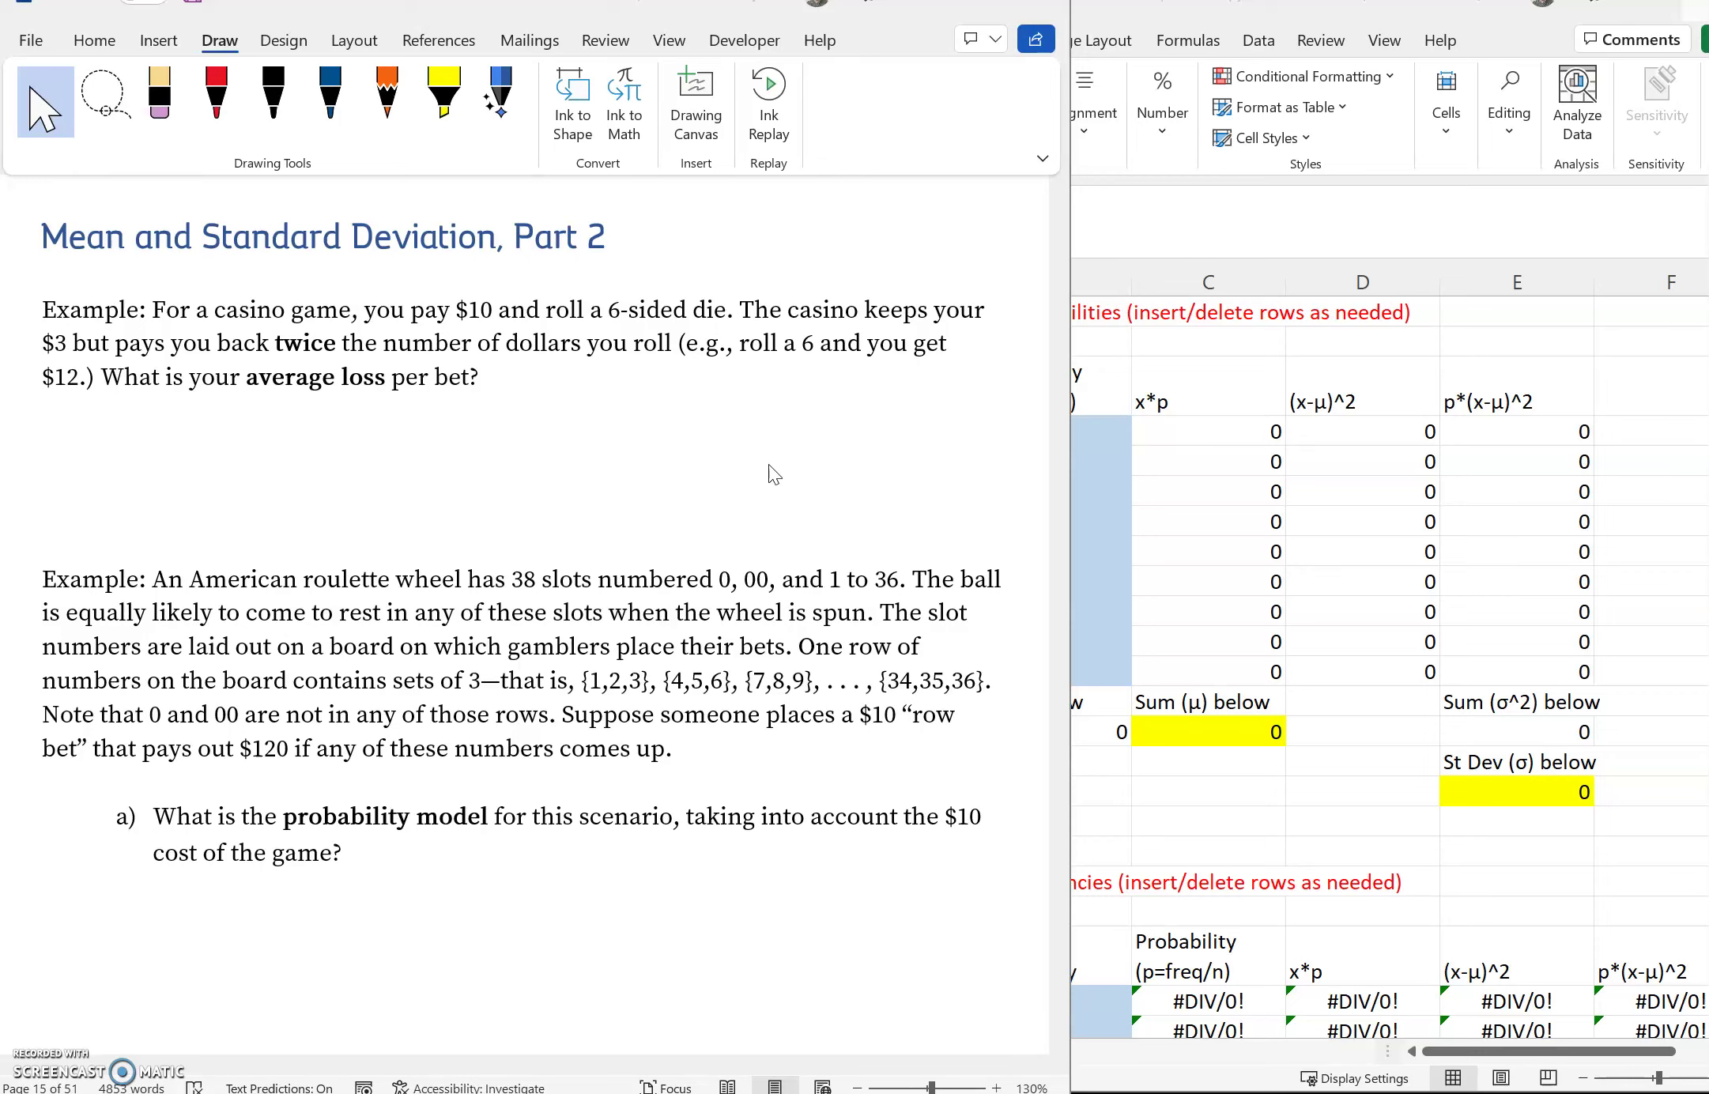
Step: Point out the probabilities and frequencies template headings in the Excel template
{"action": "left_click", "coordinate": [1502, 333]}
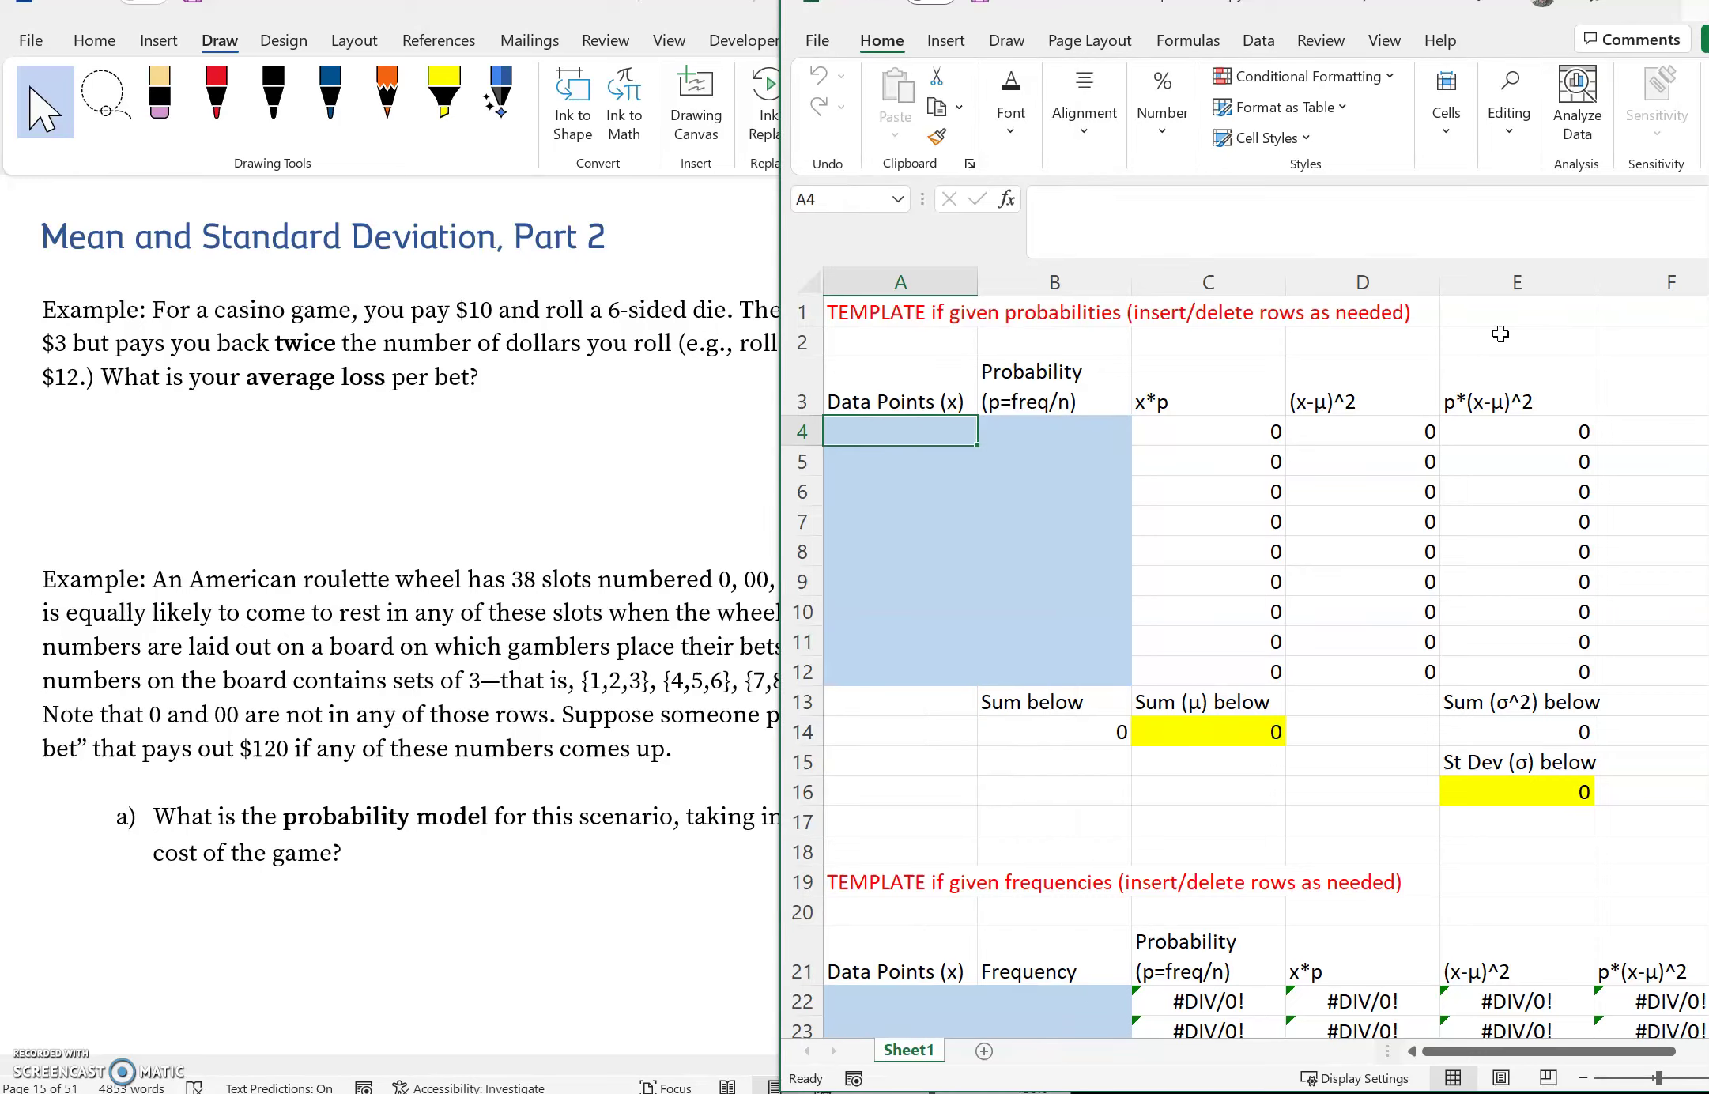
{"action": "left_click", "coordinate": [873, 314]}
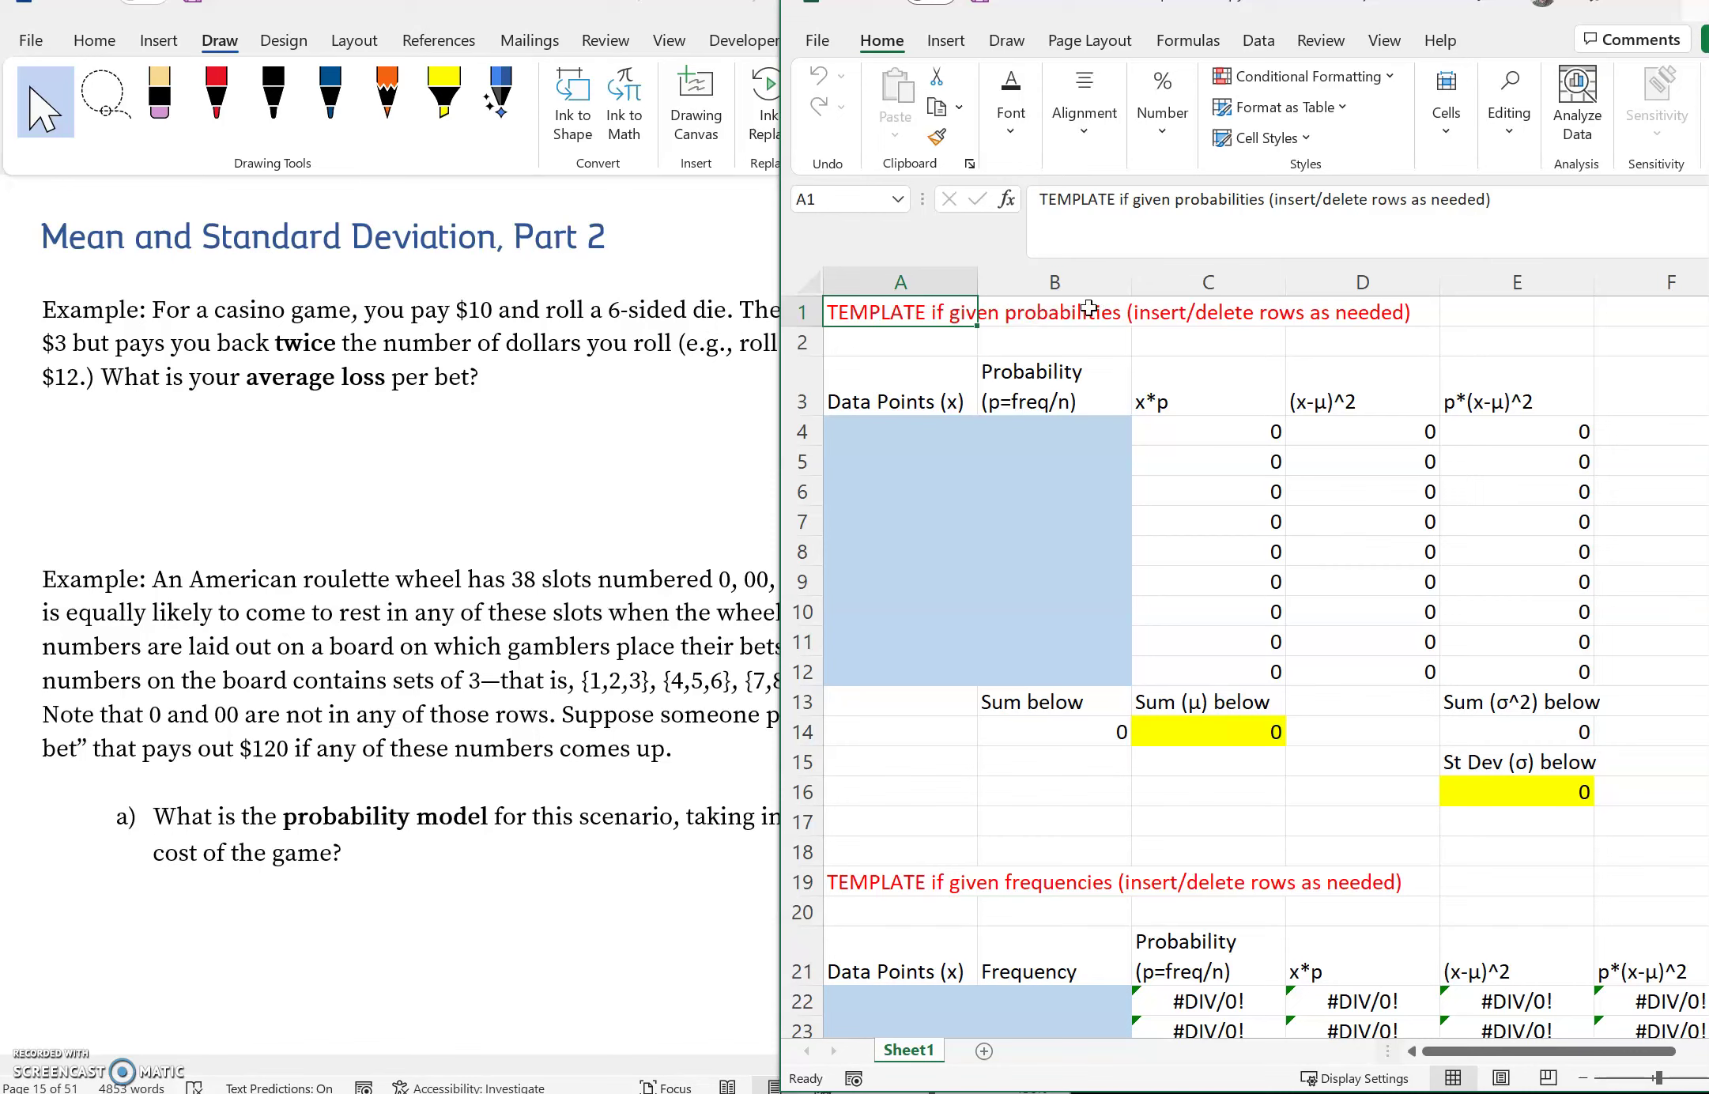
{"action": "scroll", "coordinate": [949, 581], "scroll_direction": "down", "scroll_amount": 2}
{"action": "scroll", "coordinate": [947, 679], "scroll_direction": "down", "scroll_amount": 1}
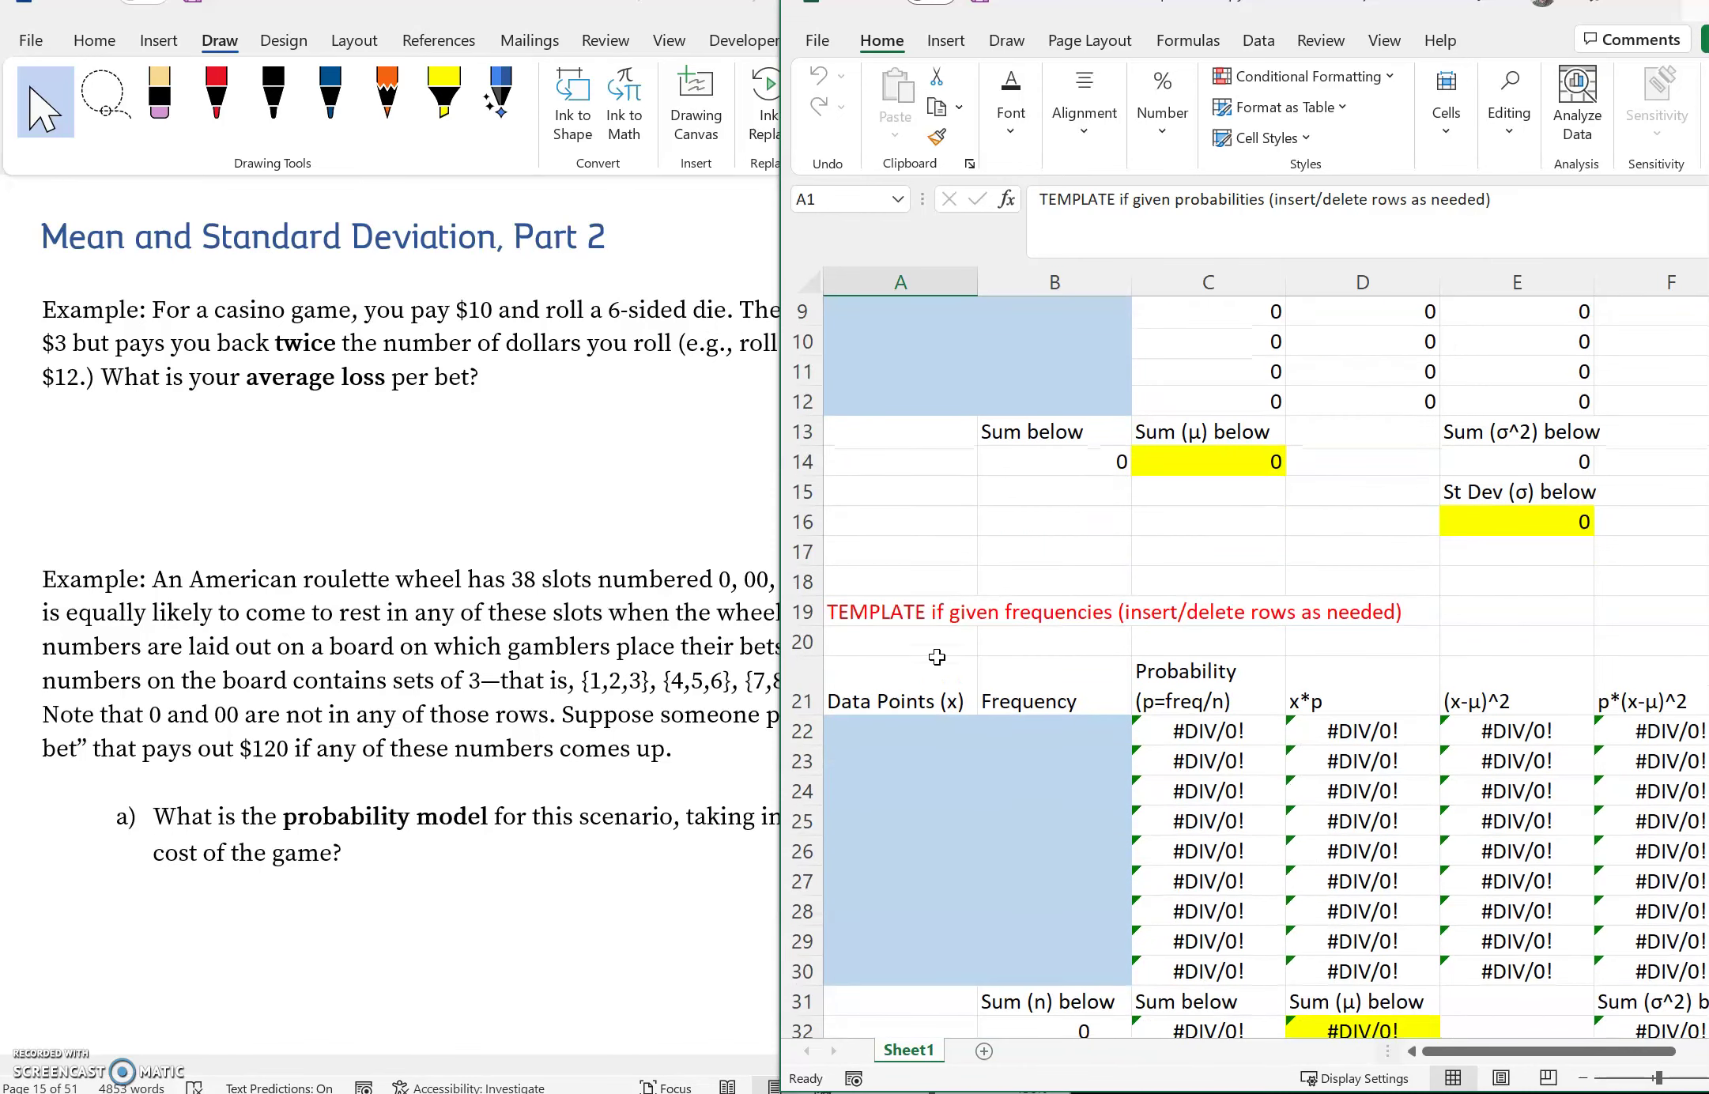
{"action": "left_click", "coordinate": [893, 640]}
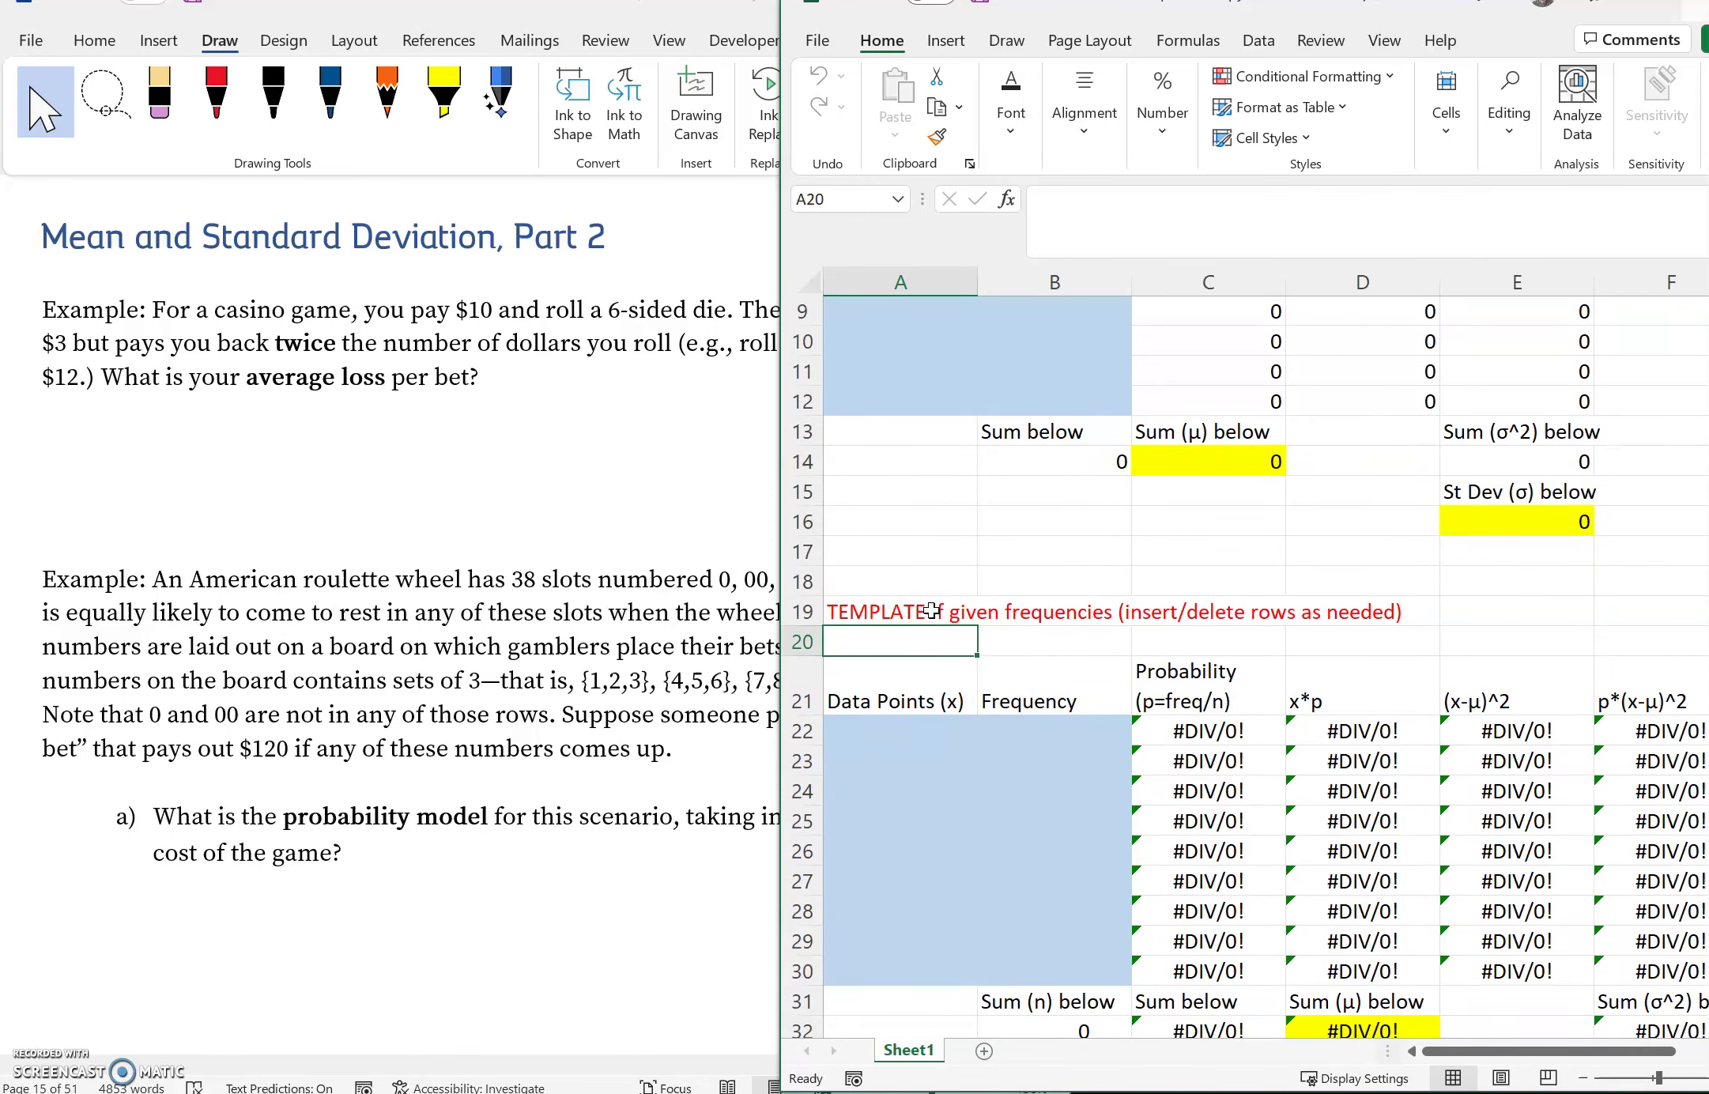
{"action": "left_click", "coordinate": [931, 610]}
{"action": "scroll", "coordinate": [1025, 617], "scroll_direction": "up", "scroll_amount": 3}
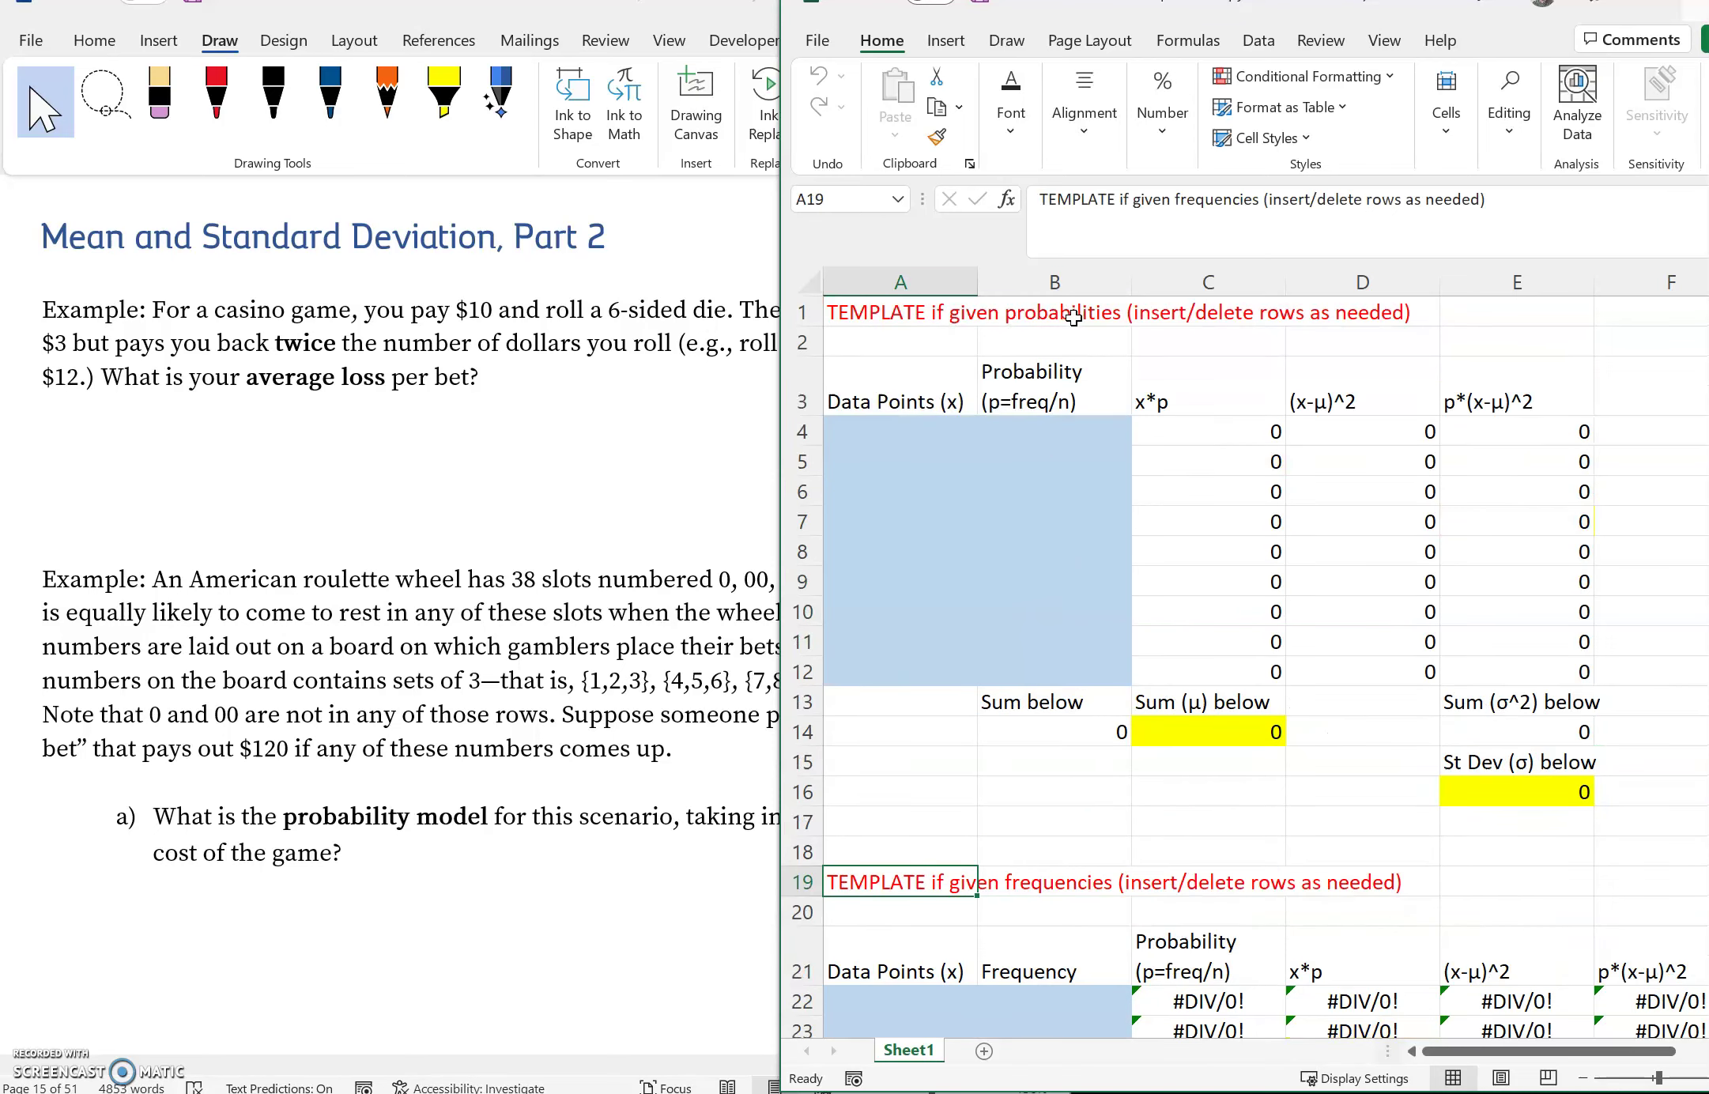
{"action": "scroll", "coordinate": [995, 696], "scroll_direction": "down", "scroll_amount": 5}
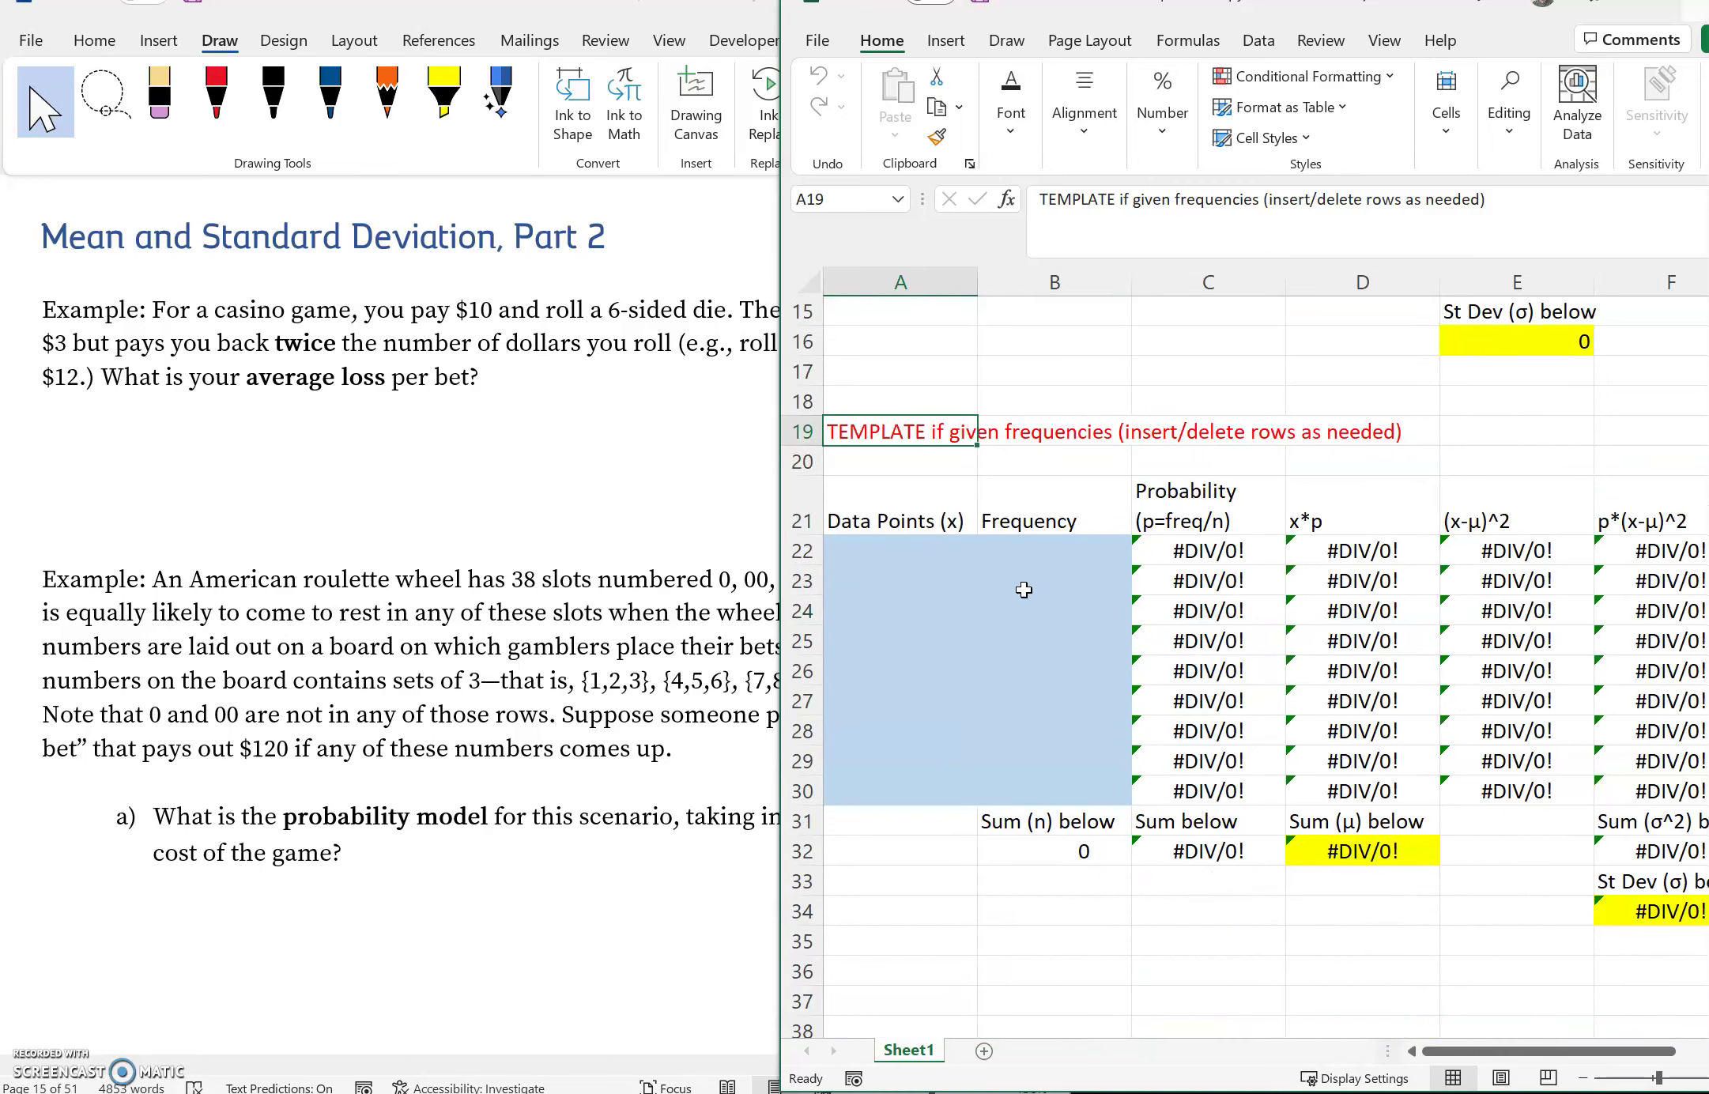
{"action": "scroll", "coordinate": [1002, 632], "scroll_direction": "up", "scroll_amount": 5}
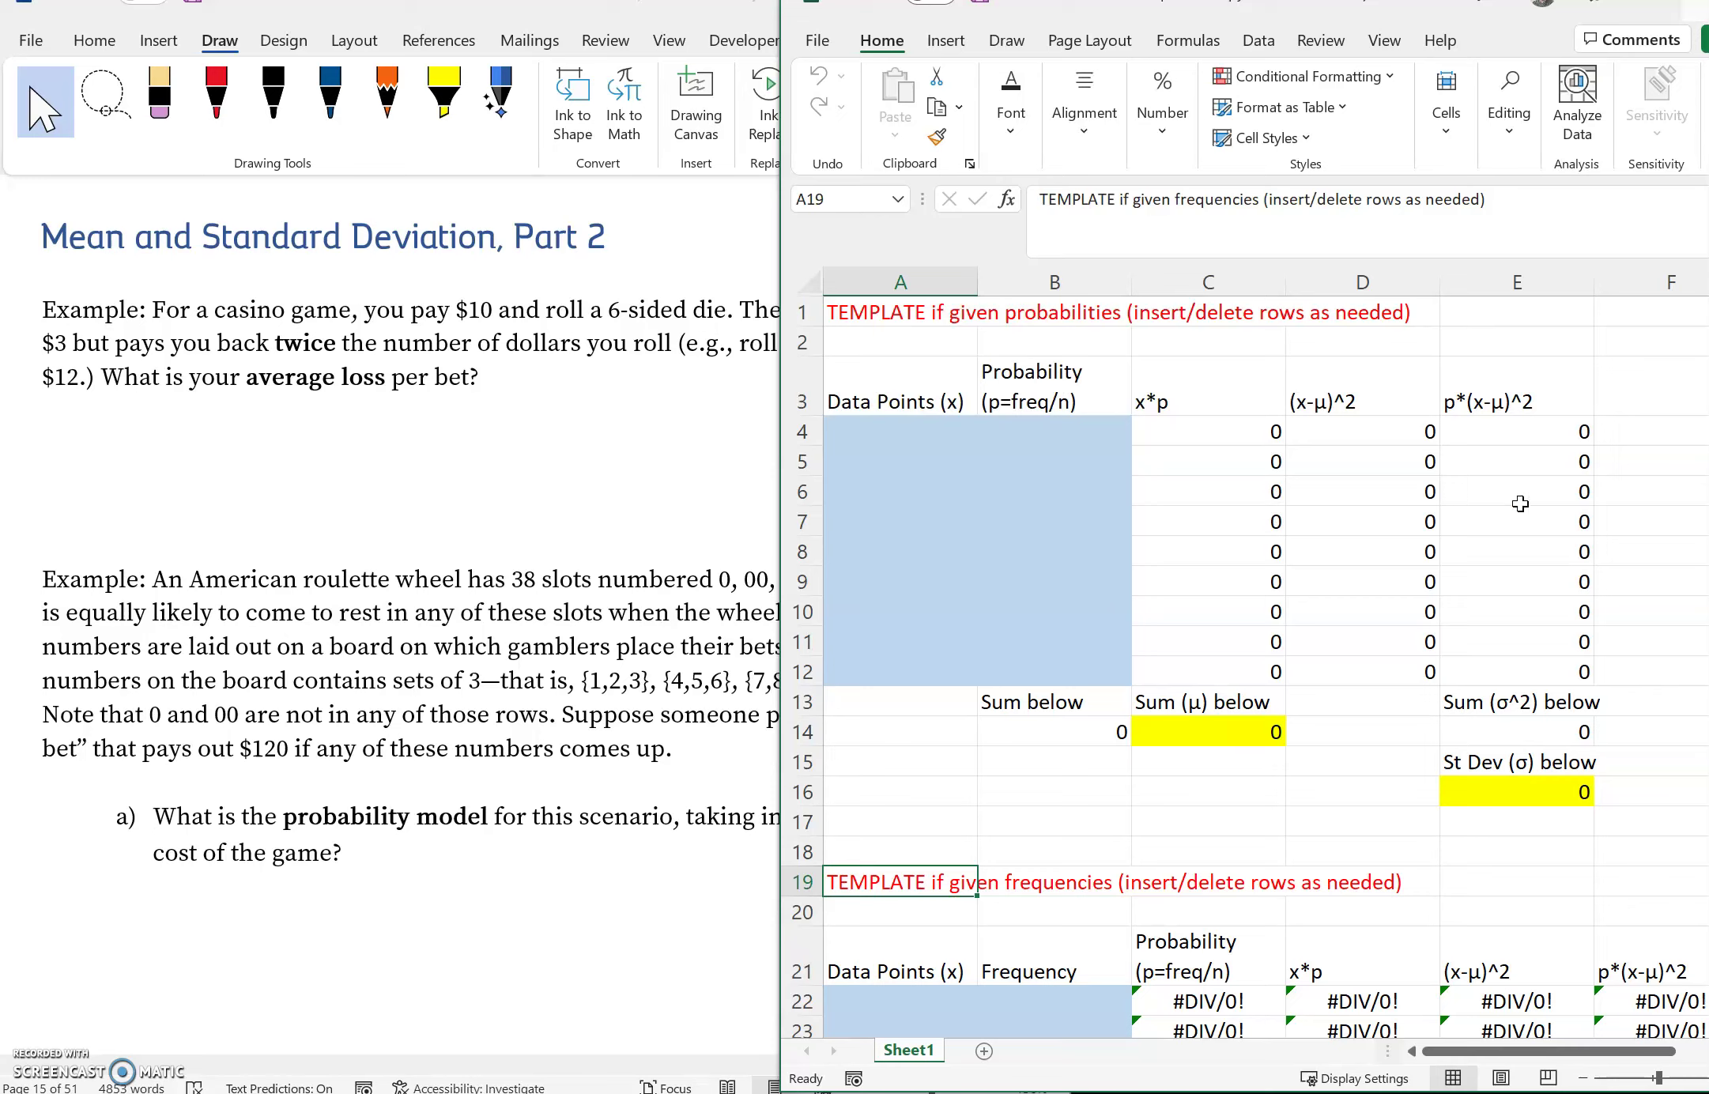
Step: Mark the data input area and inspect the mean formula in C14 and standard deviation formula in E16
{"action": "left_click_drag", "start_coordinate": [909, 434], "coordinate": [1109, 682]}
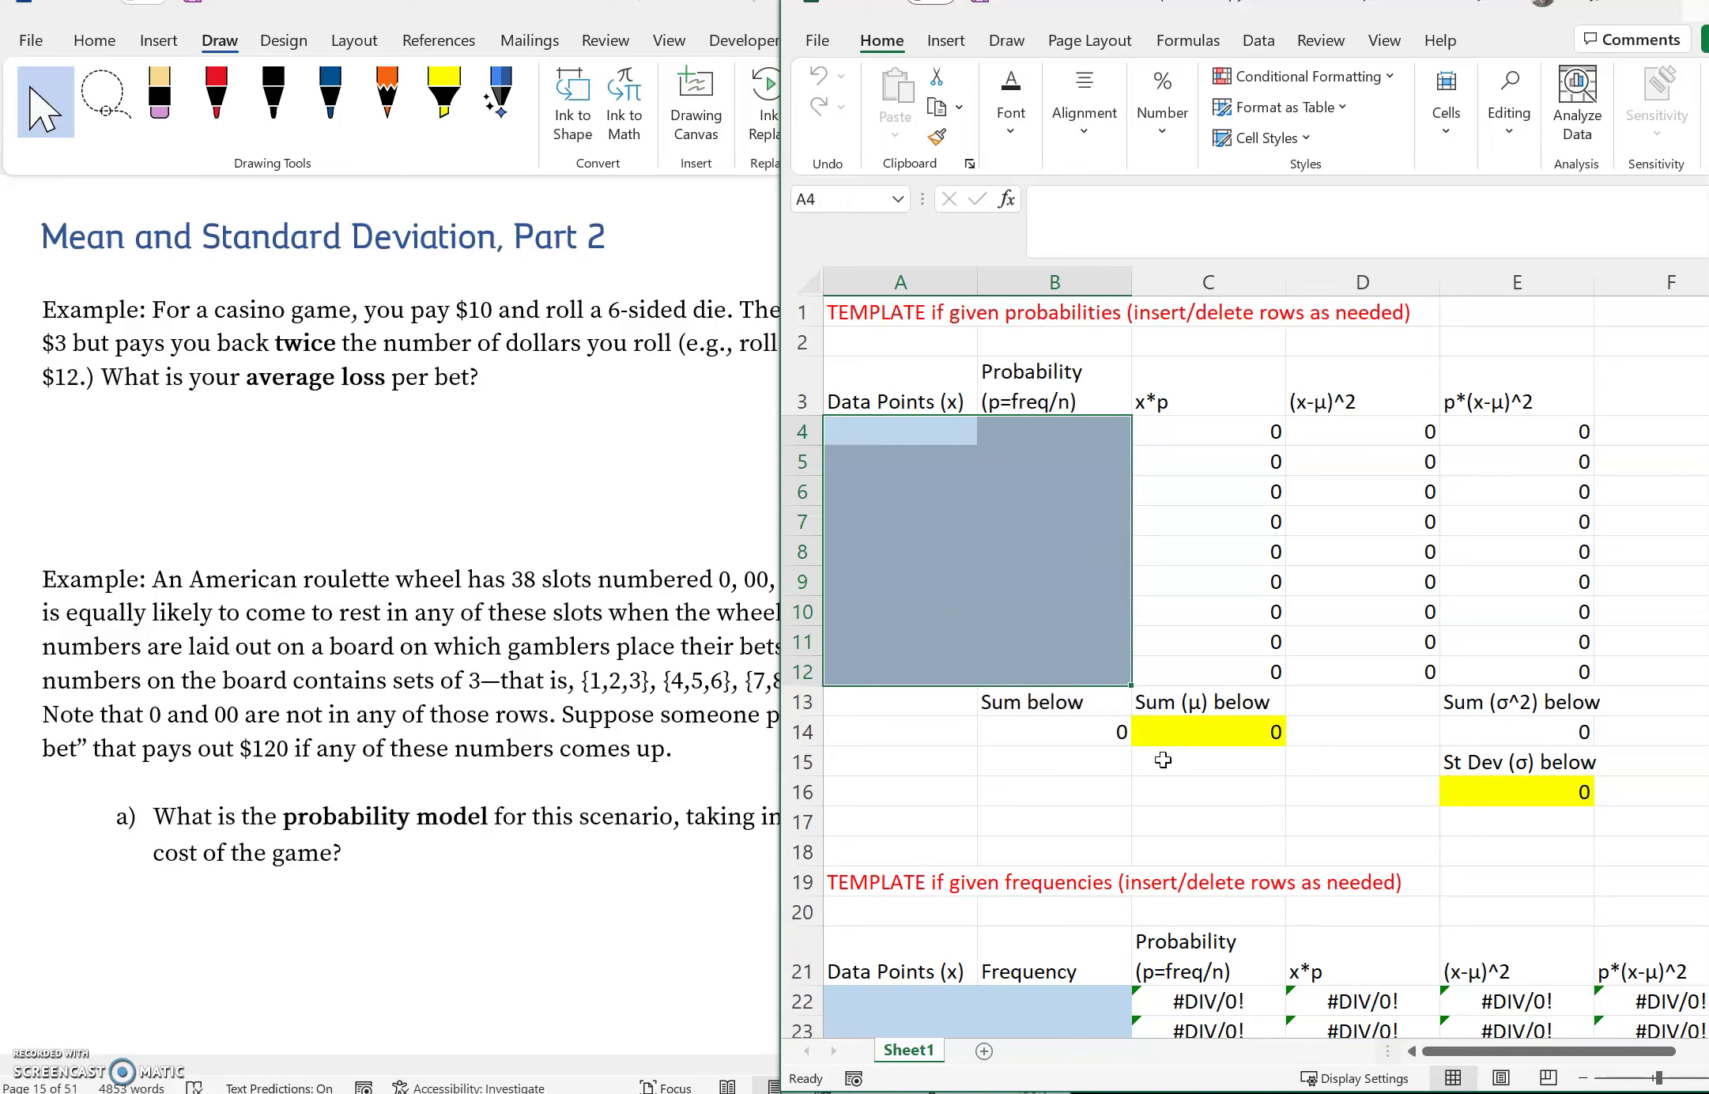
{"action": "left_click", "coordinate": [1212, 737]}
{"action": "left_click", "coordinate": [1532, 781]}
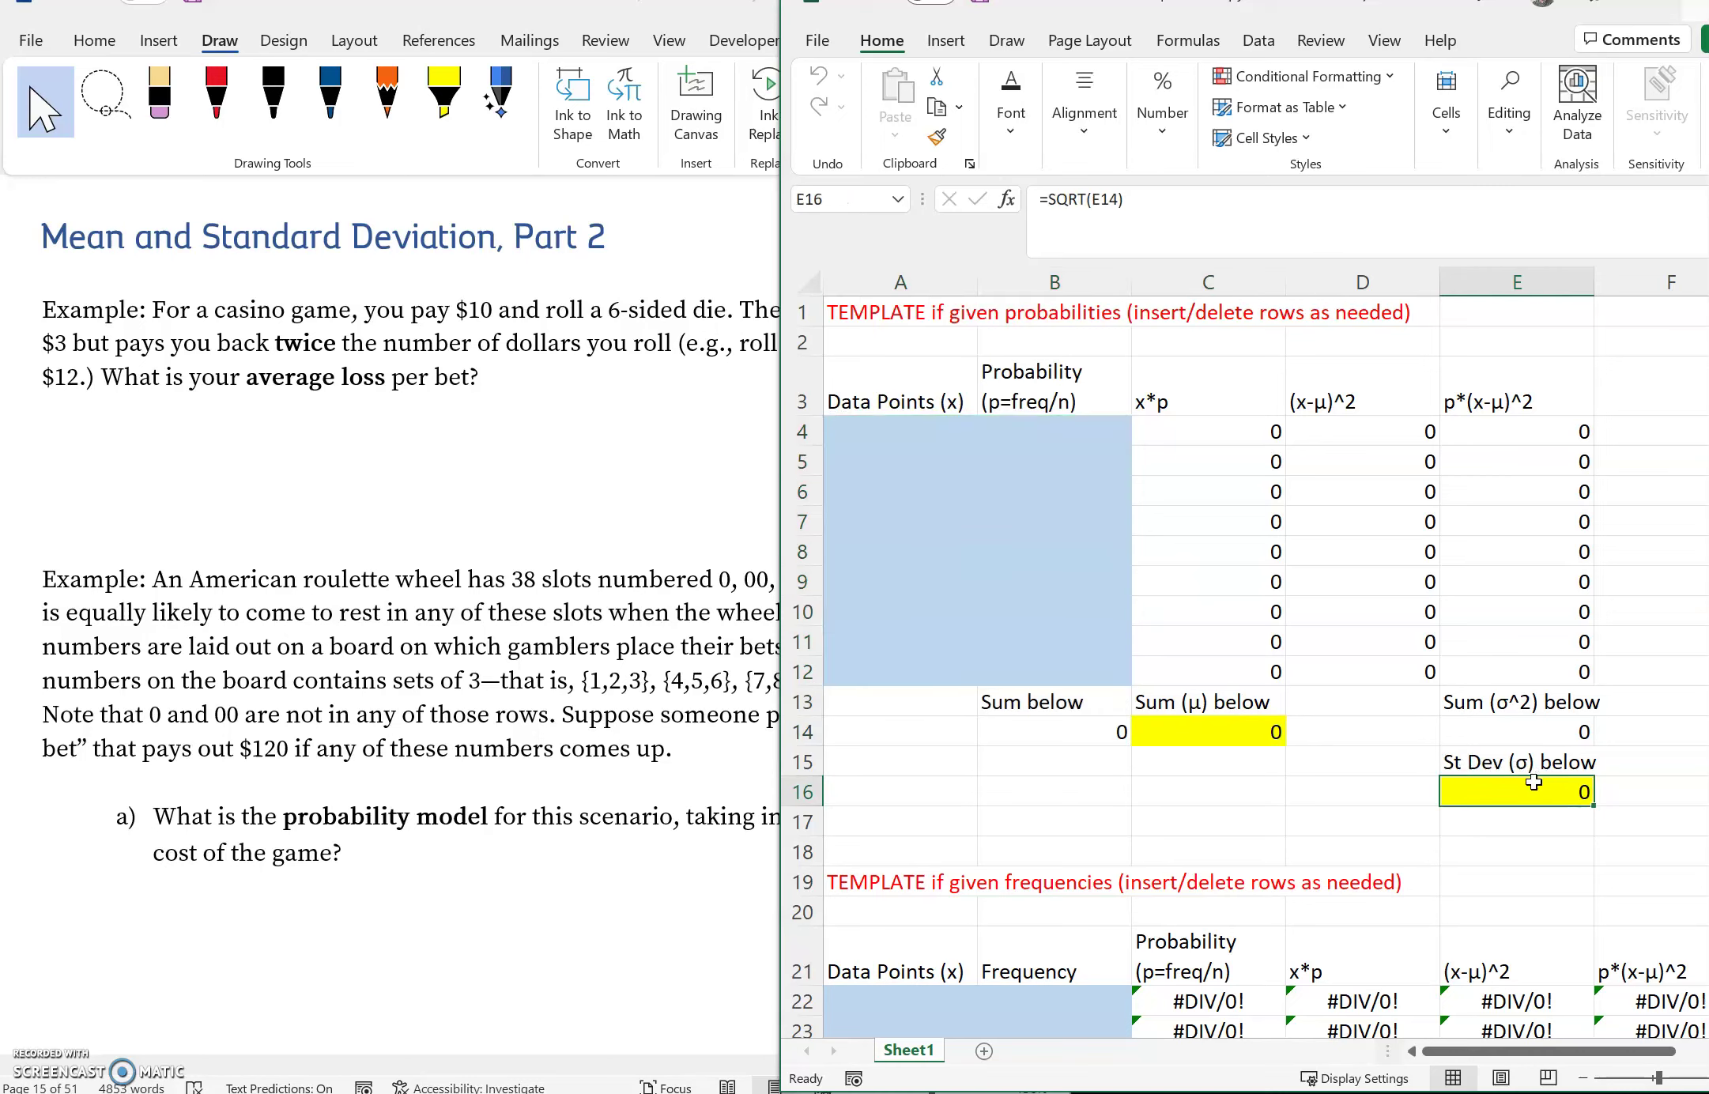
{"action": "left_click", "coordinate": [1185, 733]}
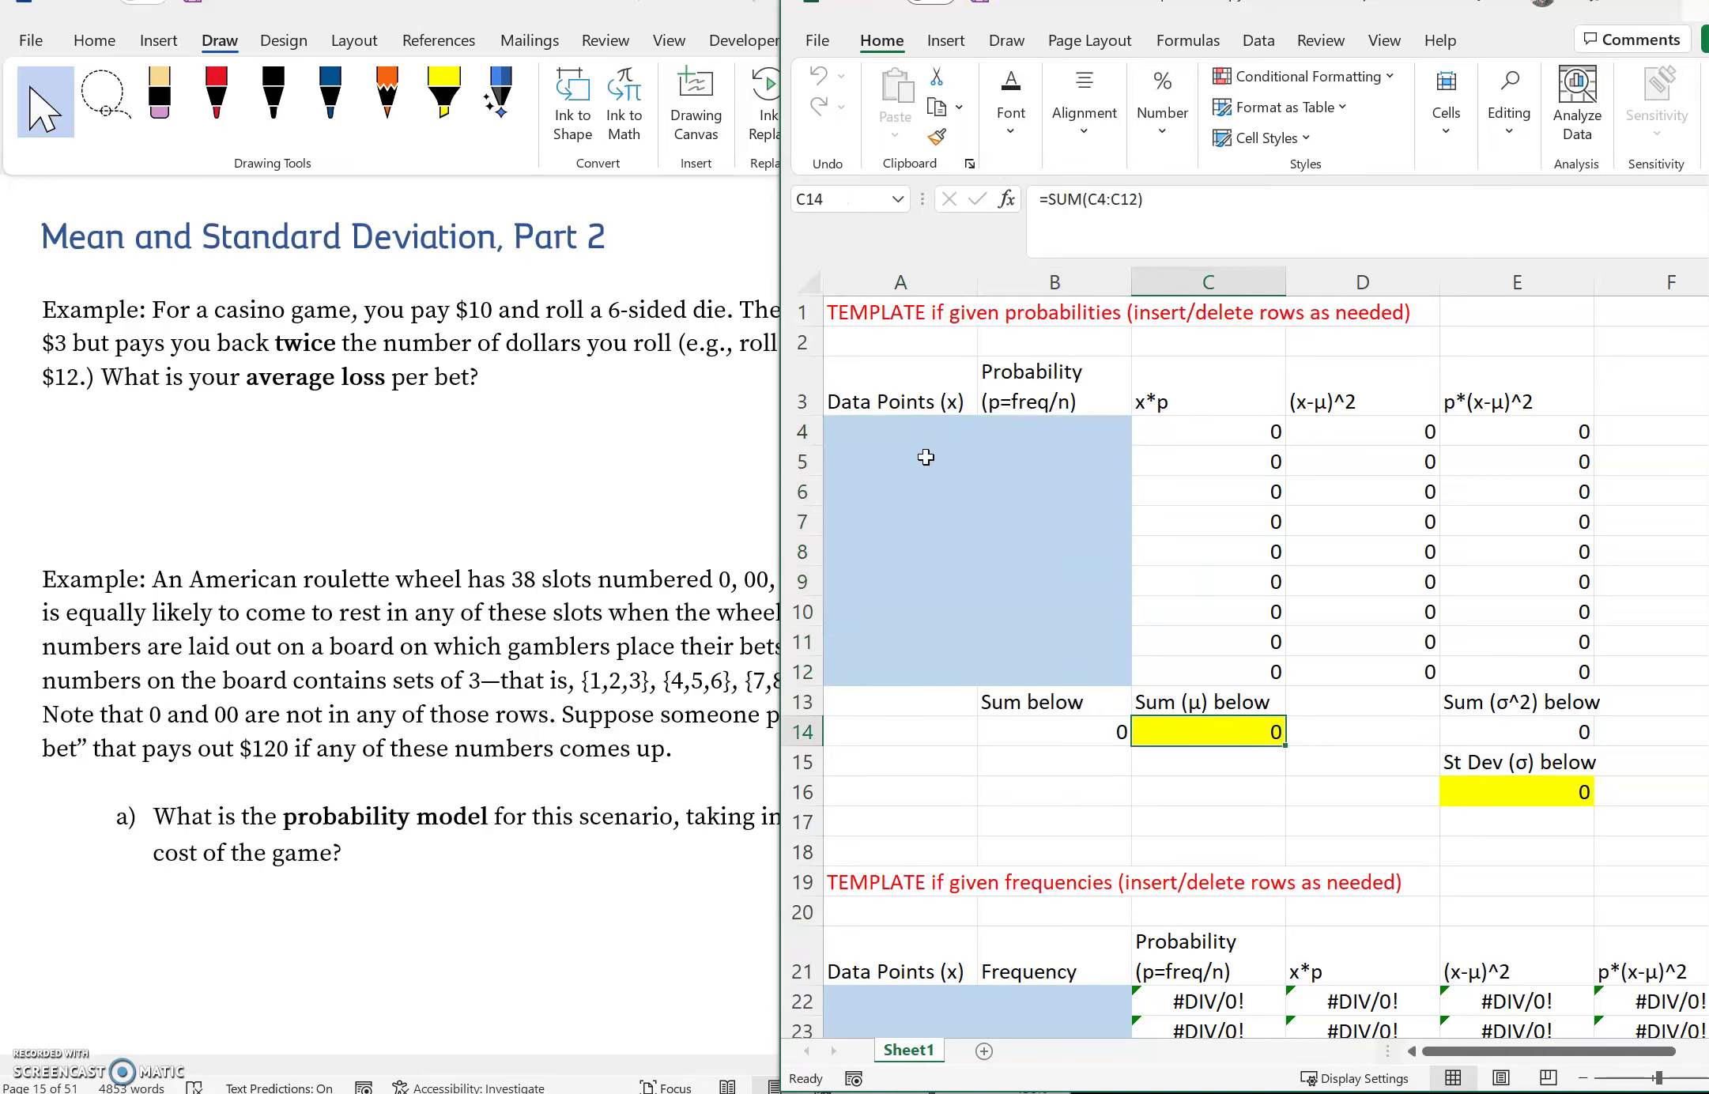
Step: Back in Word, change the casino's kept amount in the first example from $3 to $10
{"action": "left_click", "coordinate": [716, 435]}
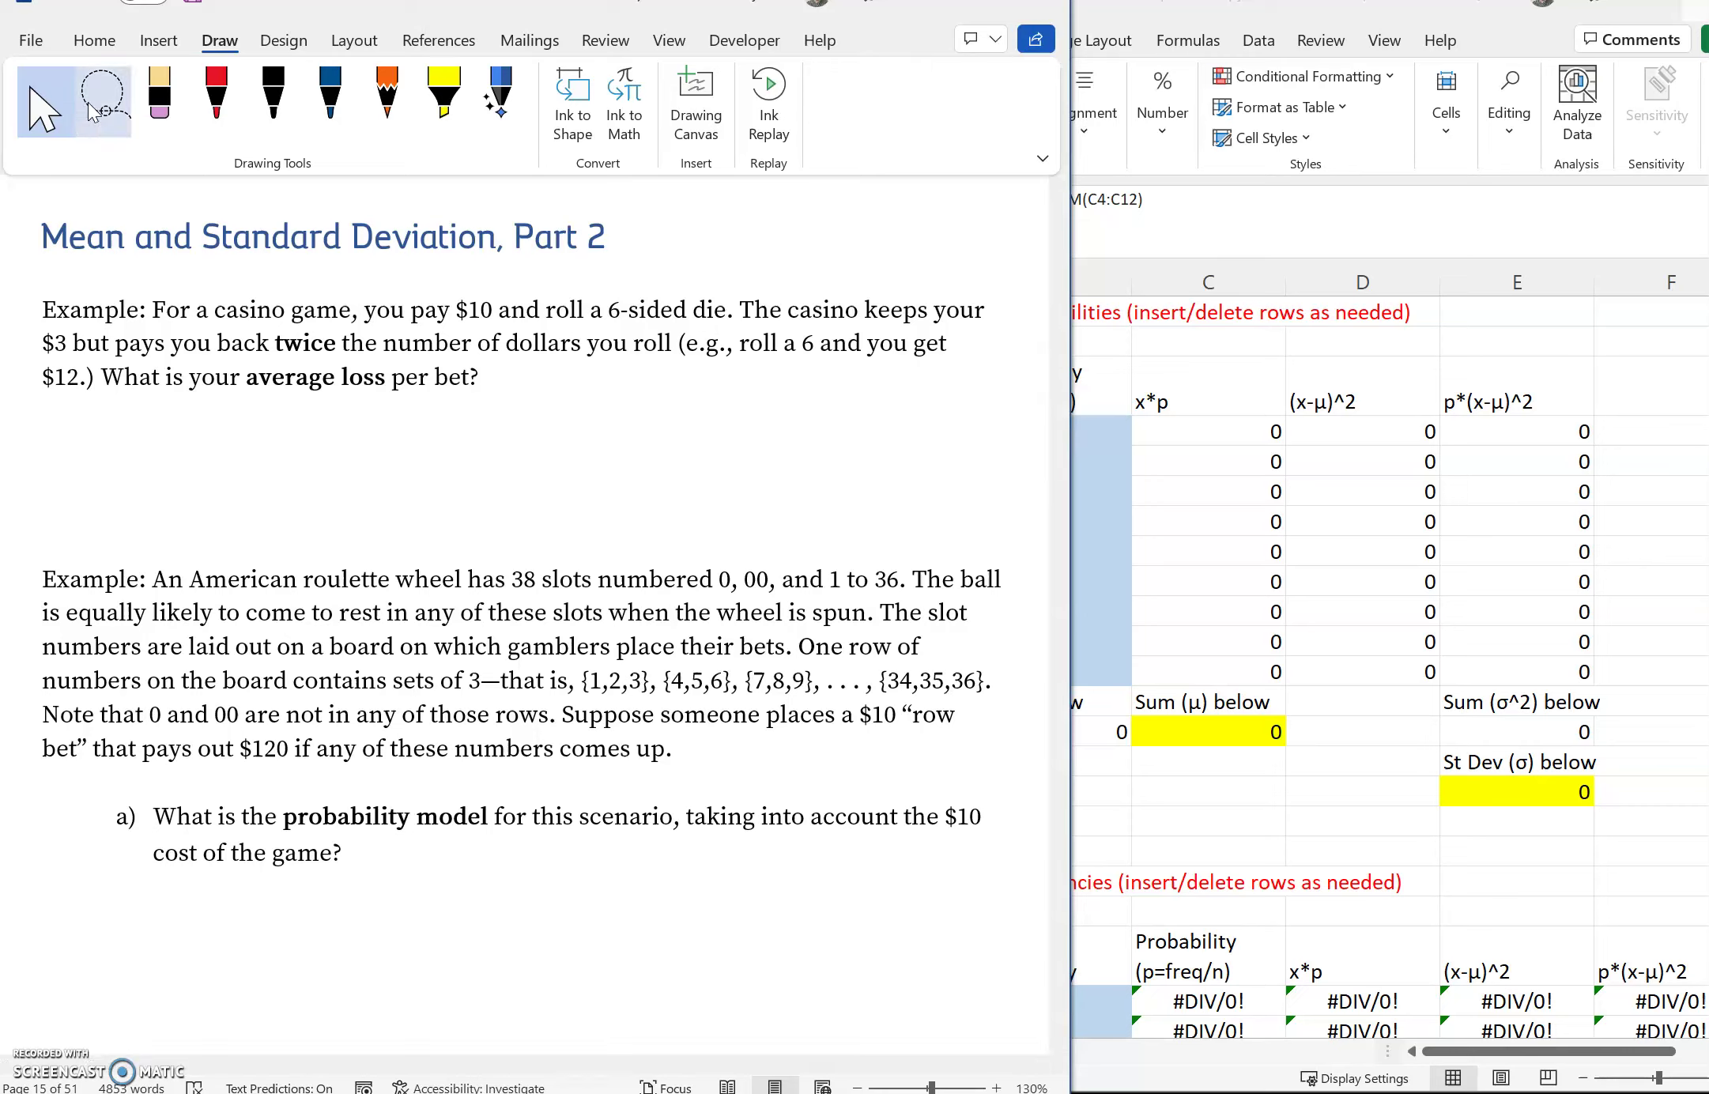
{"action": "left_click", "coordinate": [68, 344]}
{"action": "key", "text": "BackSpace"}
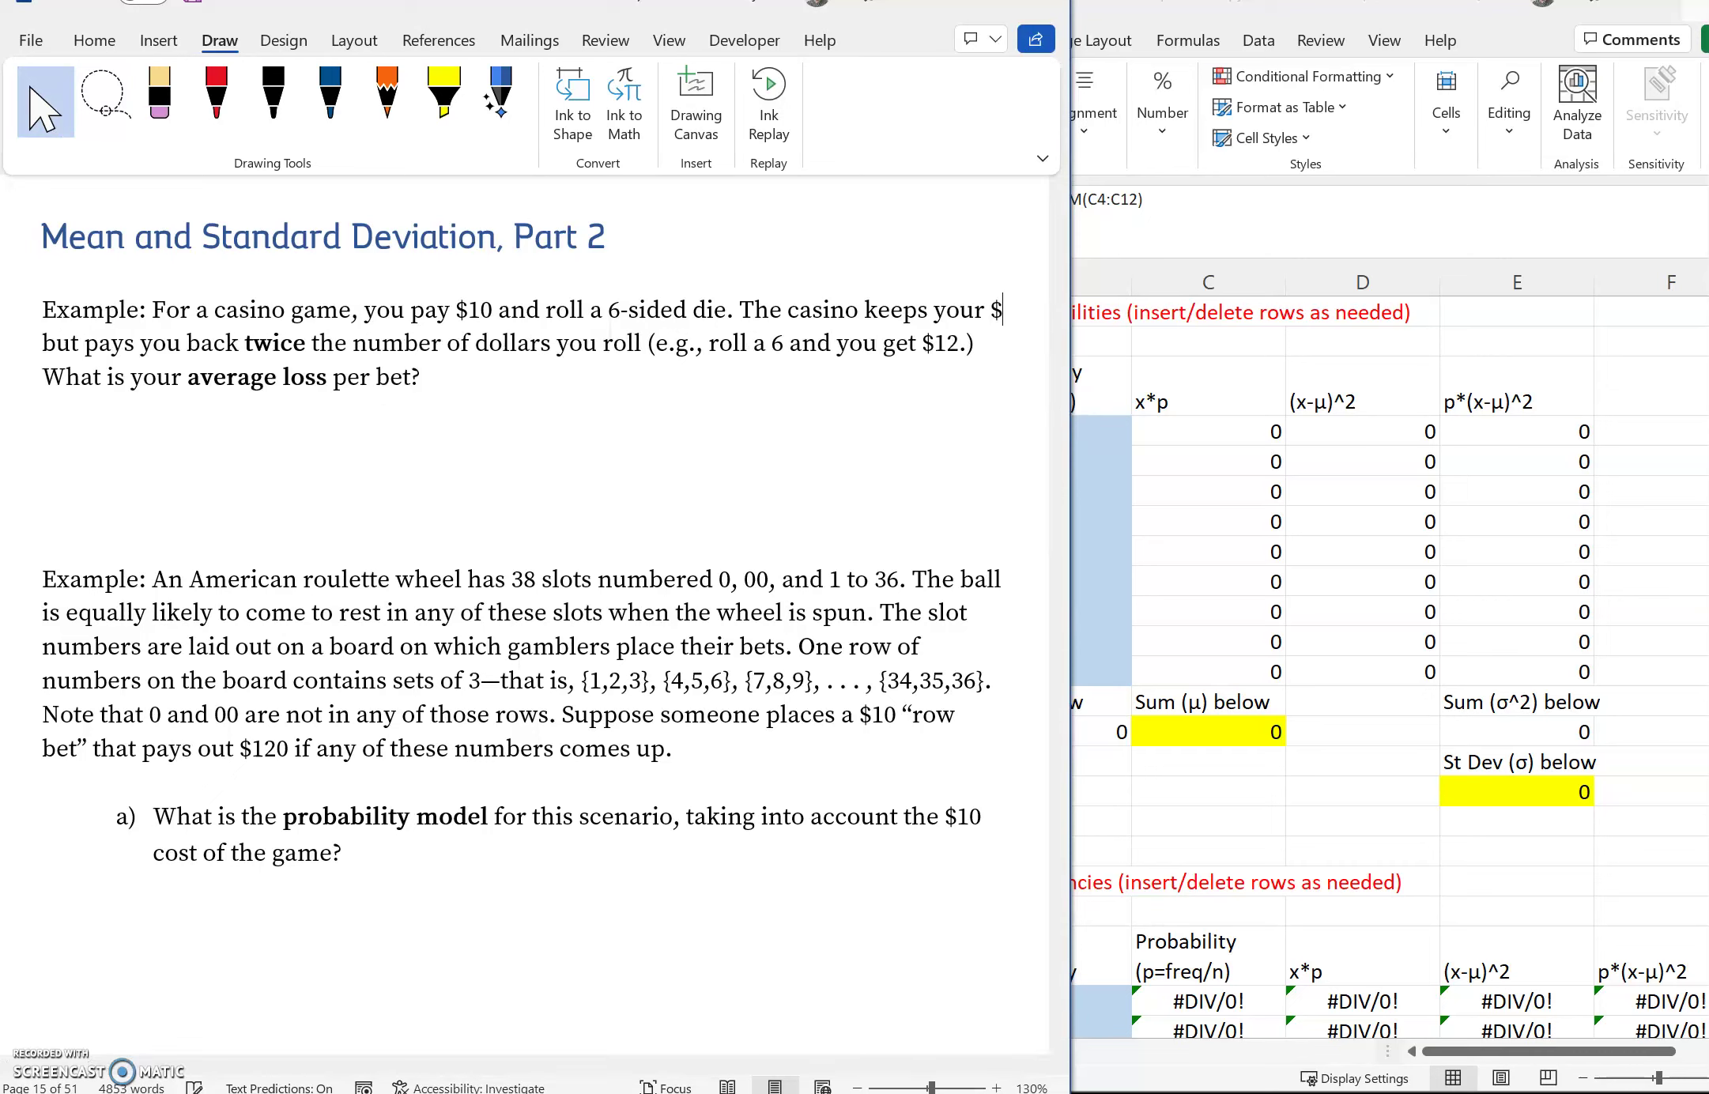
{"action": "type", "text": "10"}
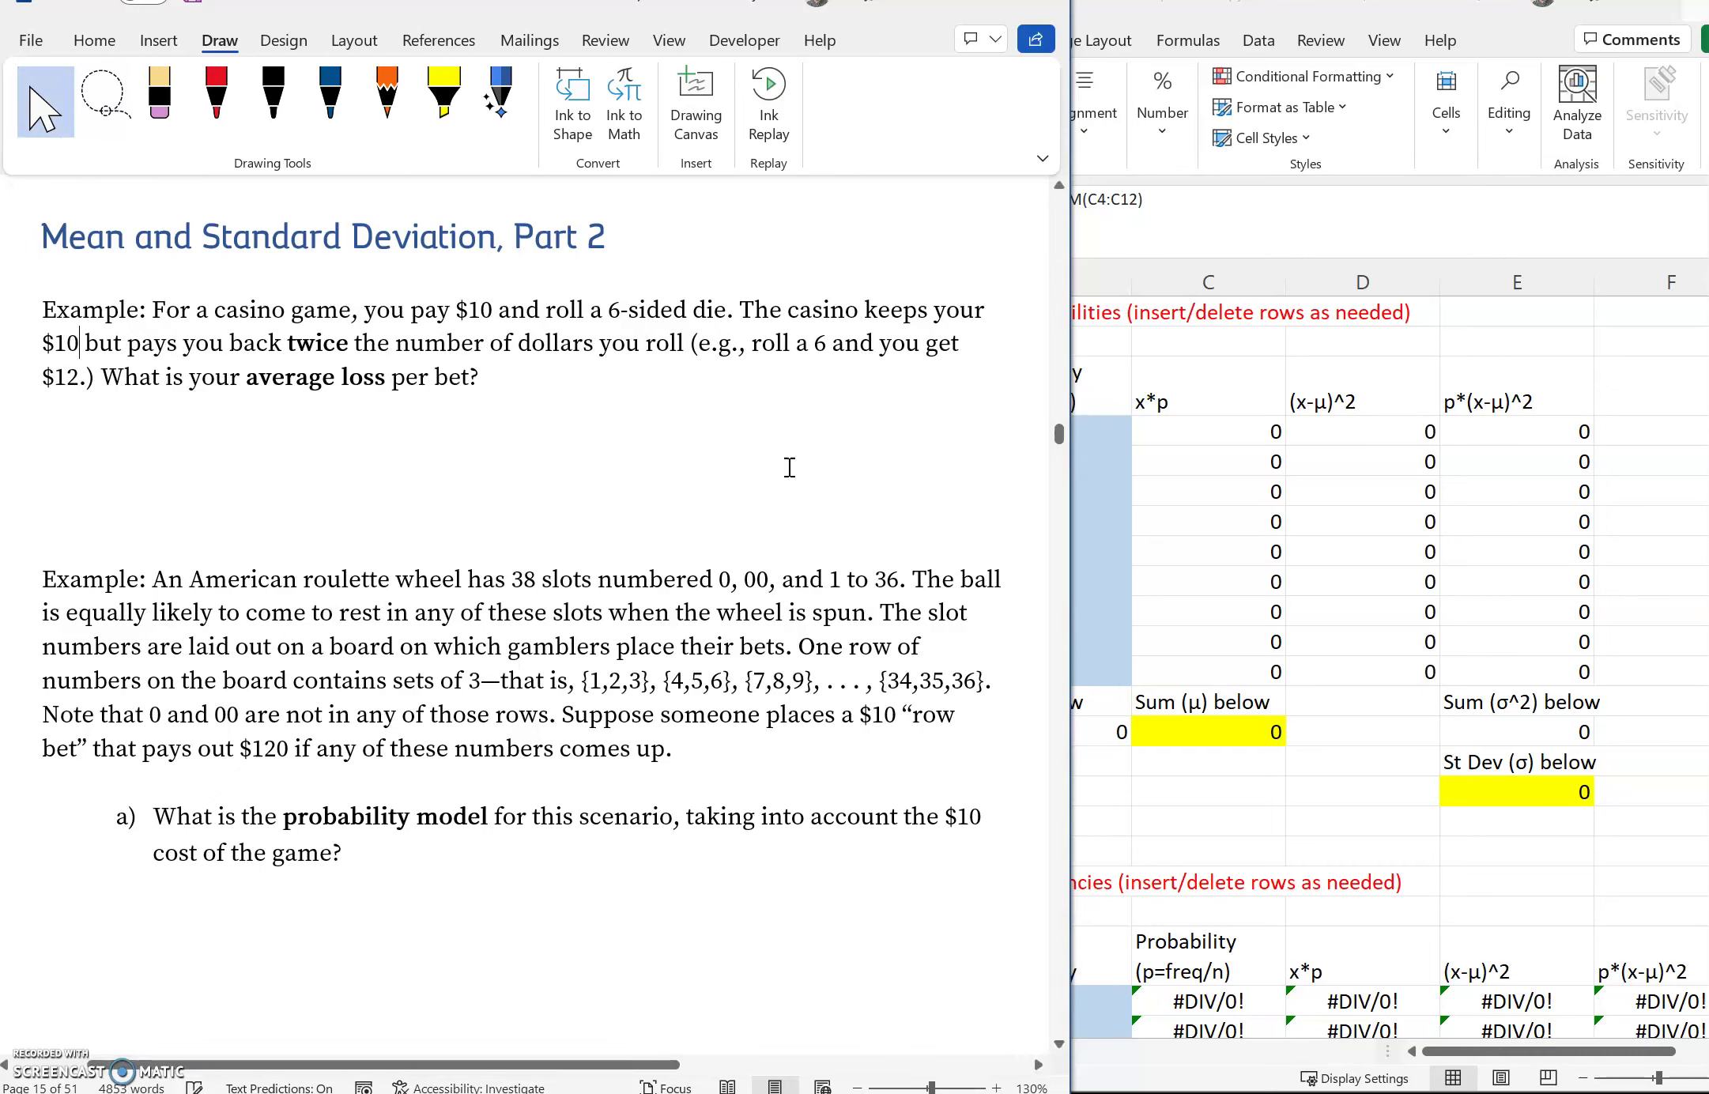
{"action": "left_click", "coordinate": [636, 403]}
Step: Circle '6-sided die' in blue ink and write the note 'All probabilities are 1/6'
{"action": "left_click", "coordinate": [338, 95]}
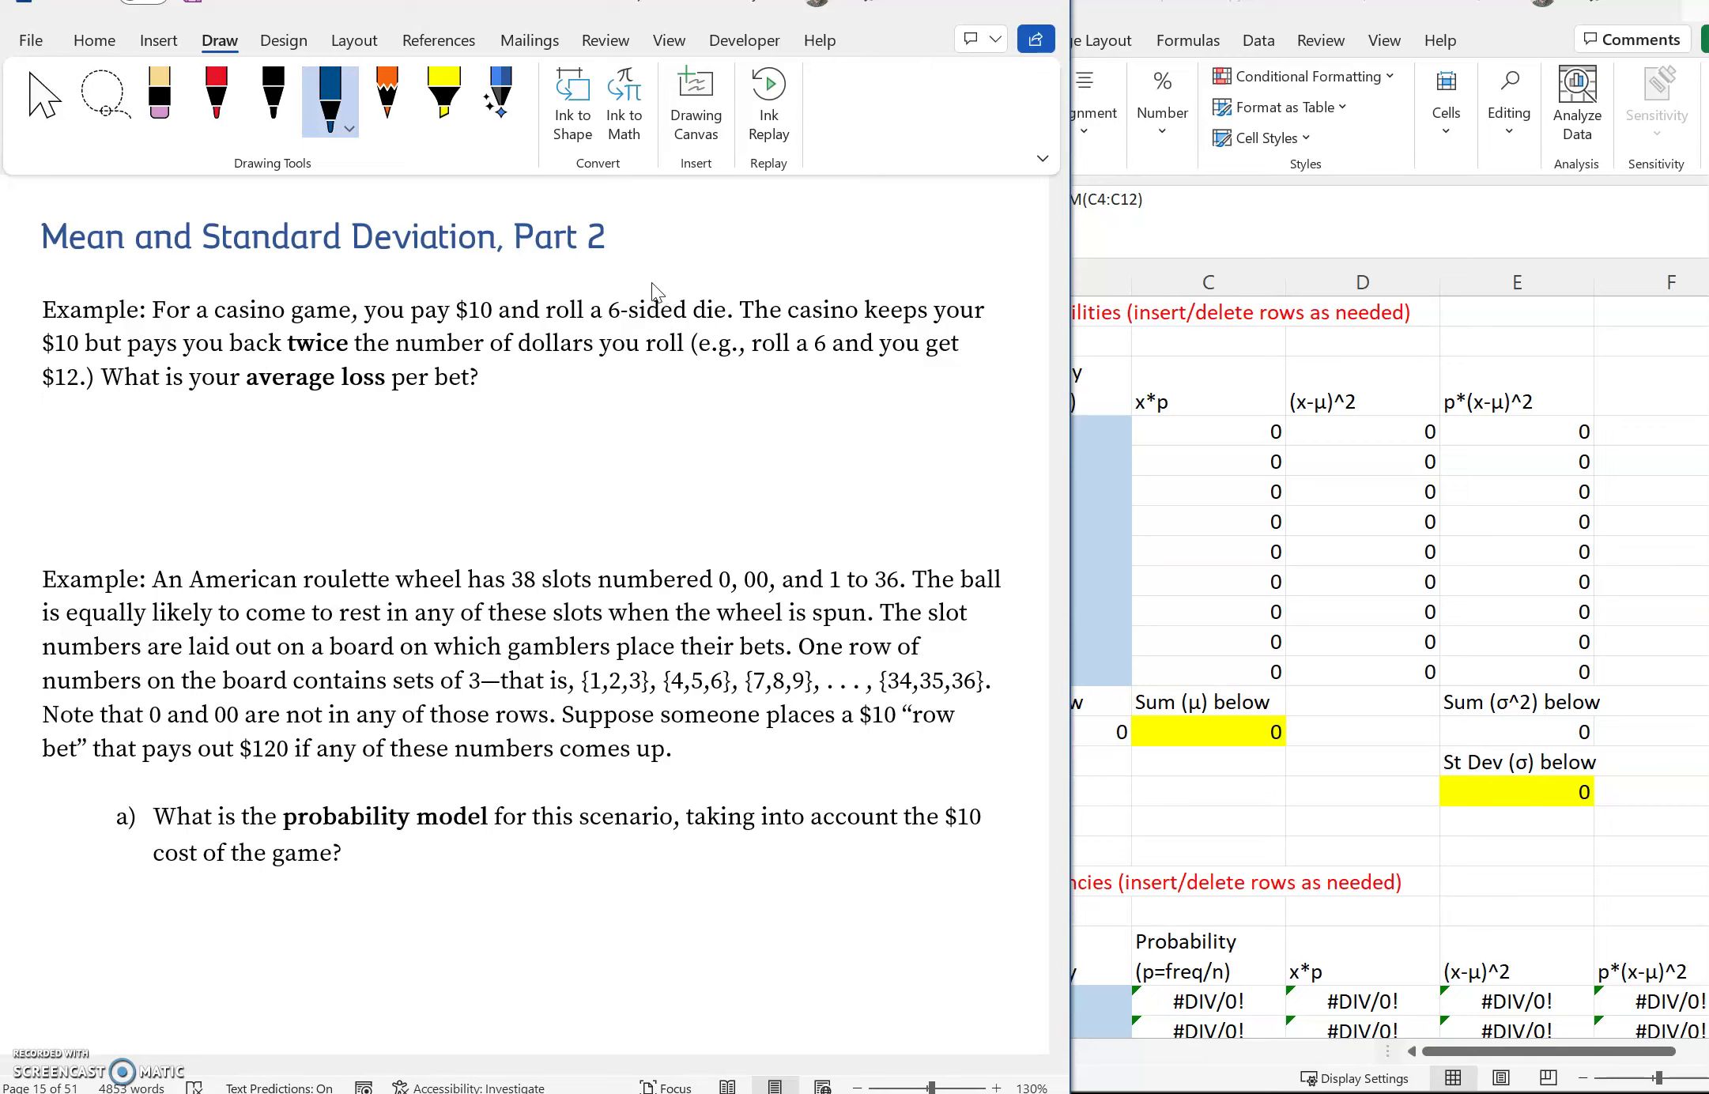
{"action": "mouse_move", "coordinate": [655, 289]}
{"action": "left_mouse_down"}
{"action": "mouse_move", "coordinate": [592, 320]}
{"action": "mouse_move", "coordinate": [731, 336]}
{"action": "mouse_move", "coordinate": [625, 289]}
{"action": "mouse_move", "coordinate": [649, 287]}
{"action": "left_mouse_up"}
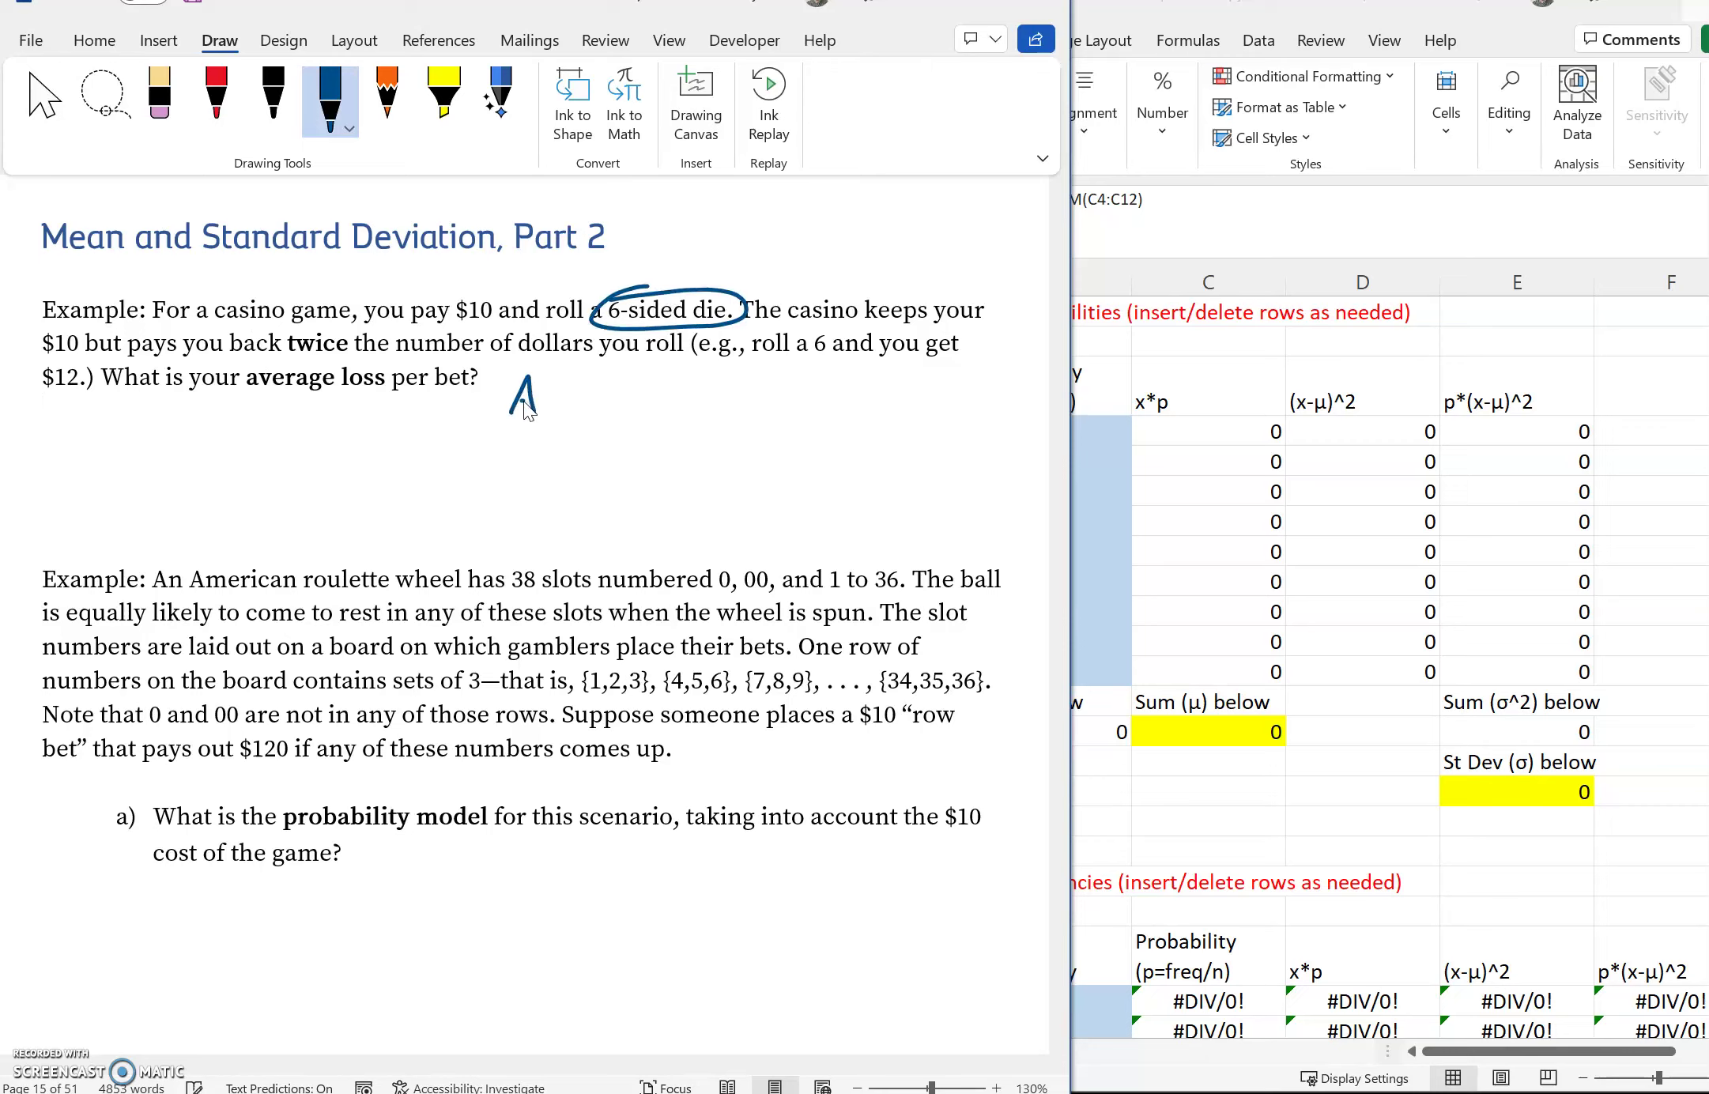
{"action": "mouse_move", "coordinate": [584, 423]}
{"action": "left_mouse_down"}
{"action": "mouse_move", "coordinate": [704, 416]}
{"action": "mouse_move", "coordinate": [769, 391]}
{"action": "mouse_move", "coordinate": [793, 419]}
{"action": "mouse_move", "coordinate": [824, 425]}
{"action": "mouse_move", "coordinate": [817, 412]}
{"action": "left_mouse_up"}
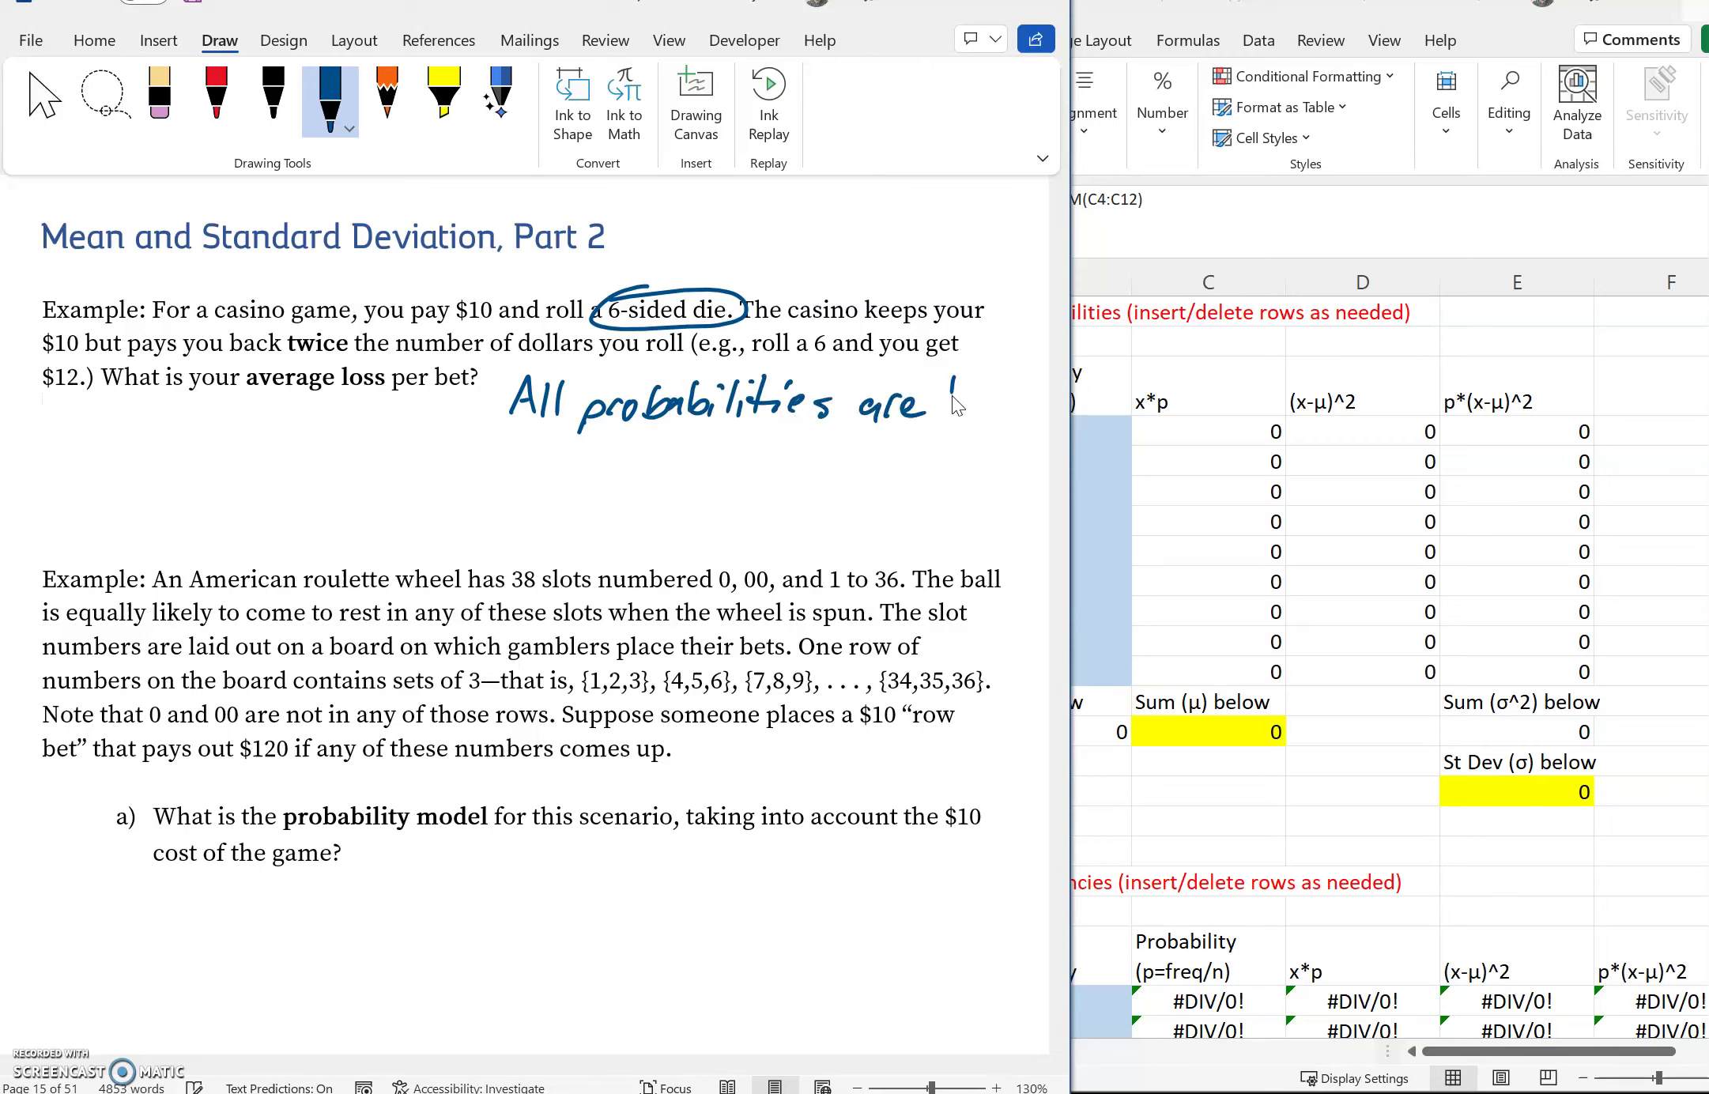
{"action": "left_click_drag", "start_coordinate": [964, 409], "coordinate": [958, 421]}
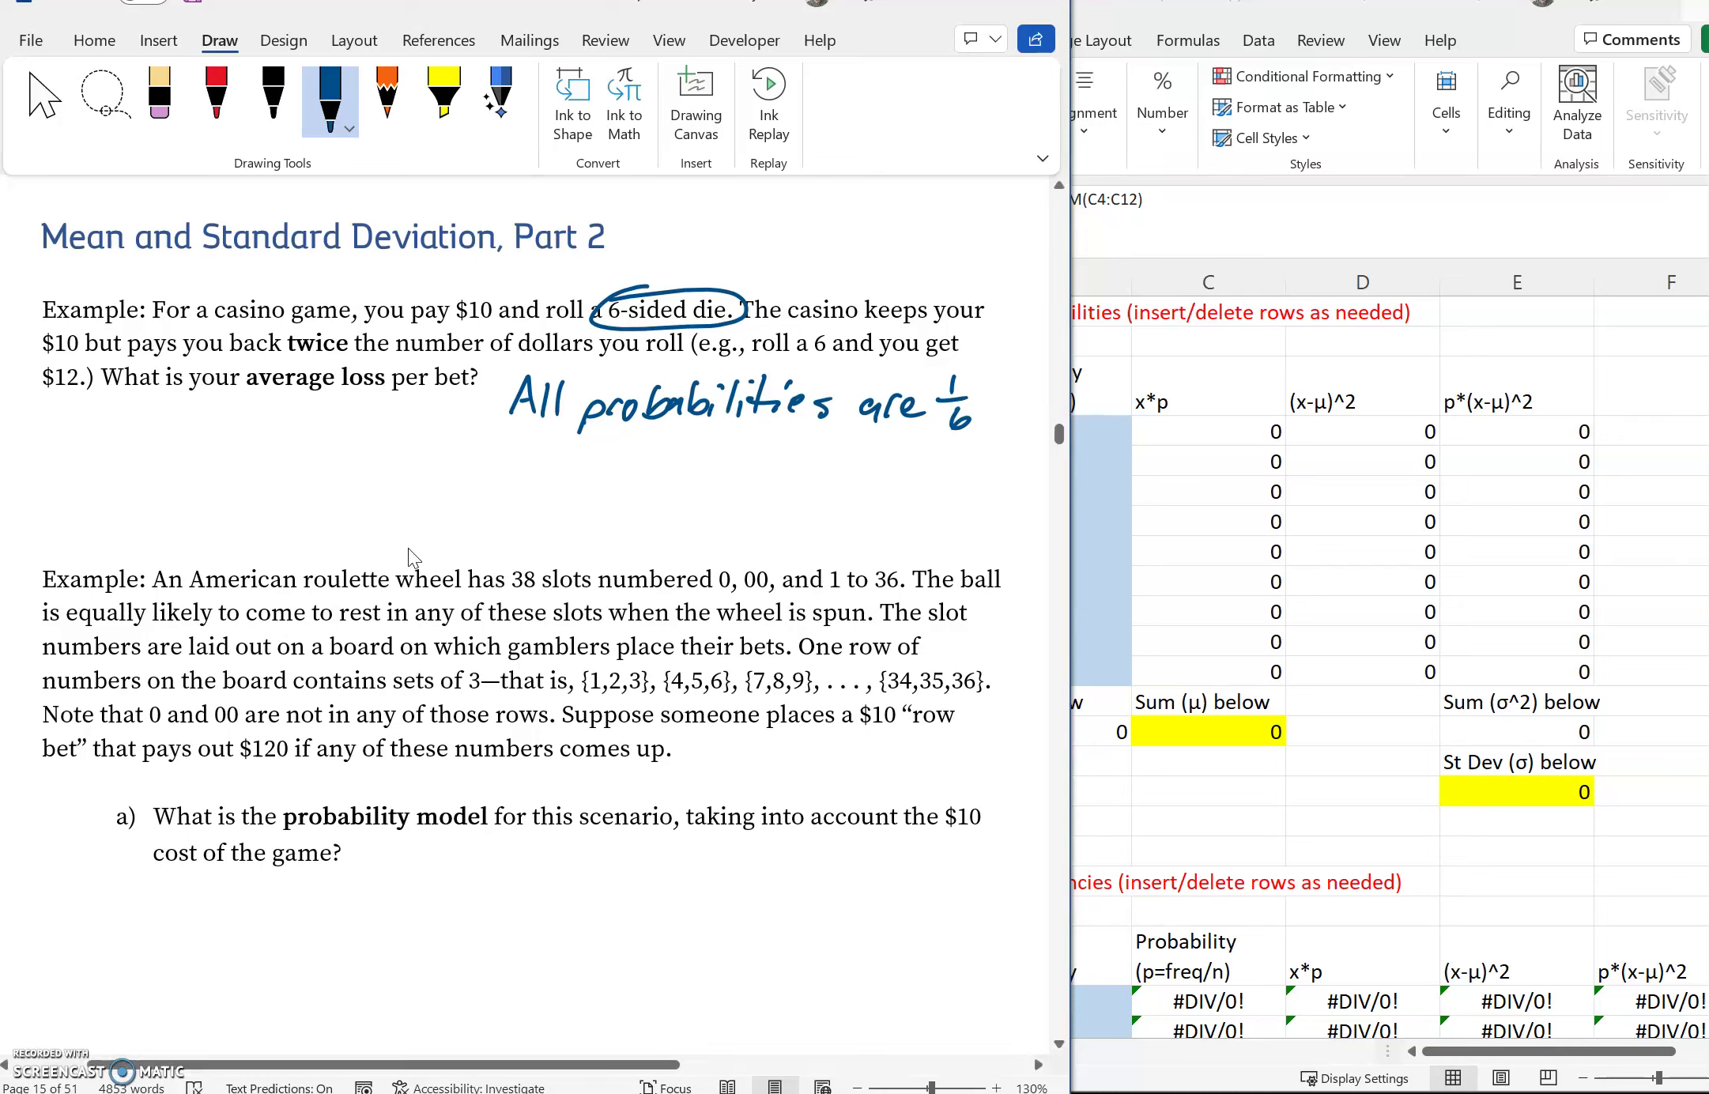
Step: Underline 'twice' in red ink, then return to the dark-blue pen
{"action": "left_click", "coordinate": [221, 106]}
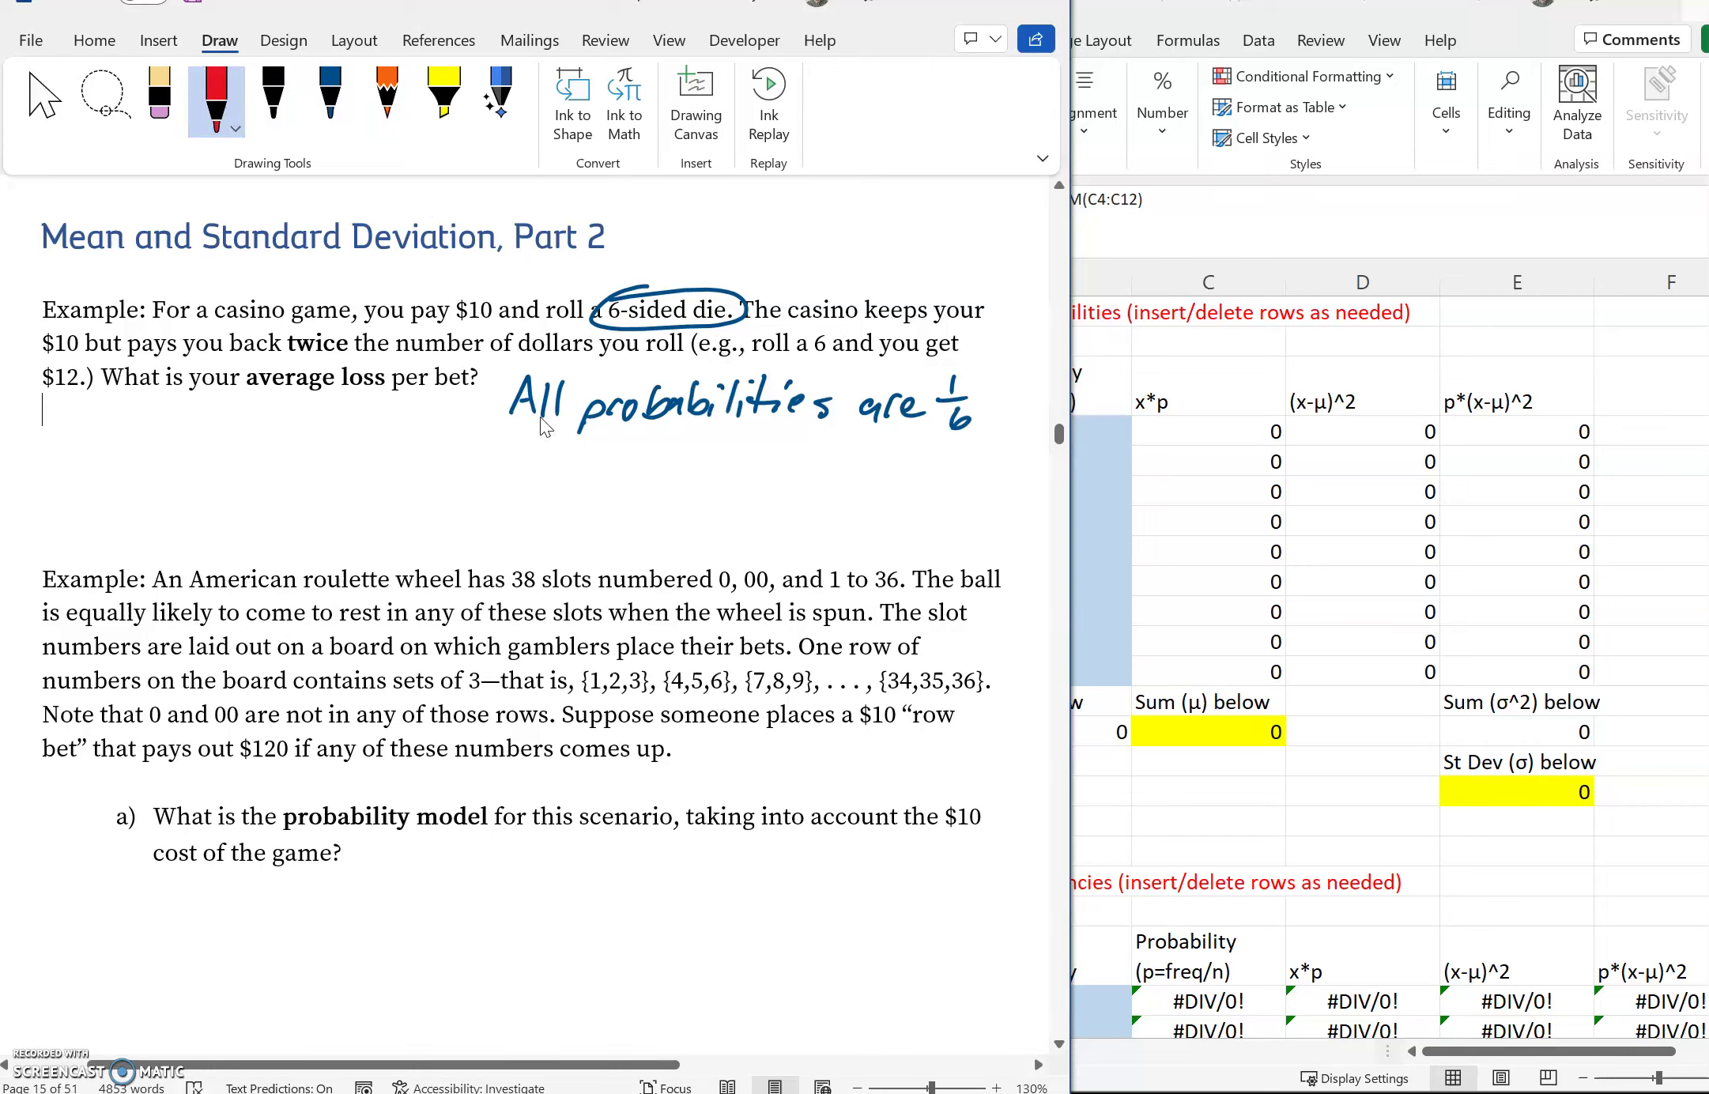
{"action": "left_click_drag", "start_coordinate": [278, 357], "coordinate": [358, 357]}
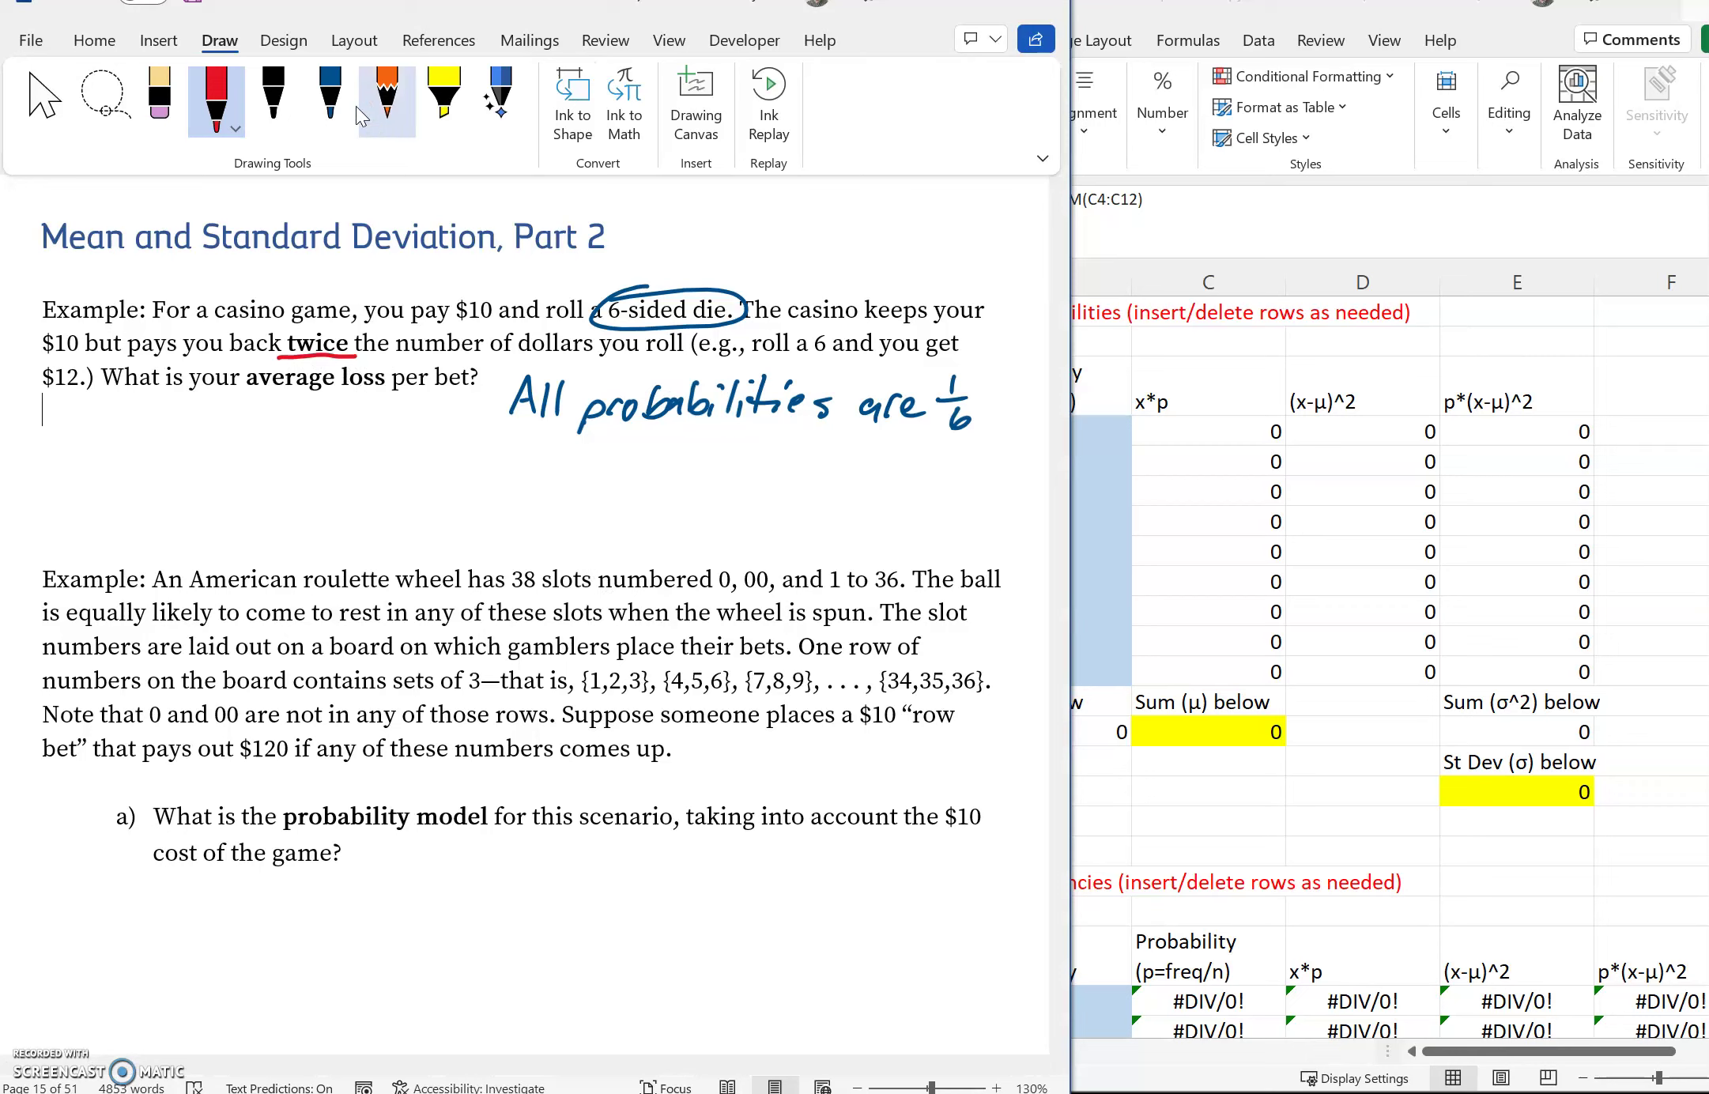
{"action": "left_click", "coordinate": [330, 99]}
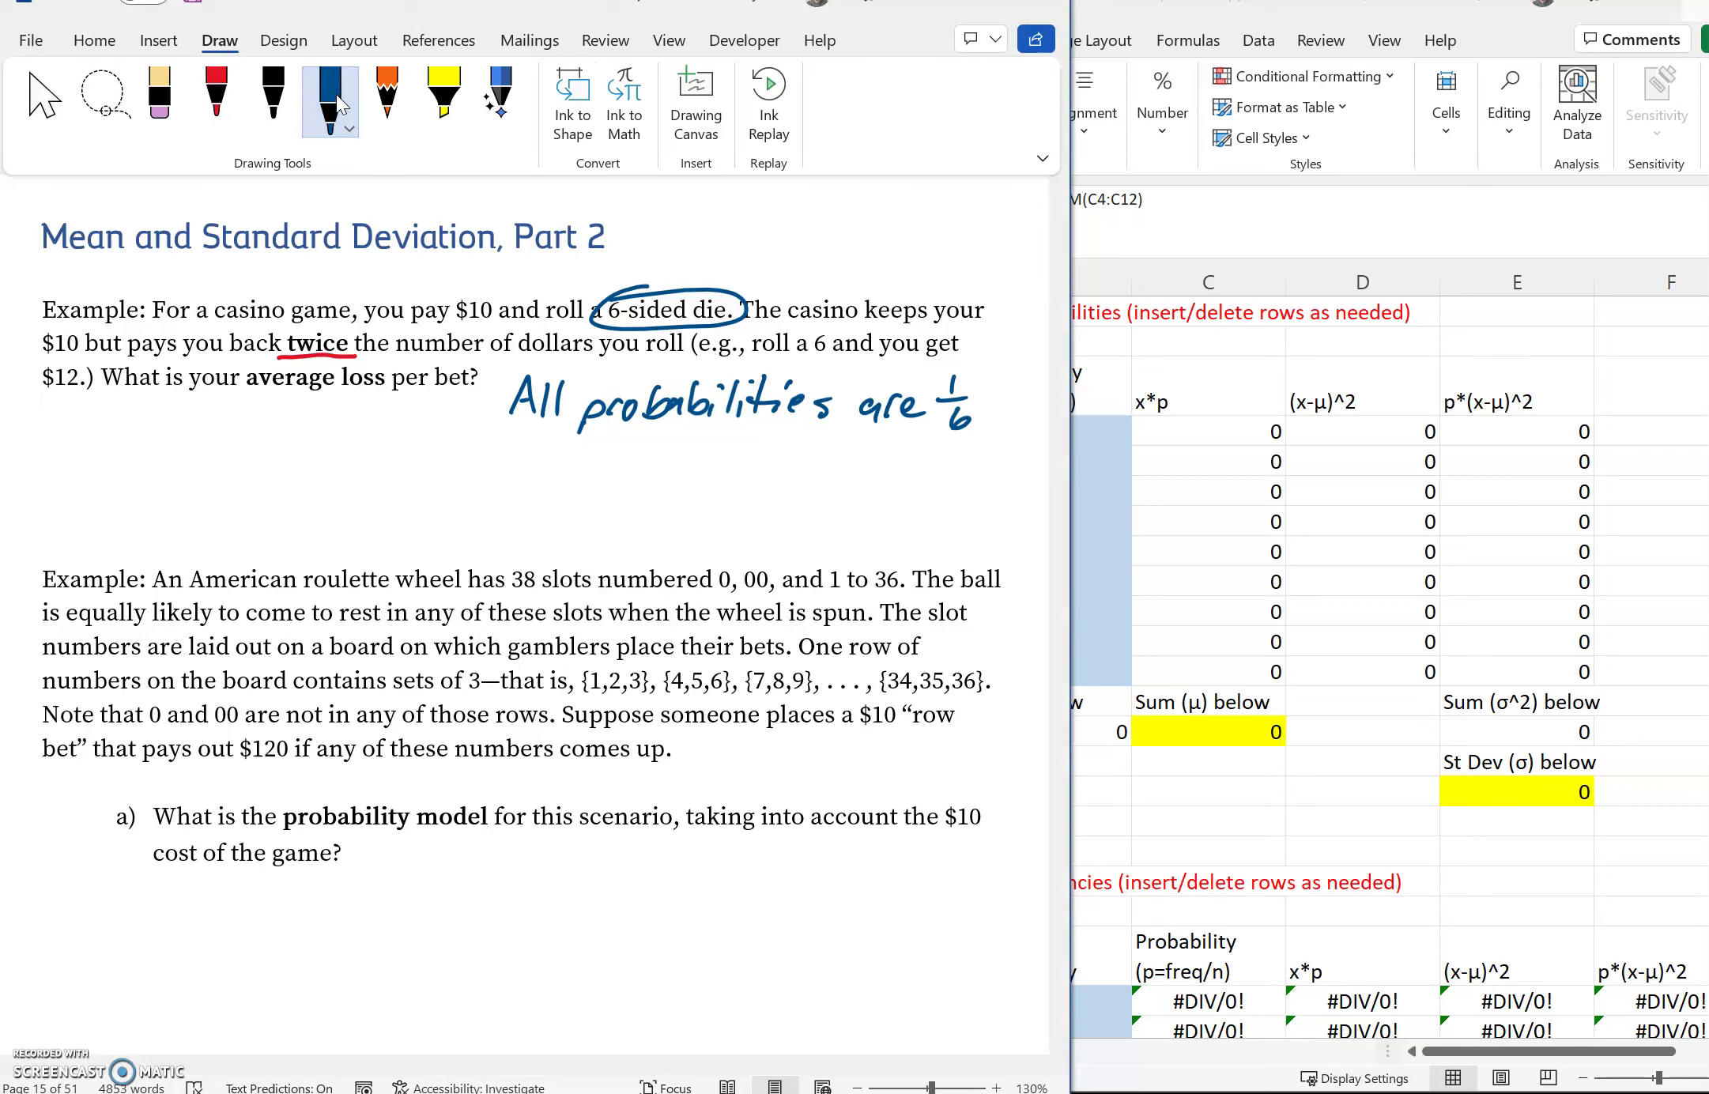
Step: Enter probability =1/6 in B4 and fill it down through B9
{"action": "left_click", "coordinate": [1220, 482]}
{"action": "left_click", "coordinate": [933, 430]}
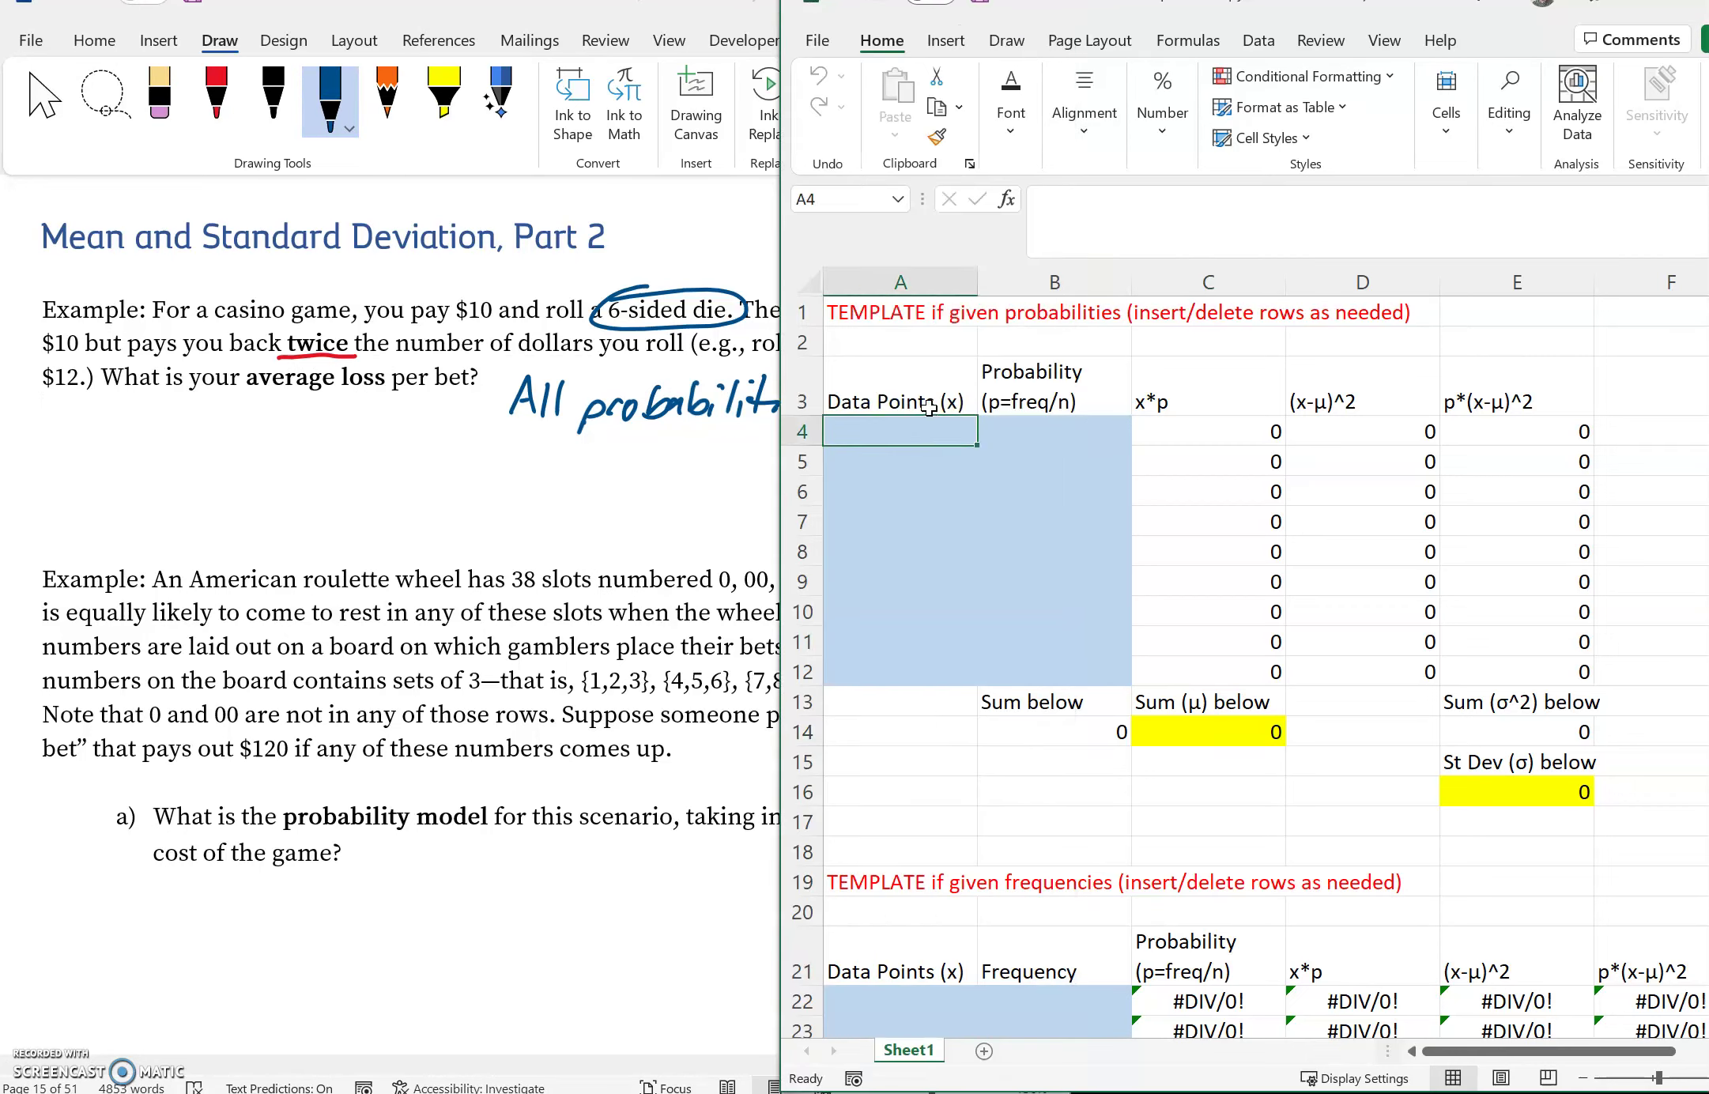
{"action": "left_click", "coordinate": [1104, 426]}
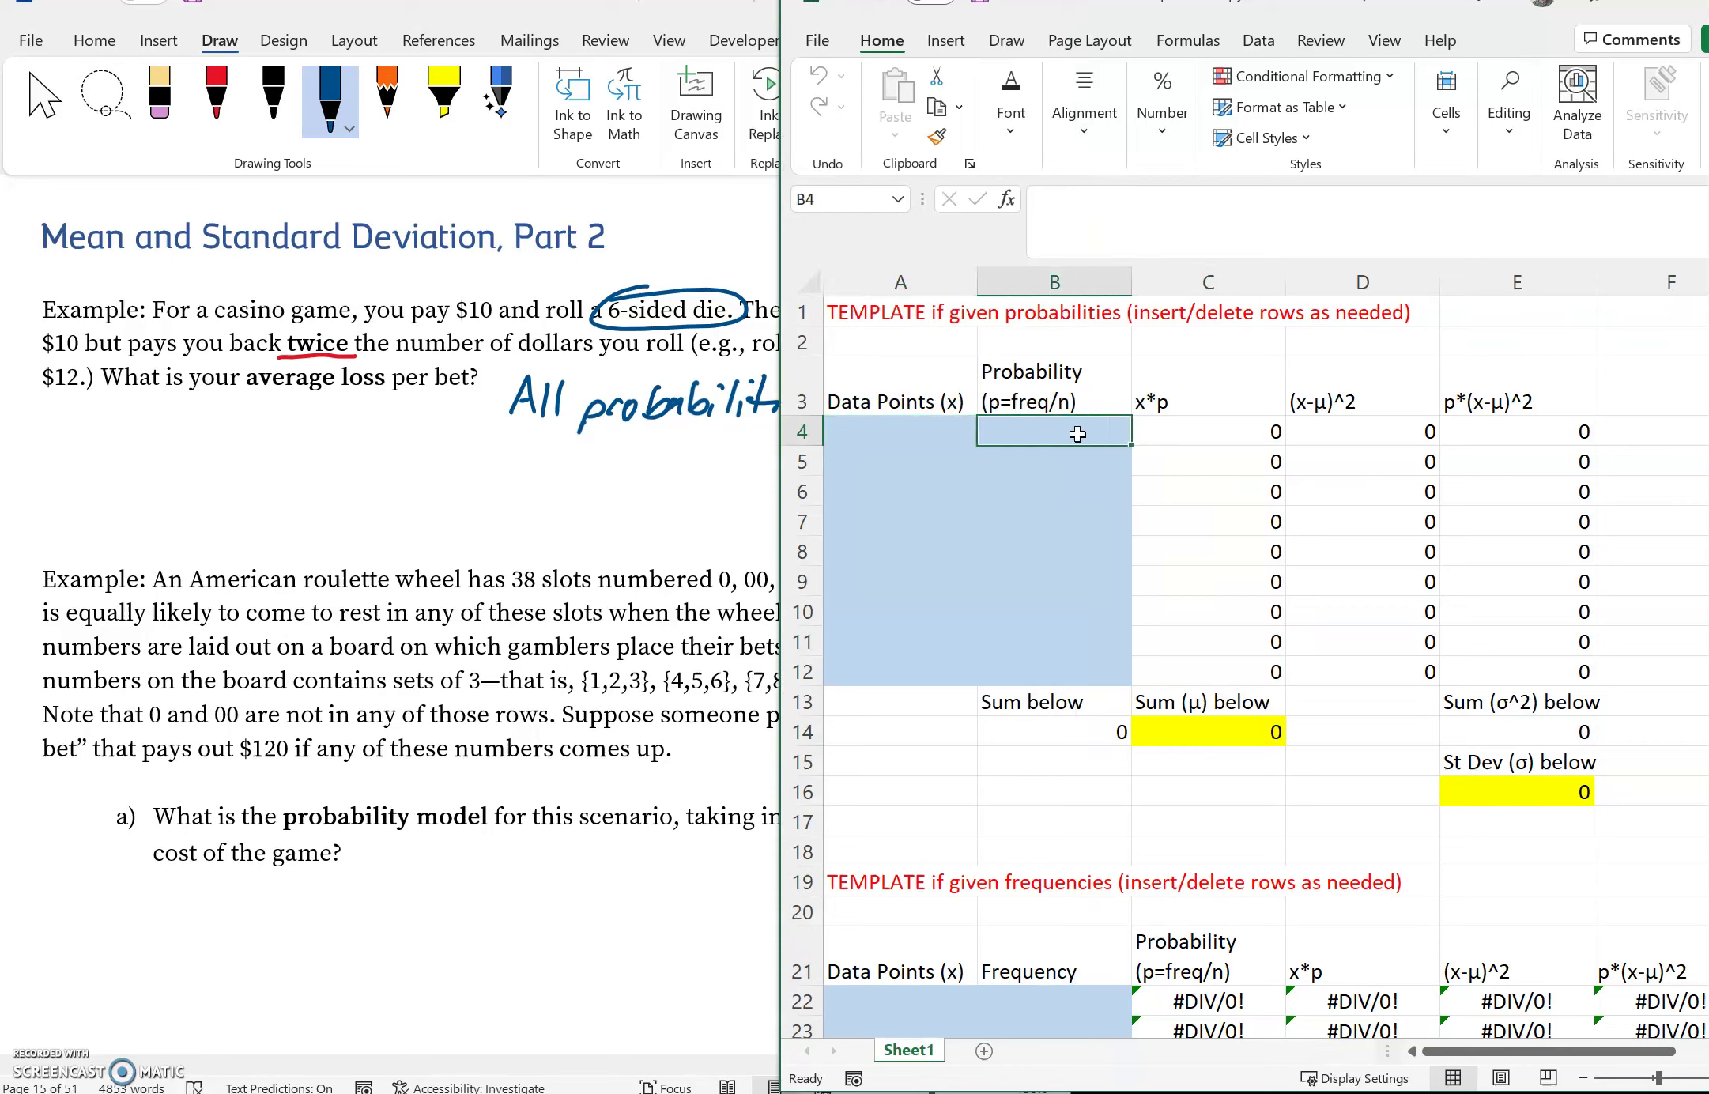
{"action": "type", "text": "=1/"}
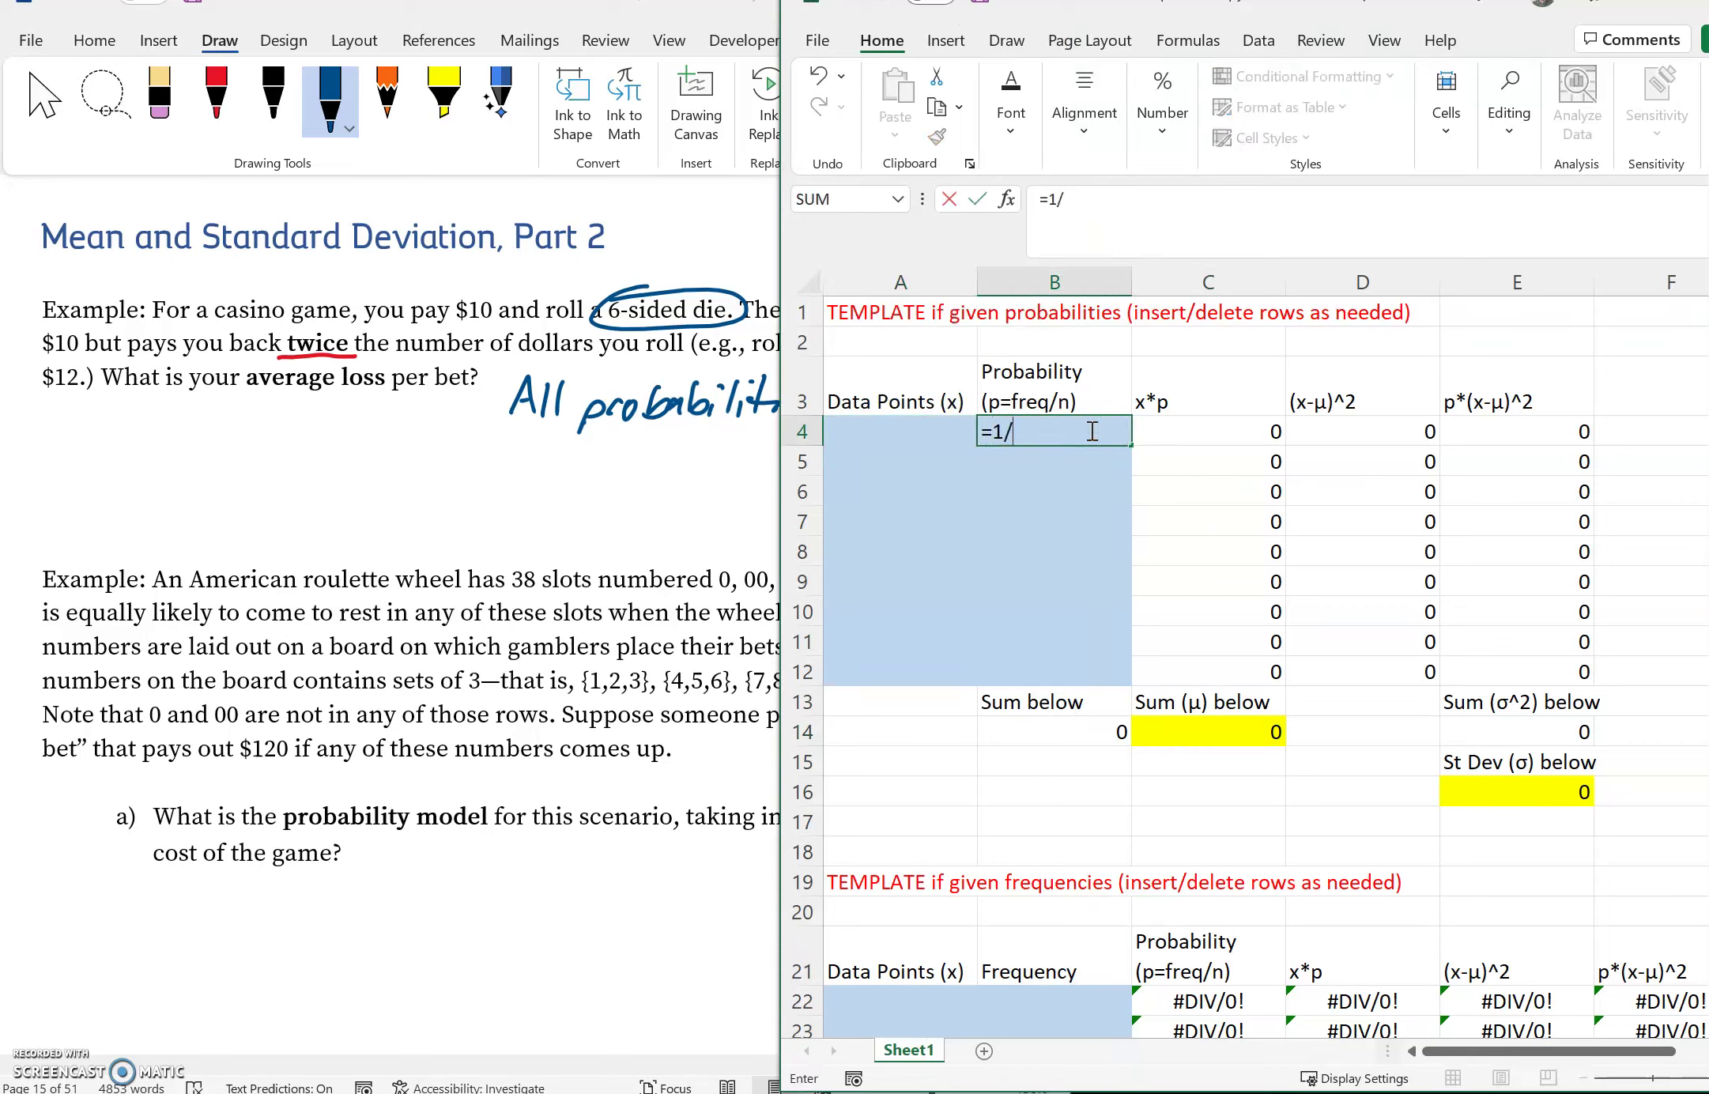
{"action": "type", "text": "6"}
{"action": "key", "text": "Return"}
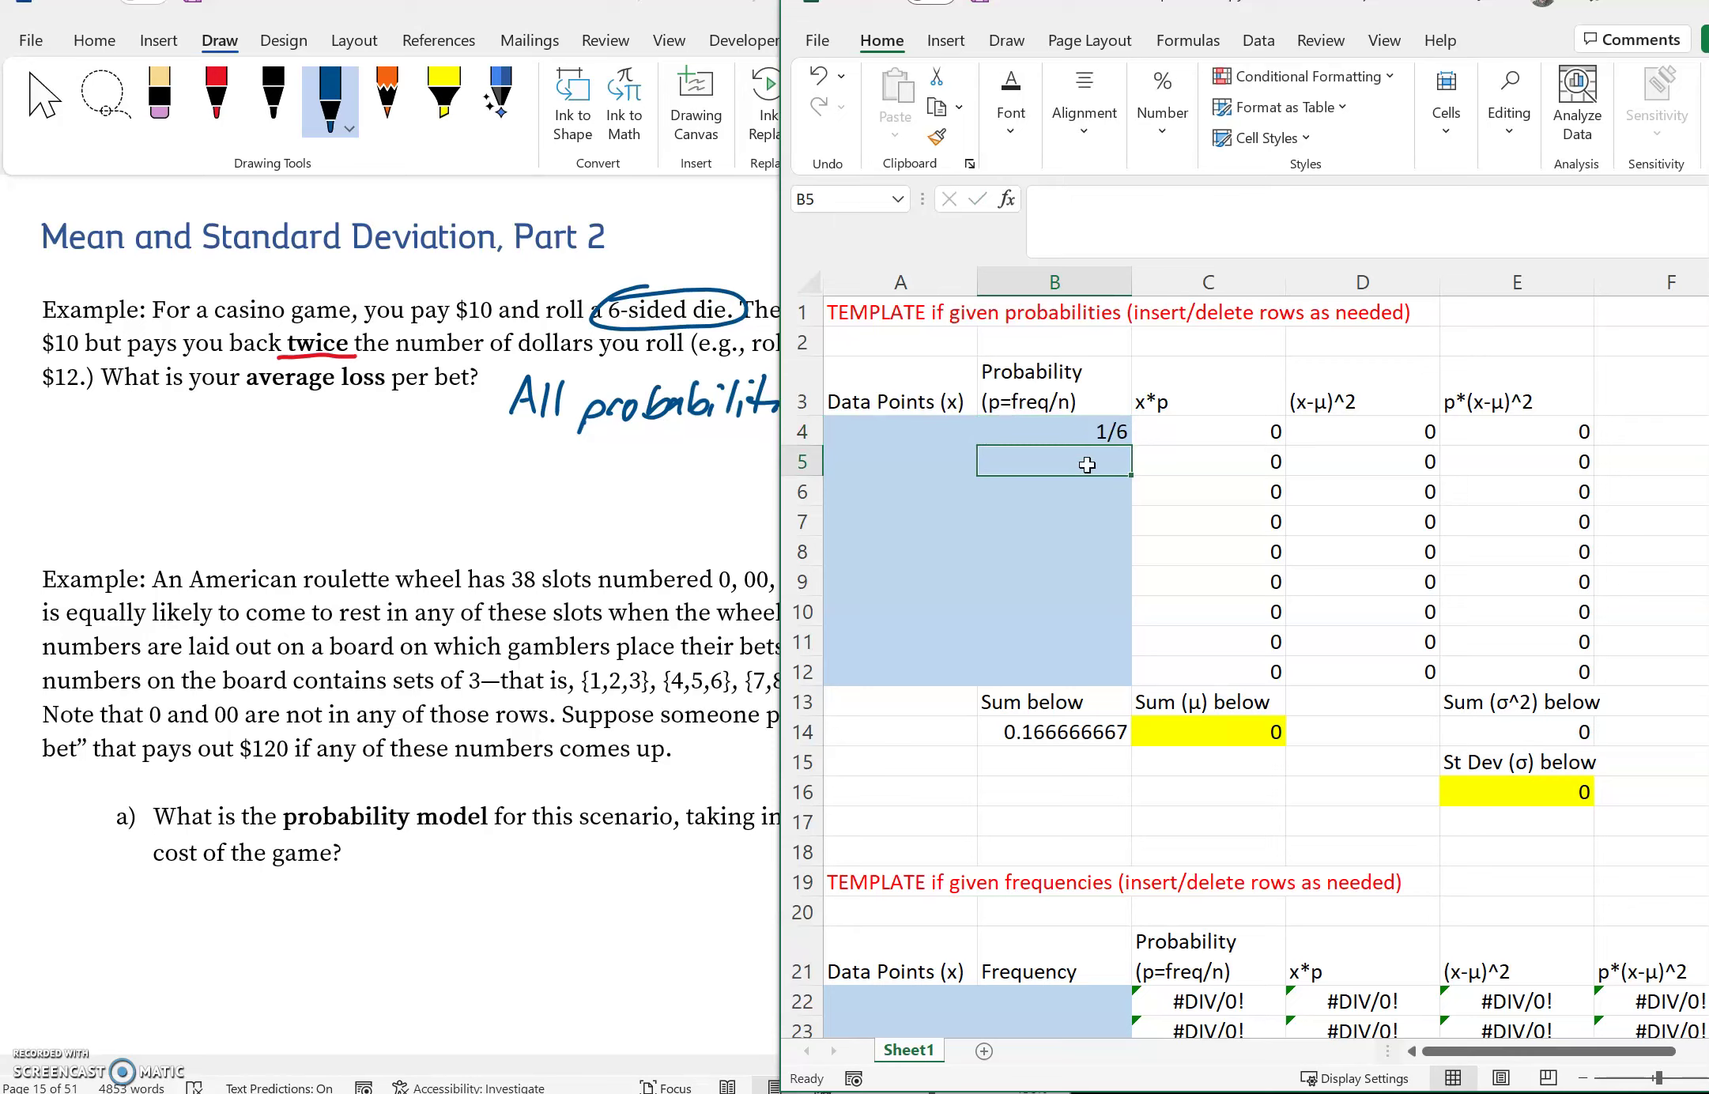
{"action": "left_click", "coordinate": [1099, 435]}
{"action": "left_click_drag", "start_coordinate": [1129, 452], "coordinate": [1131, 593]}
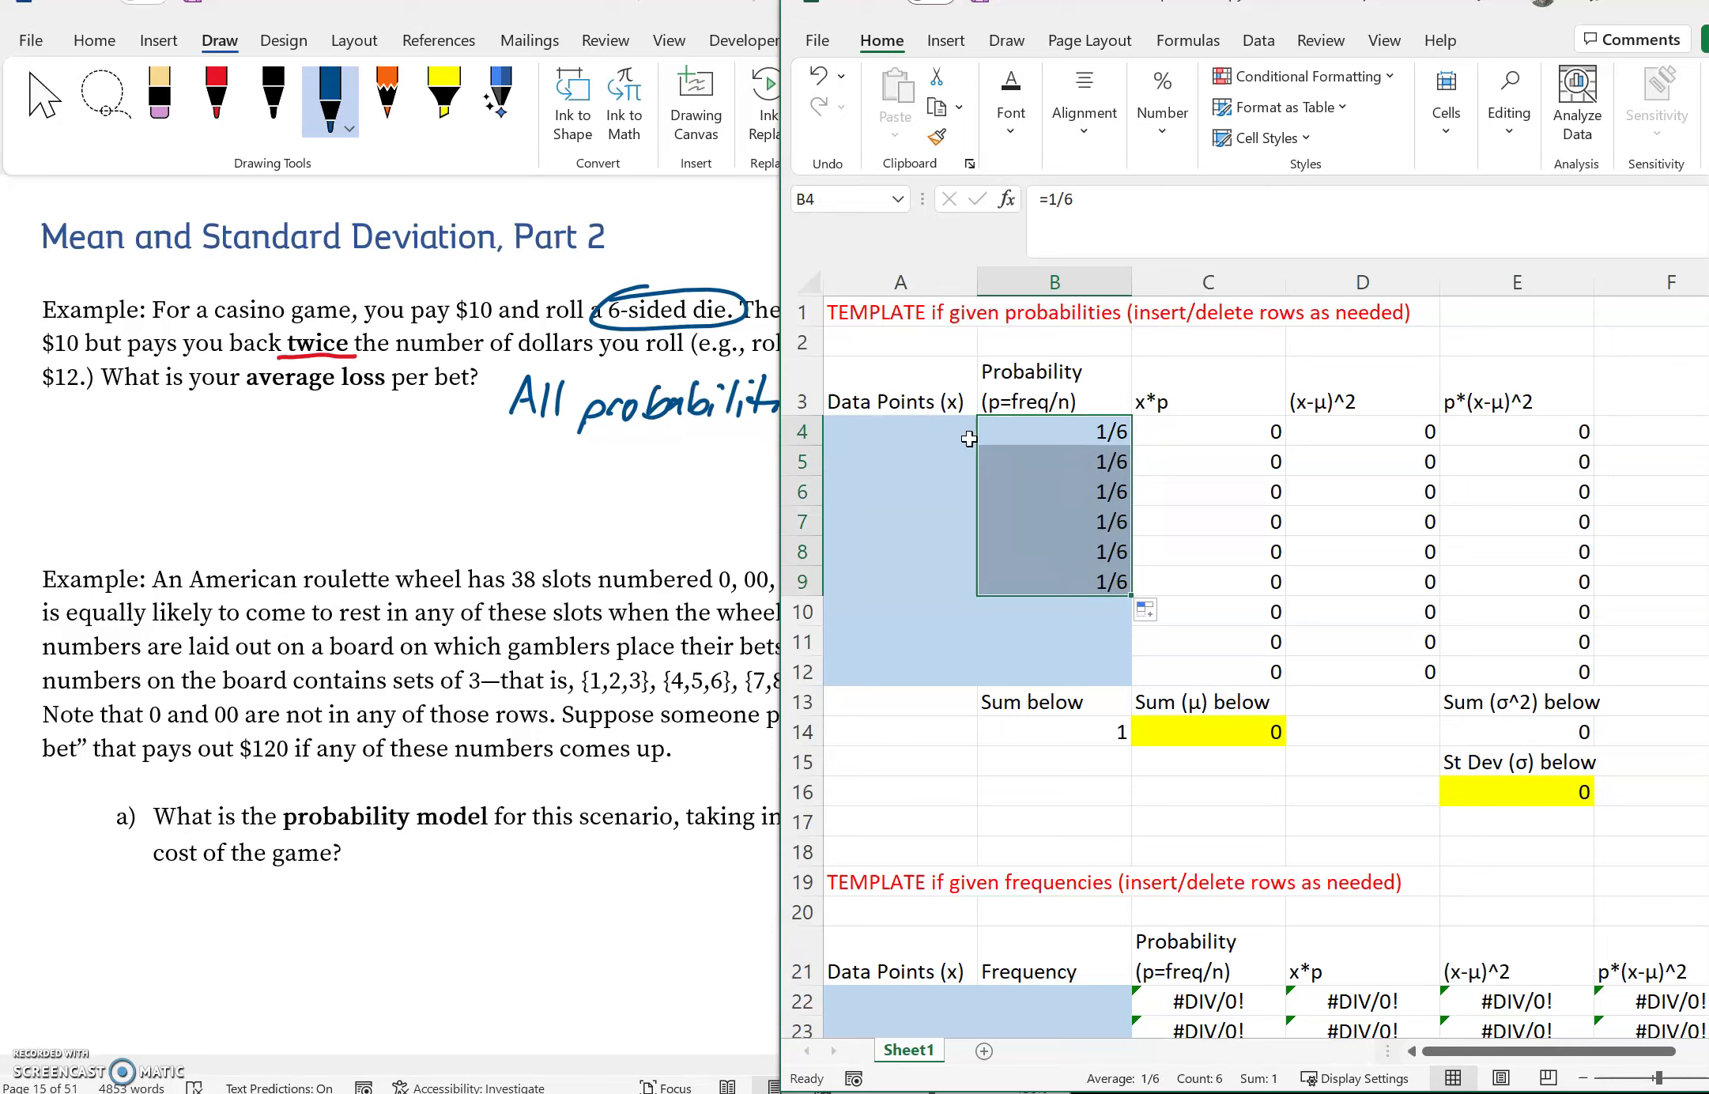
Step: Enter die values 1 through 6 down column A from A4
{"action": "left_click", "coordinate": [903, 432]}
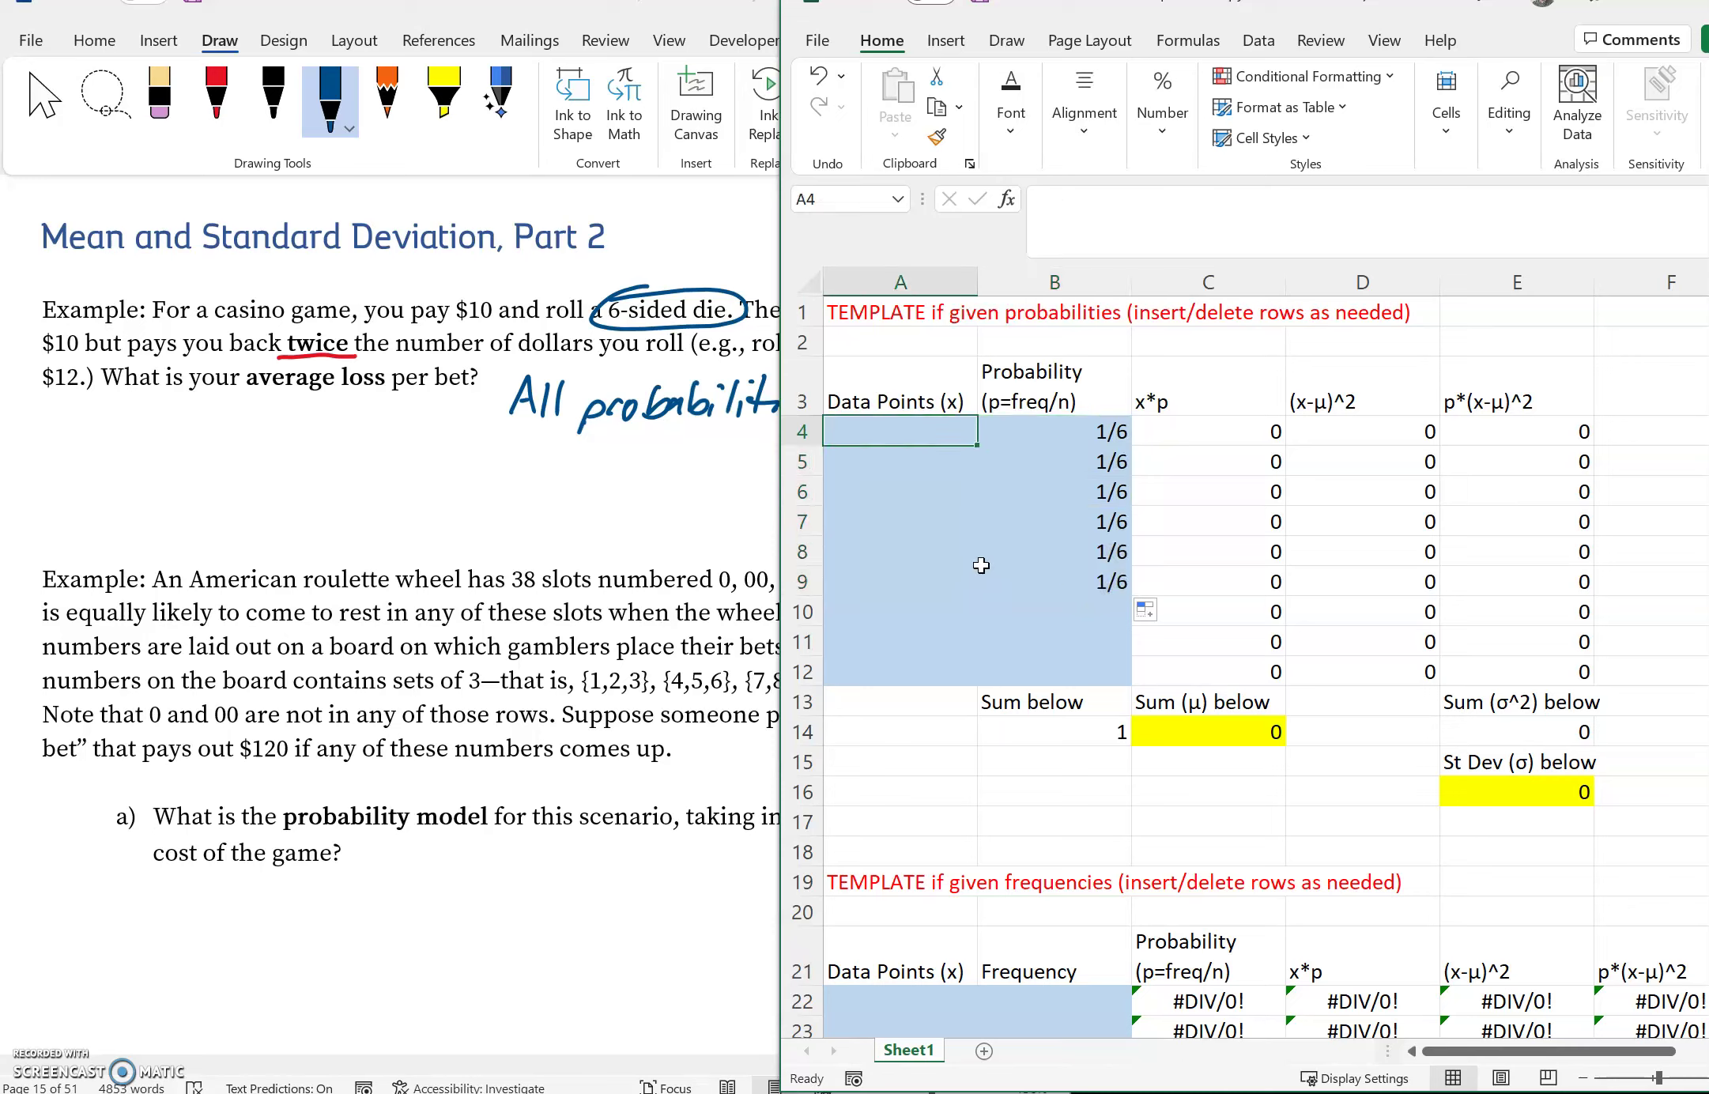
{"action": "type", "text": "1"}
{"action": "key", "text": "Return"}
{"action": "type", "text": "2"}
{"action": "key", "text": "Return"}
{"action": "type", "text": "3"}
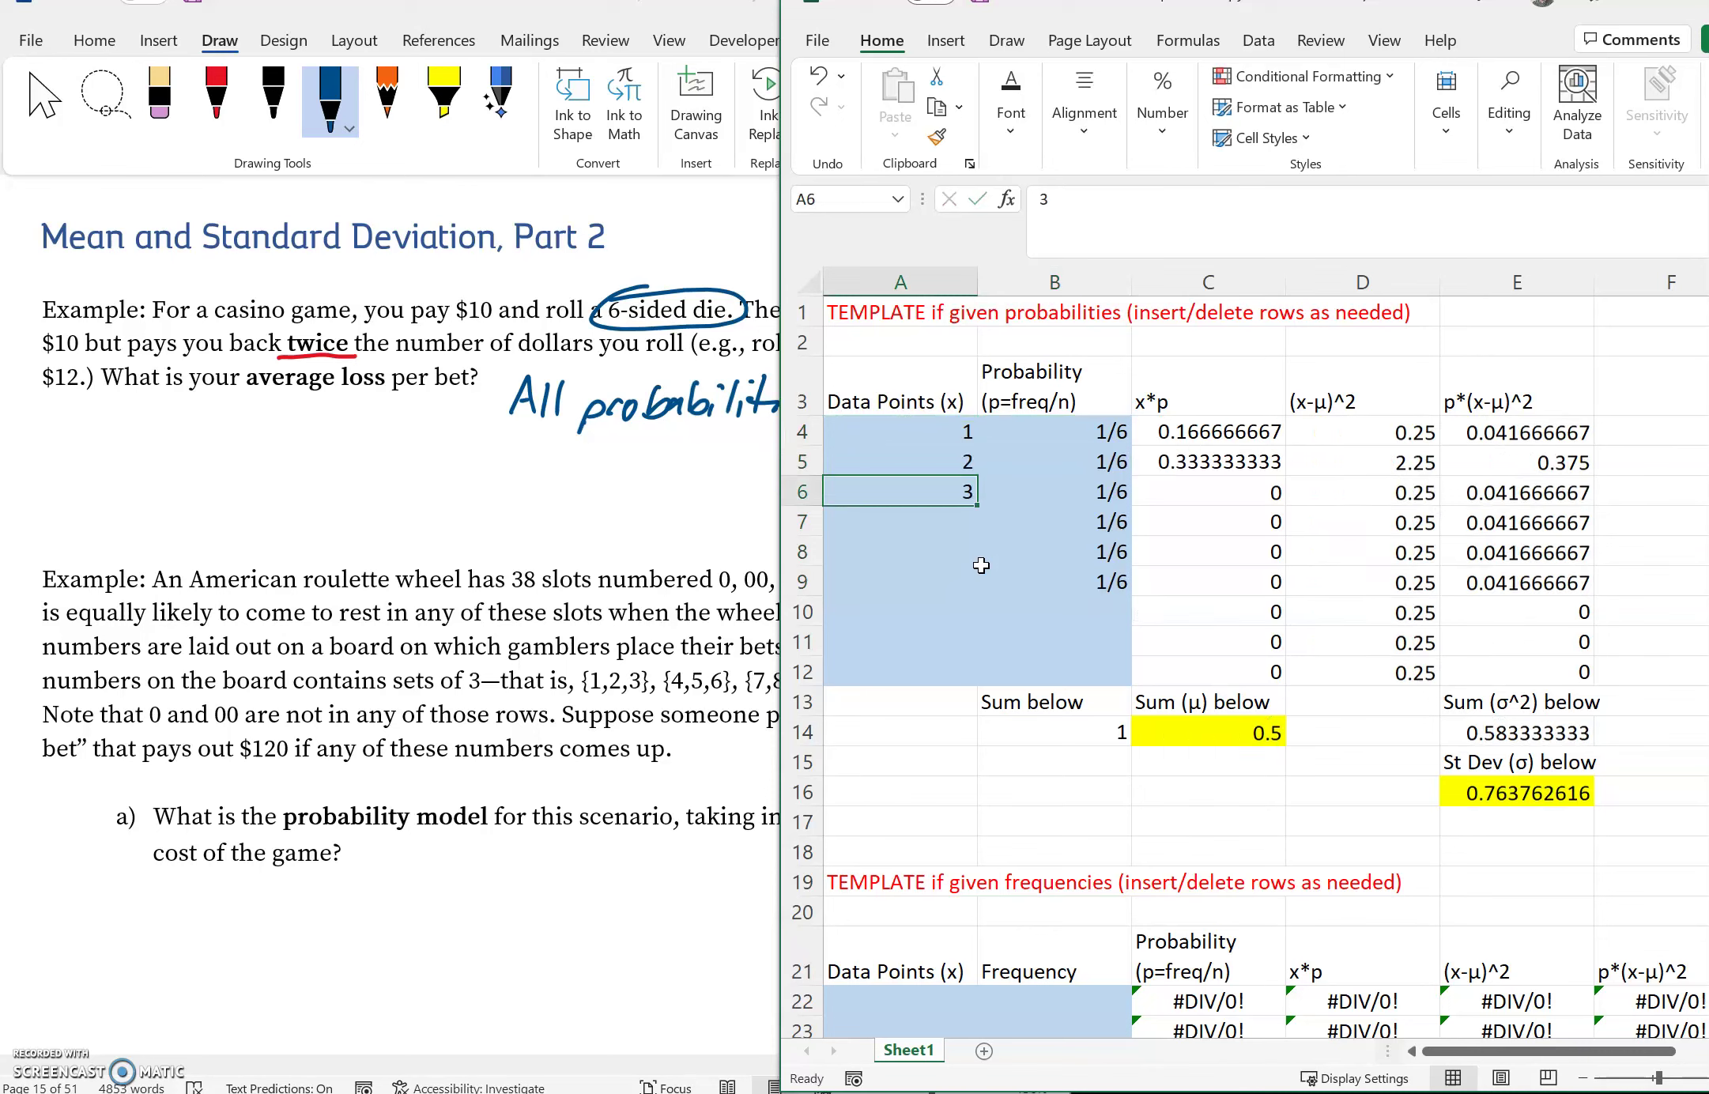
{"action": "key", "text": "Return"}
{"action": "type", "text": "4 5"}
{"action": "key", "text": "Return"}
{"action": "key", "text": "Return"}
{"action": "type", "text": "6"}
{"action": "key", "text": "Return"}
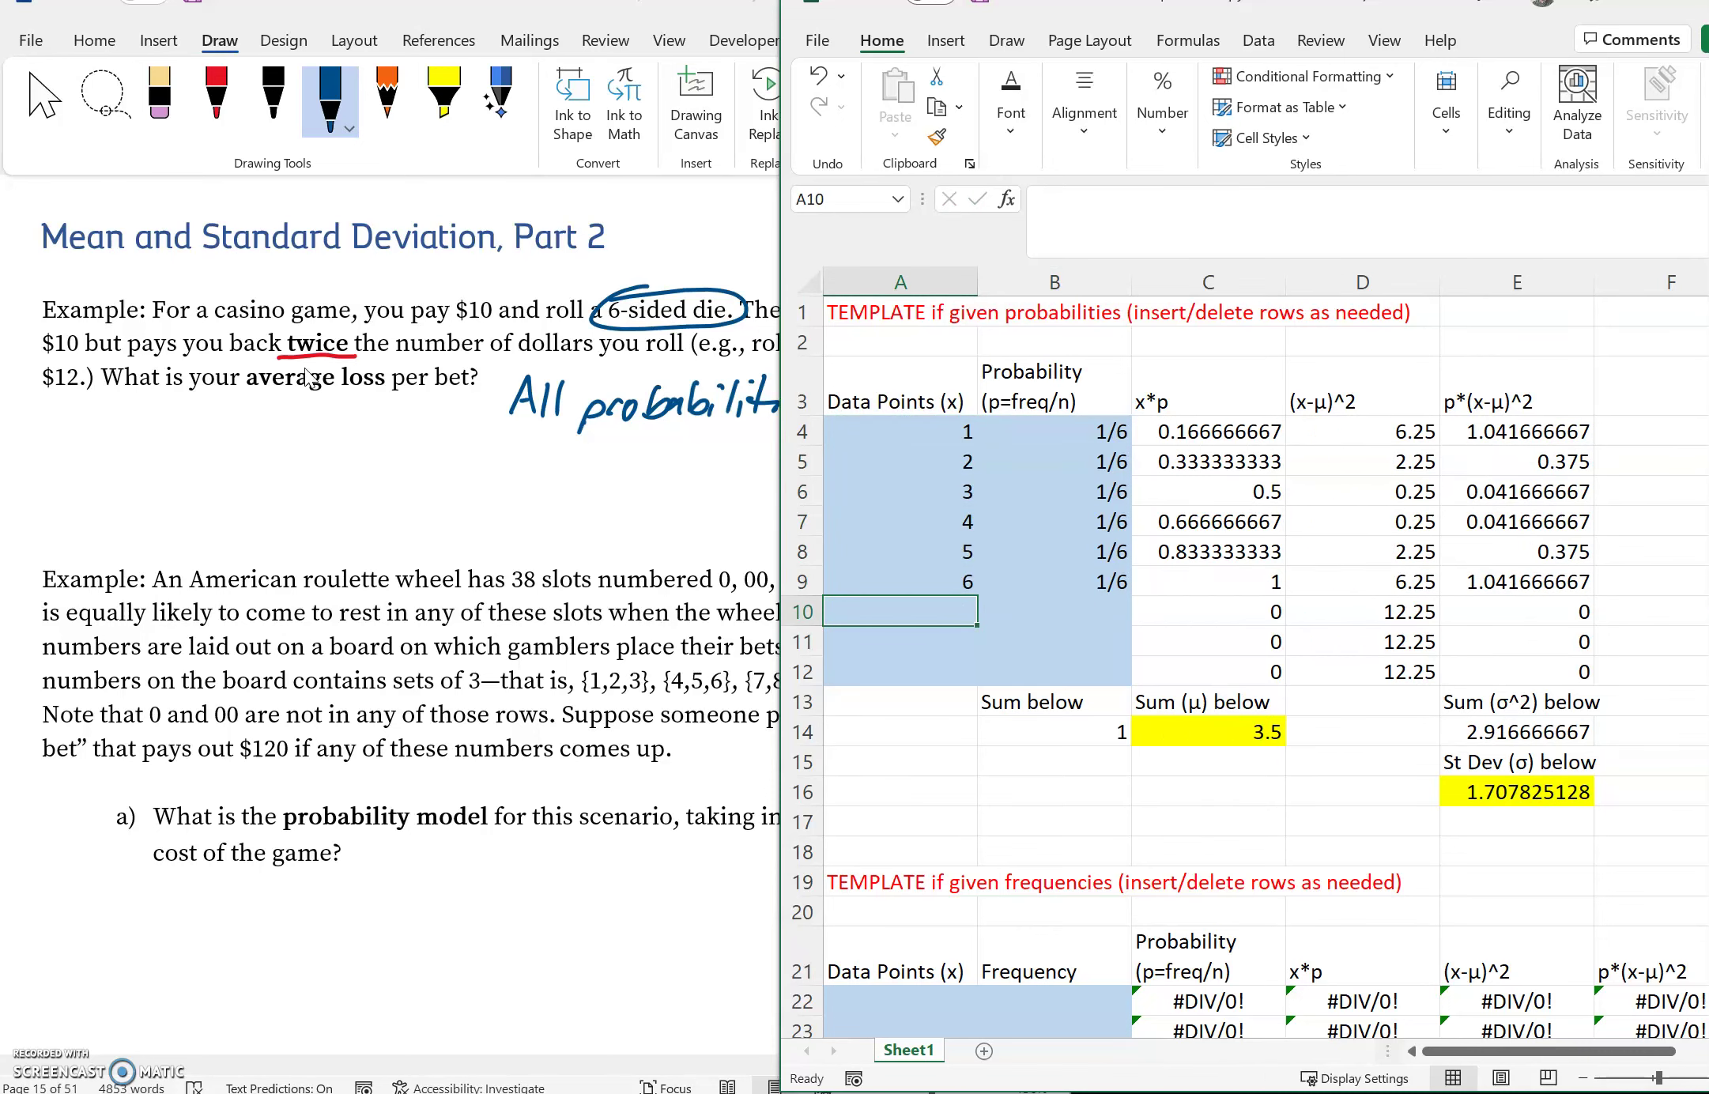
Step: Replace the data points with payouts 2, 4, 6, 8, 10, 12 and check the mean in C14
{"action": "left_click", "coordinate": [891, 431]}
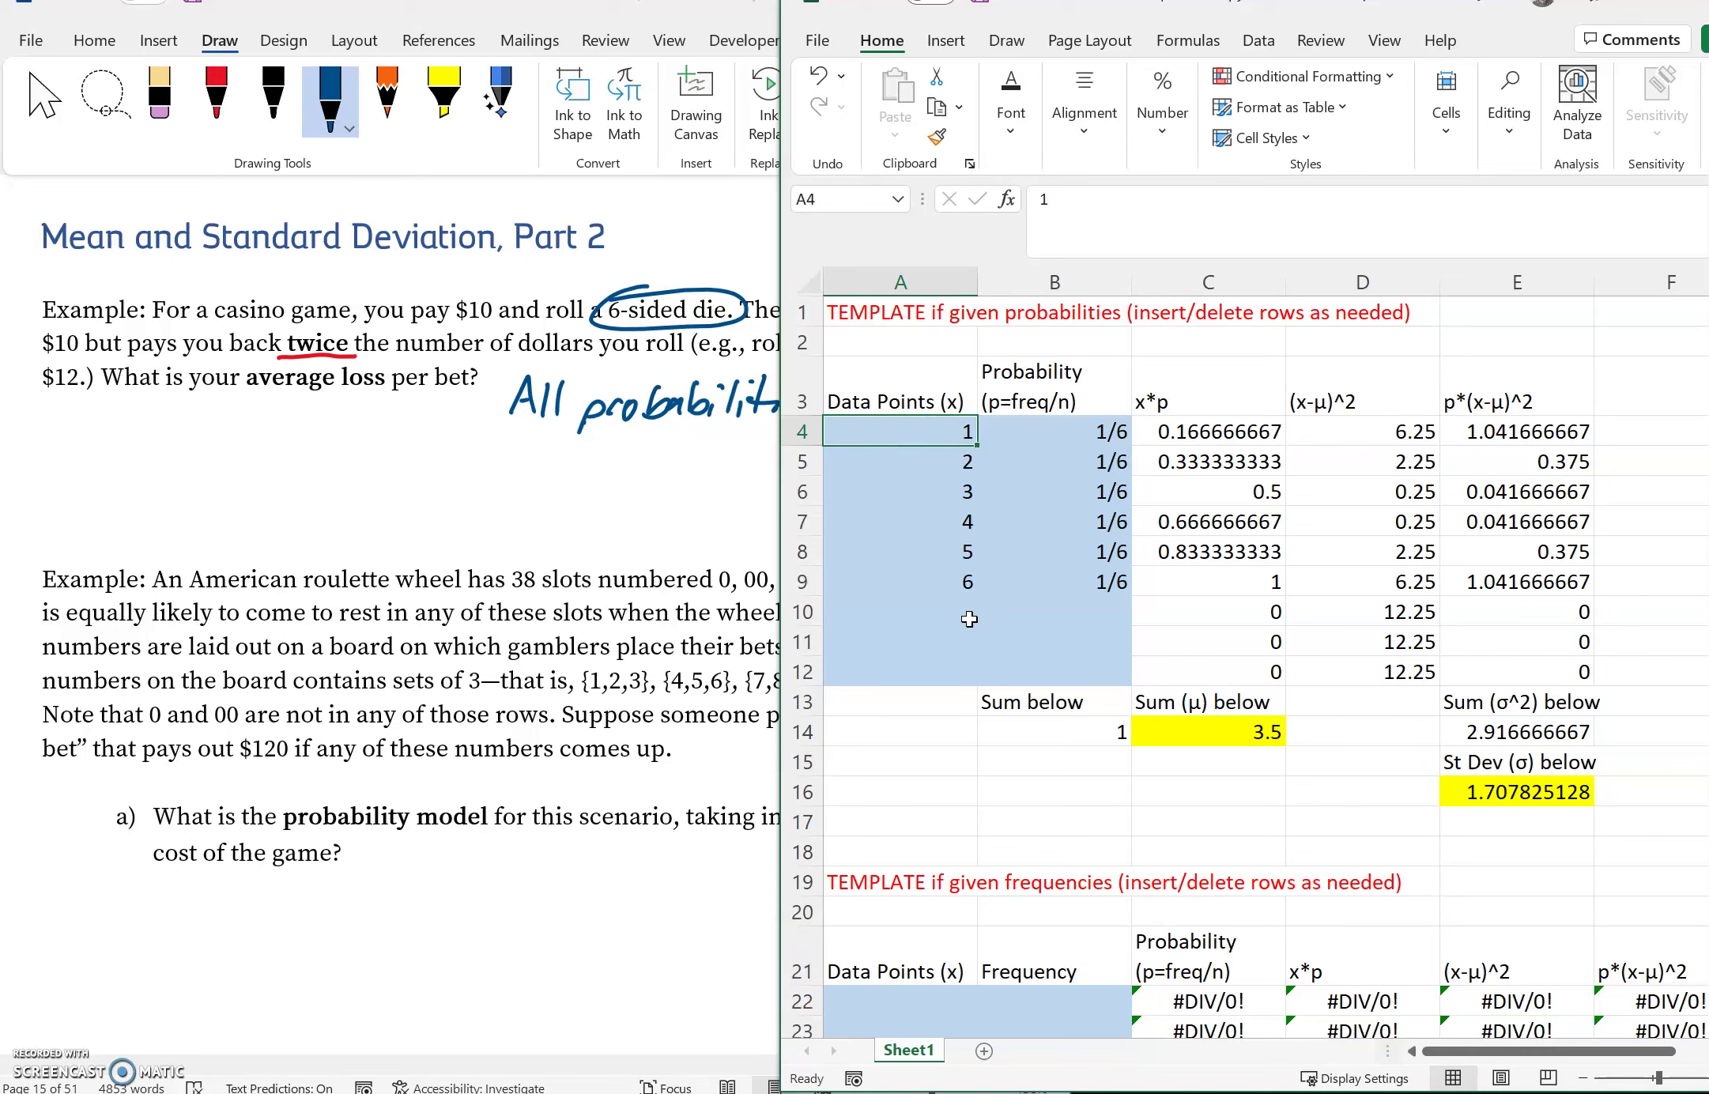
{"action": "type", "text": "2"}
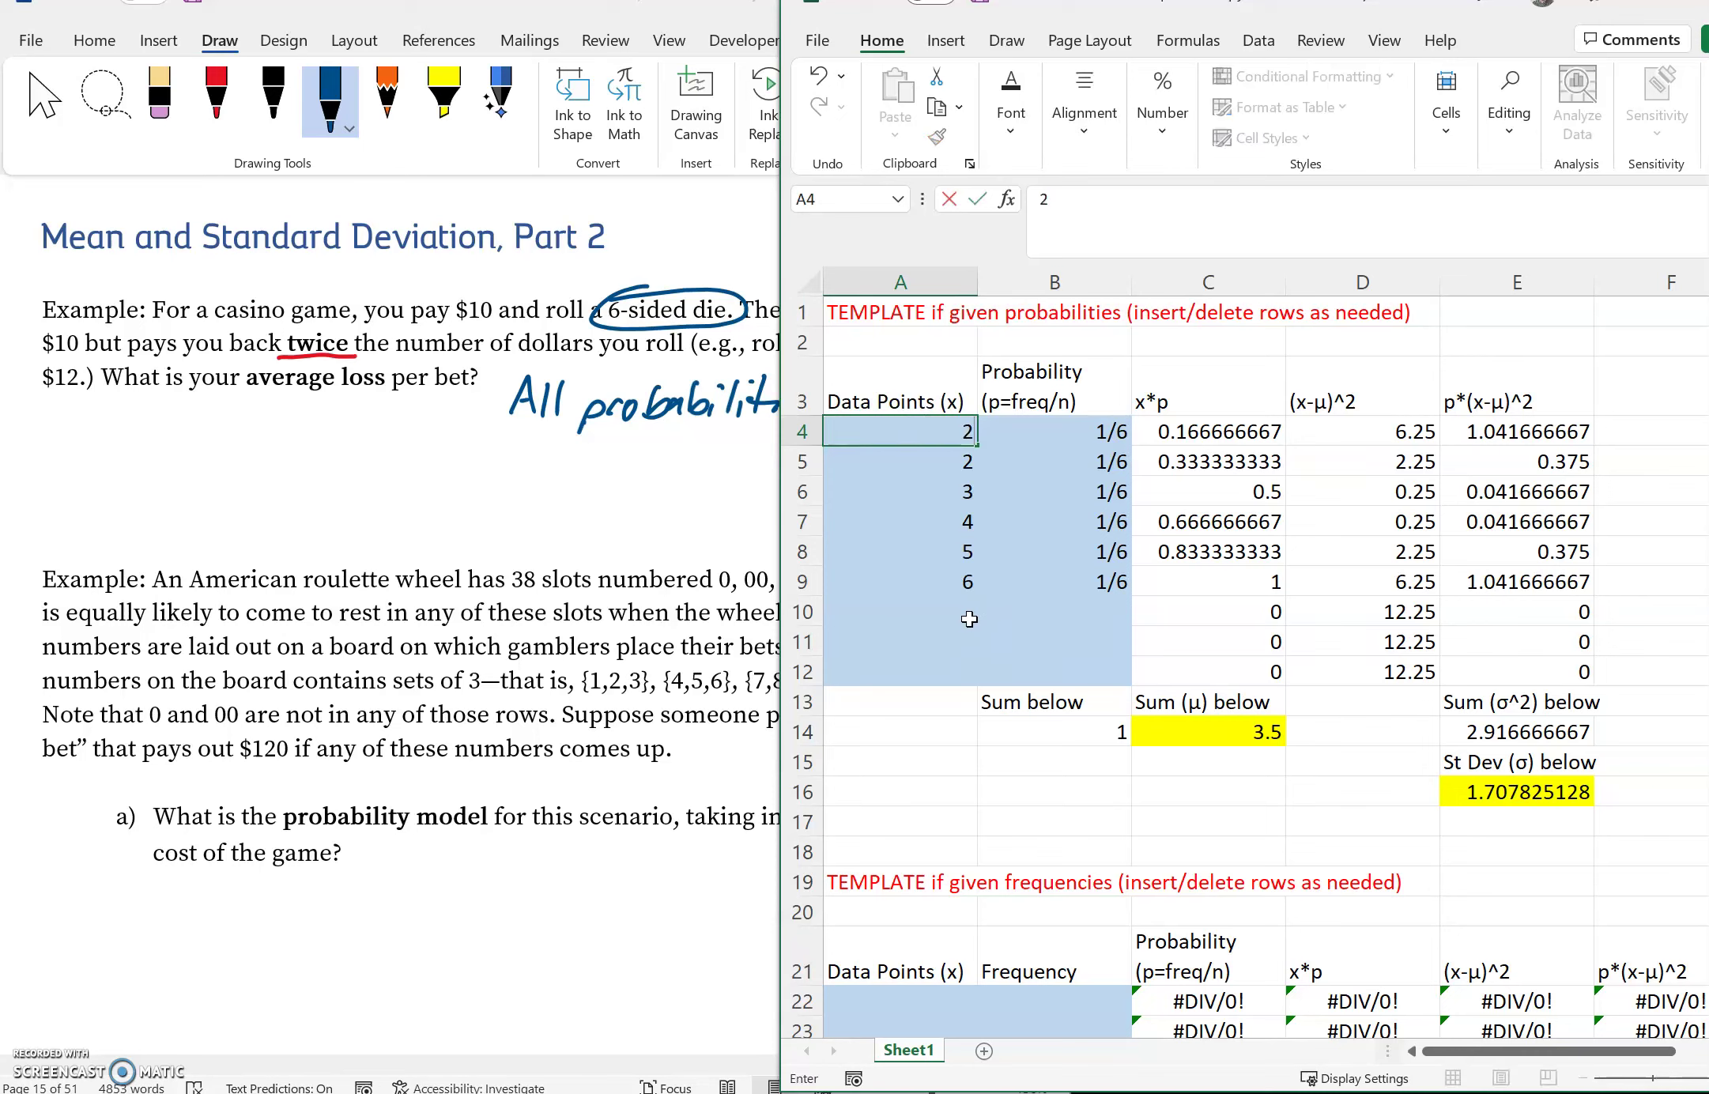
{"action": "key", "text": "Return"}
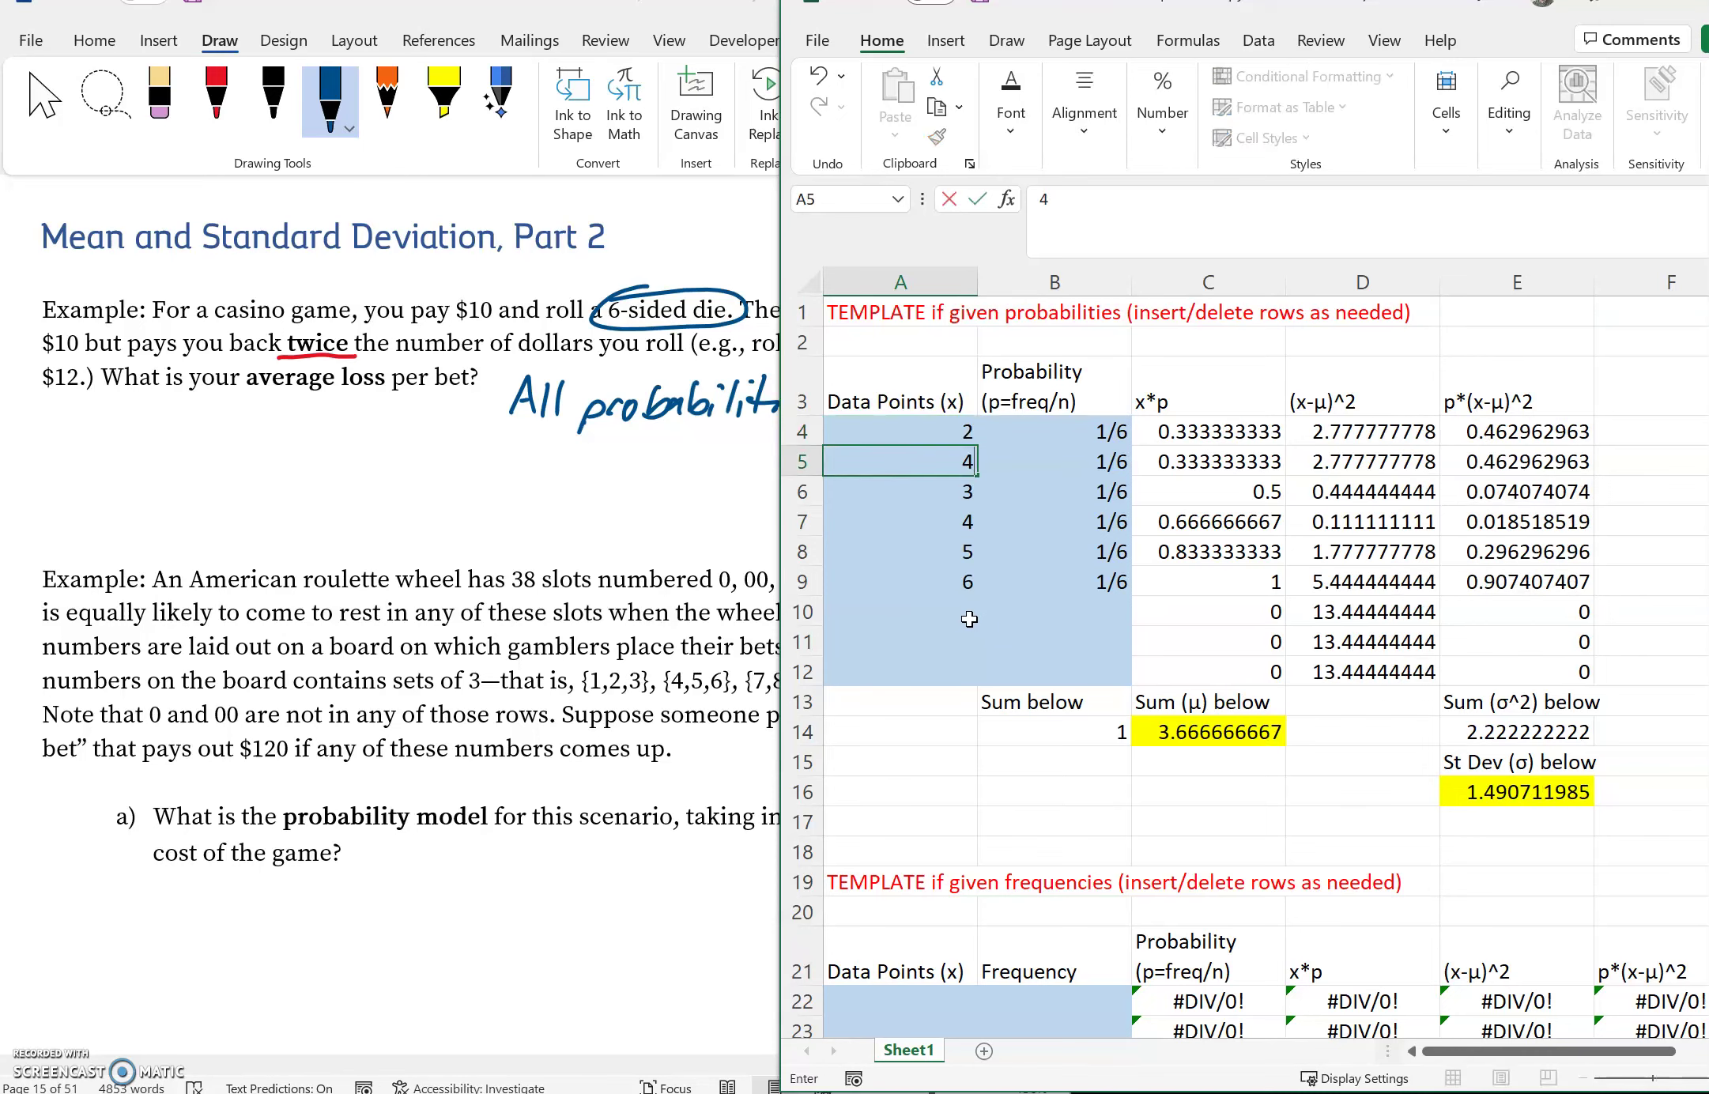
{"action": "type", "text": "4"}
{"action": "key", "text": "Return"}
{"action": "type", "text": "6"}
{"action": "key", "text": "Return"}
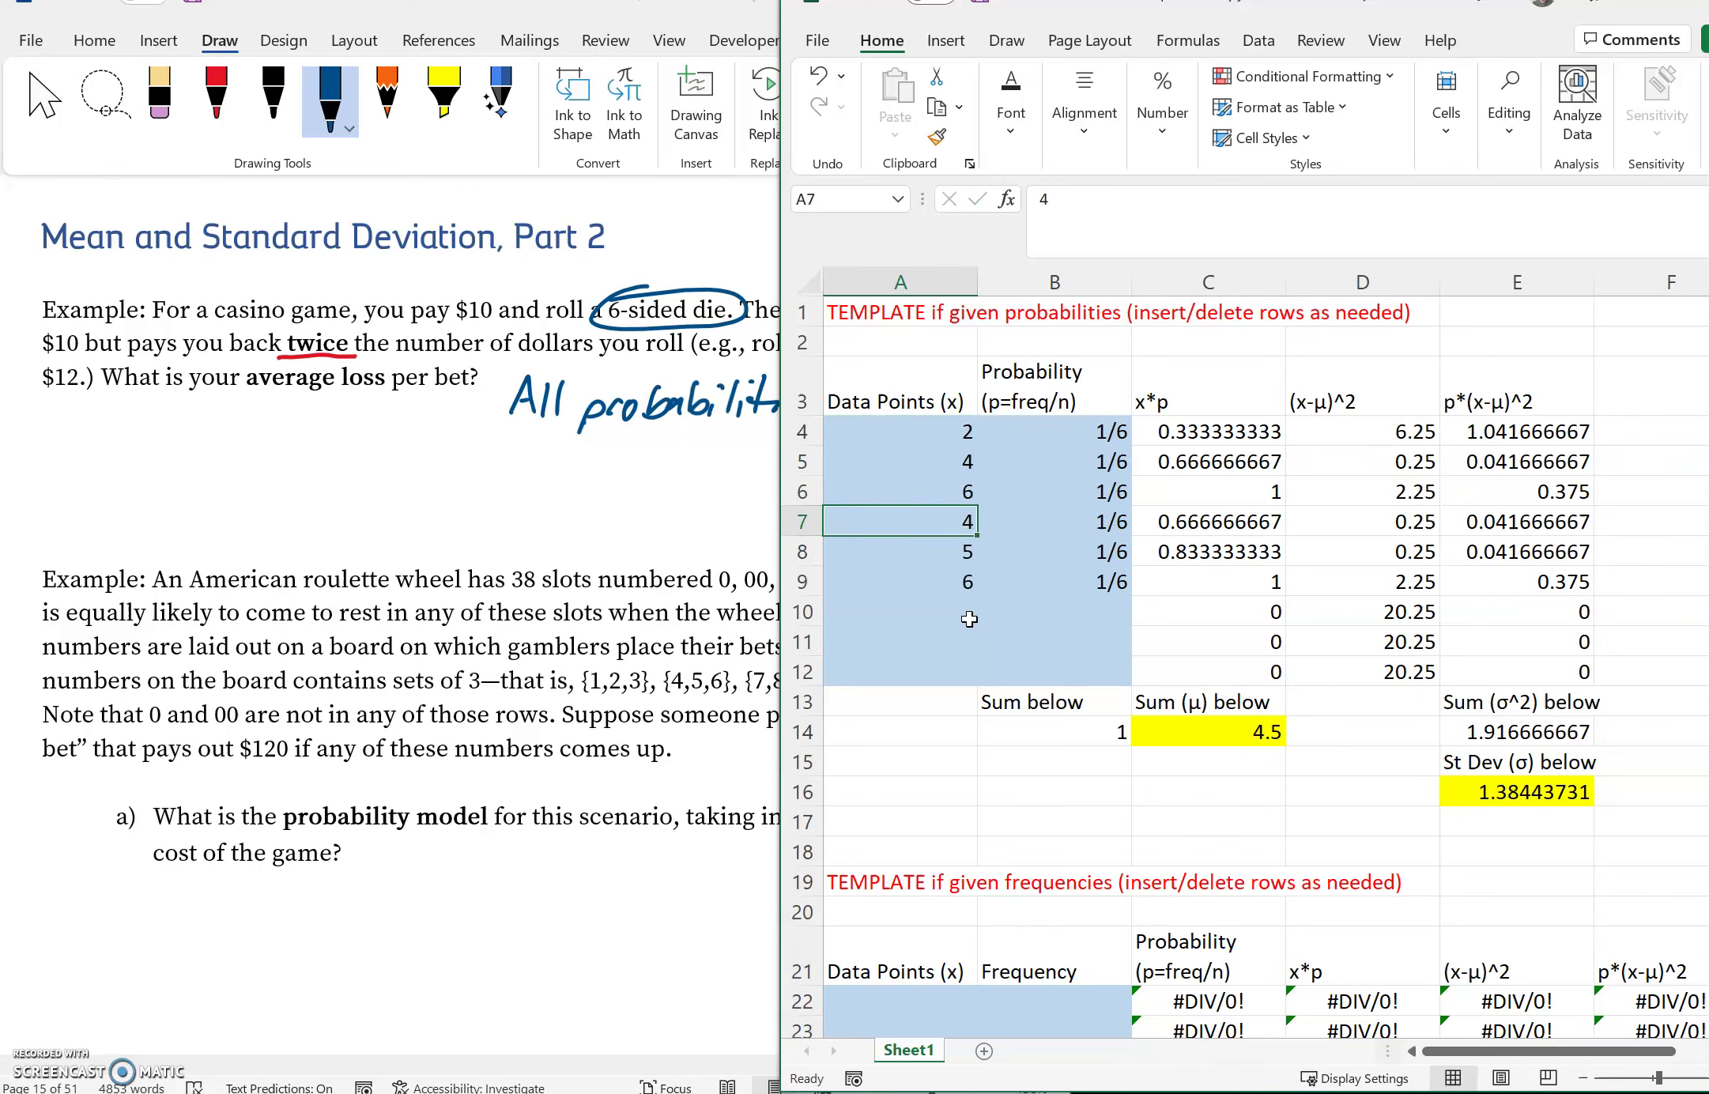
{"action": "type", "text": "8"}
{"action": "key", "text": "Return"}
{"action": "type", "text": "10"}
{"action": "key", "text": "Return"}
{"action": "type", "text": "12"}
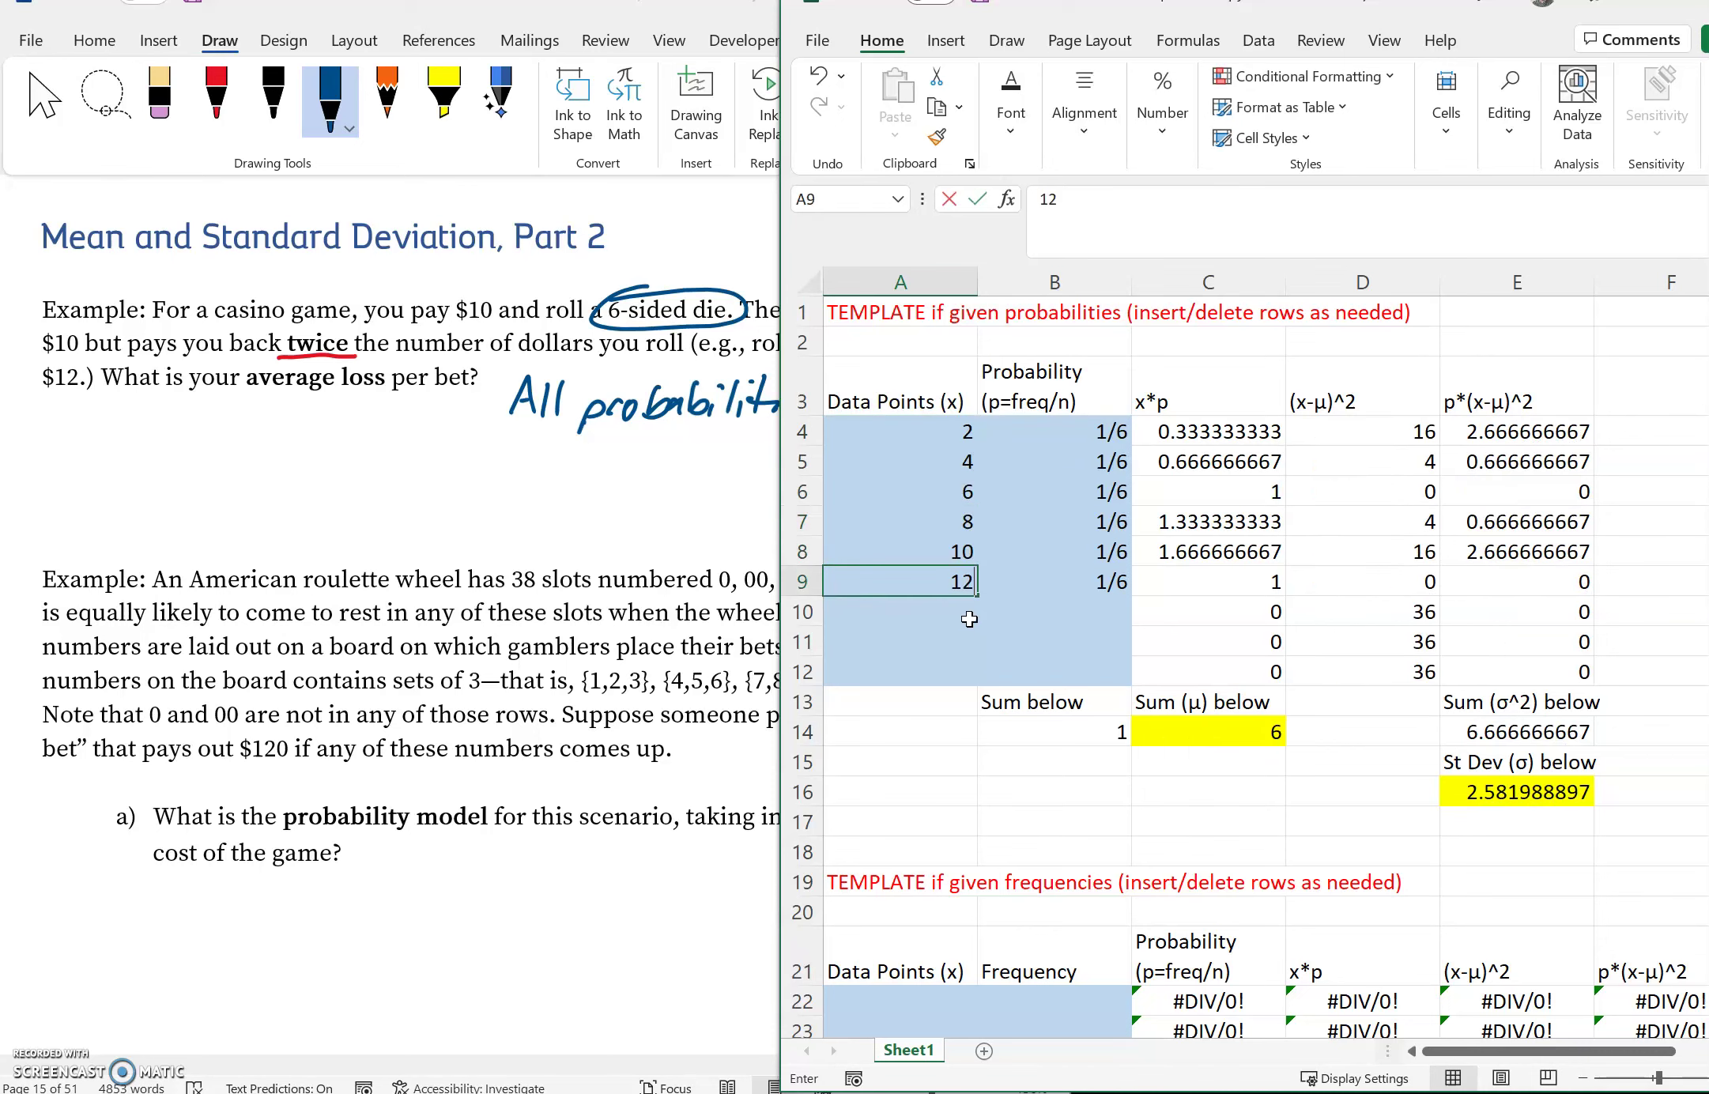
{"action": "key", "text": "Return"}
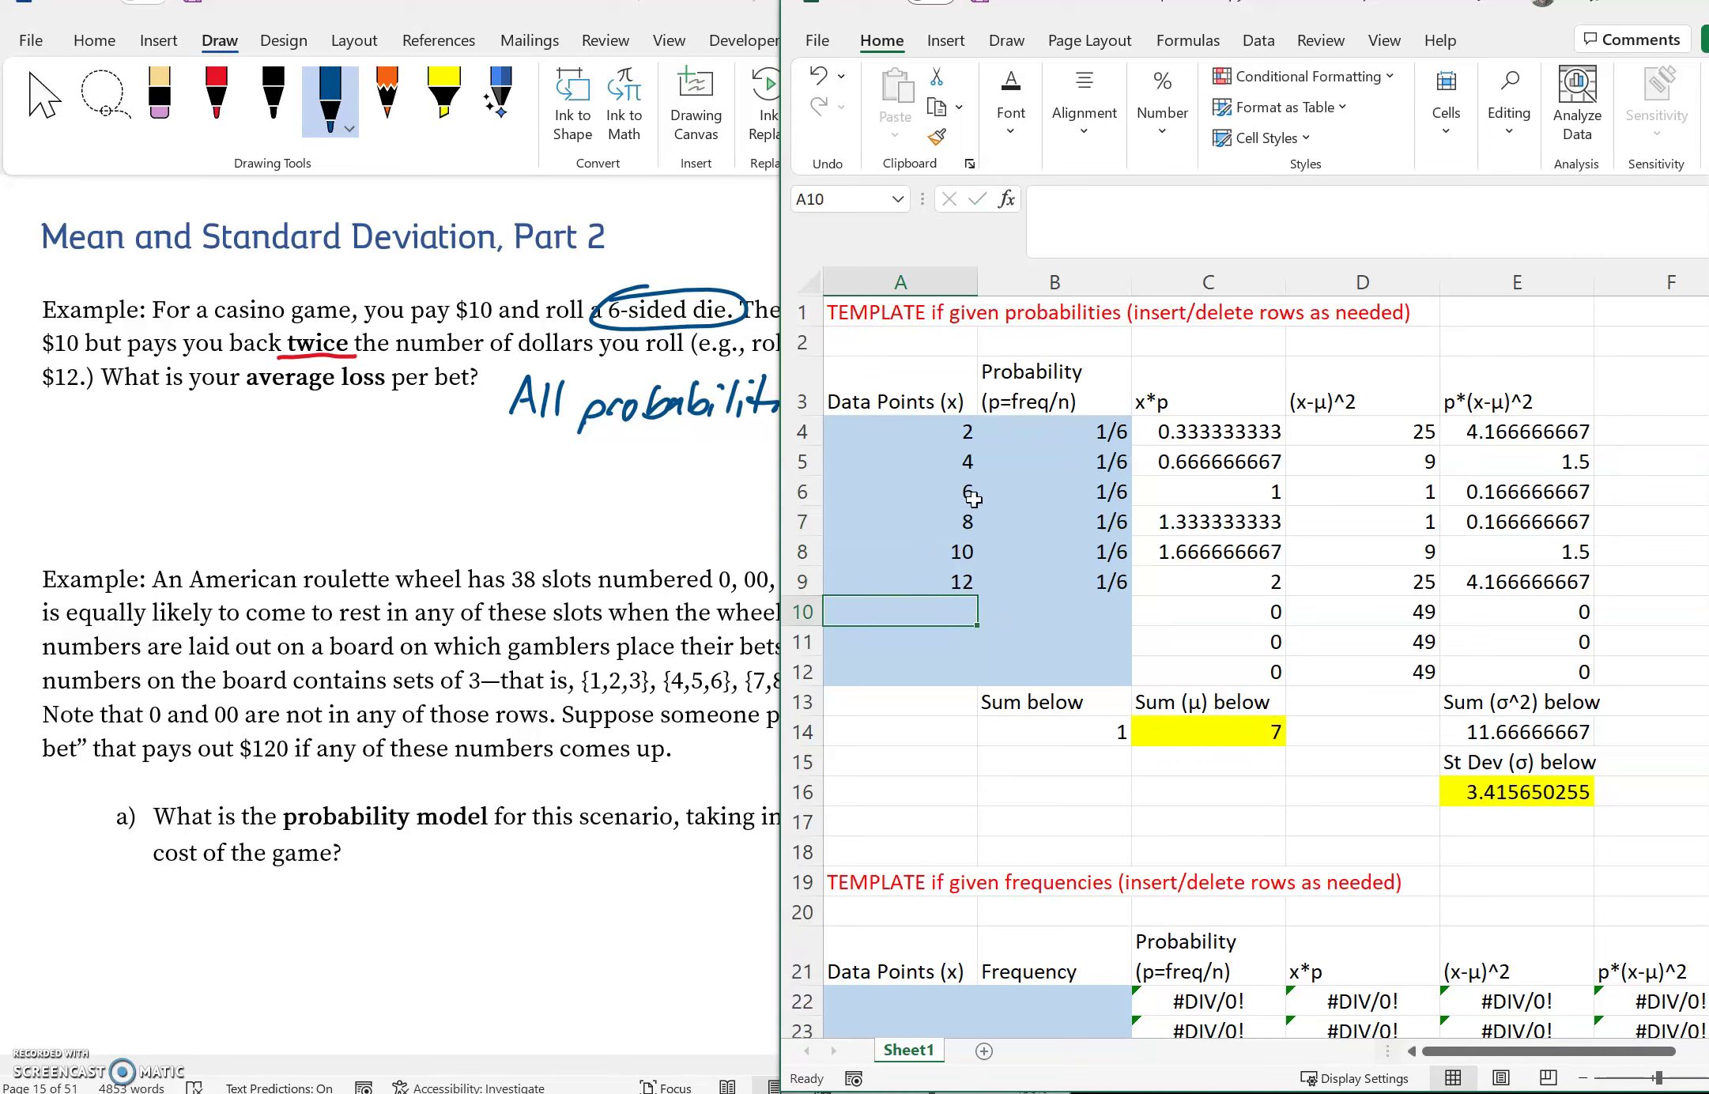
{"action": "left_click", "coordinate": [1267, 733]}
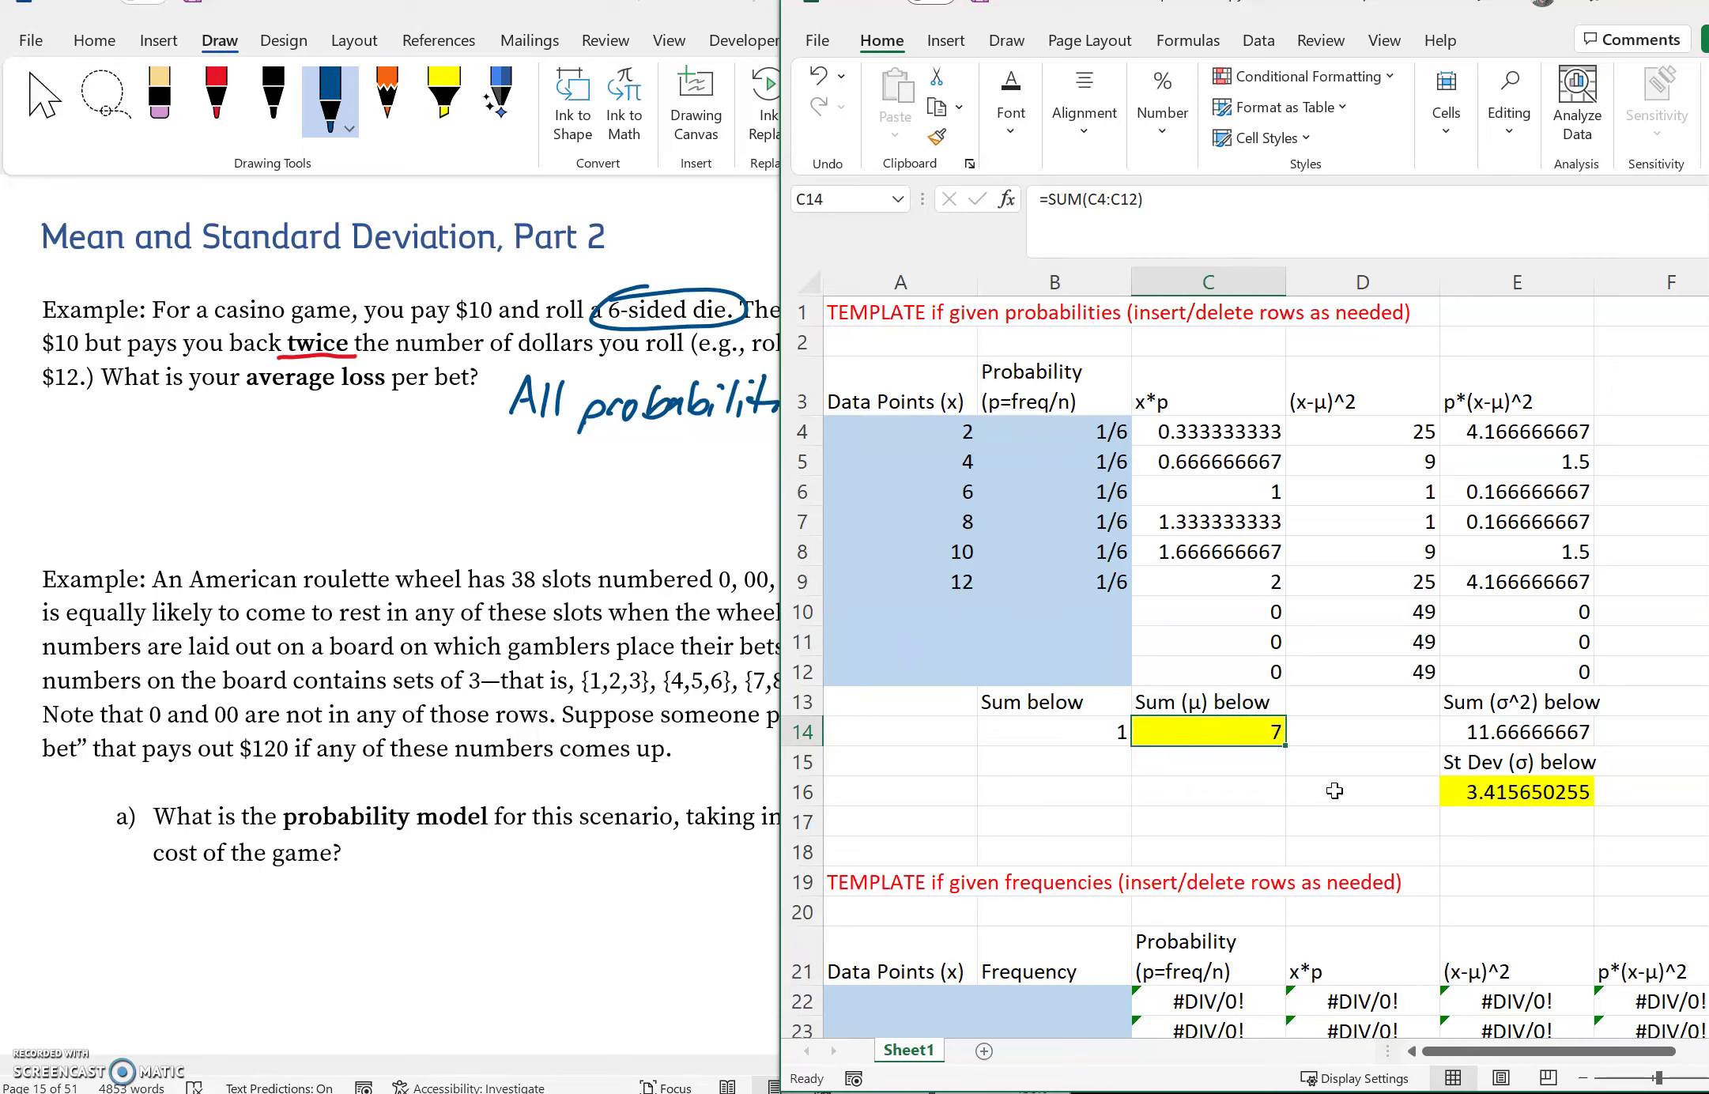
Step: Circle 'you pay $10' in red ink
{"action": "left_click", "coordinate": [405, 373]}
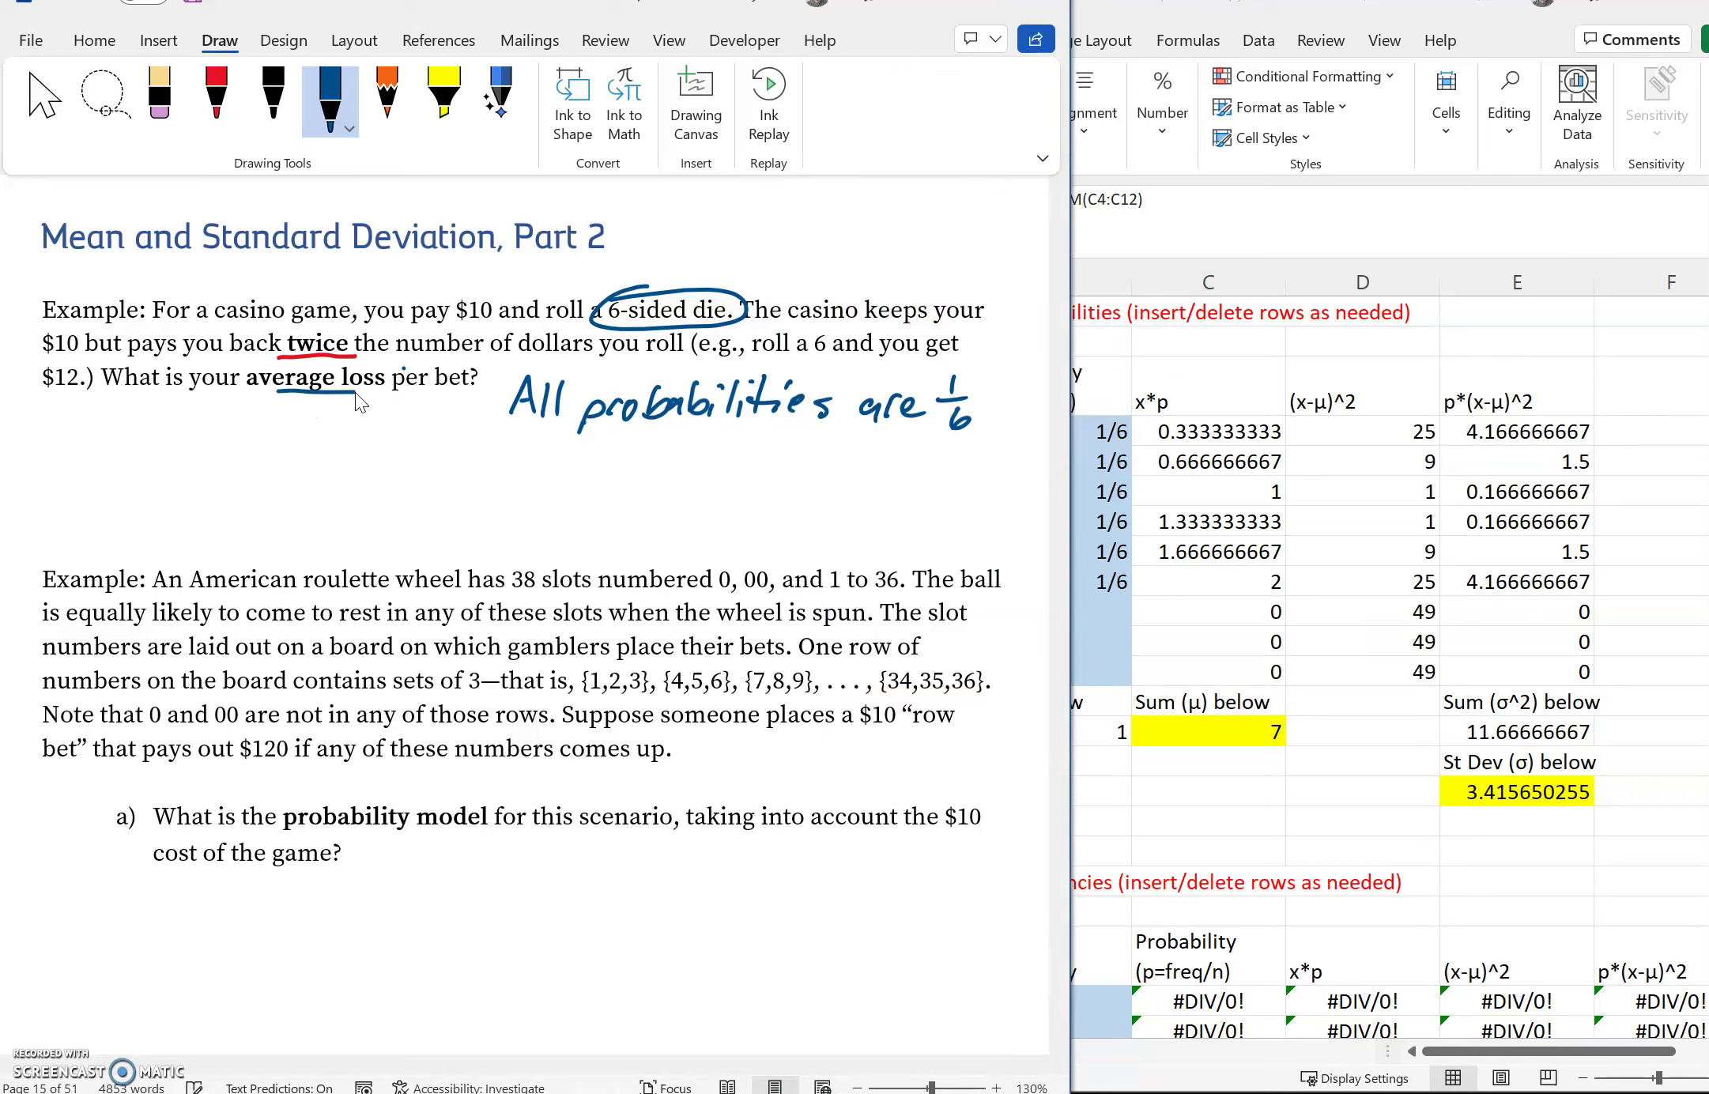
{"action": "left_click", "coordinate": [222, 94]}
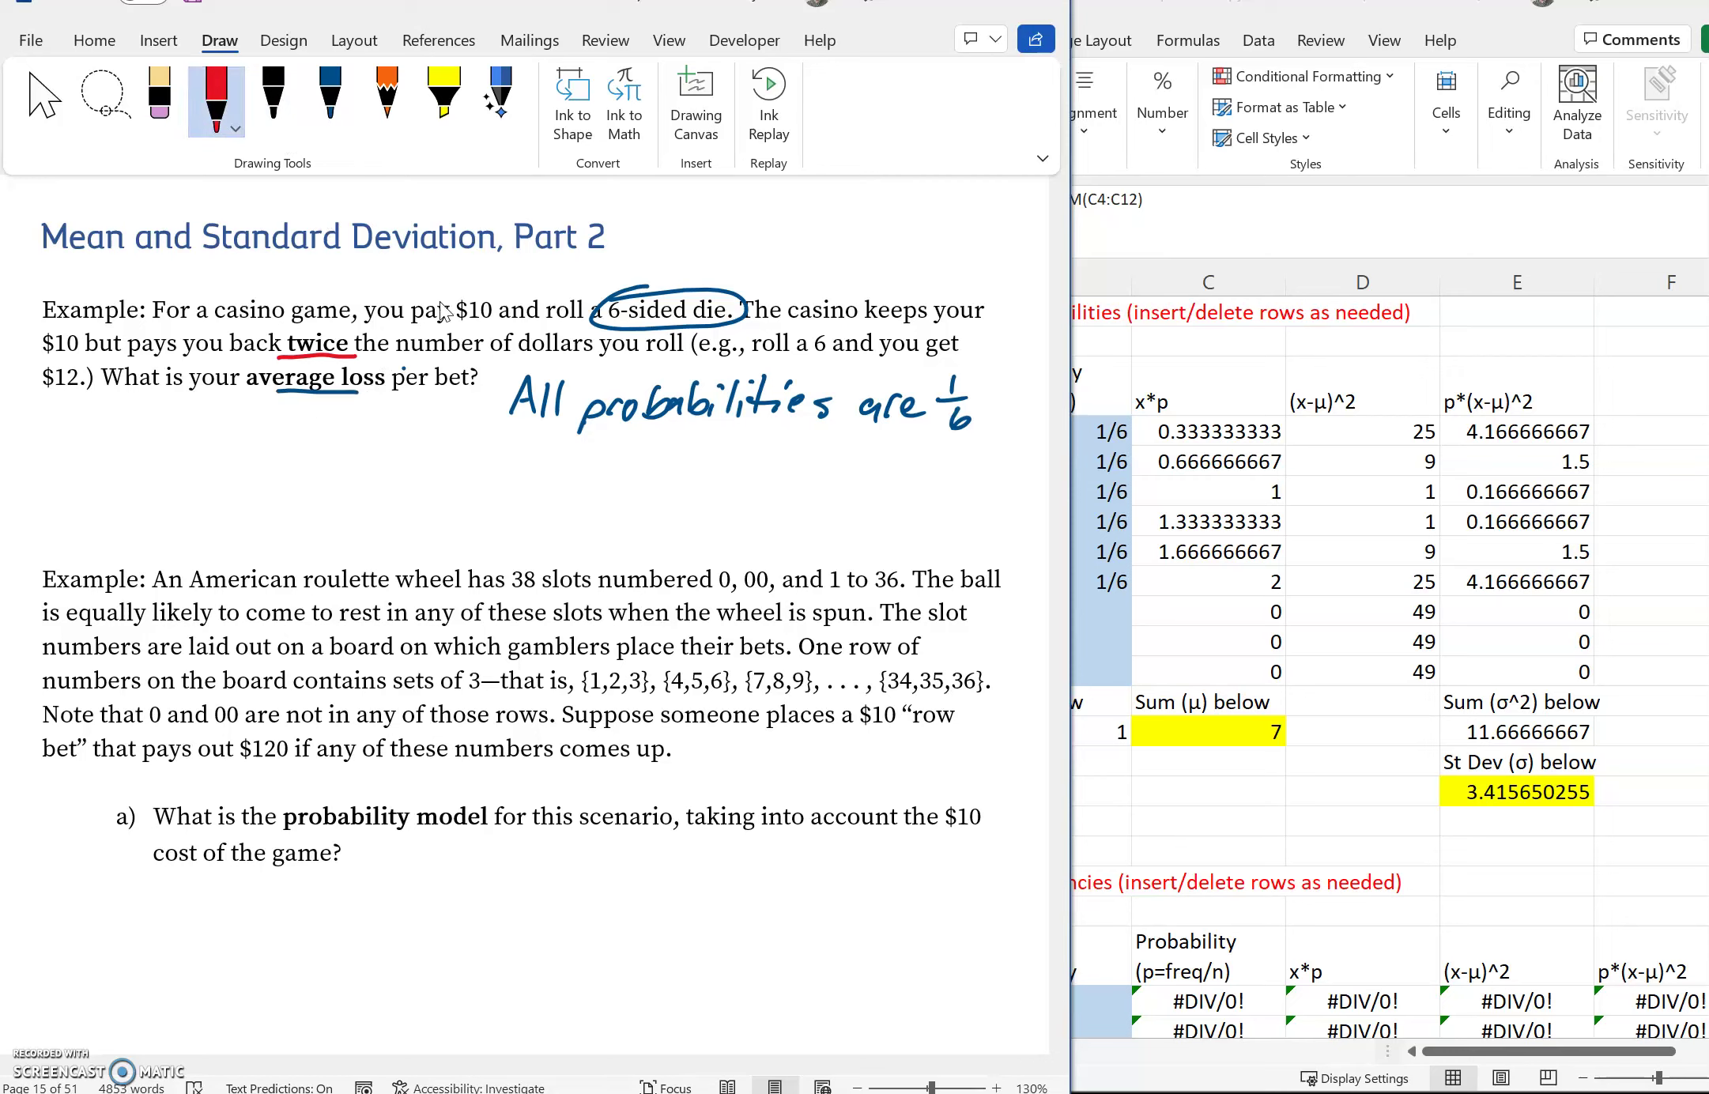
{"action": "mouse_move", "coordinate": [444, 294]}
{"action": "left_mouse_down"}
{"action": "mouse_move", "coordinate": [379, 288]}
{"action": "mouse_move", "coordinate": [356, 307]}
{"action": "mouse_move", "coordinate": [390, 333]}
{"action": "mouse_move", "coordinate": [511, 327]}
{"action": "mouse_move", "coordinate": [503, 284]}
{"action": "mouse_move", "coordinate": [413, 286]}
{"action": "left_mouse_up"}
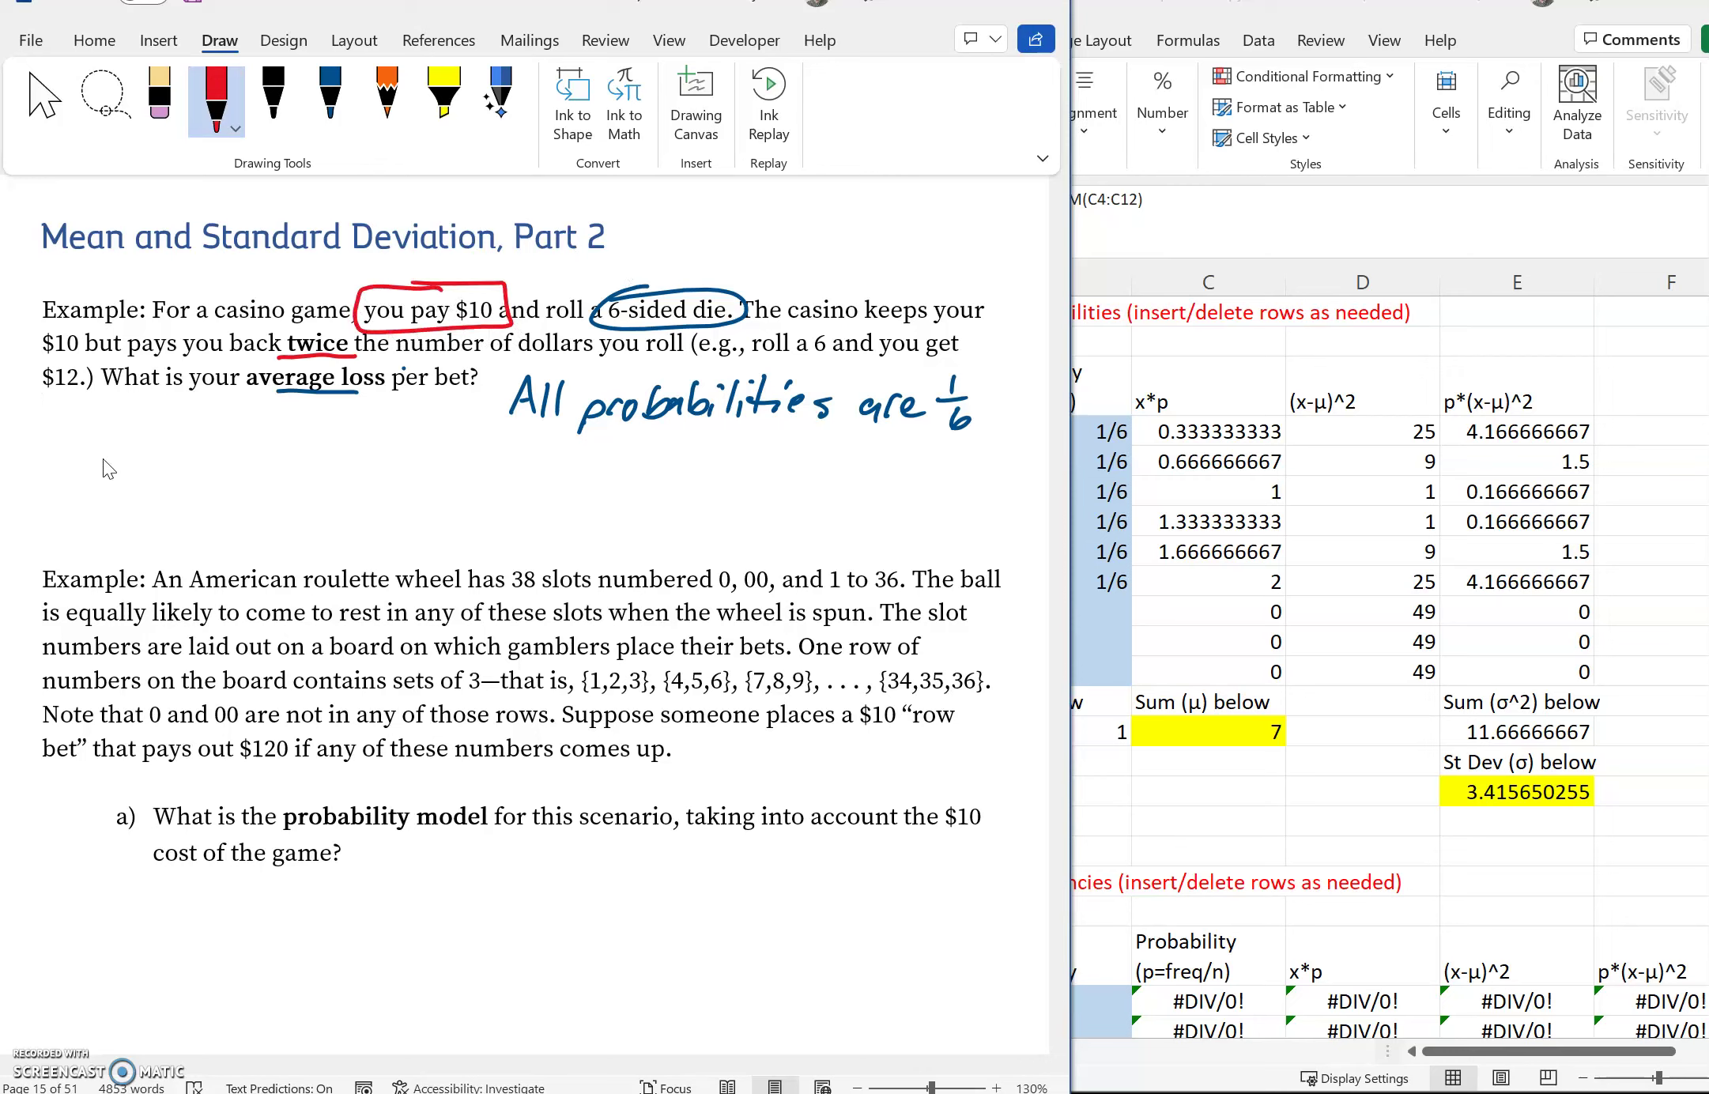
Step: Handwrite 'Pay $10 & Win $7' in red
{"action": "left_click_drag", "start_coordinate": [111, 475], "coordinate": [115, 448]}
{"action": "left_click_drag", "start_coordinate": [225, 435], "coordinate": [322, 461]}
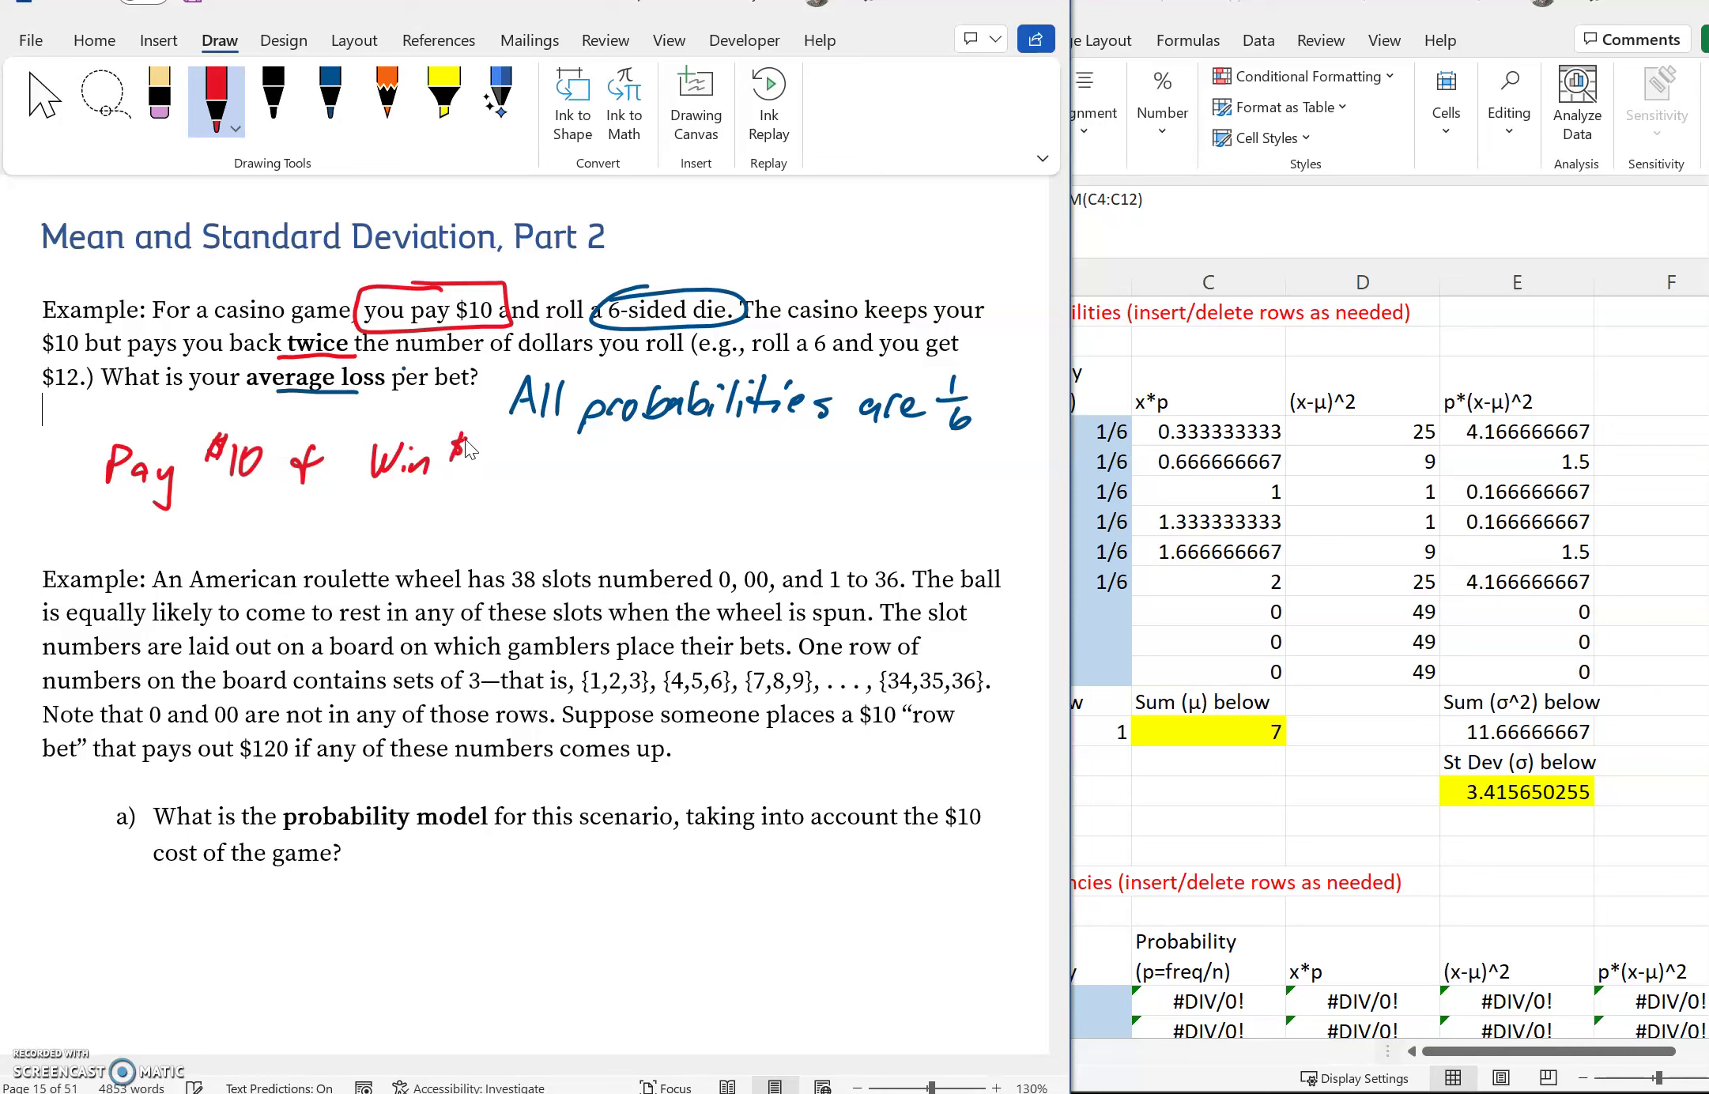
{"action": "left_click_drag", "start_coordinate": [494, 447], "coordinate": [480, 477]}
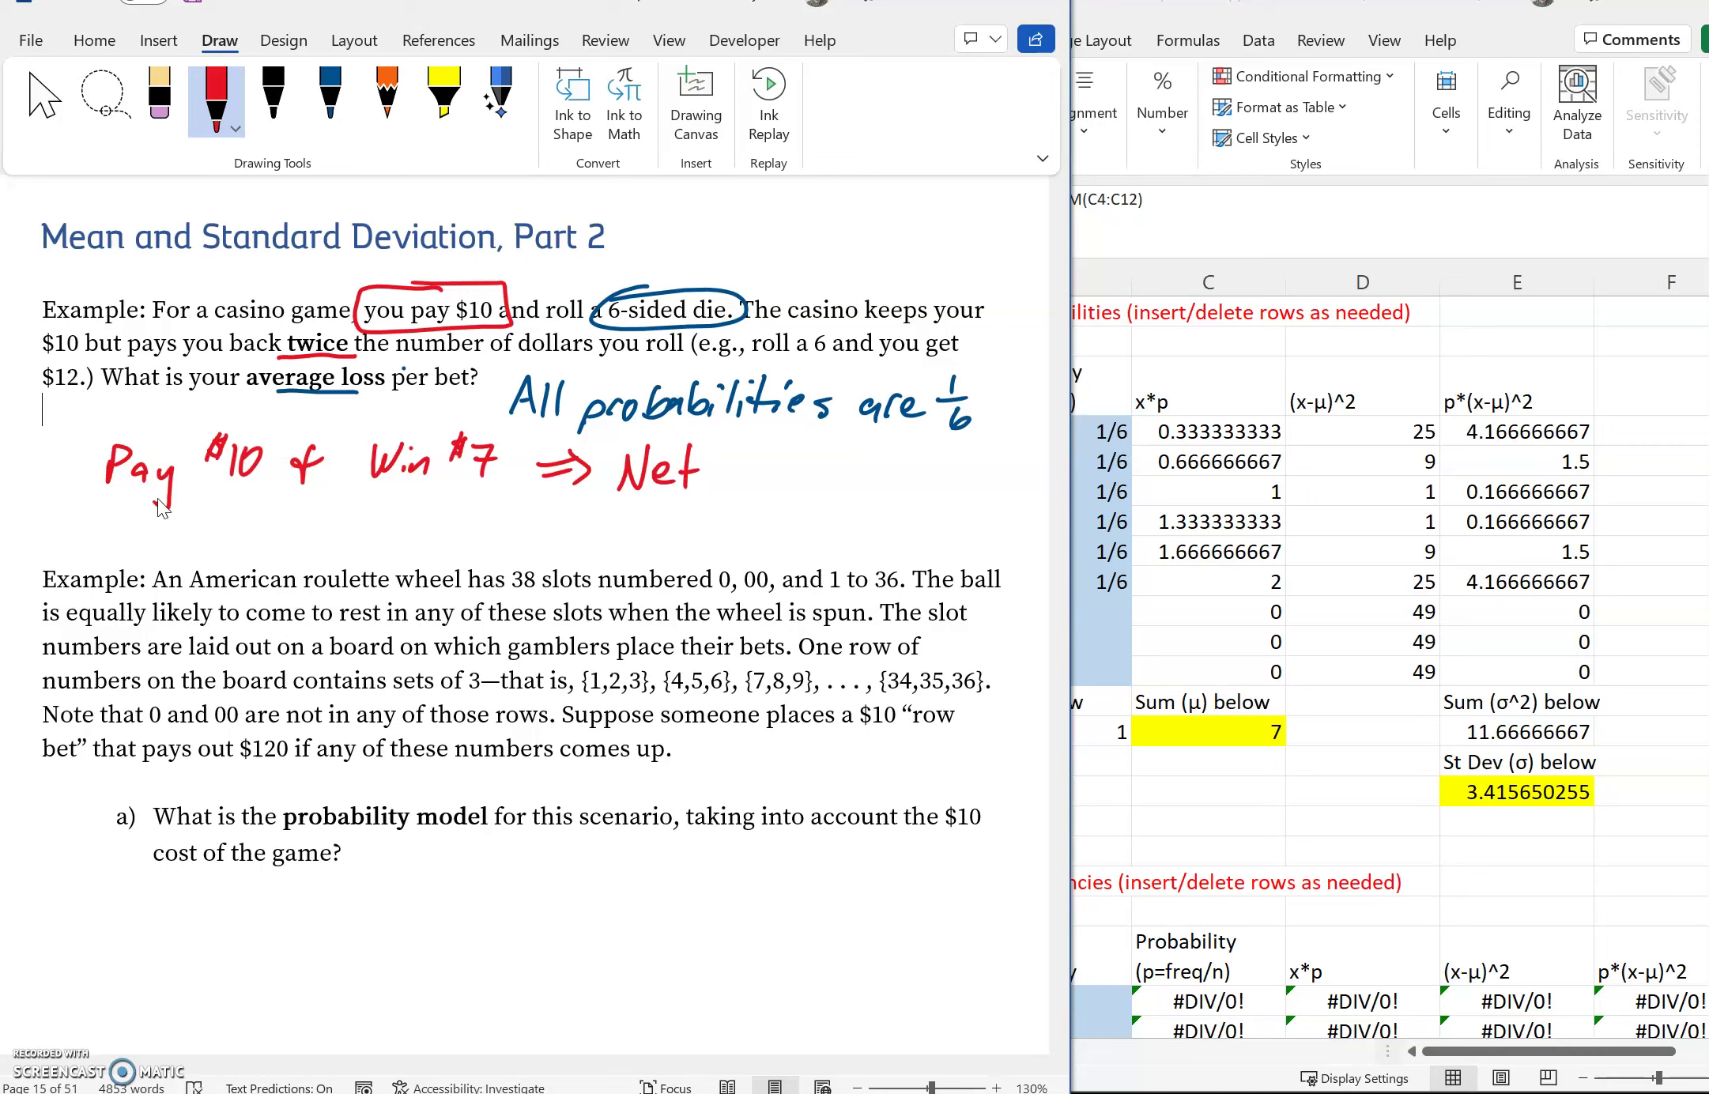
{"action": "left_click_drag", "start_coordinate": [158, 498], "coordinate": [155, 503]}
Step: Ink the net calculation 'Net = $7 − $10 = −$3' and the note '$3 loss'
{"action": "left_click_drag", "start_coordinate": [724, 473], "coordinate": [738, 475]}
{"action": "left_click_drag", "start_coordinate": [722, 483], "coordinate": [759, 467]}
{"action": "left_click_drag", "start_coordinate": [768, 439], "coordinate": [774, 461]}
{"action": "left_click_drag", "start_coordinate": [880, 466], "coordinate": [881, 468]}
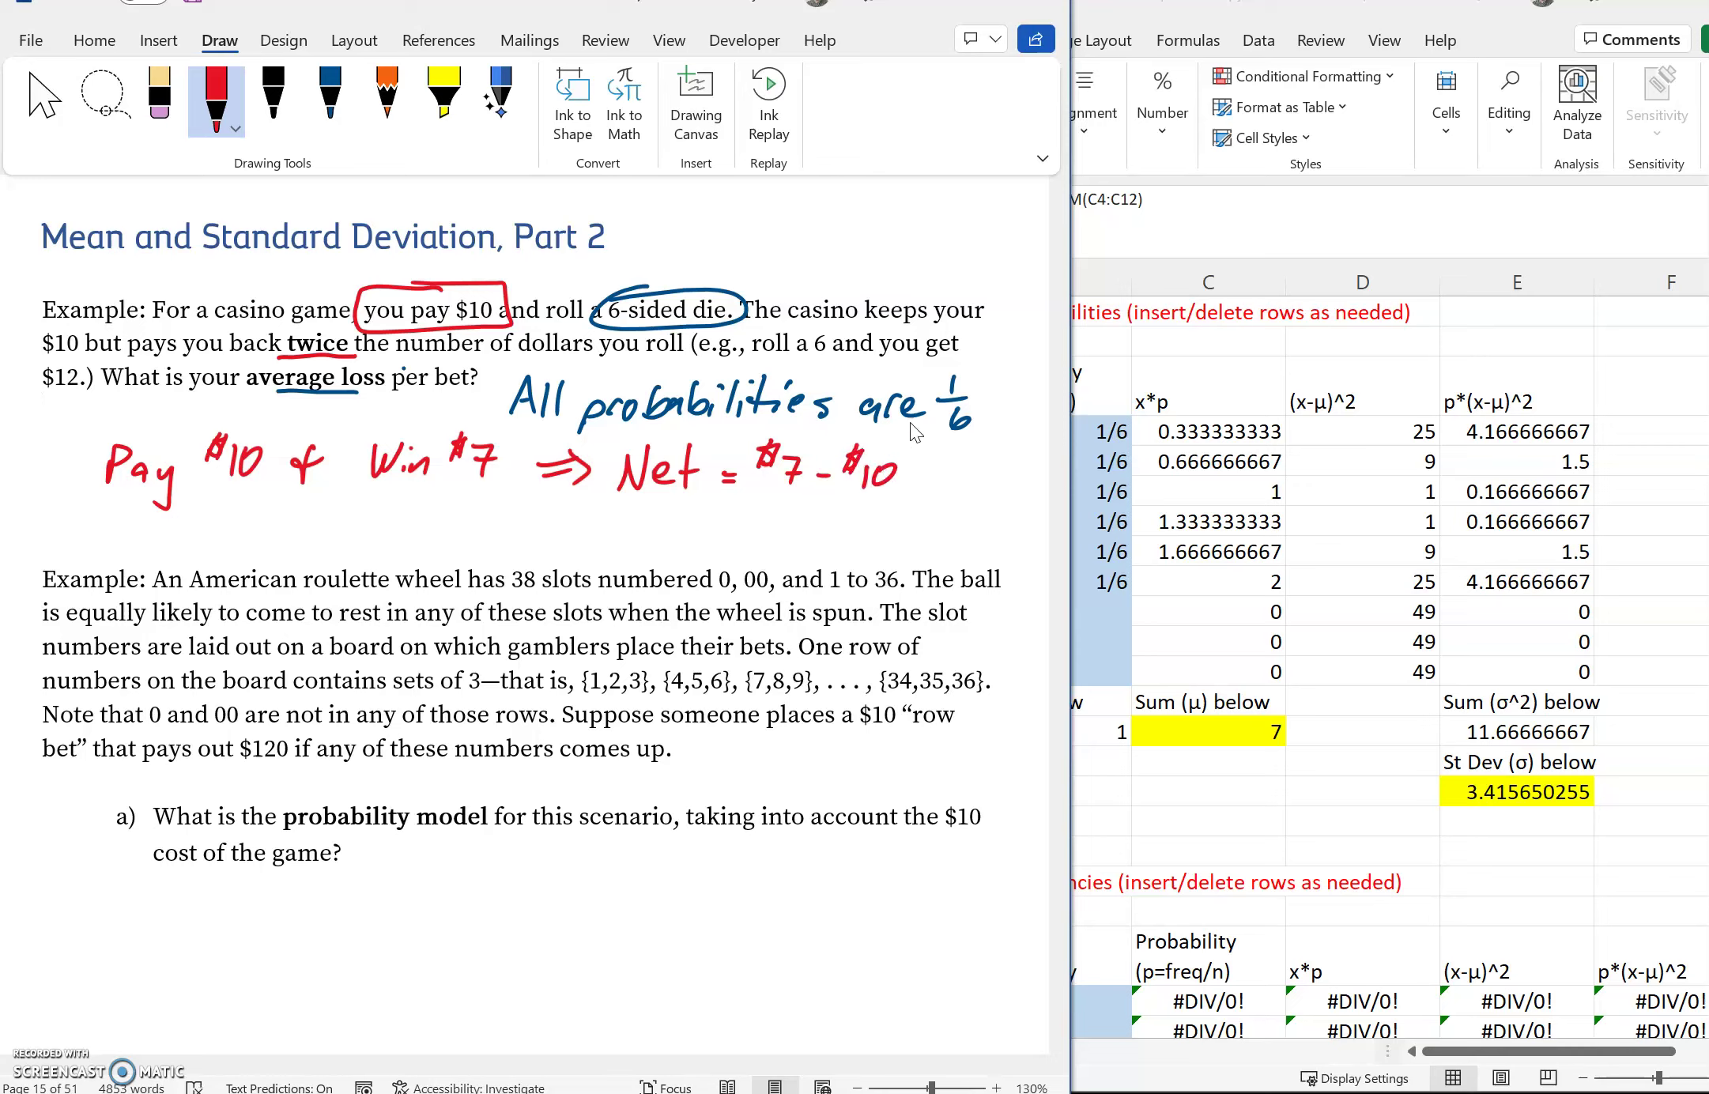
{"action": "left_click_drag", "start_coordinate": [914, 476], "coordinate": [938, 475]}
{"action": "left_click_drag", "start_coordinate": [959, 477], "coordinate": [965, 477]}
{"action": "left_click_drag", "start_coordinate": [523, 500], "coordinate": [496, 528]}
{"action": "mouse_move", "coordinate": [510, 496]}
{"action": "left_mouse_down"}
{"action": "mouse_move", "coordinate": [504, 534]}
{"action": "mouse_move", "coordinate": [523, 522]}
{"action": "mouse_move", "coordinate": [520, 539]}
{"action": "mouse_move", "coordinate": [565, 544]}
{"action": "left_mouse_up"}
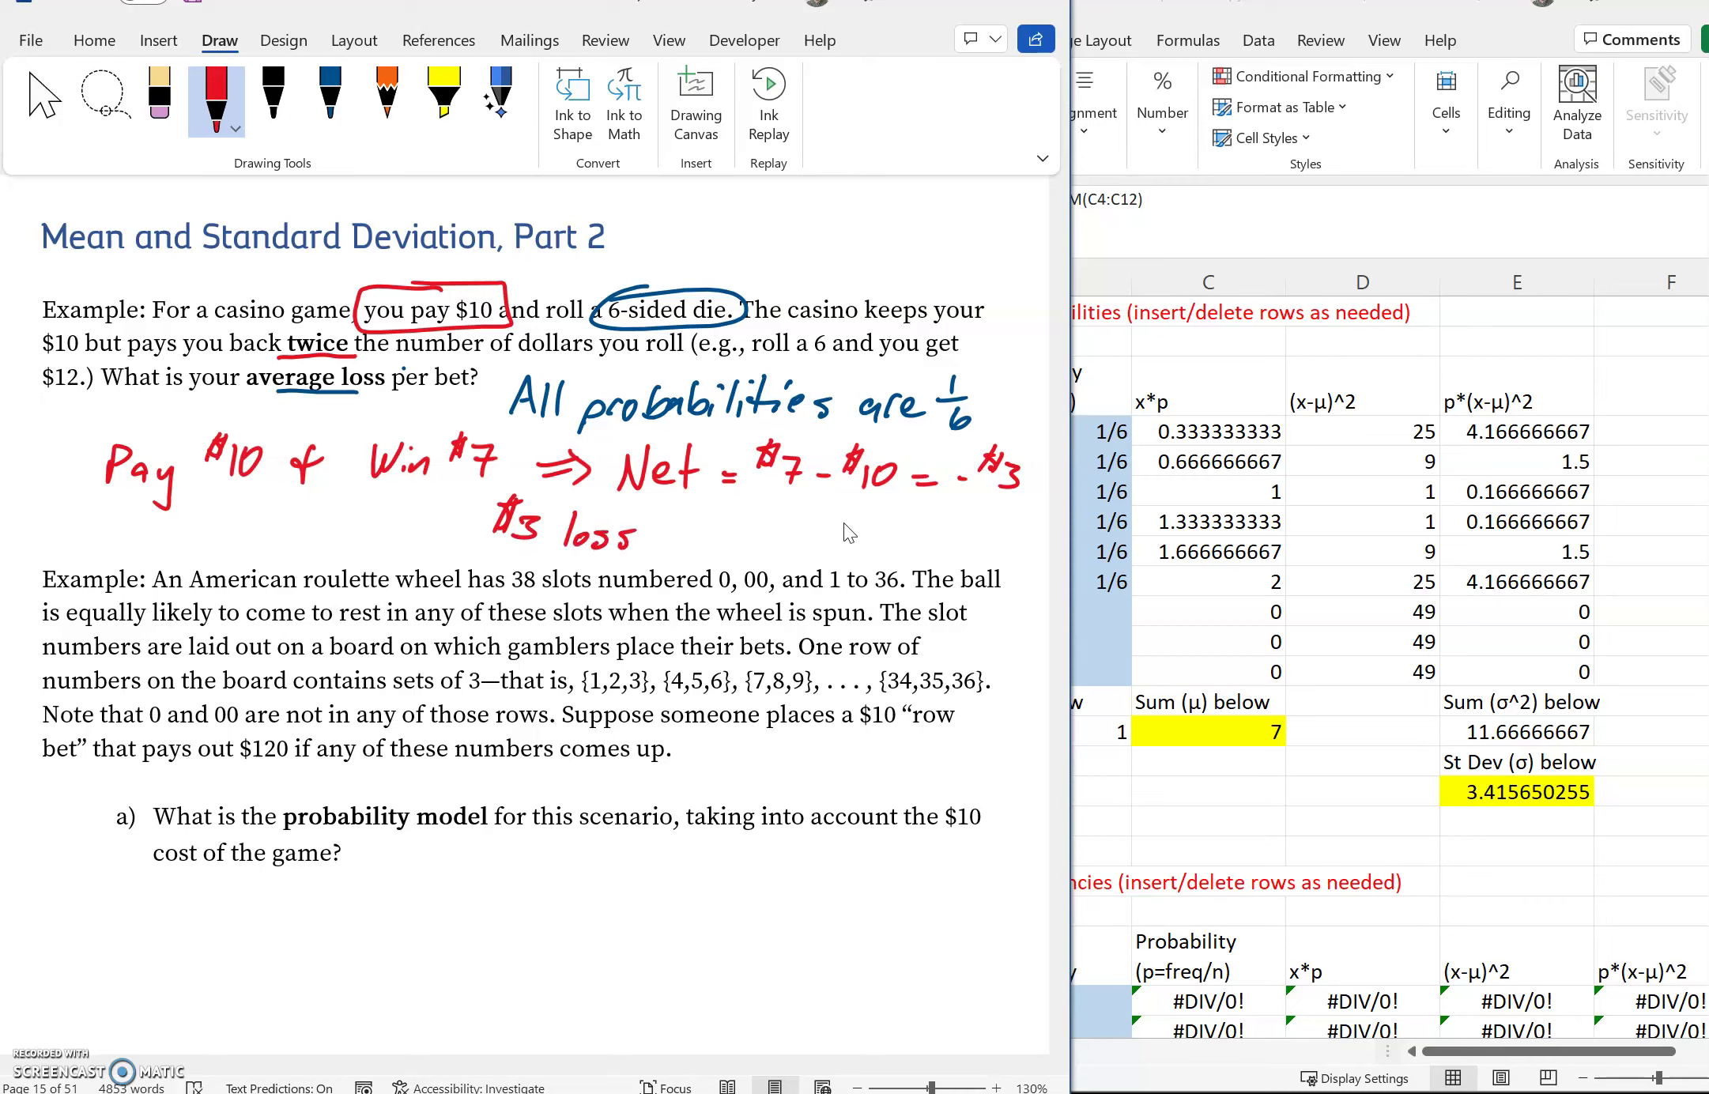
Step: Change A4 to the net-value formula =2-10
{"action": "left_click", "coordinate": [1210, 736]}
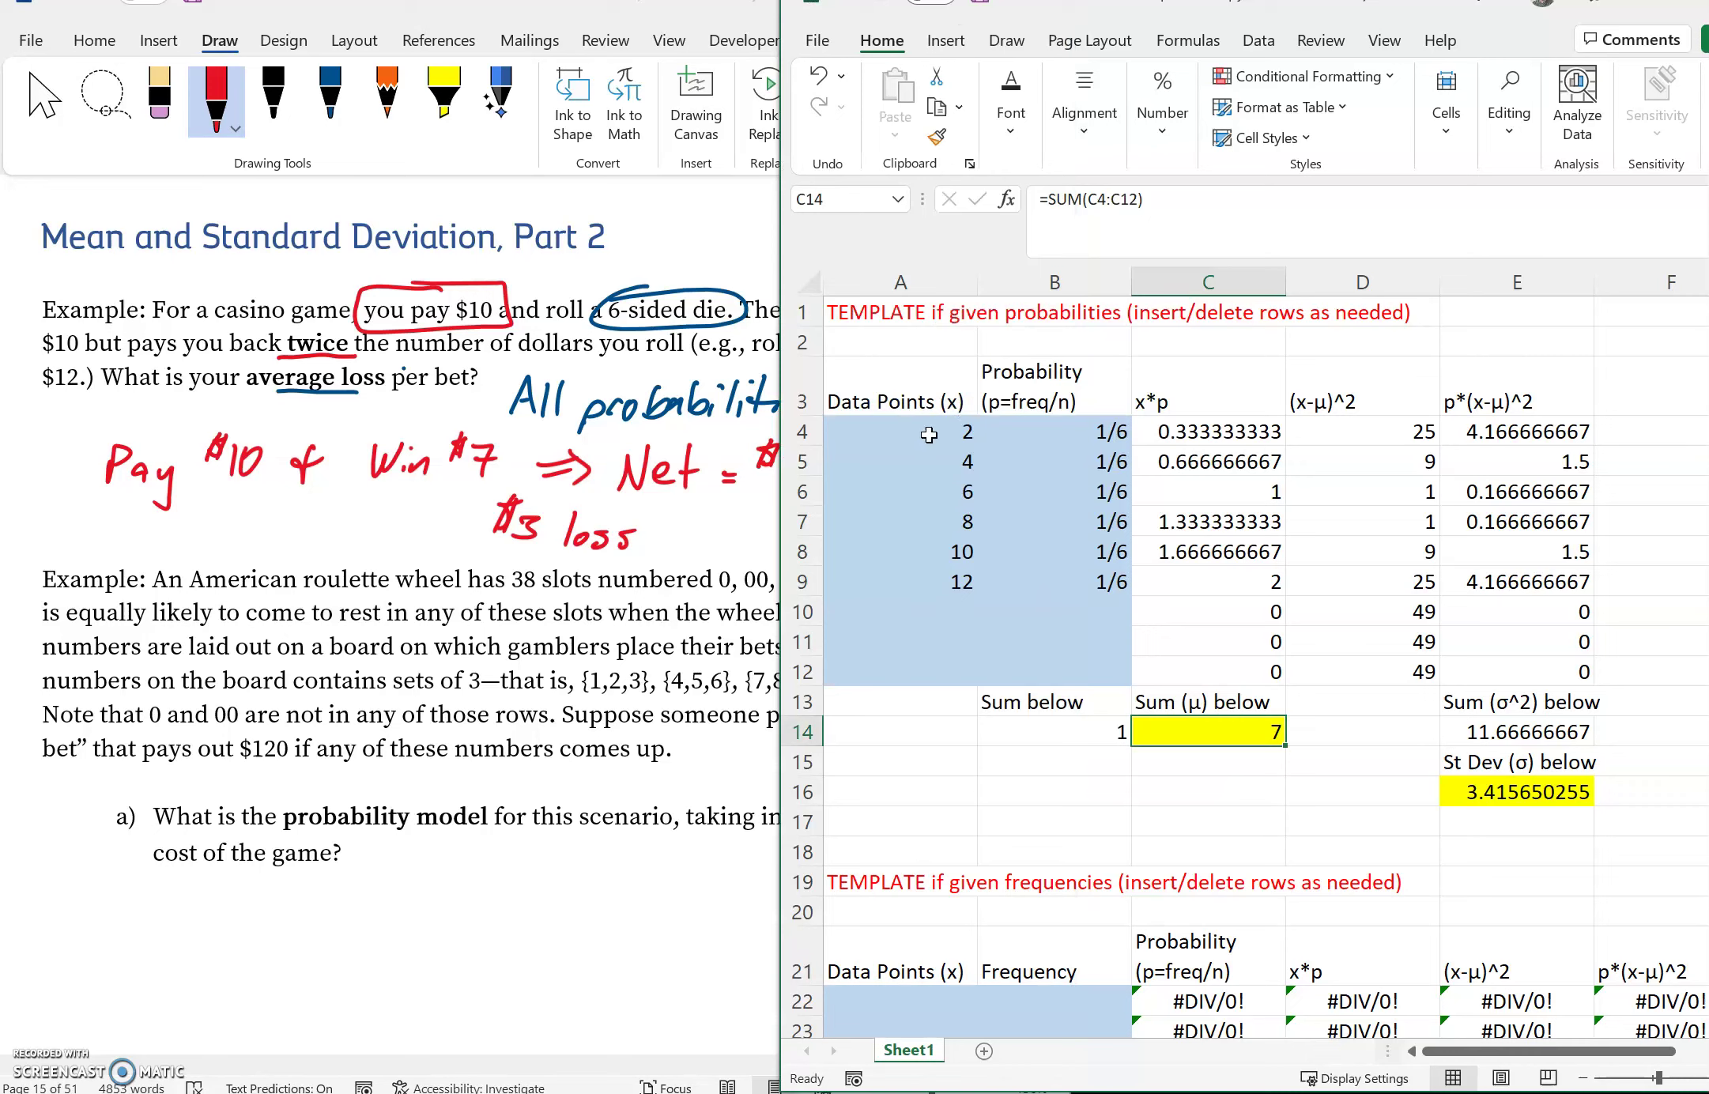
{"action": "left_click", "coordinate": [932, 431]}
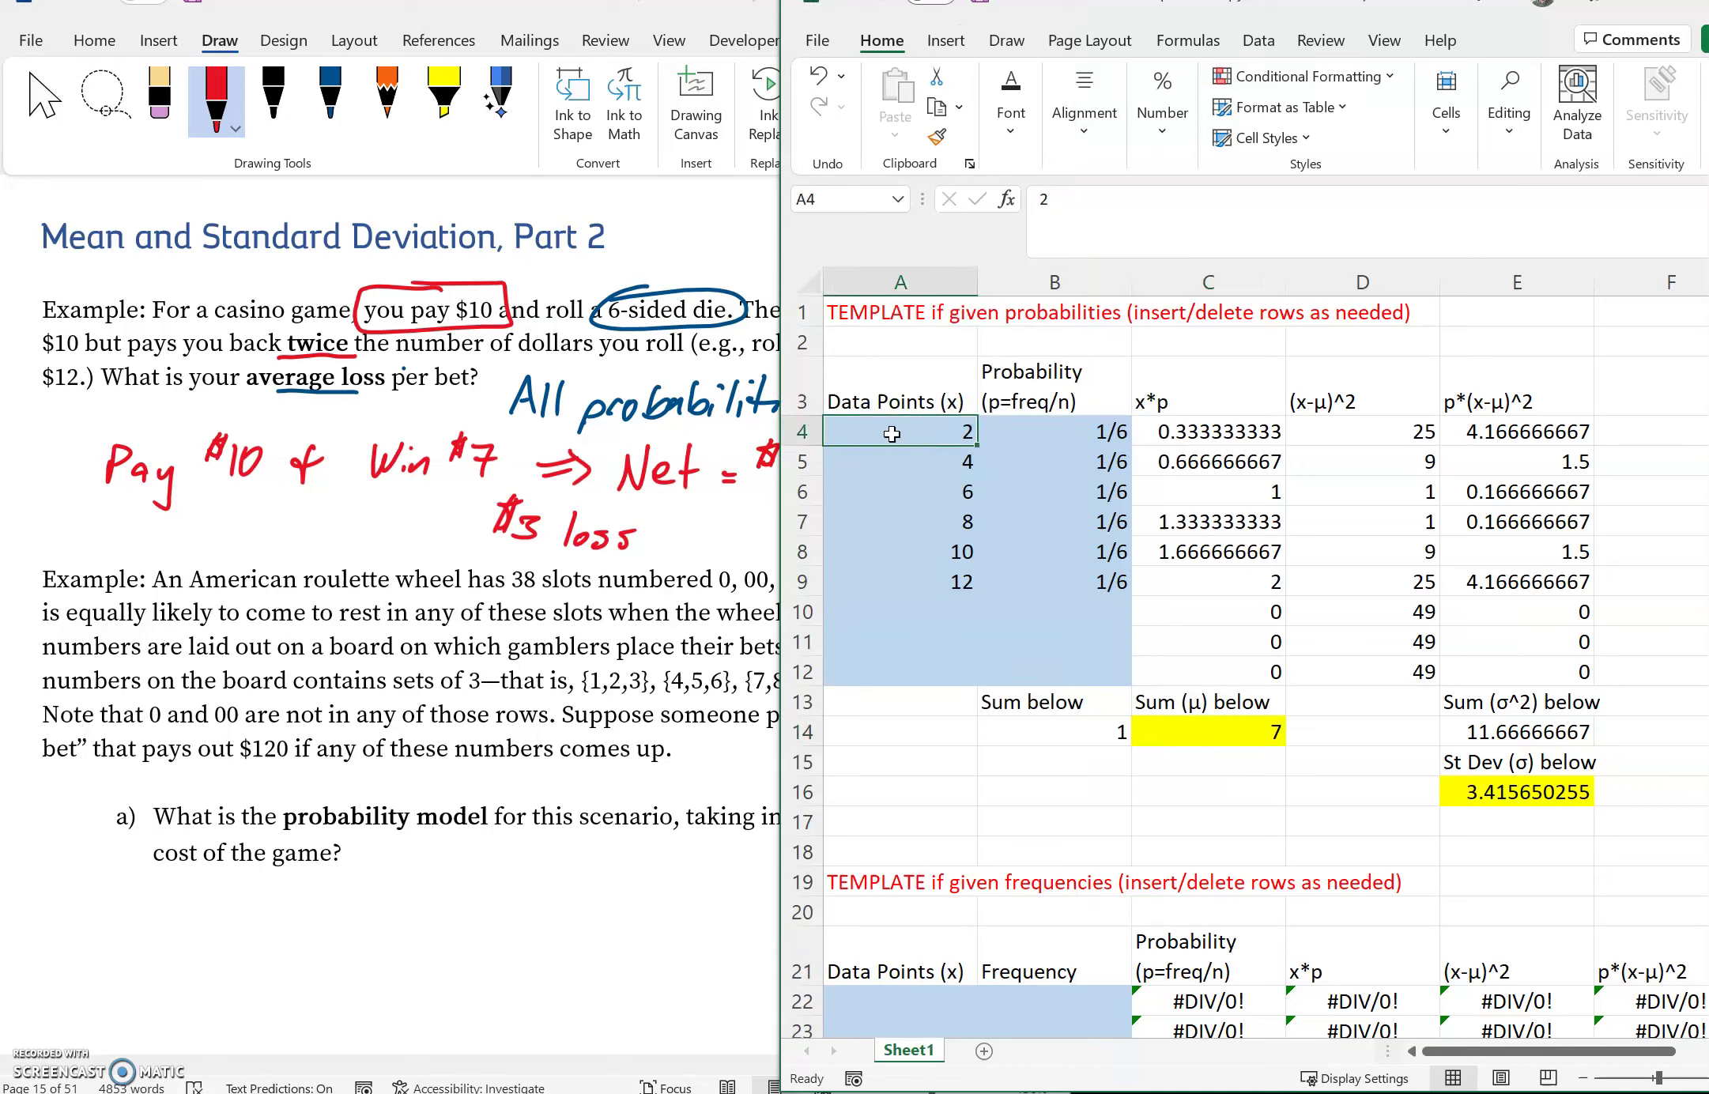
{"action": "type", "text": "-8"}
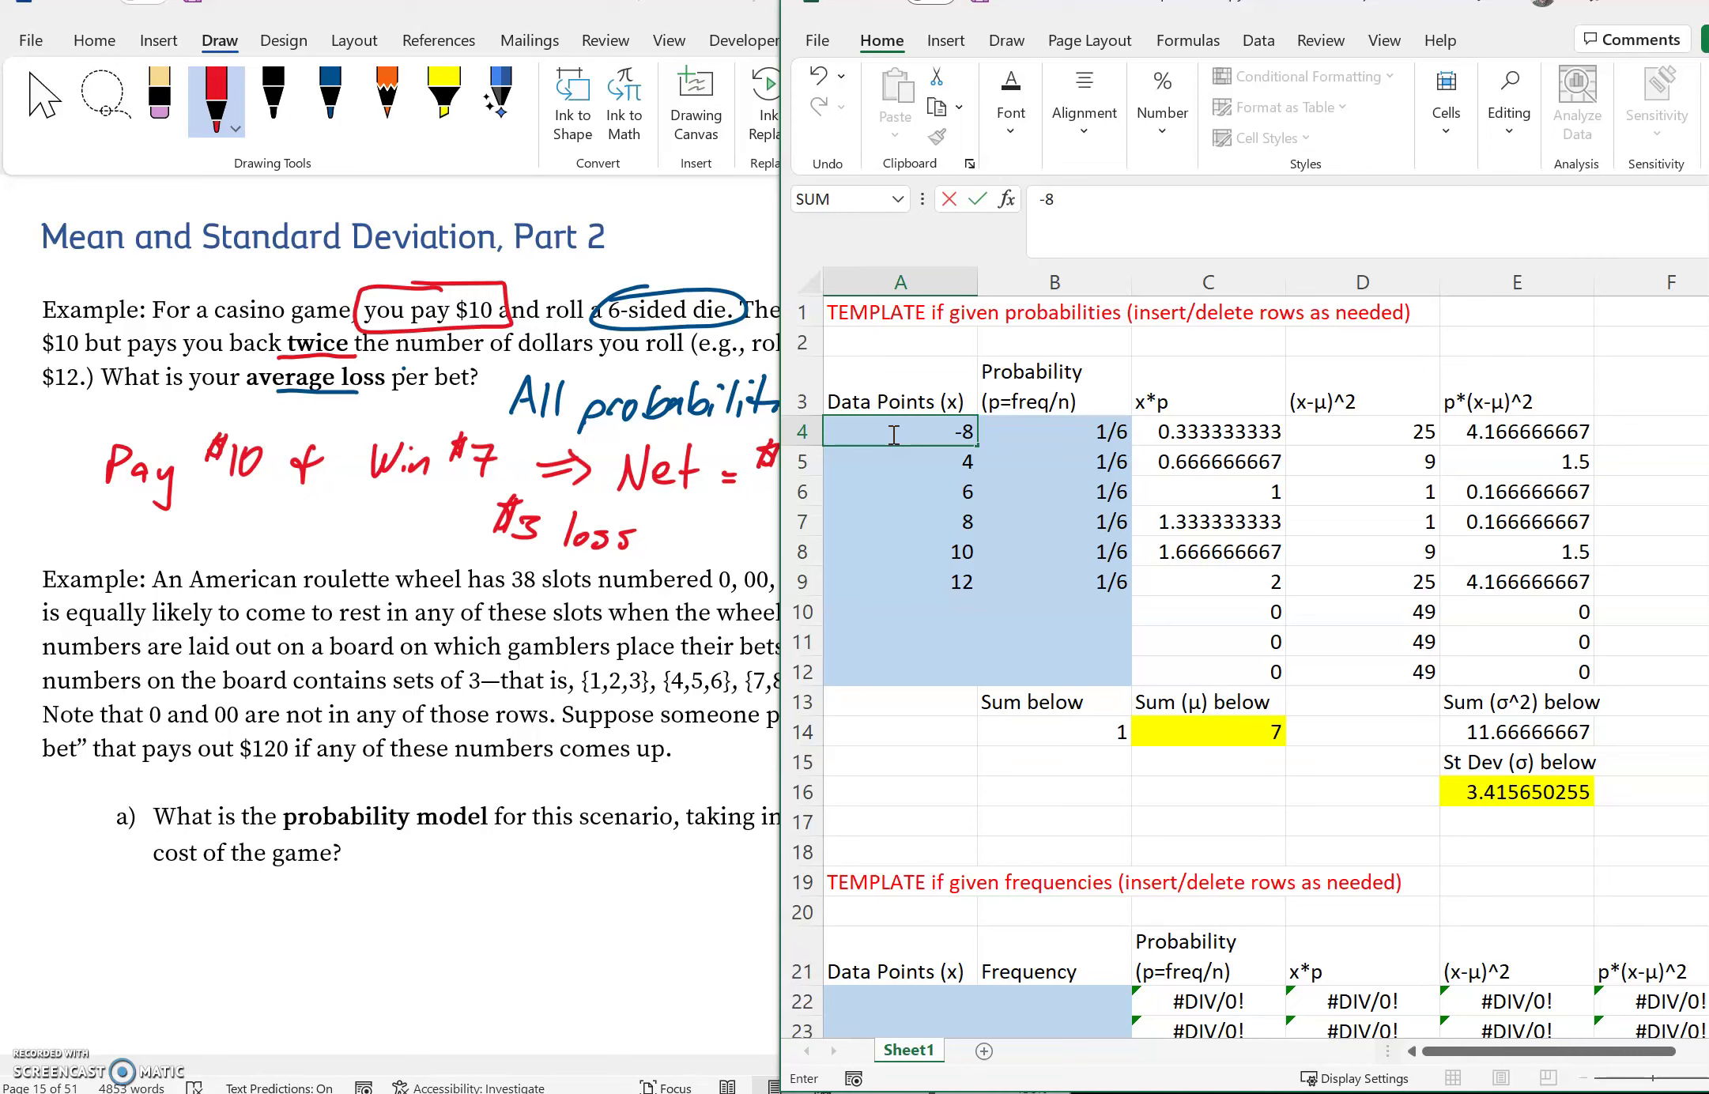
{"action": "key", "text": "BackSpace"}
{"action": "key", "text": "BackSpace"}
{"action": "type", "text": "2"}
{"action": "key", "text": "Return"}
{"action": "left_click", "coordinate": [893, 435]}
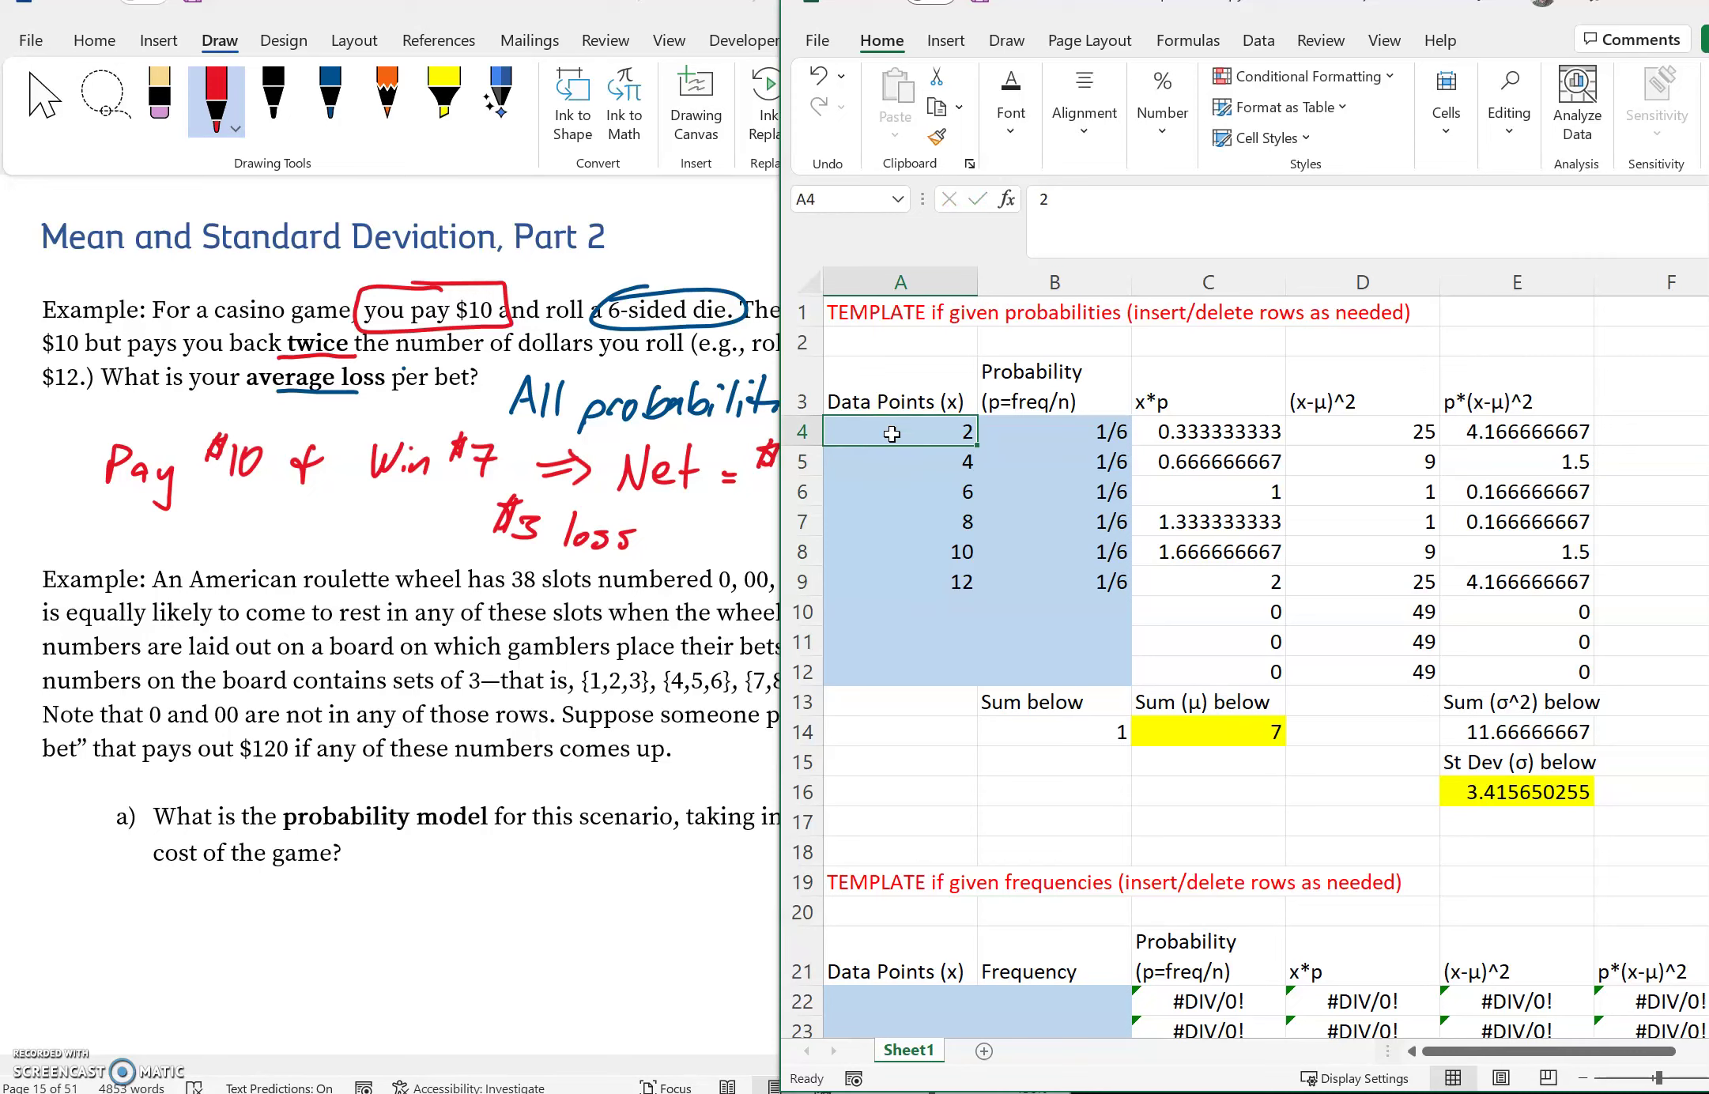
{"action": "left_click", "coordinate": [1042, 192]}
{"action": "type", "text": "=2"}
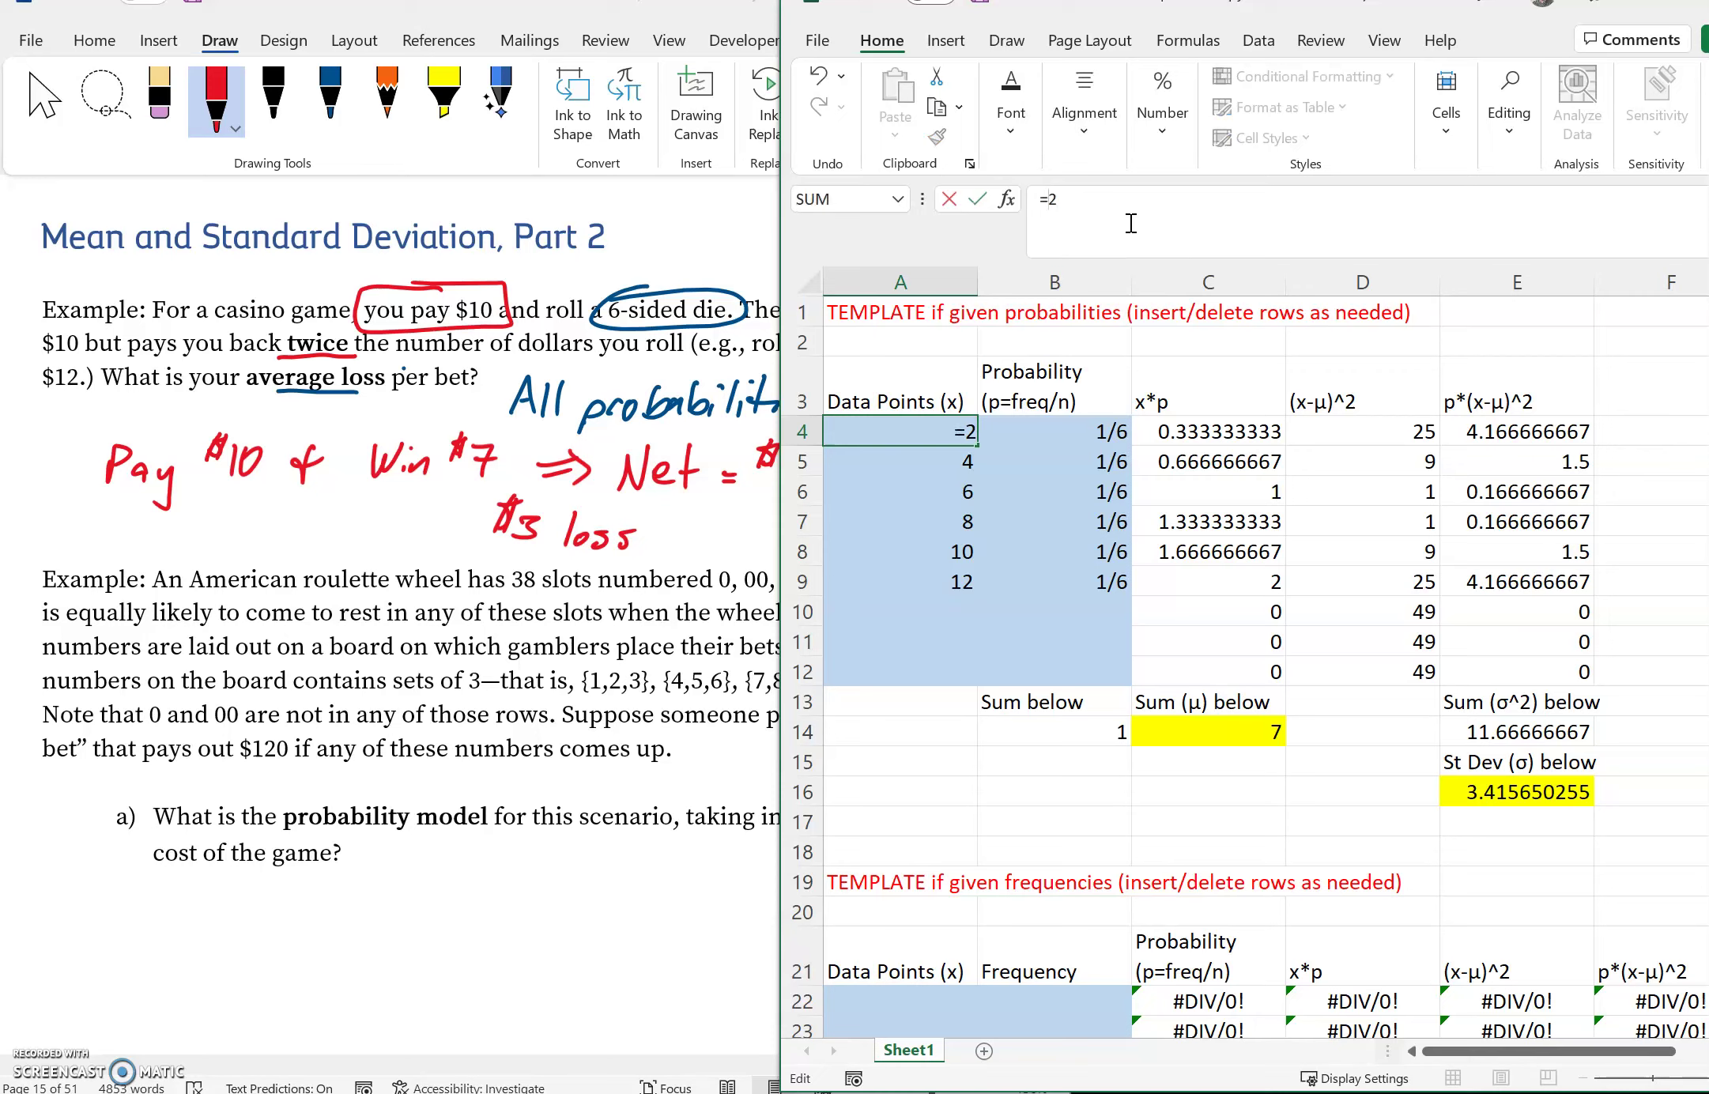
{"action": "type", "text": "-10"}
{"action": "key", "text": "Return"}
Step: Convert A5 and A6 to net values with formulas =4-10 and =6-10
{"action": "left_click", "coordinate": [1131, 224]}
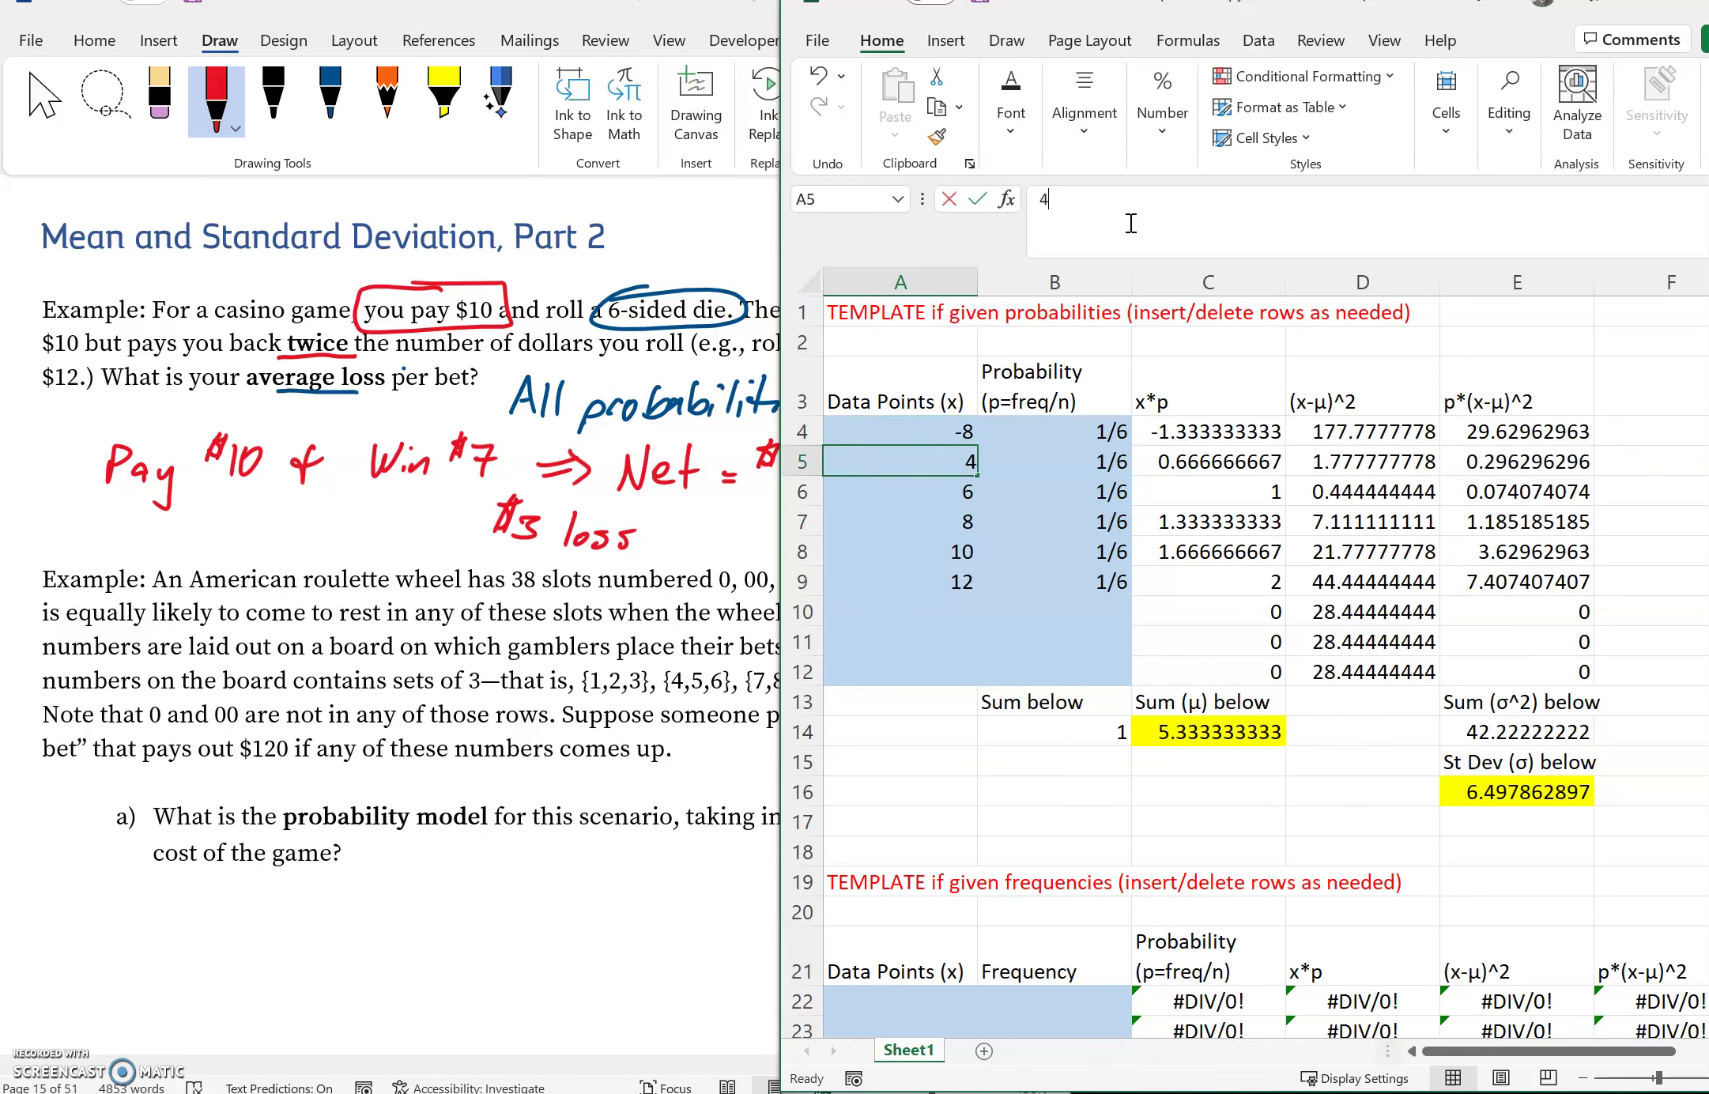
{"action": "type", "text": "="}
{"action": "key", "text": "End"}
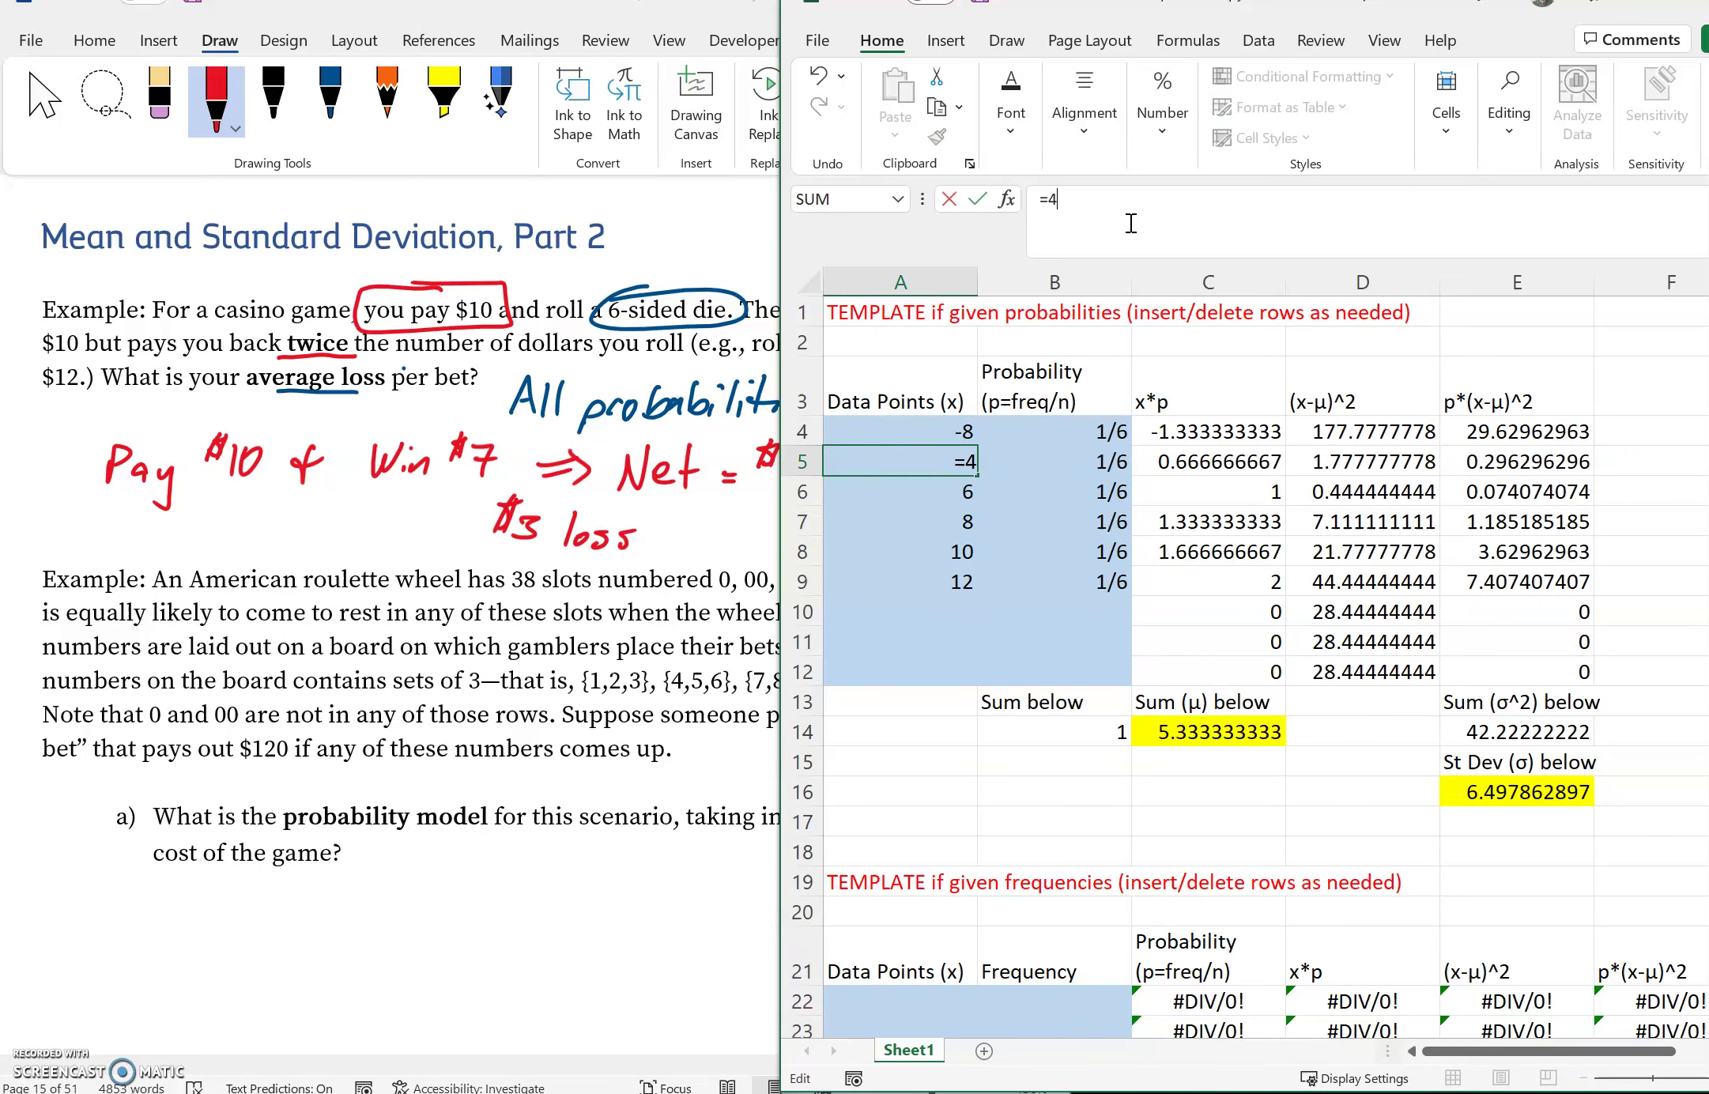
{"action": "type", "text": "-10"}
{"action": "key", "text": "Return"}
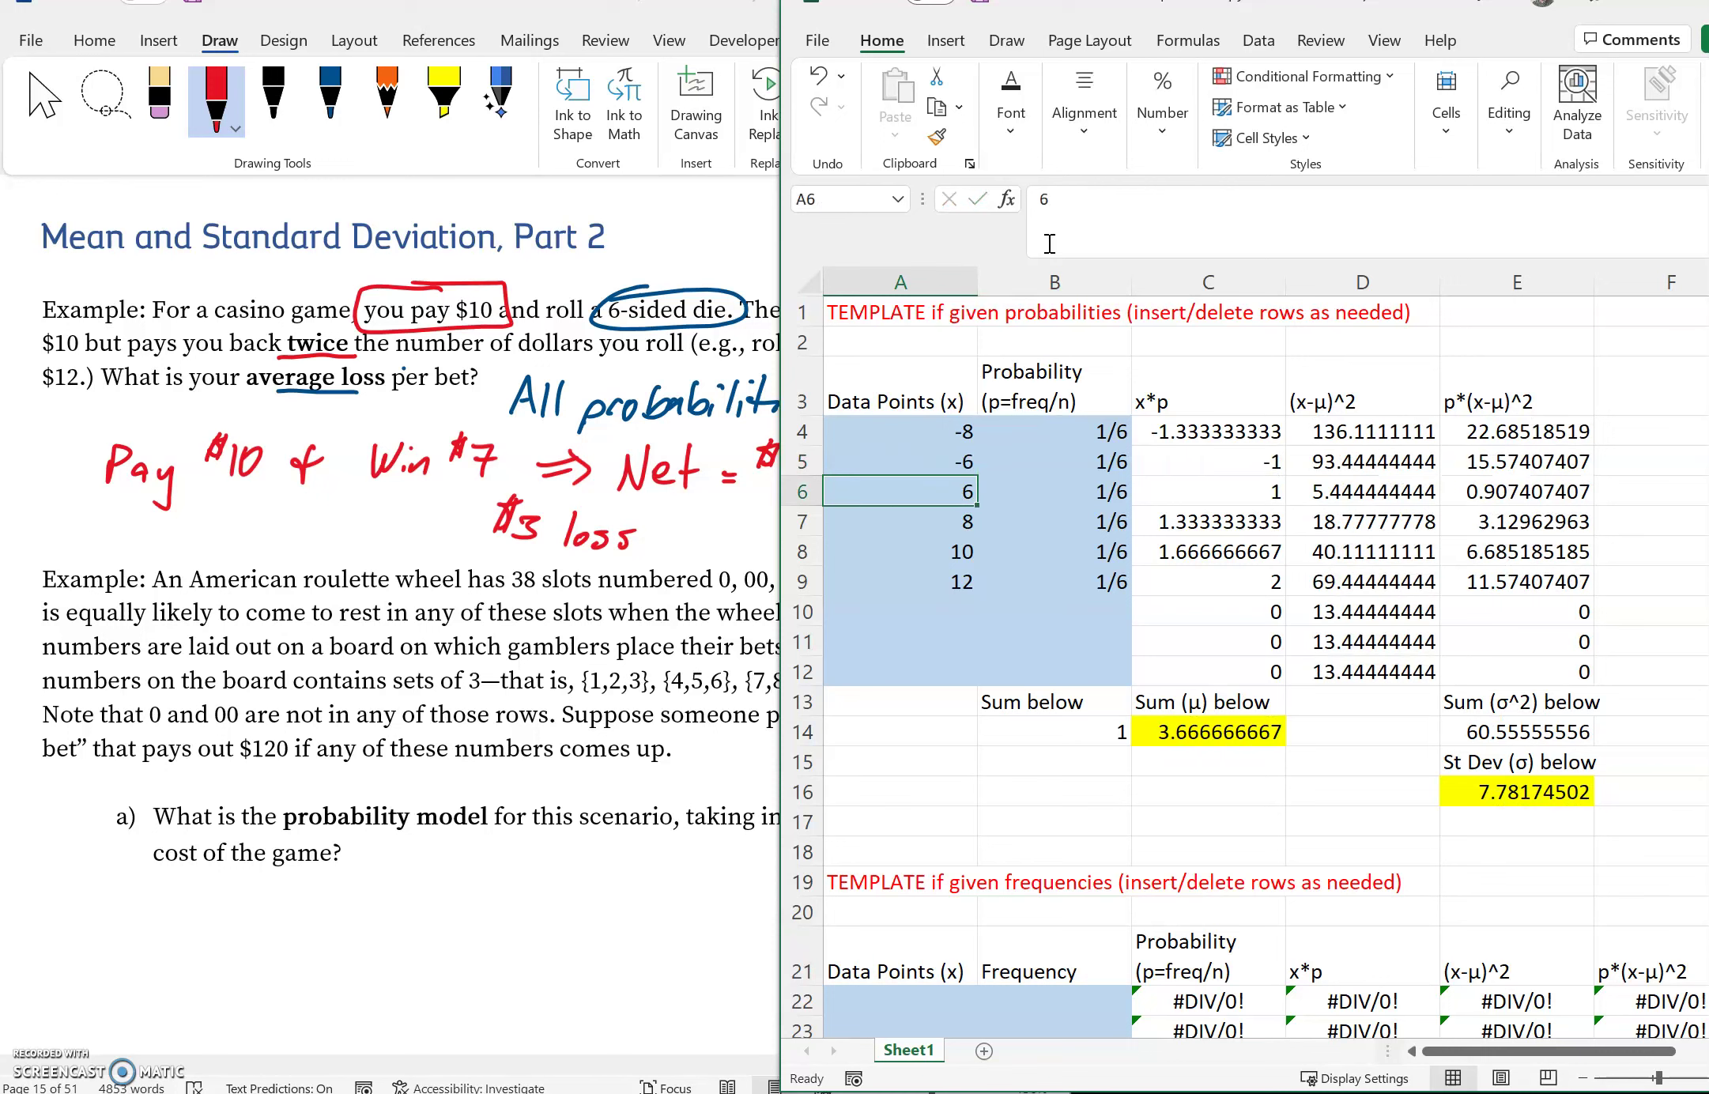
{"action": "left_click", "coordinate": [1039, 204]}
{"action": "type", "text": "="}
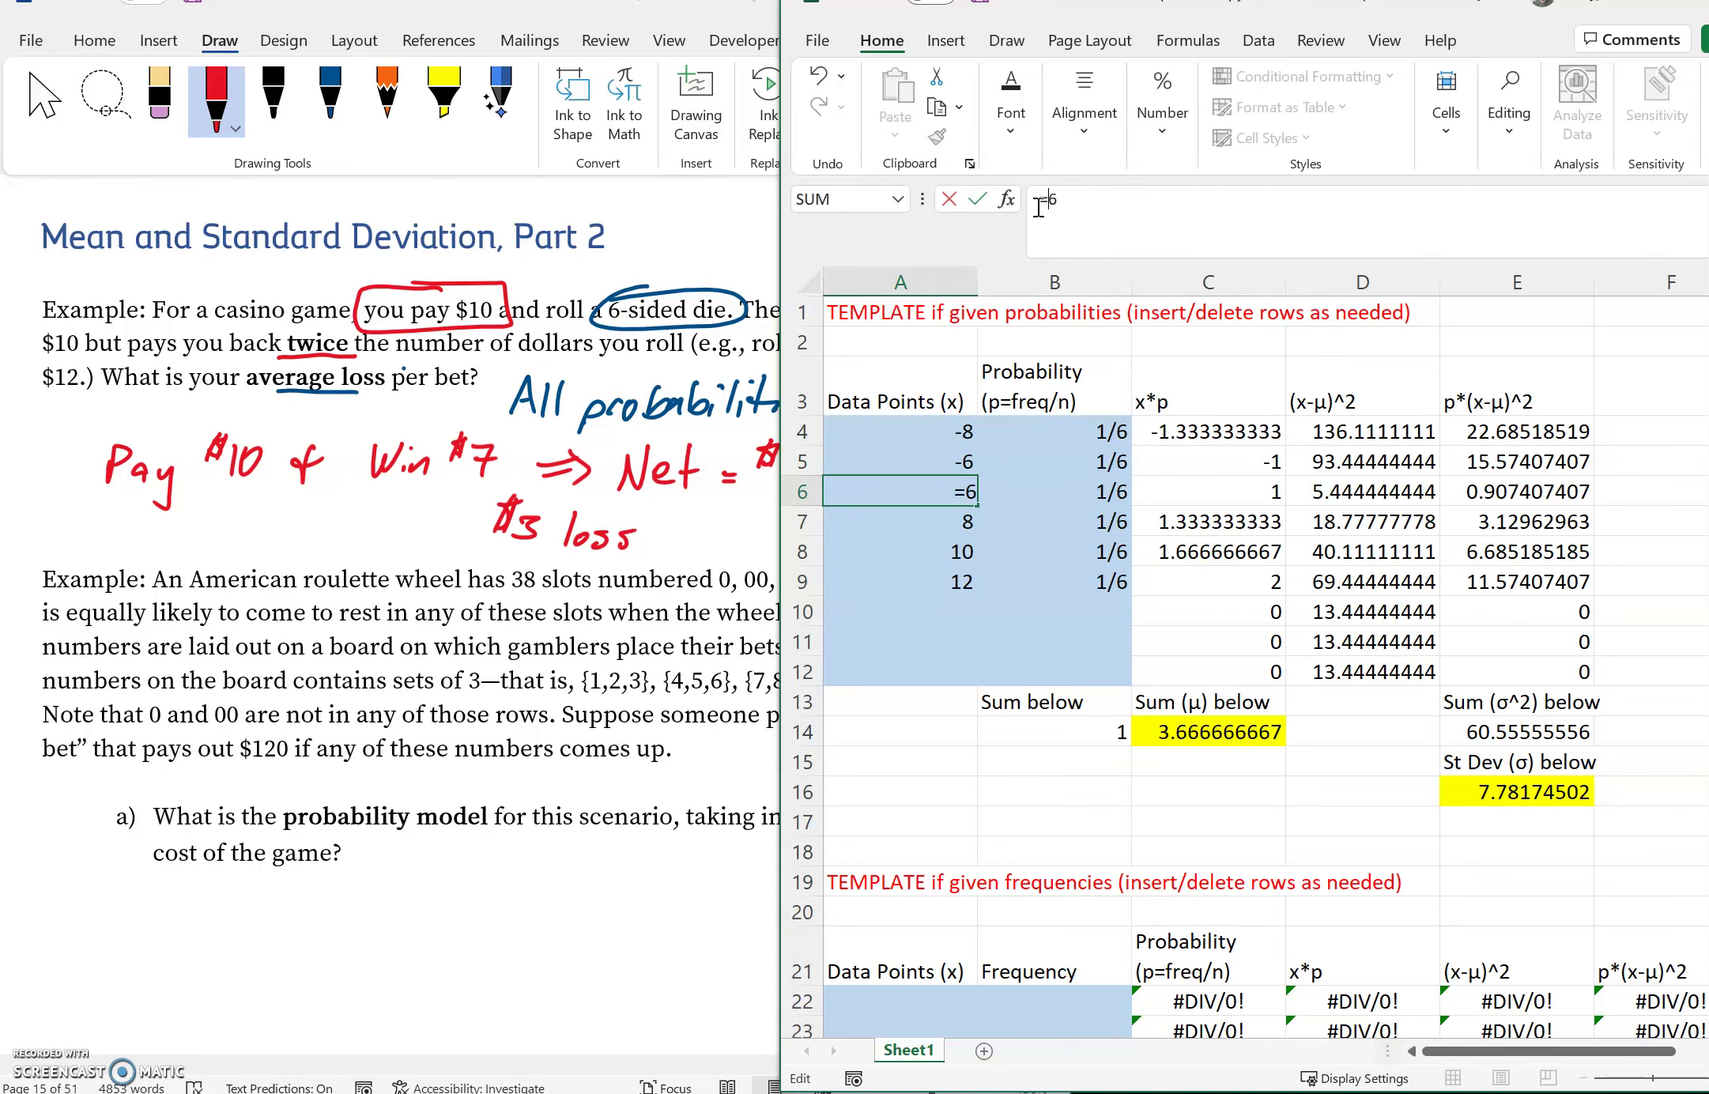
{"action": "key", "text": "End"}
{"action": "type", "text": "-10"}
{"action": "key", "text": "Return"}
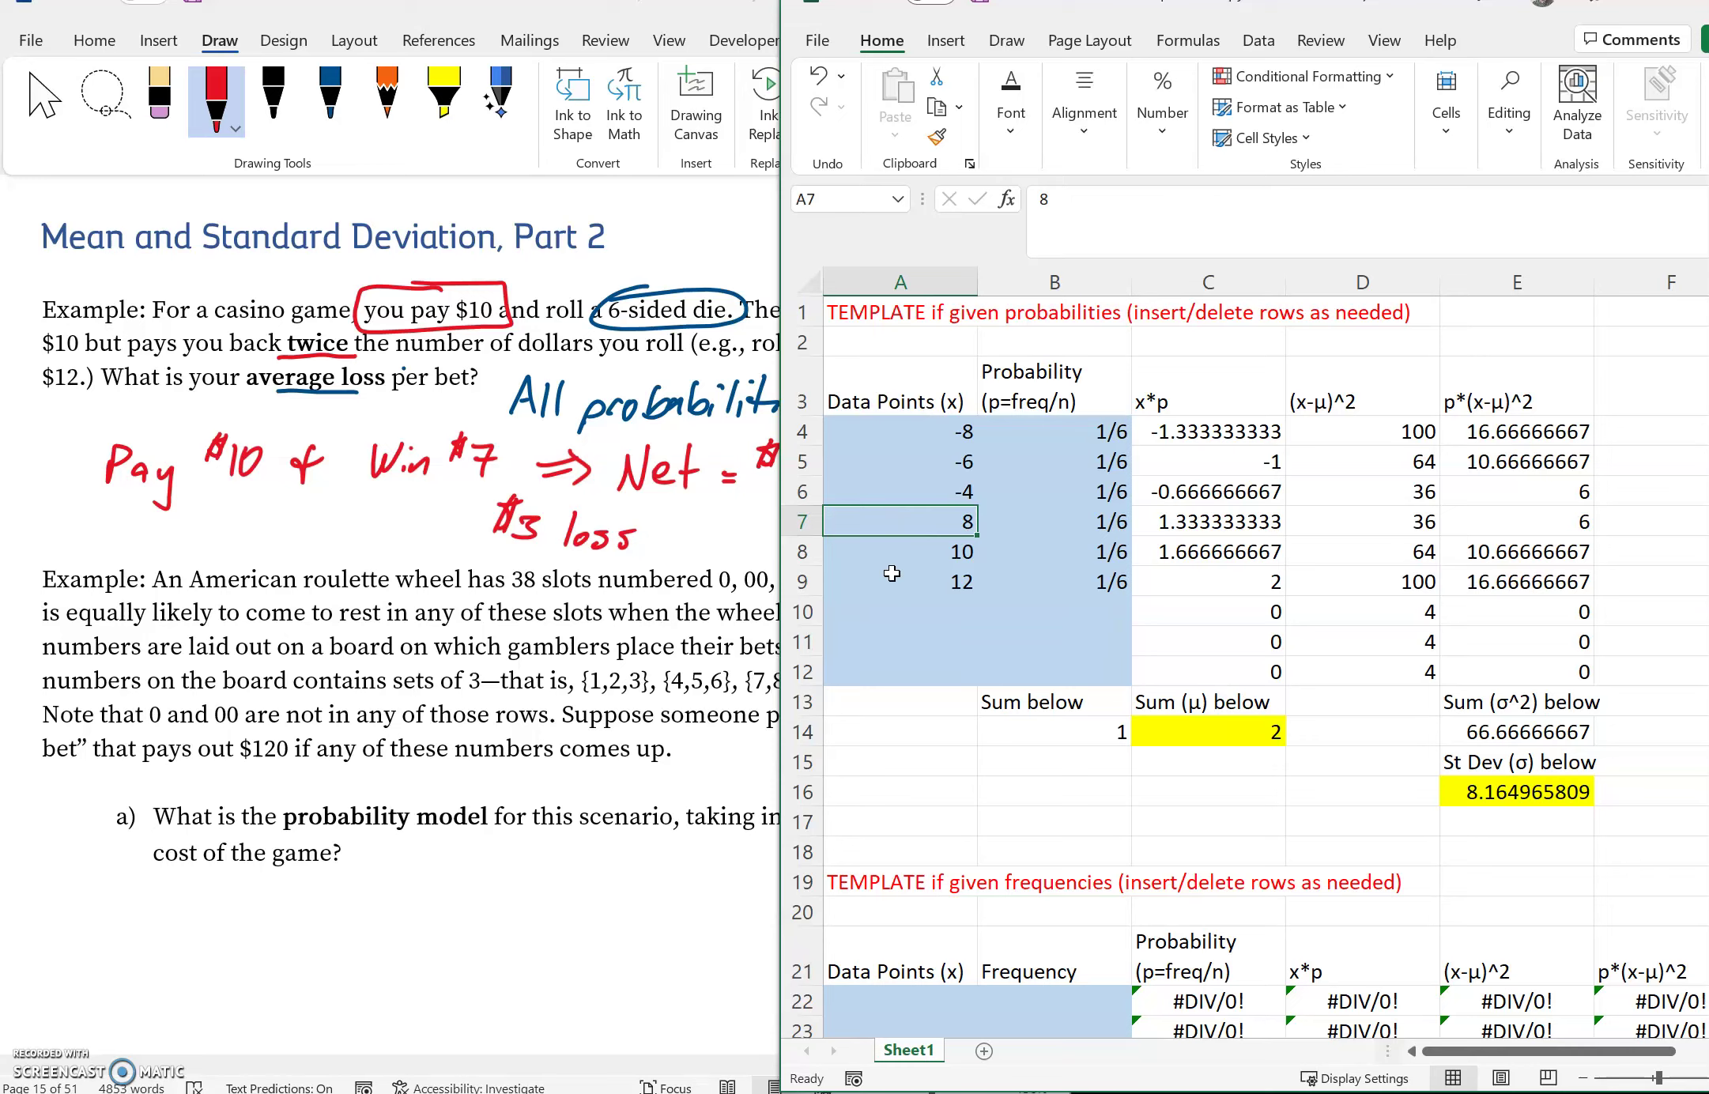
Step: Enter the remaining net values -2, 0 and 2 in A7:A9
{"action": "type", "text": "-2"}
{"action": "key", "text": "Return"}
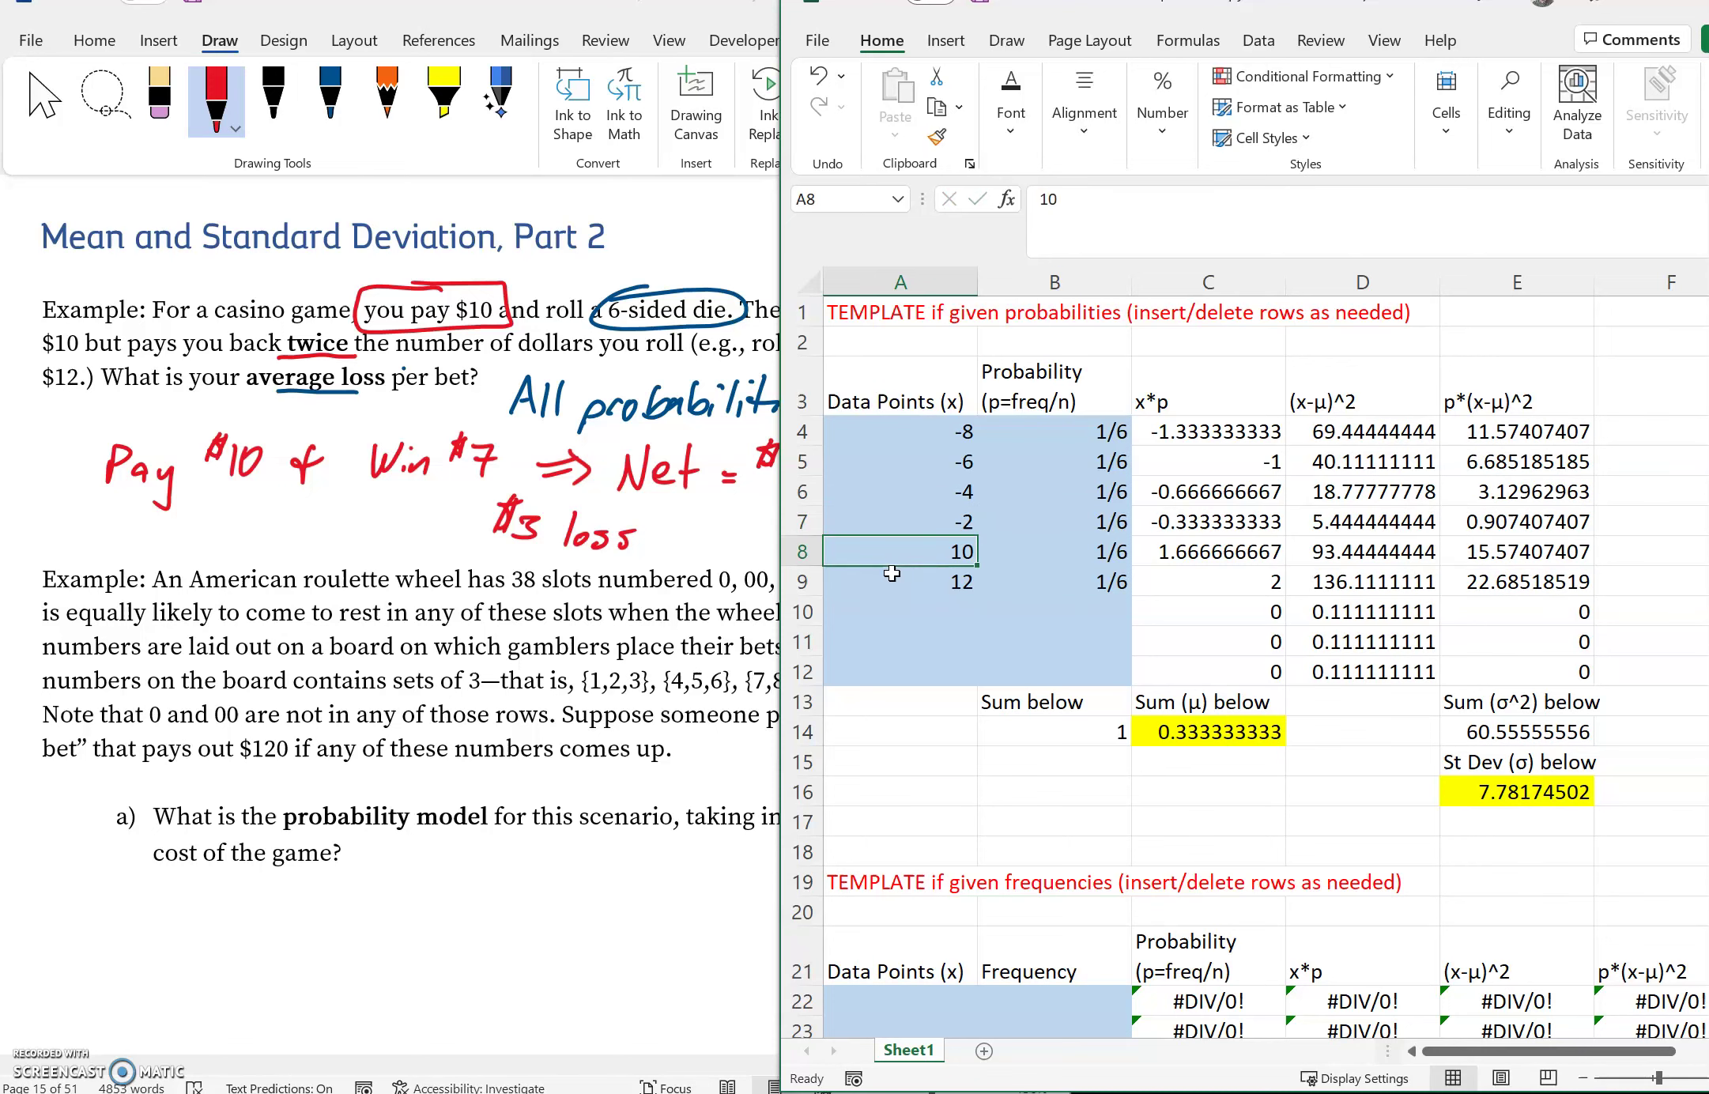
{"action": "type", "text": "0"}
{"action": "key", "text": "Return"}
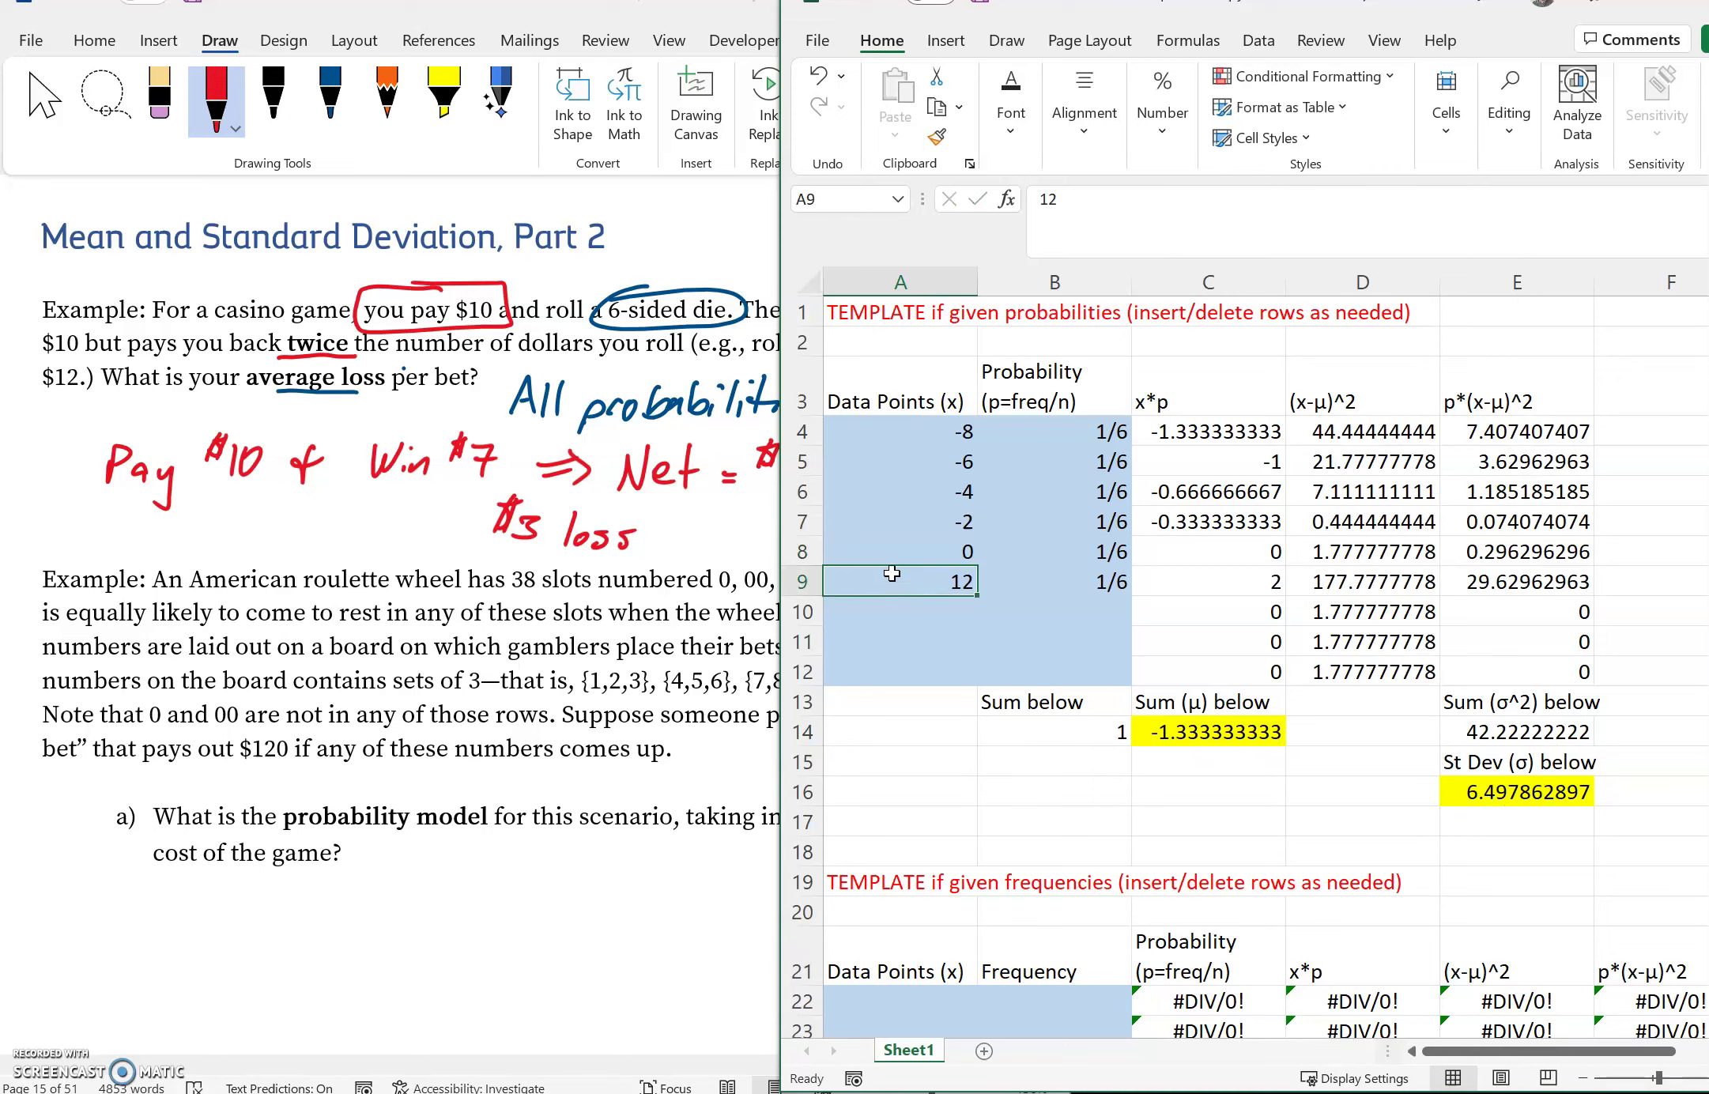
{"action": "type", "text": "2"}
{"action": "key", "text": "Return"}
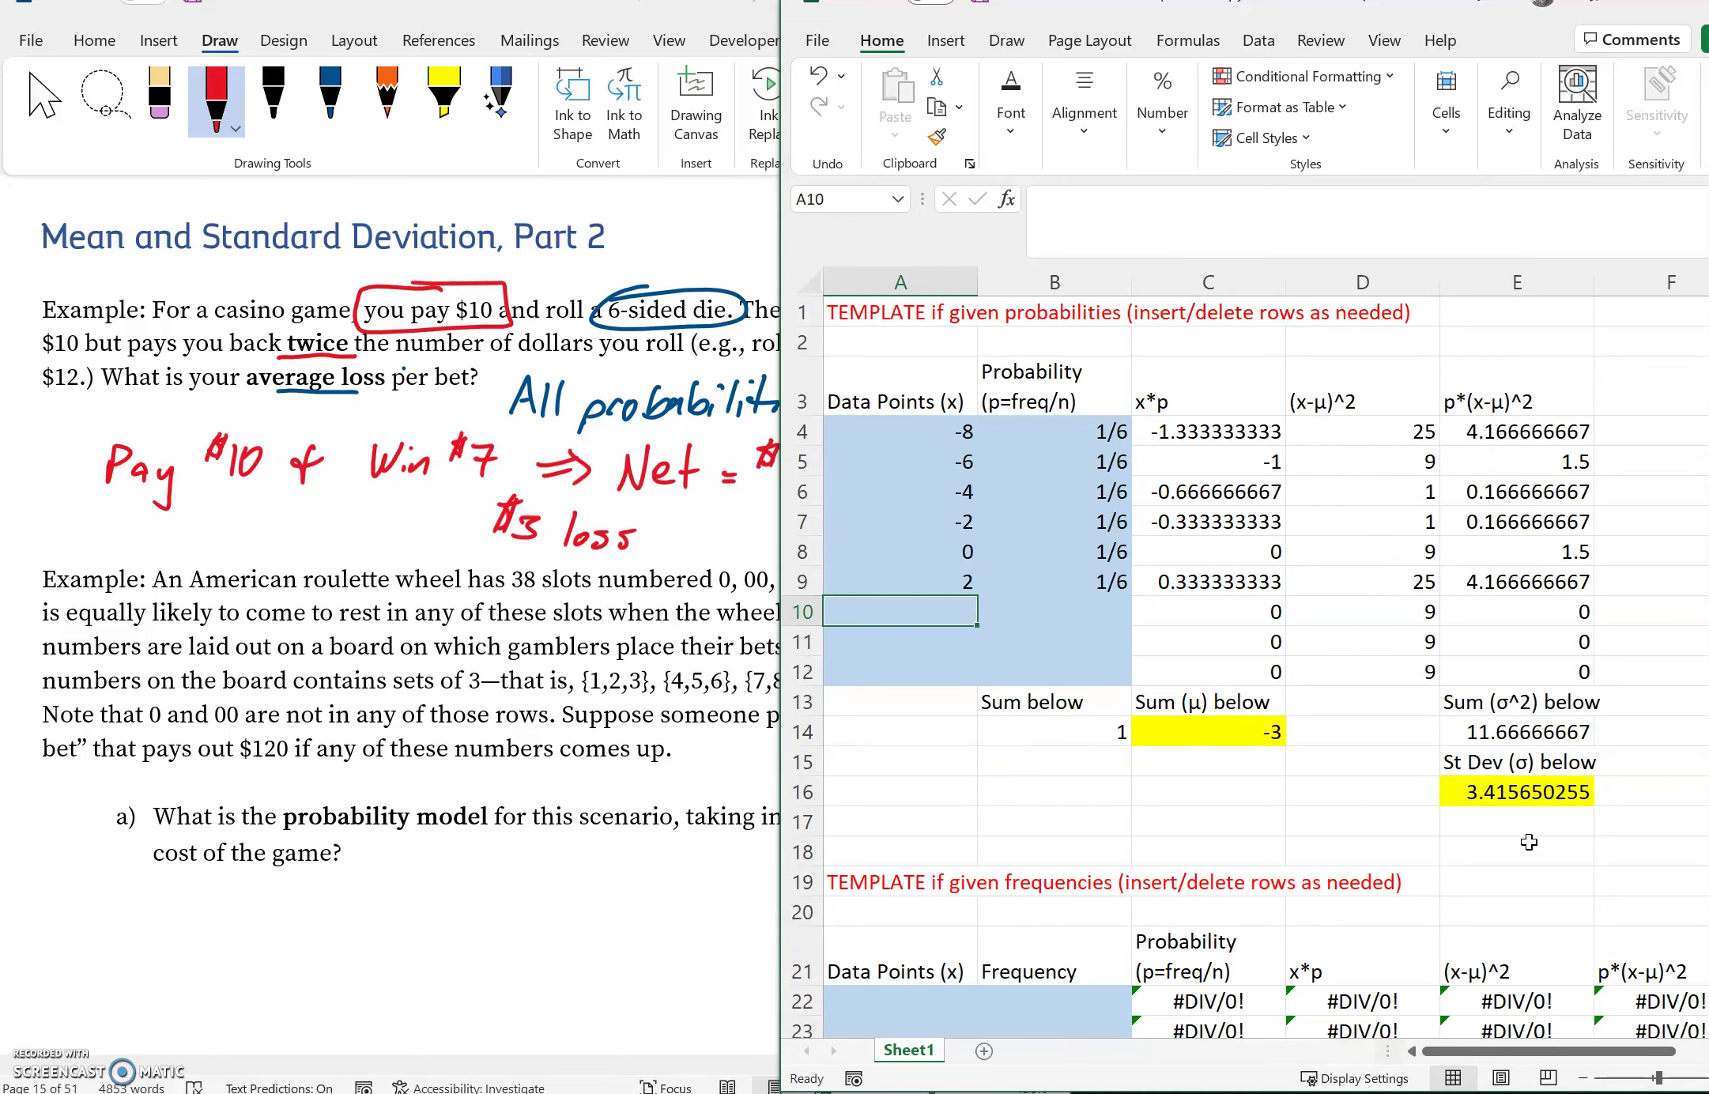
{"action": "left_click", "coordinate": [1200, 736]}
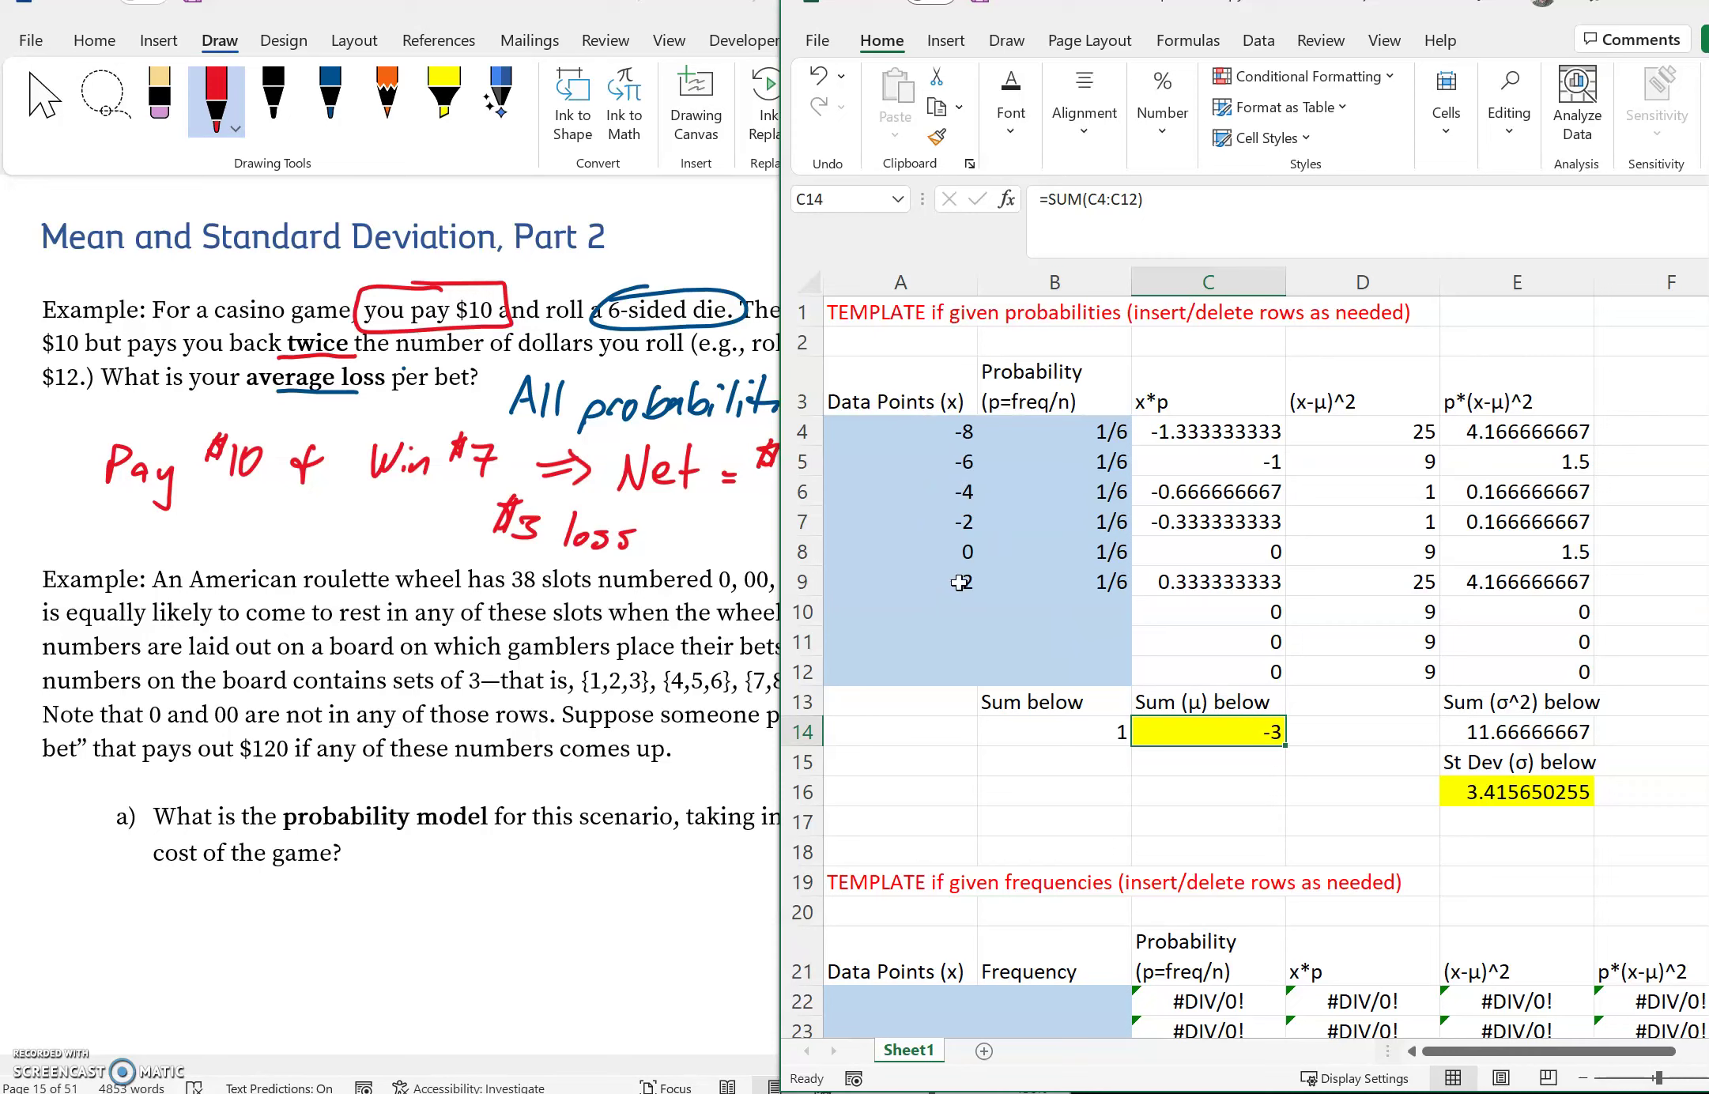
{"action": "left_click_drag", "start_coordinate": [905, 420], "coordinate": [914, 557]}
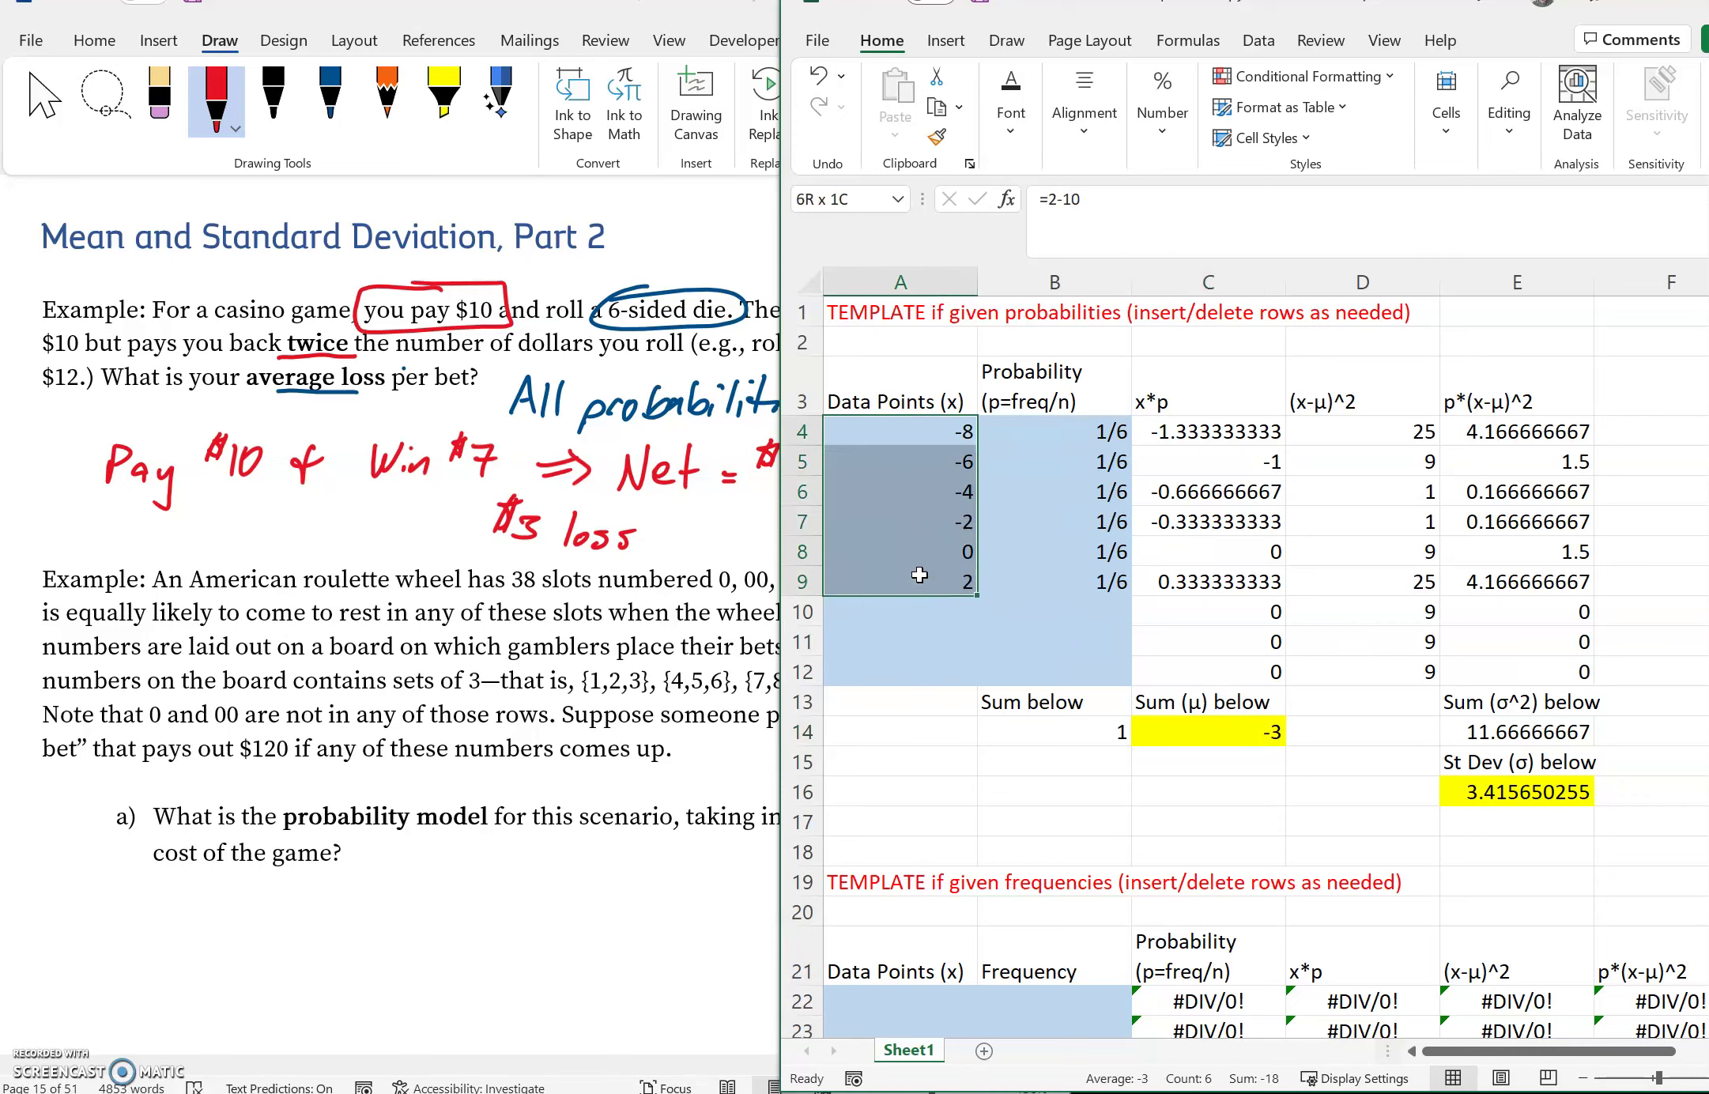
{"action": "left_click", "coordinate": [1231, 740]}
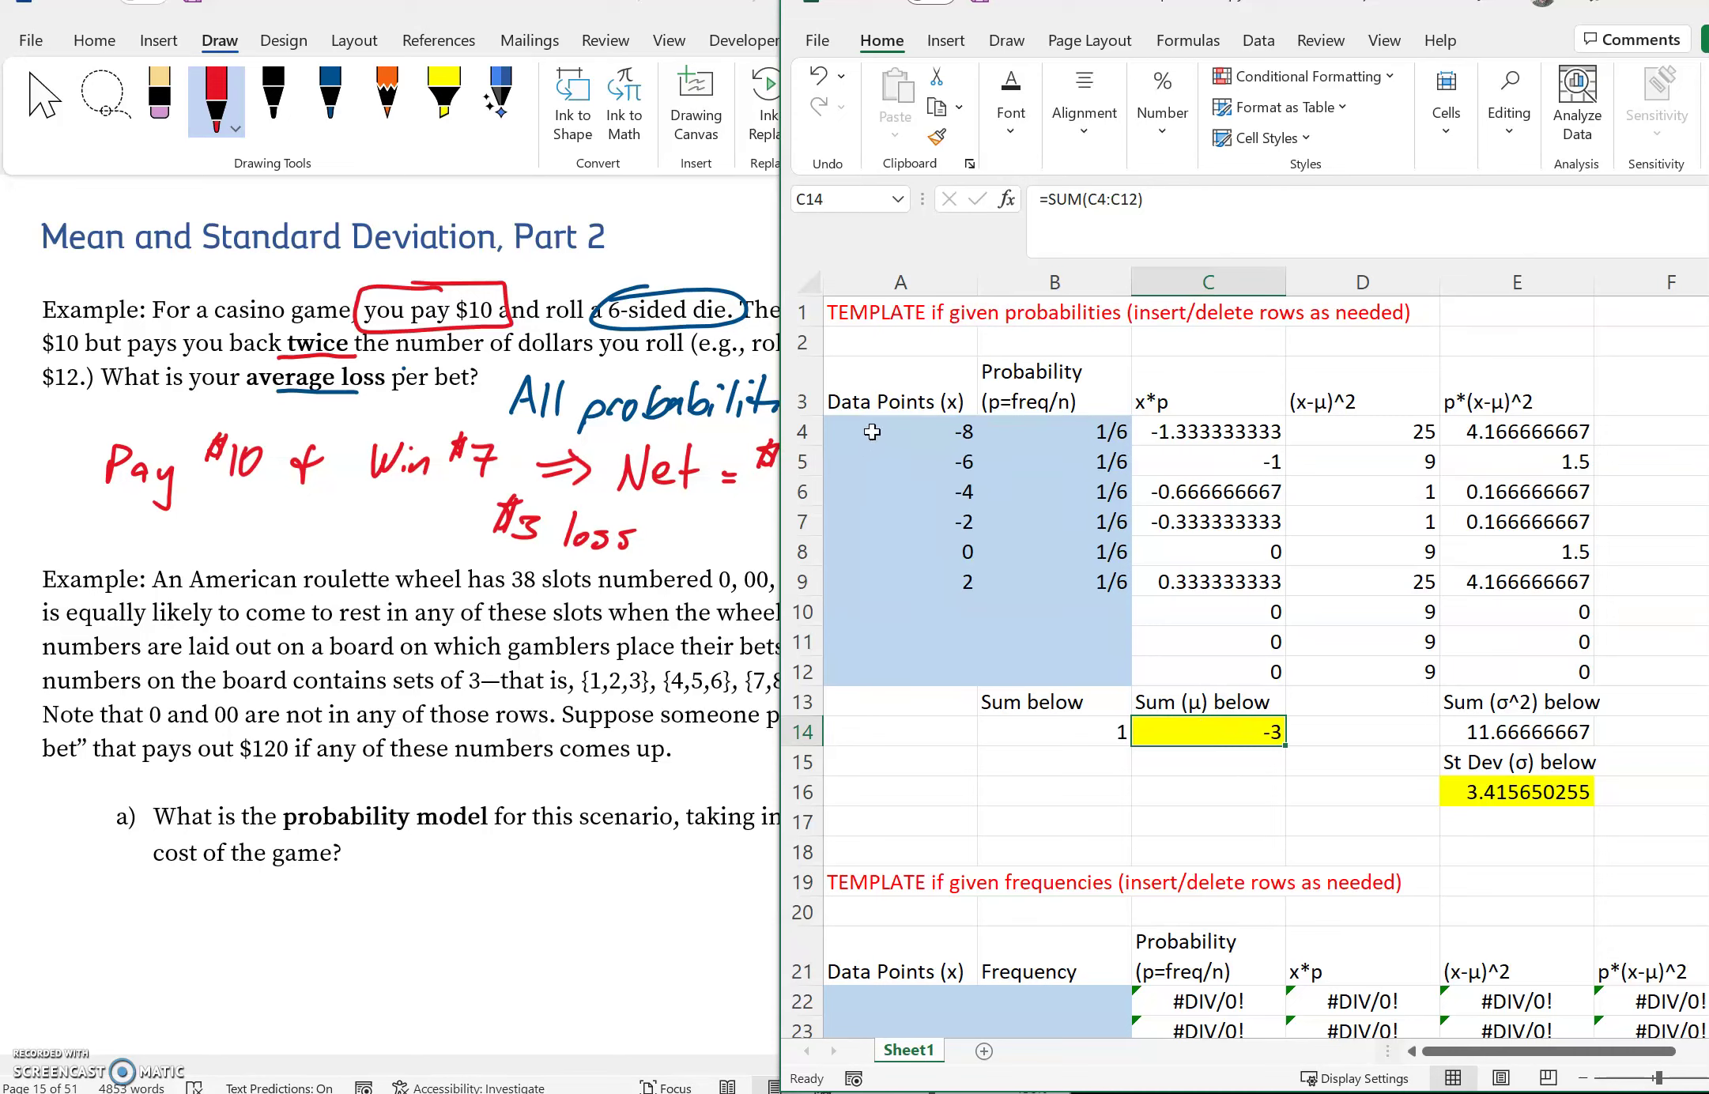
{"action": "left_click_drag", "start_coordinate": [870, 431], "coordinate": [885, 585]}
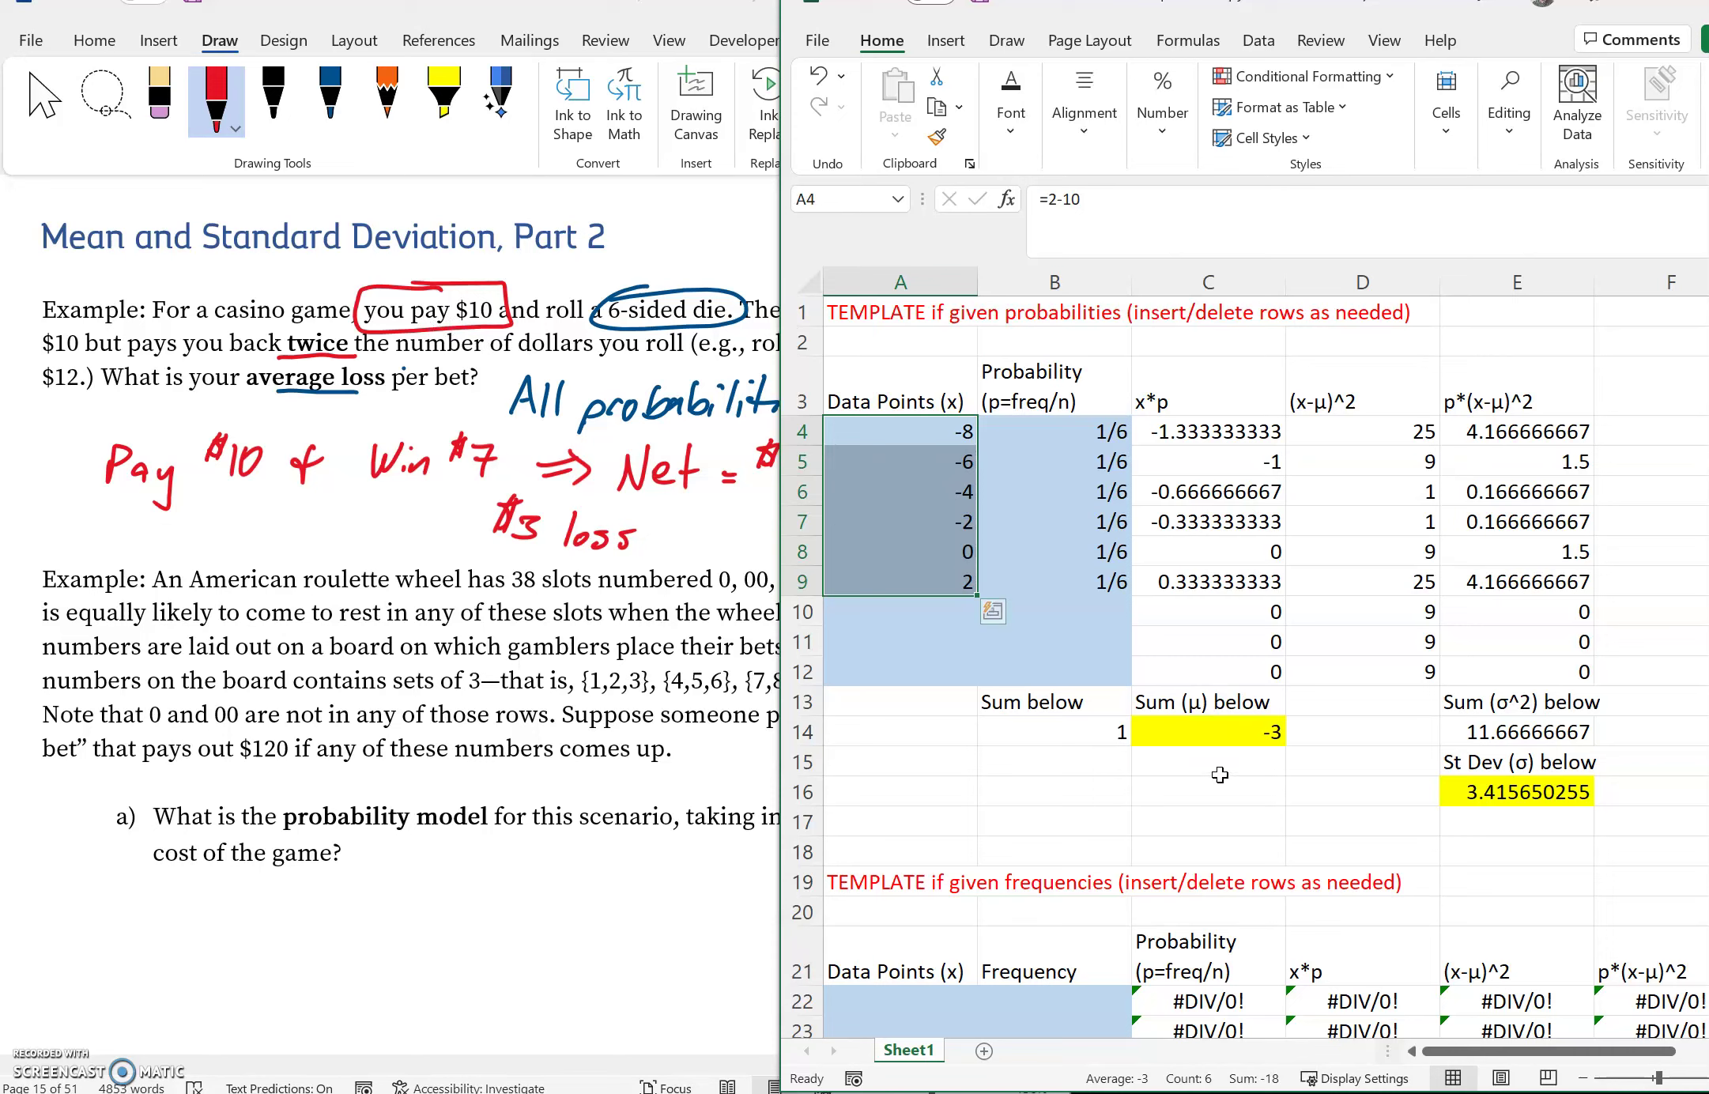
{"action": "left_click", "coordinate": [1212, 736]}
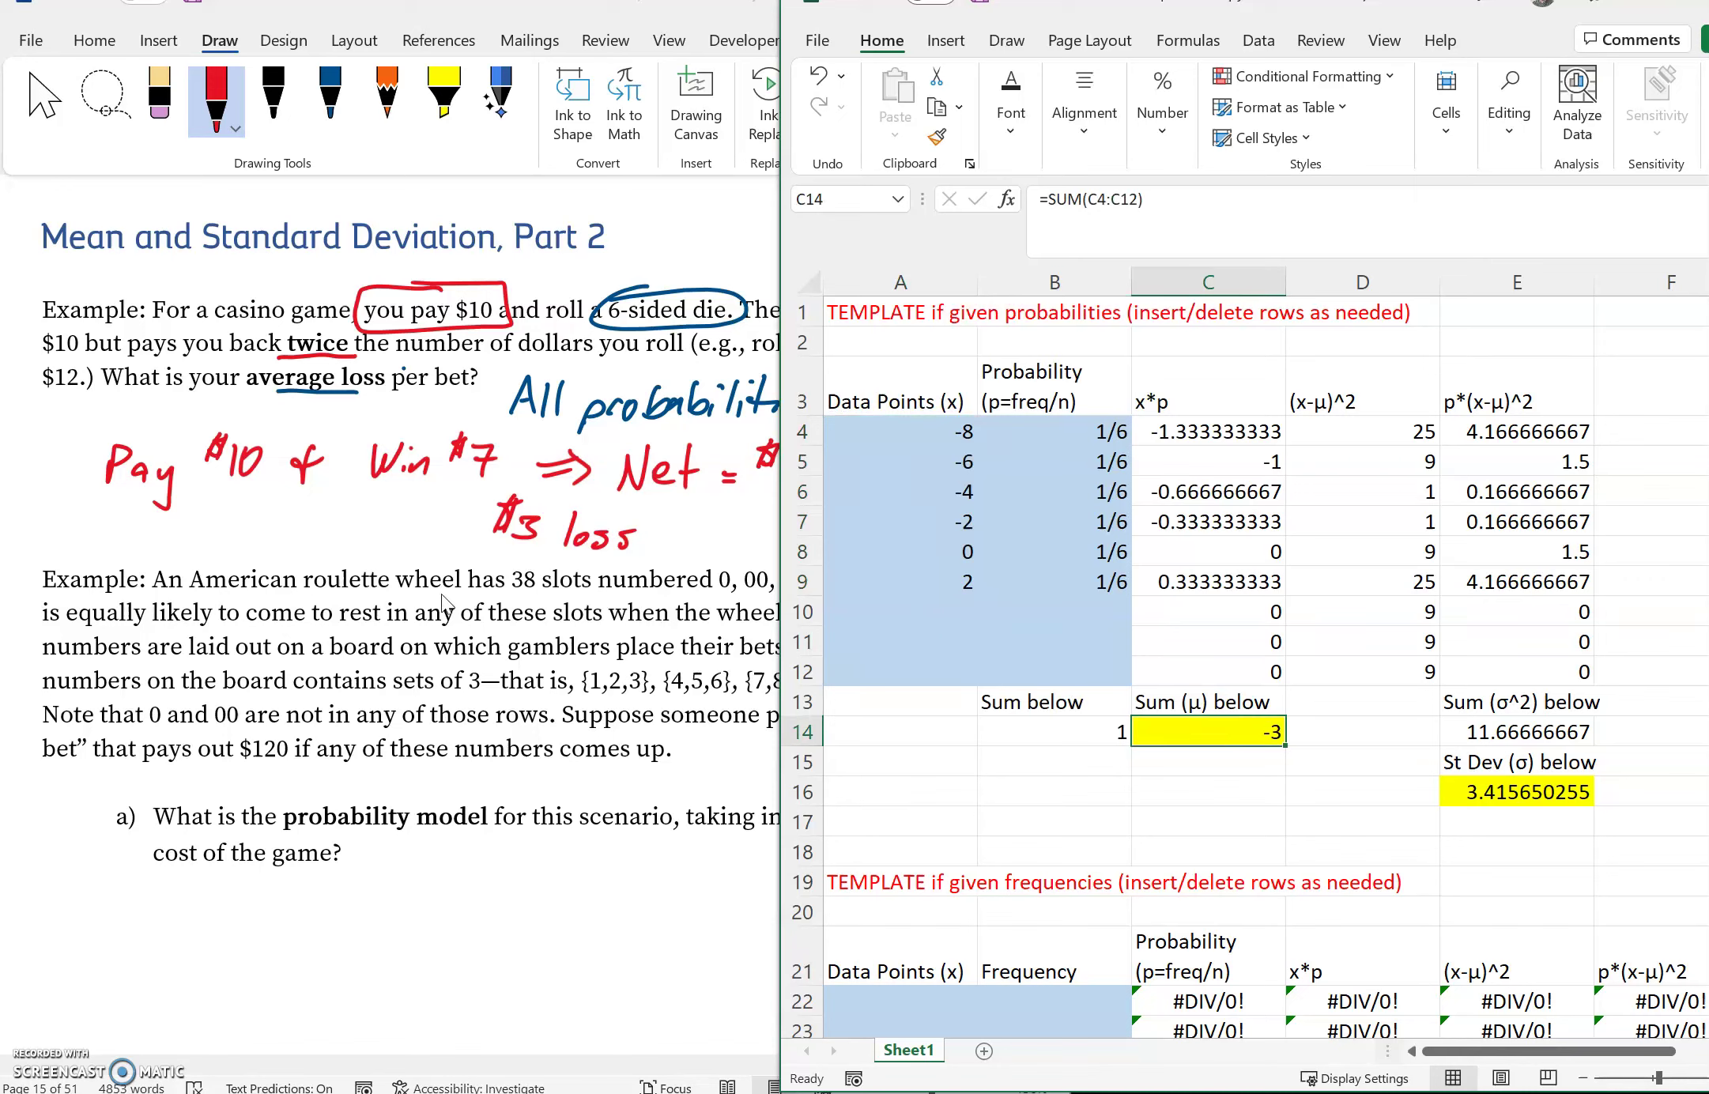
Step: Bring Word forward and scroll down to the American roulette $10 row-bet example
{"action": "left_click", "coordinate": [273, 543]}
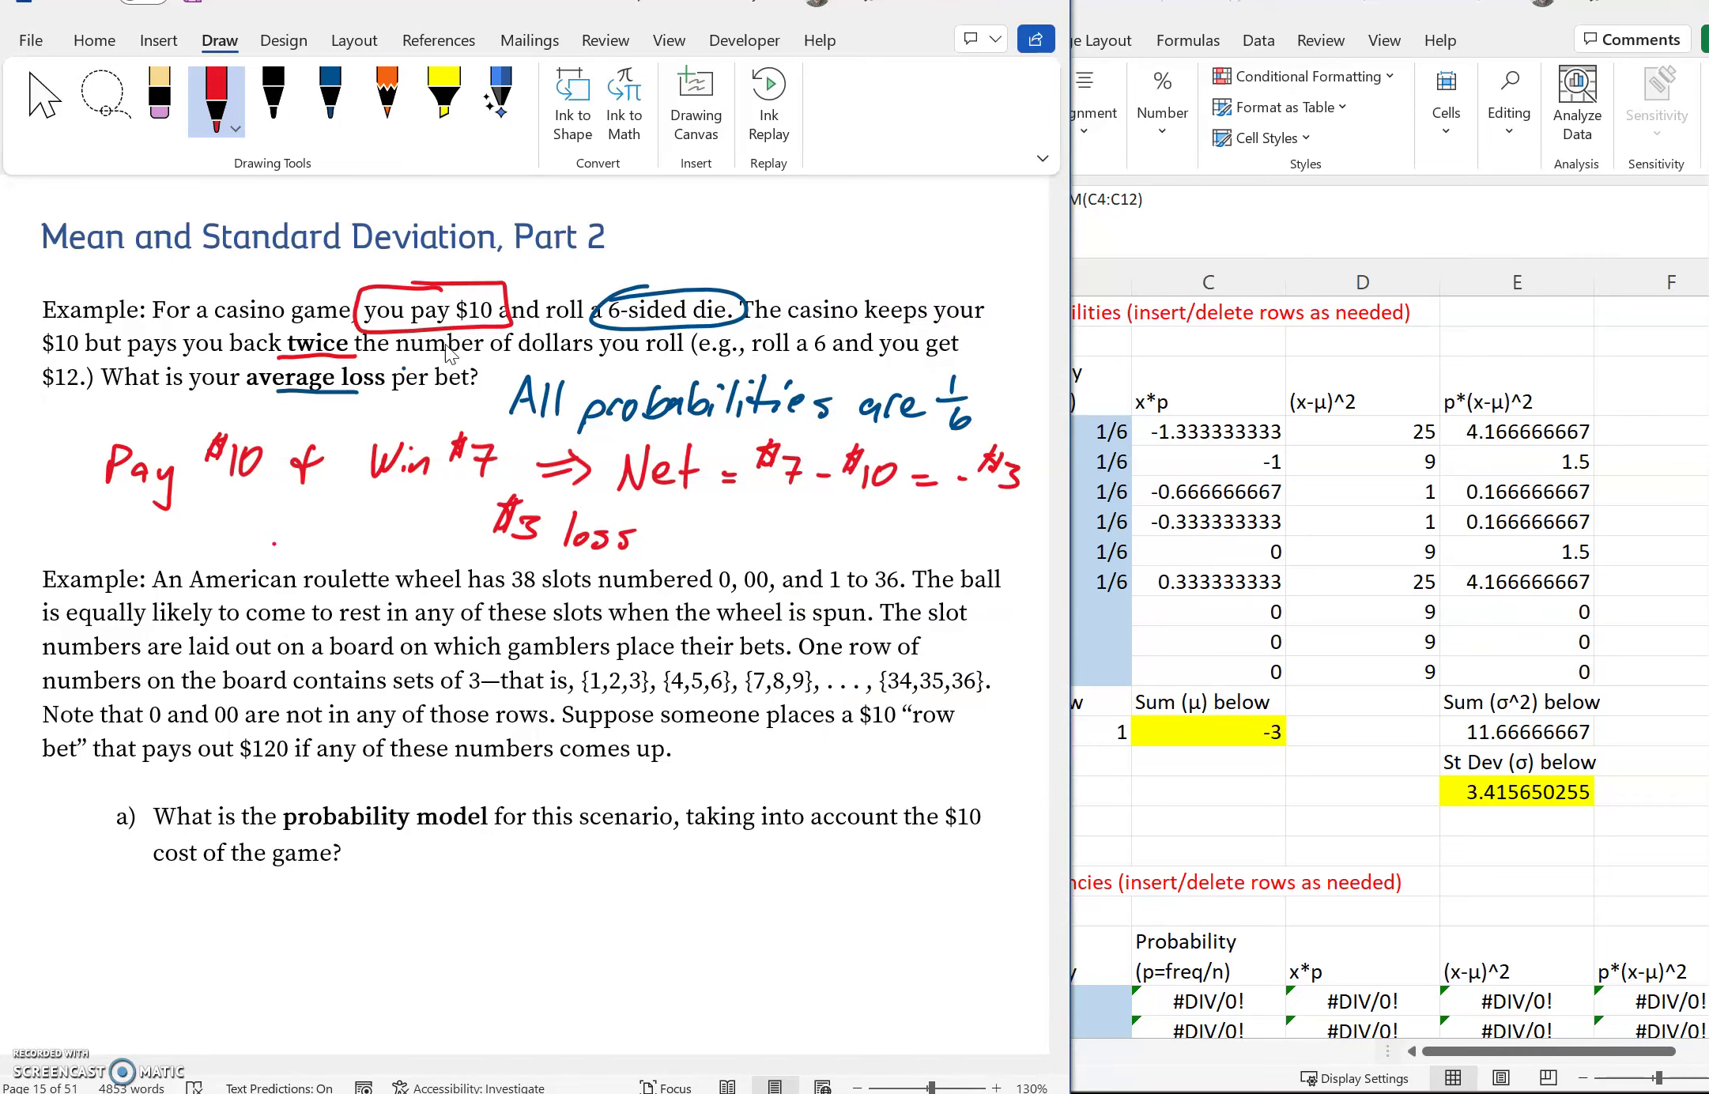
{"action": "scroll", "coordinate": [736, 428], "scroll_direction": "down", "scroll_amount": 1}
{"action": "scroll", "coordinate": [736, 428], "scroll_direction": "down", "scroll_amount": 5}
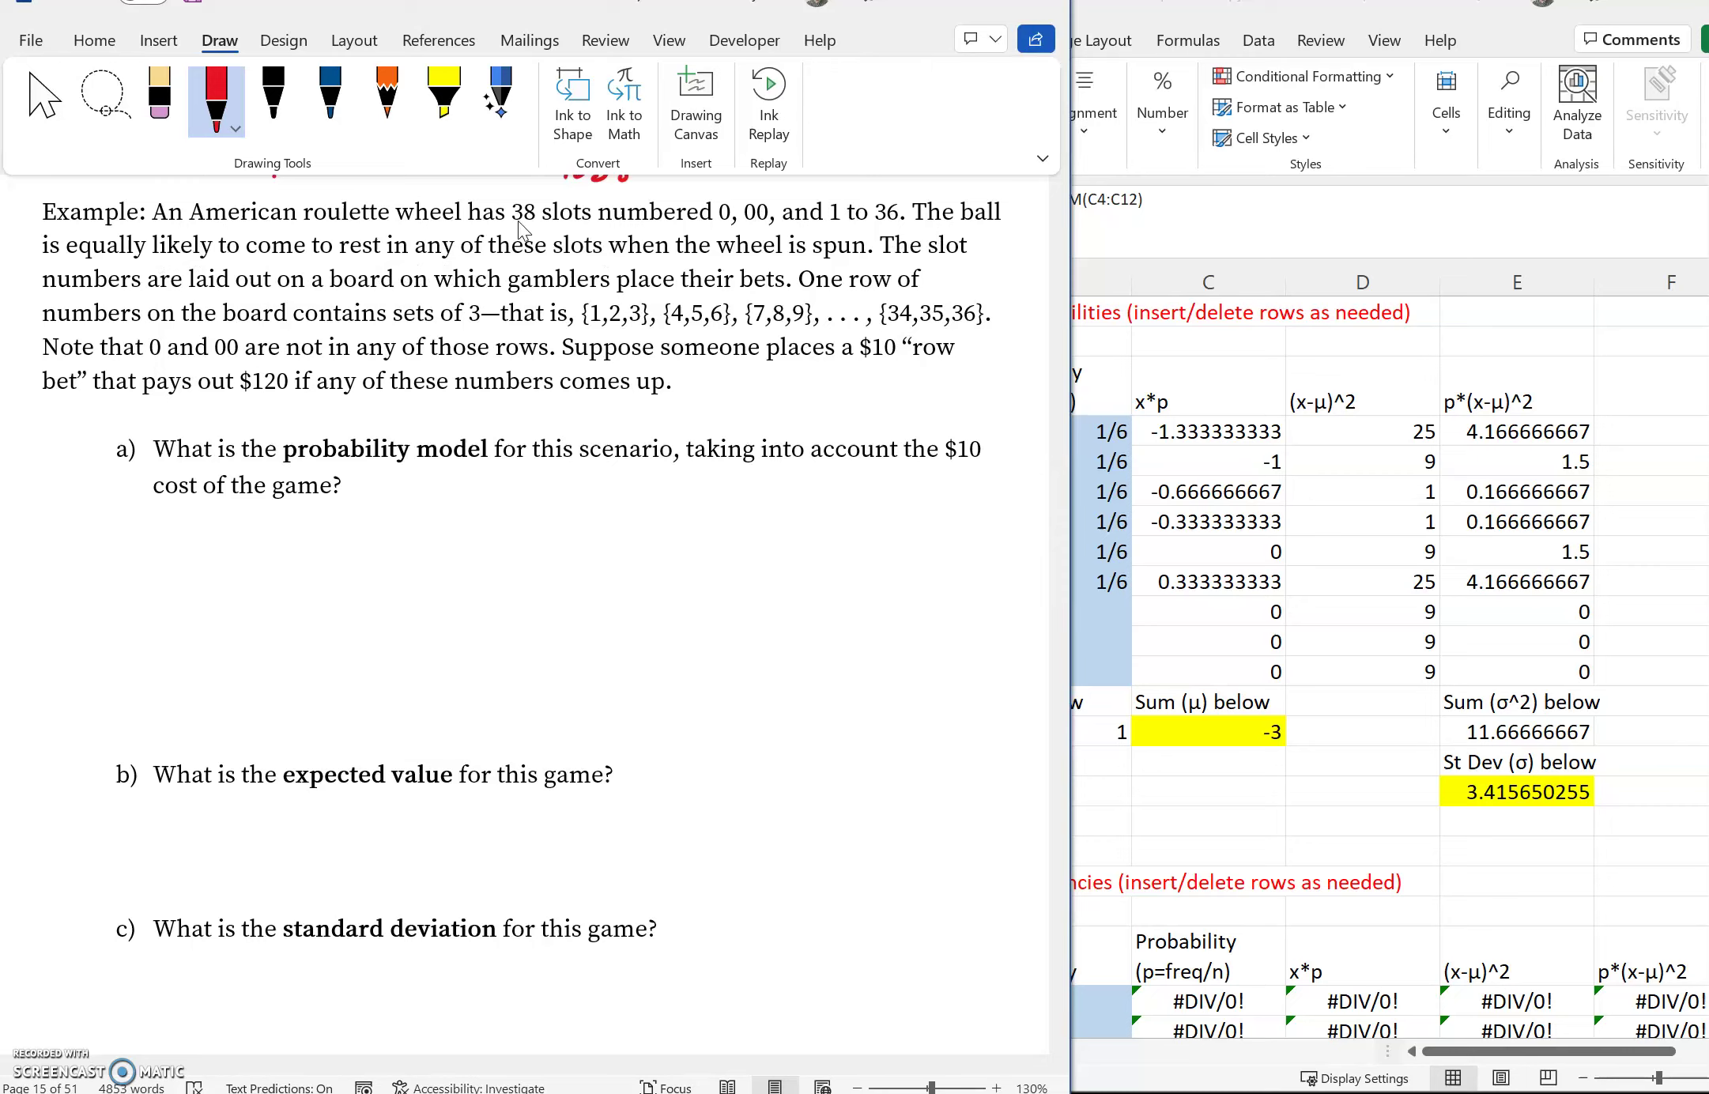
Step: Underline '38 slots', '$120' and '$10' and circle {7,8,9} in red ink
{"action": "left_click_drag", "start_coordinate": [510, 226], "coordinate": [576, 228]}
{"action": "mouse_move", "coordinate": [803, 291]}
{"action": "left_mouse_down"}
{"action": "mouse_move", "coordinate": [776, 290]}
{"action": "mouse_move", "coordinate": [759, 316]}
{"action": "mouse_move", "coordinate": [826, 315]}
{"action": "mouse_move", "coordinate": [802, 291]}
{"action": "left_mouse_up"}
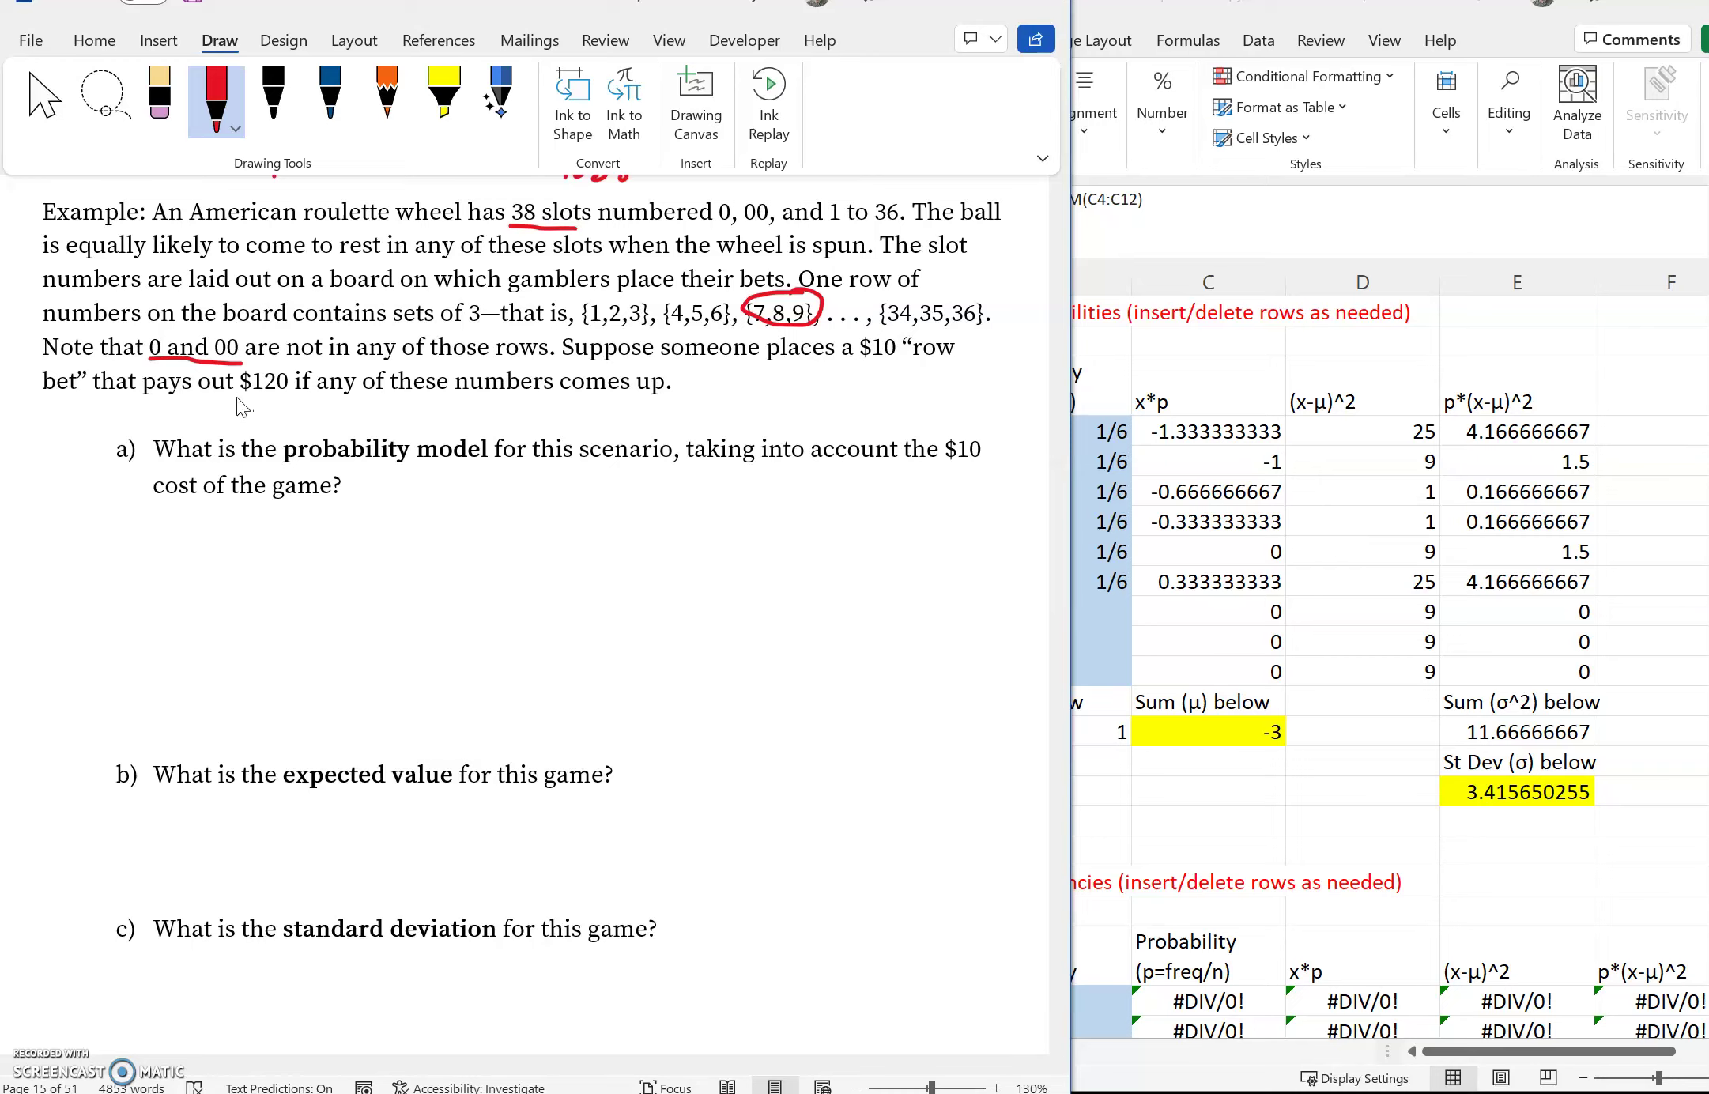
{"action": "left_click_drag", "start_coordinate": [292, 397], "coordinate": [294, 397]}
{"action": "left_click_drag", "start_coordinate": [900, 358], "coordinate": [901, 361]}
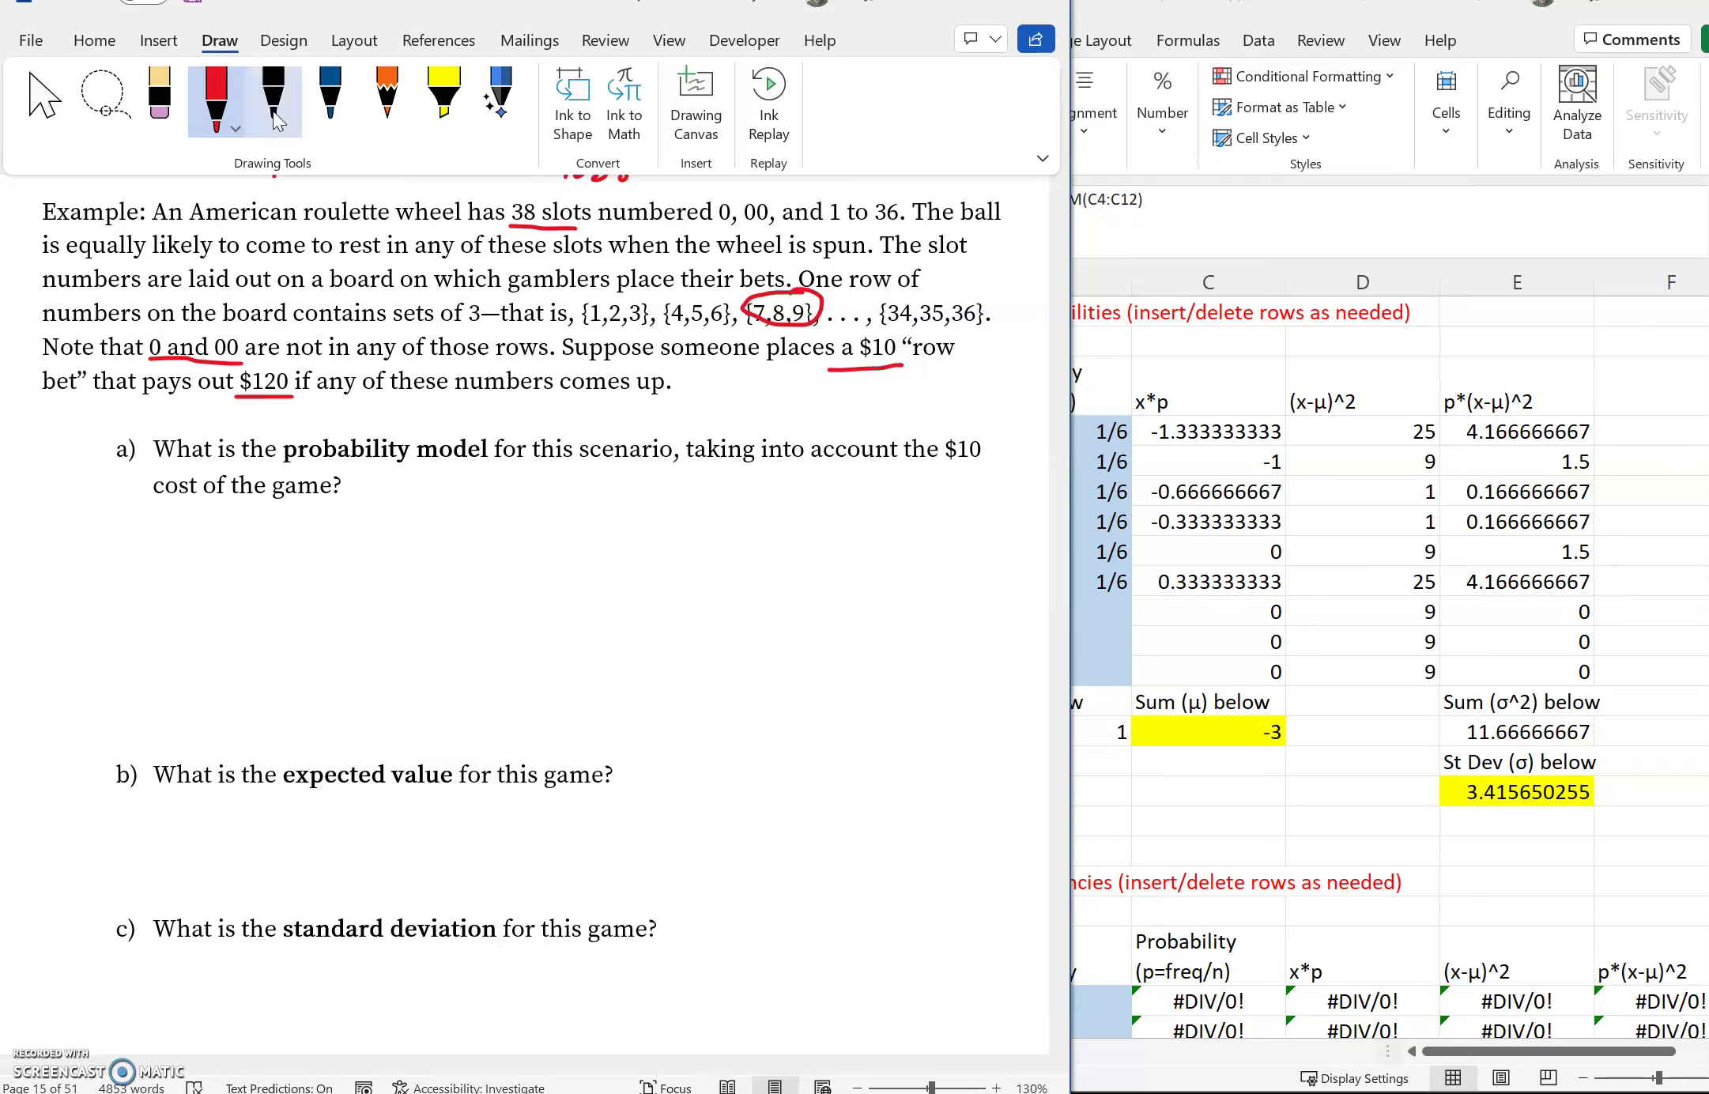
Step: With dark-blue ink, write winnings $120 beside Win and $0 beside Lose
{"action": "left_click", "coordinate": [331, 88]}
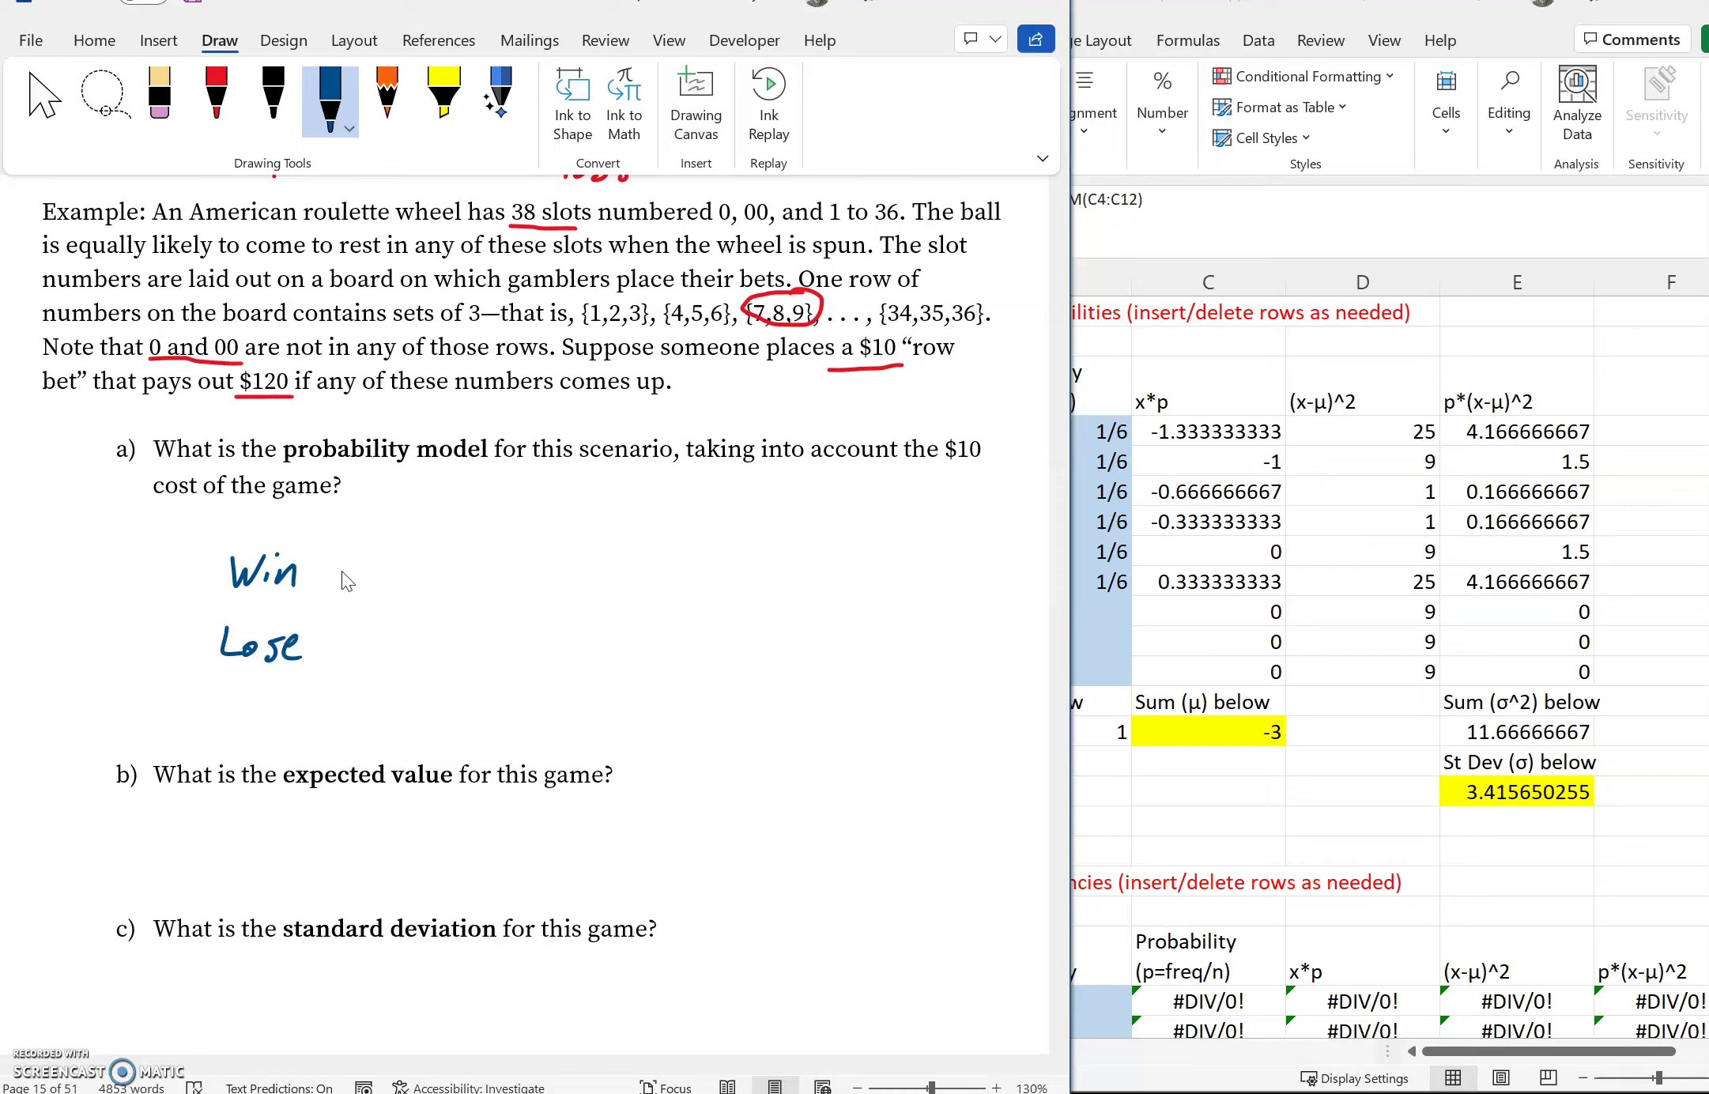
{"action": "mouse_move", "coordinate": [368, 558]}
{"action": "left_mouse_down"}
{"action": "mouse_move", "coordinate": [387, 582]}
{"action": "mouse_move", "coordinate": [419, 580]}
{"action": "left_mouse_up"}
{"action": "mouse_move", "coordinate": [437, 561]}
{"action": "left_mouse_down"}
{"action": "mouse_move", "coordinate": [431, 585]}
{"action": "mouse_move", "coordinate": [425, 555]}
{"action": "left_mouse_up"}
{"action": "mouse_move", "coordinate": [400, 632]}
{"action": "left_mouse_down"}
{"action": "mouse_move", "coordinate": [362, 642]}
{"action": "mouse_move", "coordinate": [385, 625]}
{"action": "left_mouse_up"}
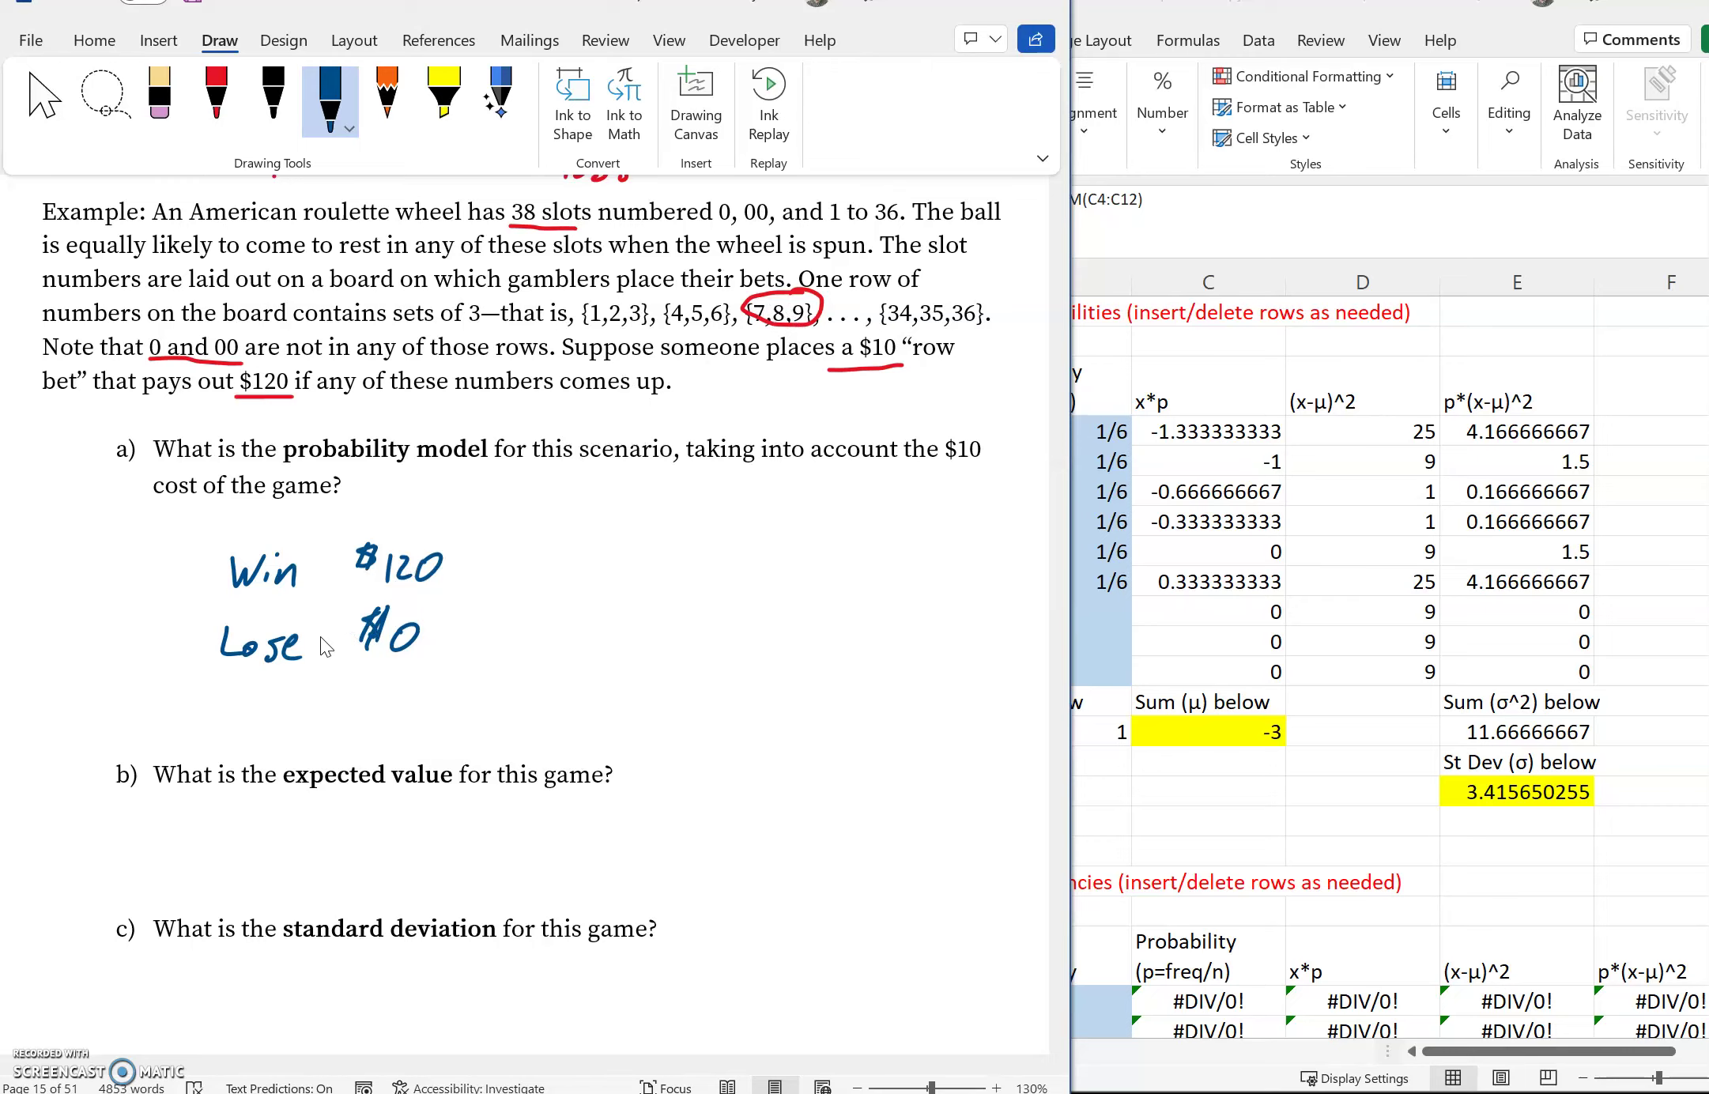
Step: Circle the $10 bet and underline 'taking into account the $10' and 'cost of the game' in blue
{"action": "mouse_move", "coordinate": [901, 316]}
{"action": "left_mouse_down"}
{"action": "mouse_move", "coordinate": [893, 373]}
{"action": "mouse_move", "coordinate": [862, 328]}
{"action": "mouse_move", "coordinate": [836, 352]}
{"action": "left_mouse_up"}
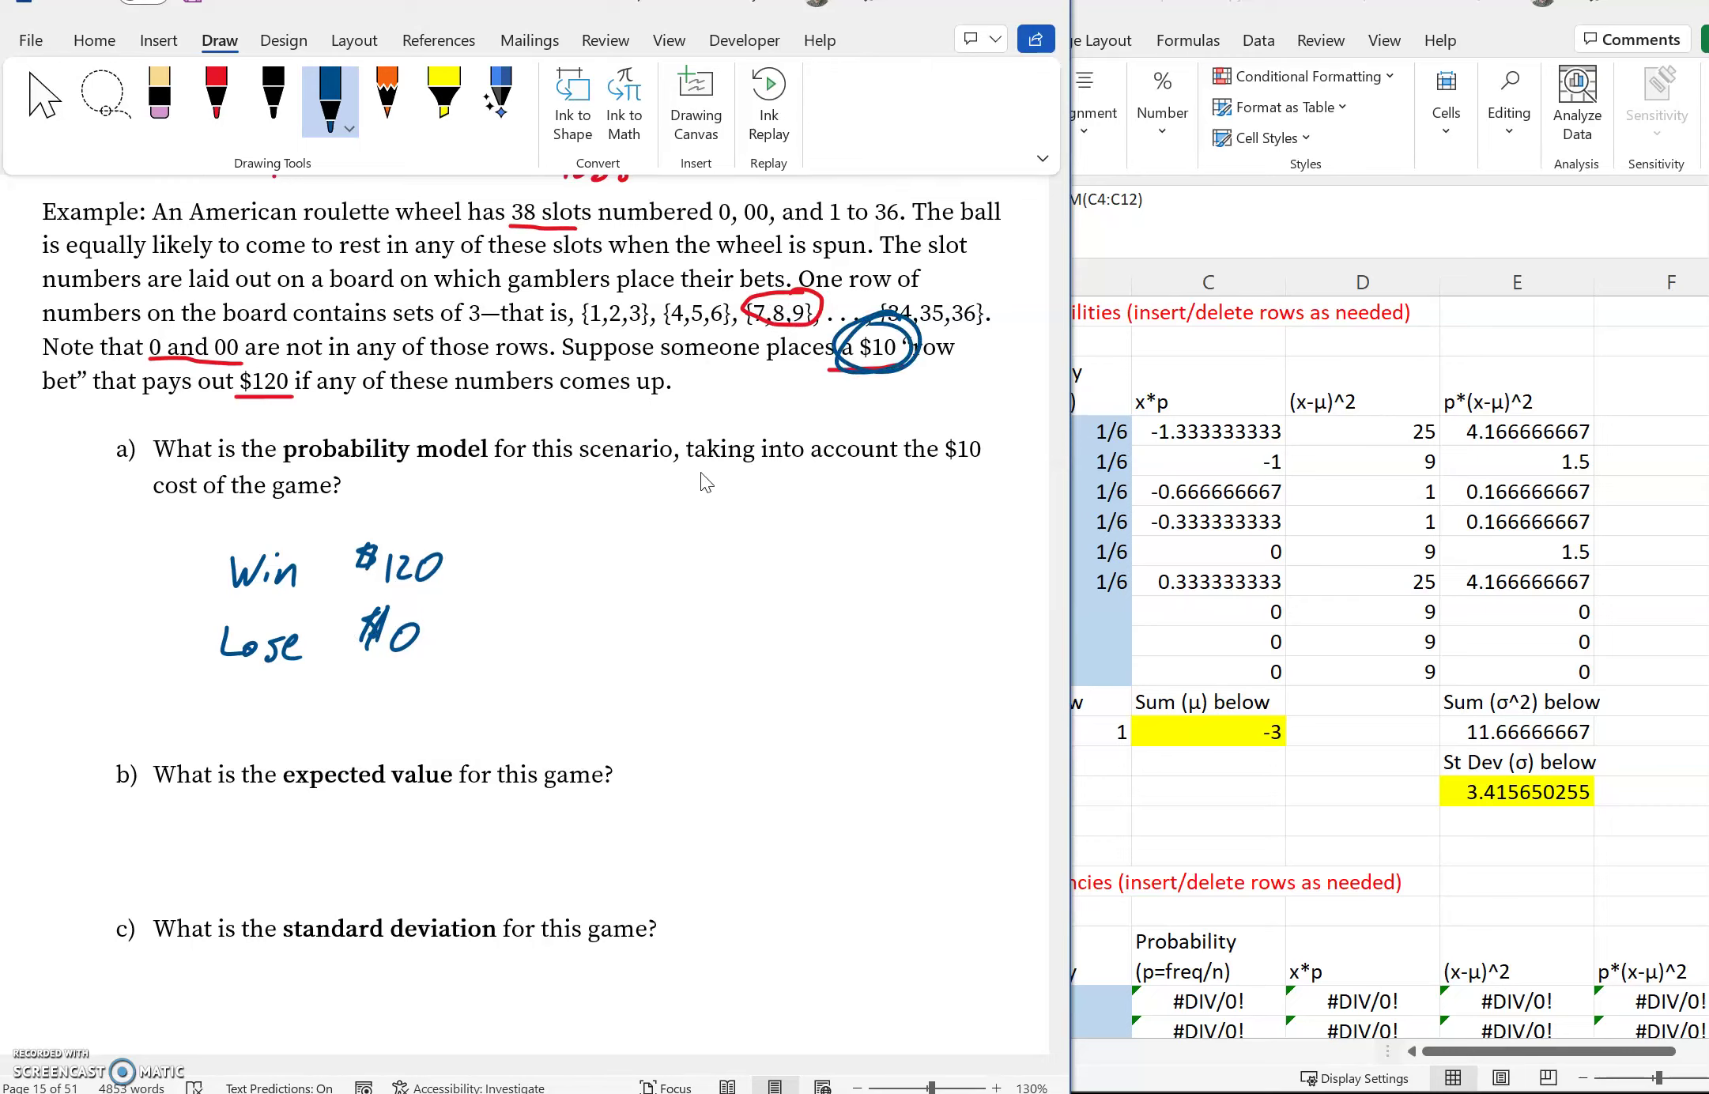
{"action": "left_click_drag", "start_coordinate": [692, 472], "coordinate": [987, 475]}
{"action": "left_click_drag", "start_coordinate": [152, 498], "coordinate": [291, 500]}
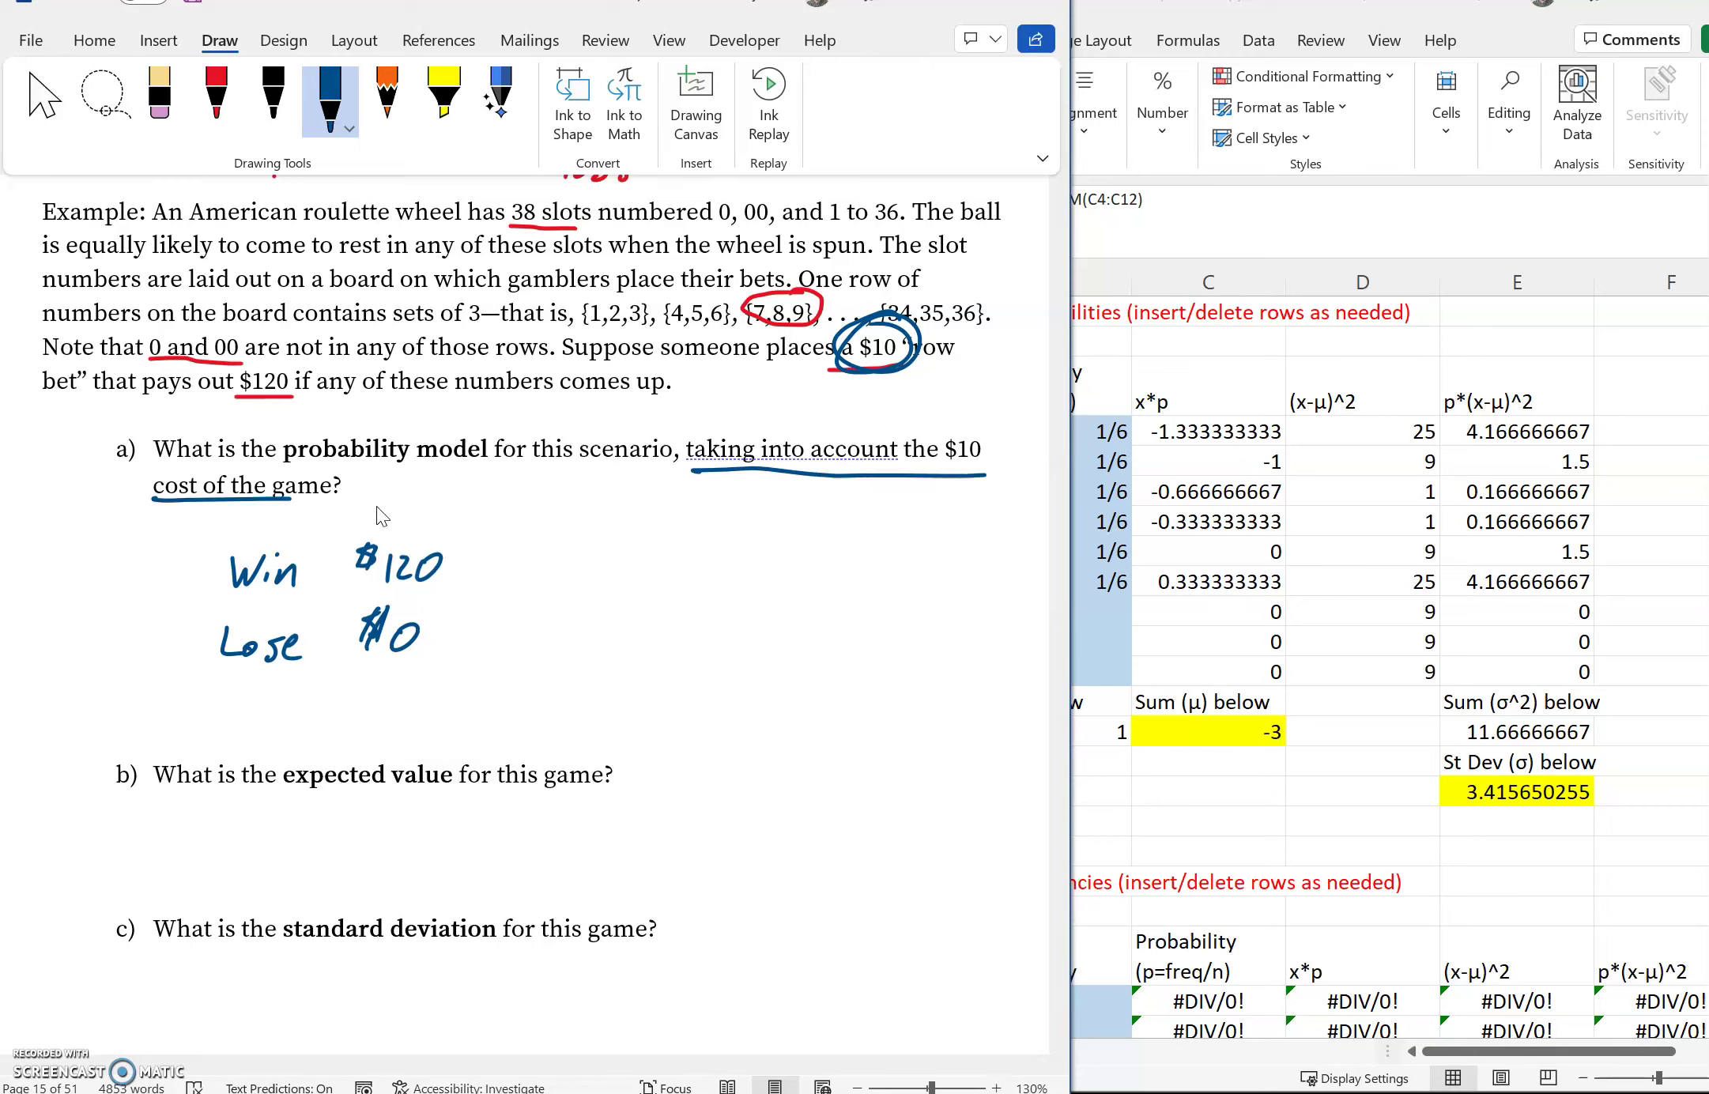
Step: Write the Winnings and Net headings with net values $110 for Win and −$10 for Lose
{"action": "mouse_move", "coordinate": [378, 497]}
{"action": "left_mouse_down"}
{"action": "mouse_move", "coordinate": [381, 516]}
{"action": "mouse_move", "coordinate": [443, 512]}
{"action": "left_mouse_up"}
{"action": "left_click", "coordinate": [448, 498]}
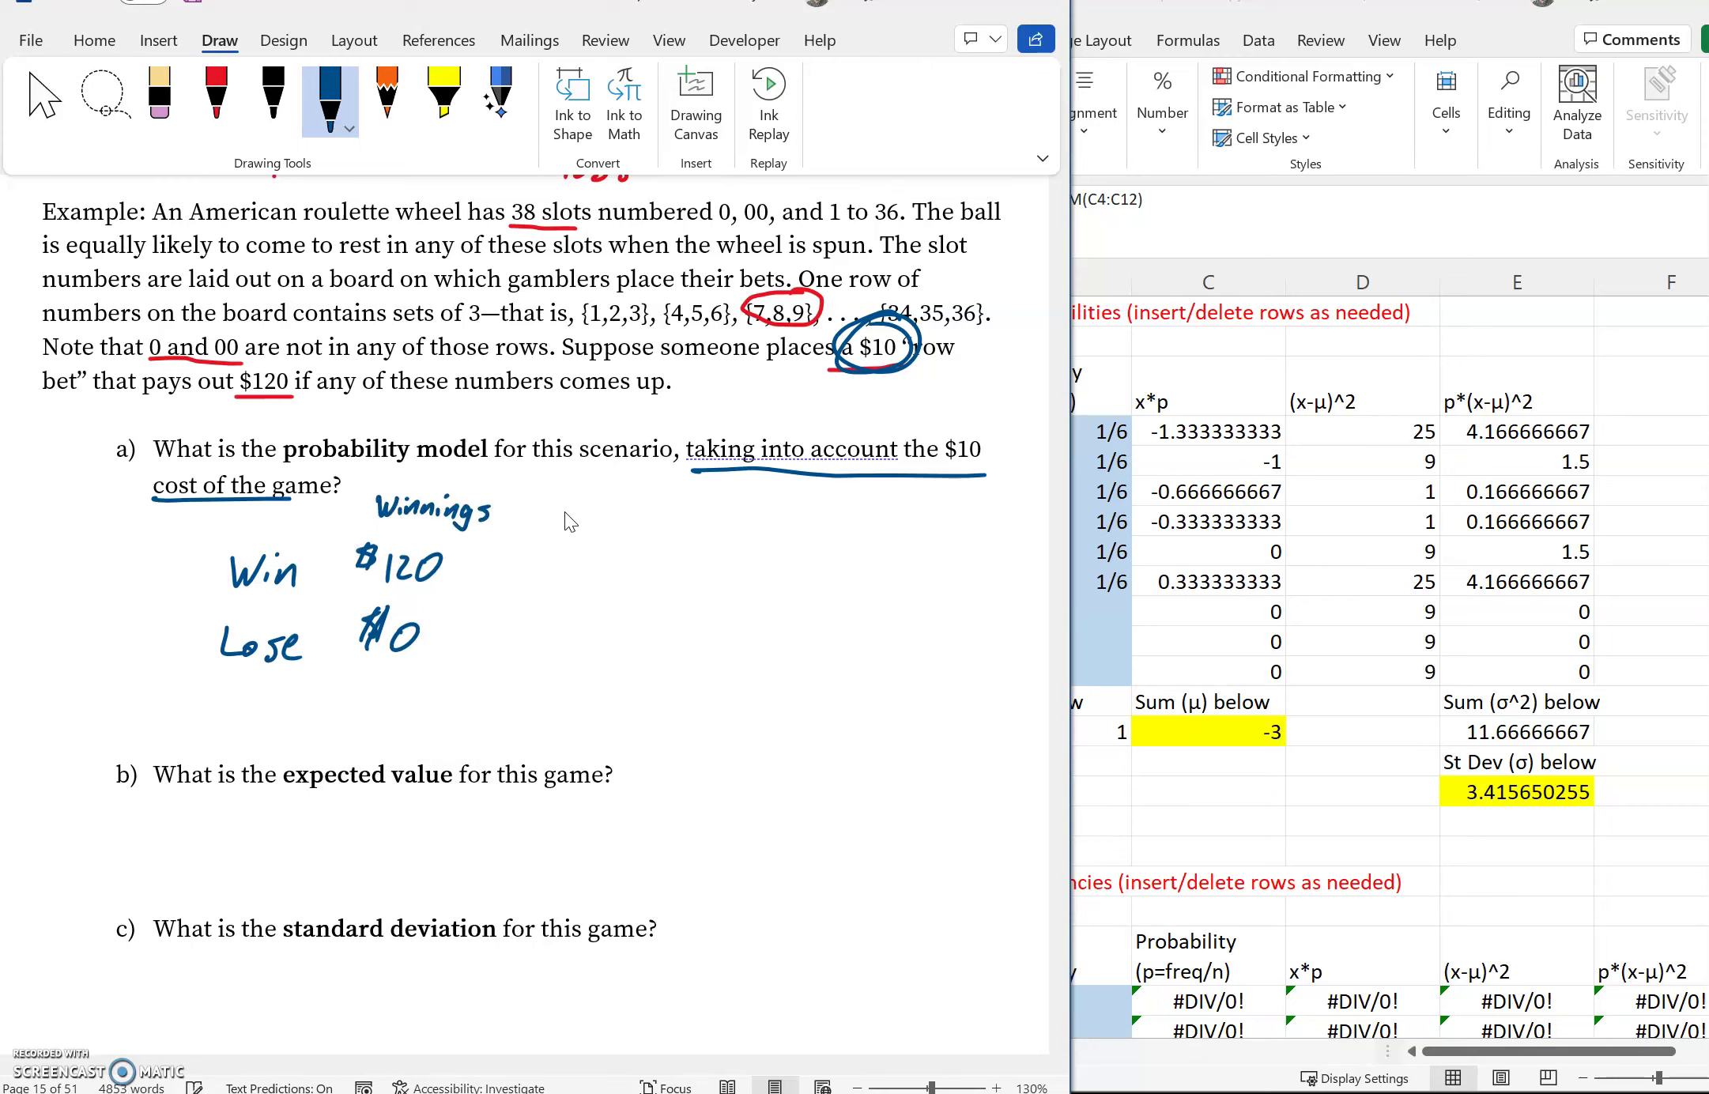
{"action": "left_click_drag", "start_coordinate": [601, 518], "coordinate": [615, 522]}
{"action": "mouse_move", "coordinate": [619, 495]}
{"action": "left_mouse_down"}
{"action": "mouse_move", "coordinate": [620, 525]}
{"action": "mouse_move", "coordinate": [633, 507]}
{"action": "left_mouse_up"}
{"action": "mouse_move", "coordinate": [531, 564]}
{"action": "left_mouse_down"}
{"action": "mouse_move", "coordinate": [573, 585]}
{"action": "mouse_move", "coordinate": [592, 563]}
{"action": "left_mouse_up"}
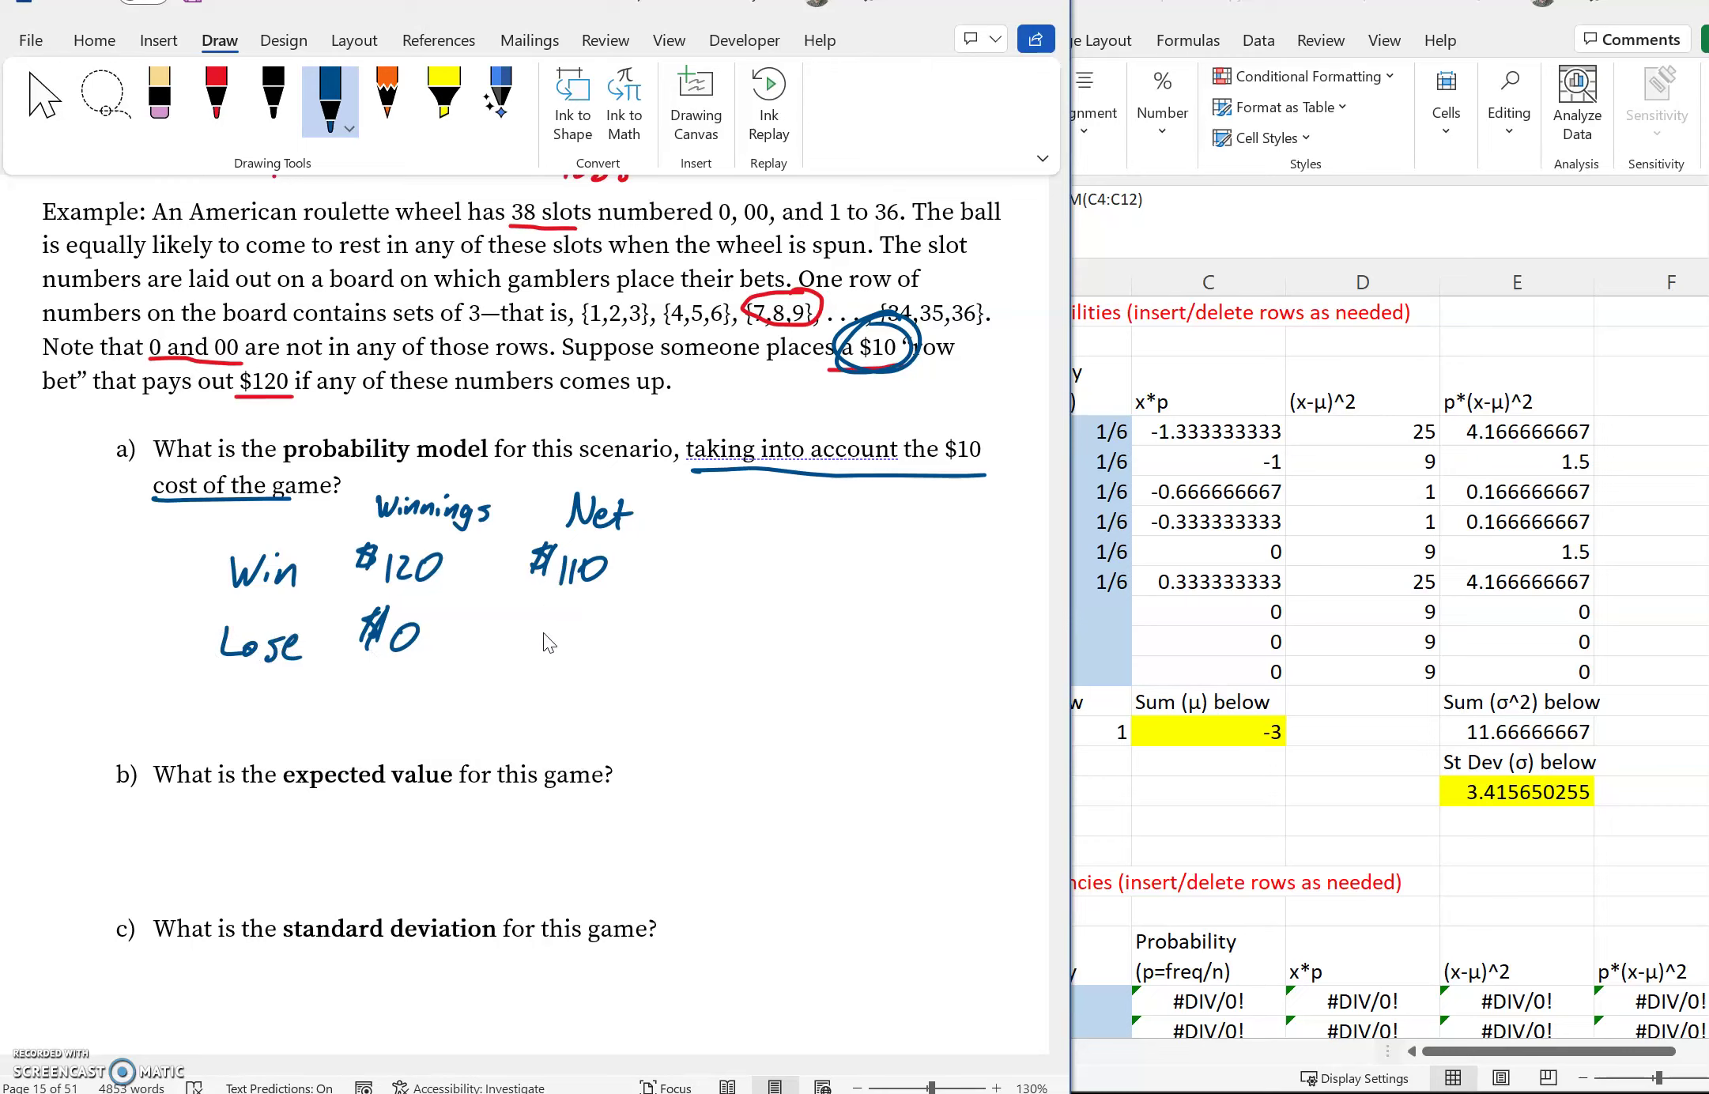
{"action": "mouse_move", "coordinate": [512, 635]}
{"action": "left_mouse_down"}
{"action": "mouse_move", "coordinate": [550, 637]}
{"action": "mouse_move", "coordinate": [563, 615]}
{"action": "mouse_move", "coordinate": [544, 637]}
{"action": "mouse_move", "coordinate": [564, 617]}
{"action": "mouse_move", "coordinate": [567, 653]}
{"action": "mouse_move", "coordinate": [593, 626]}
{"action": "left_mouse_up"}
Step: Draw the table's column and row grid lines and begin the Probability heading
{"action": "left_click_drag", "start_coordinate": [344, 483], "coordinate": [318, 689]}
{"action": "left_click_drag", "start_coordinate": [520, 480], "coordinate": [477, 702]}
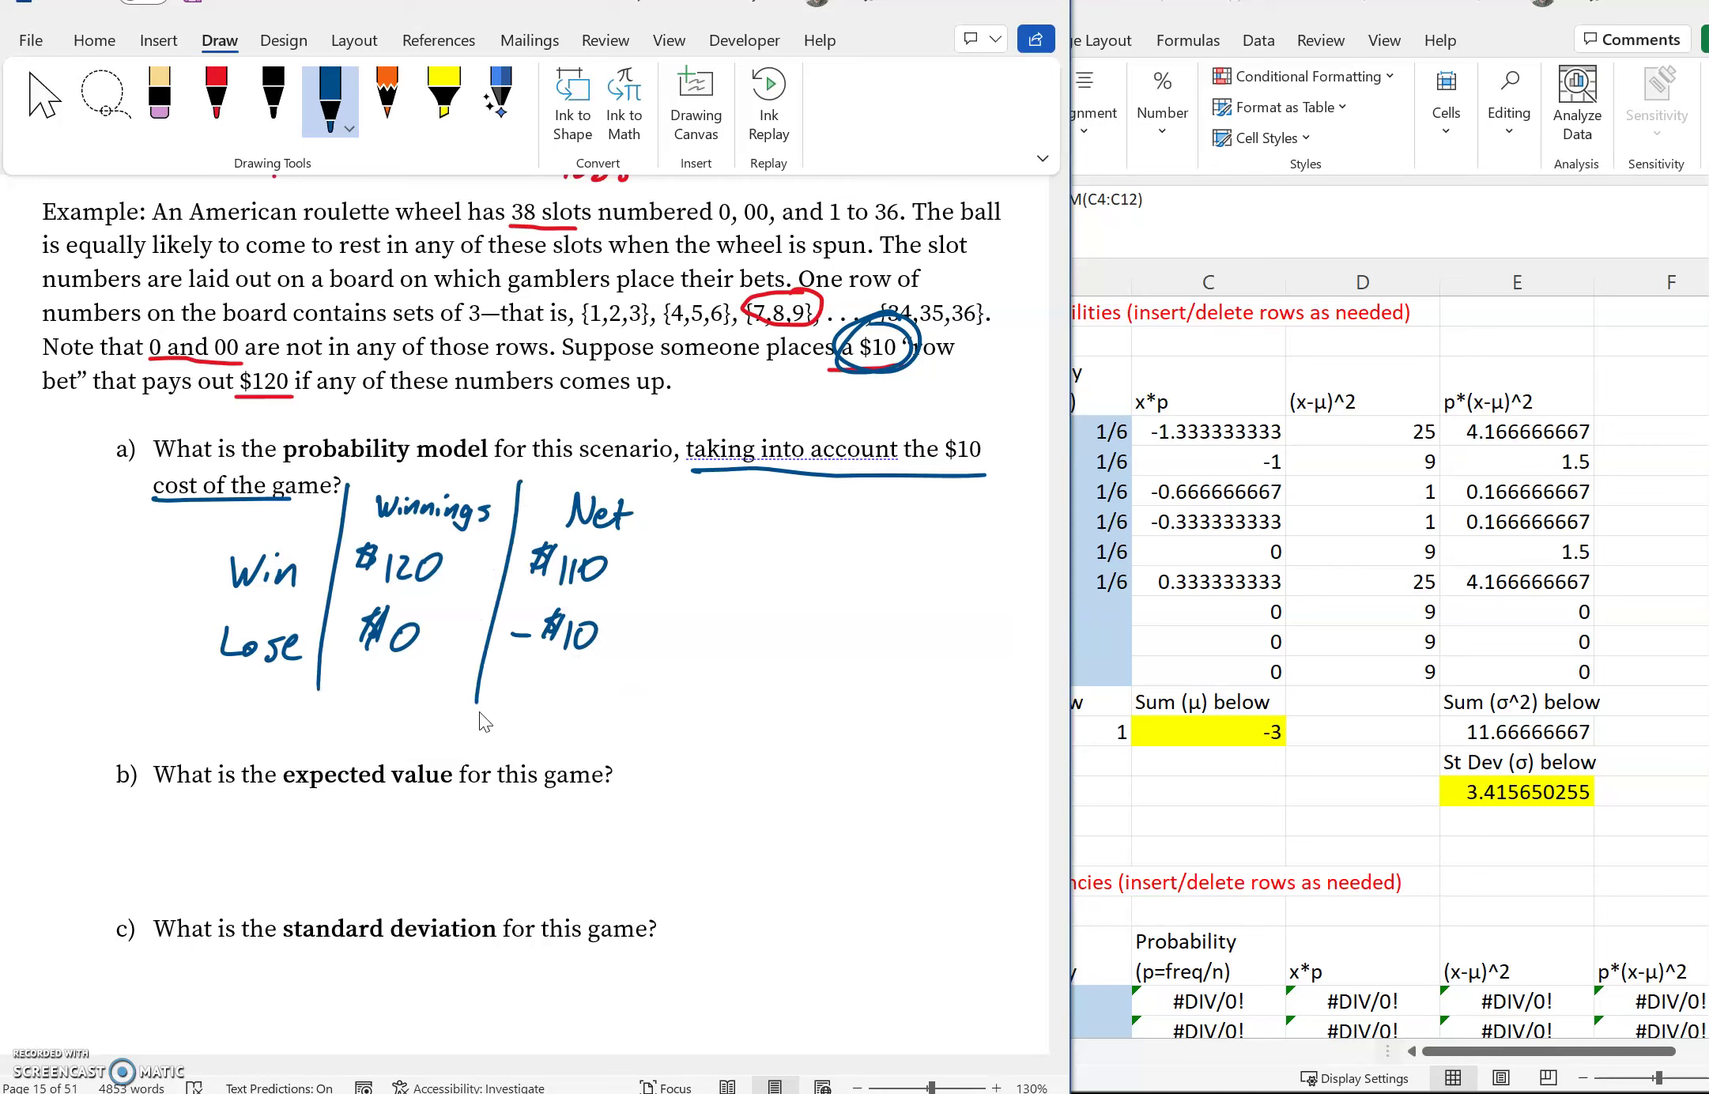
{"action": "left_click_drag", "start_coordinate": [183, 609], "coordinate": [823, 598]}
{"action": "left_click_drag", "start_coordinate": [656, 489], "coordinate": [629, 679]}
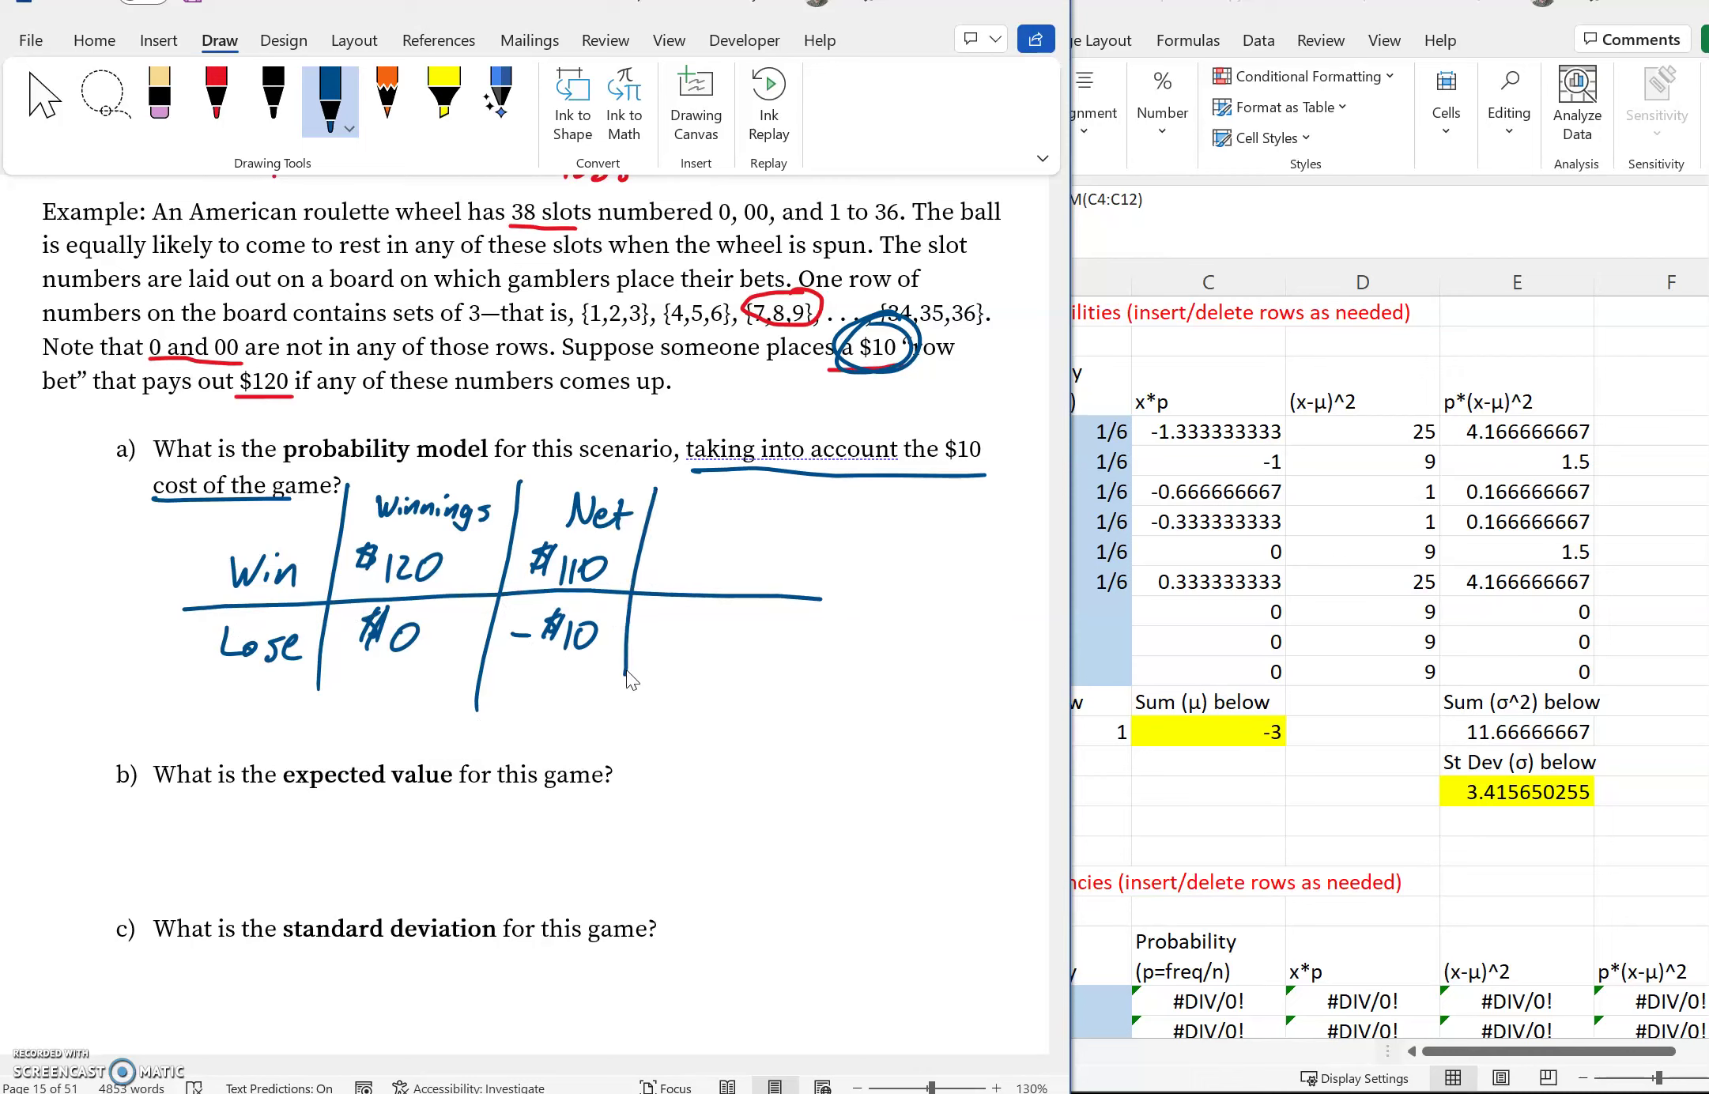
{"action": "left_click_drag", "start_coordinate": [218, 533], "coordinate": [866, 537]}
{"action": "mouse_move", "coordinate": [687, 490]}
{"action": "left_mouse_down"}
{"action": "mouse_move", "coordinate": [681, 522]}
{"action": "mouse_move", "coordinate": [690, 507]}
{"action": "mouse_move", "coordinate": [774, 528]}
{"action": "mouse_move", "coordinate": [839, 506]}
{"action": "mouse_move", "coordinate": [862, 521]}
{"action": "mouse_move", "coordinate": [834, 545]}
{"action": "left_mouse_up"}
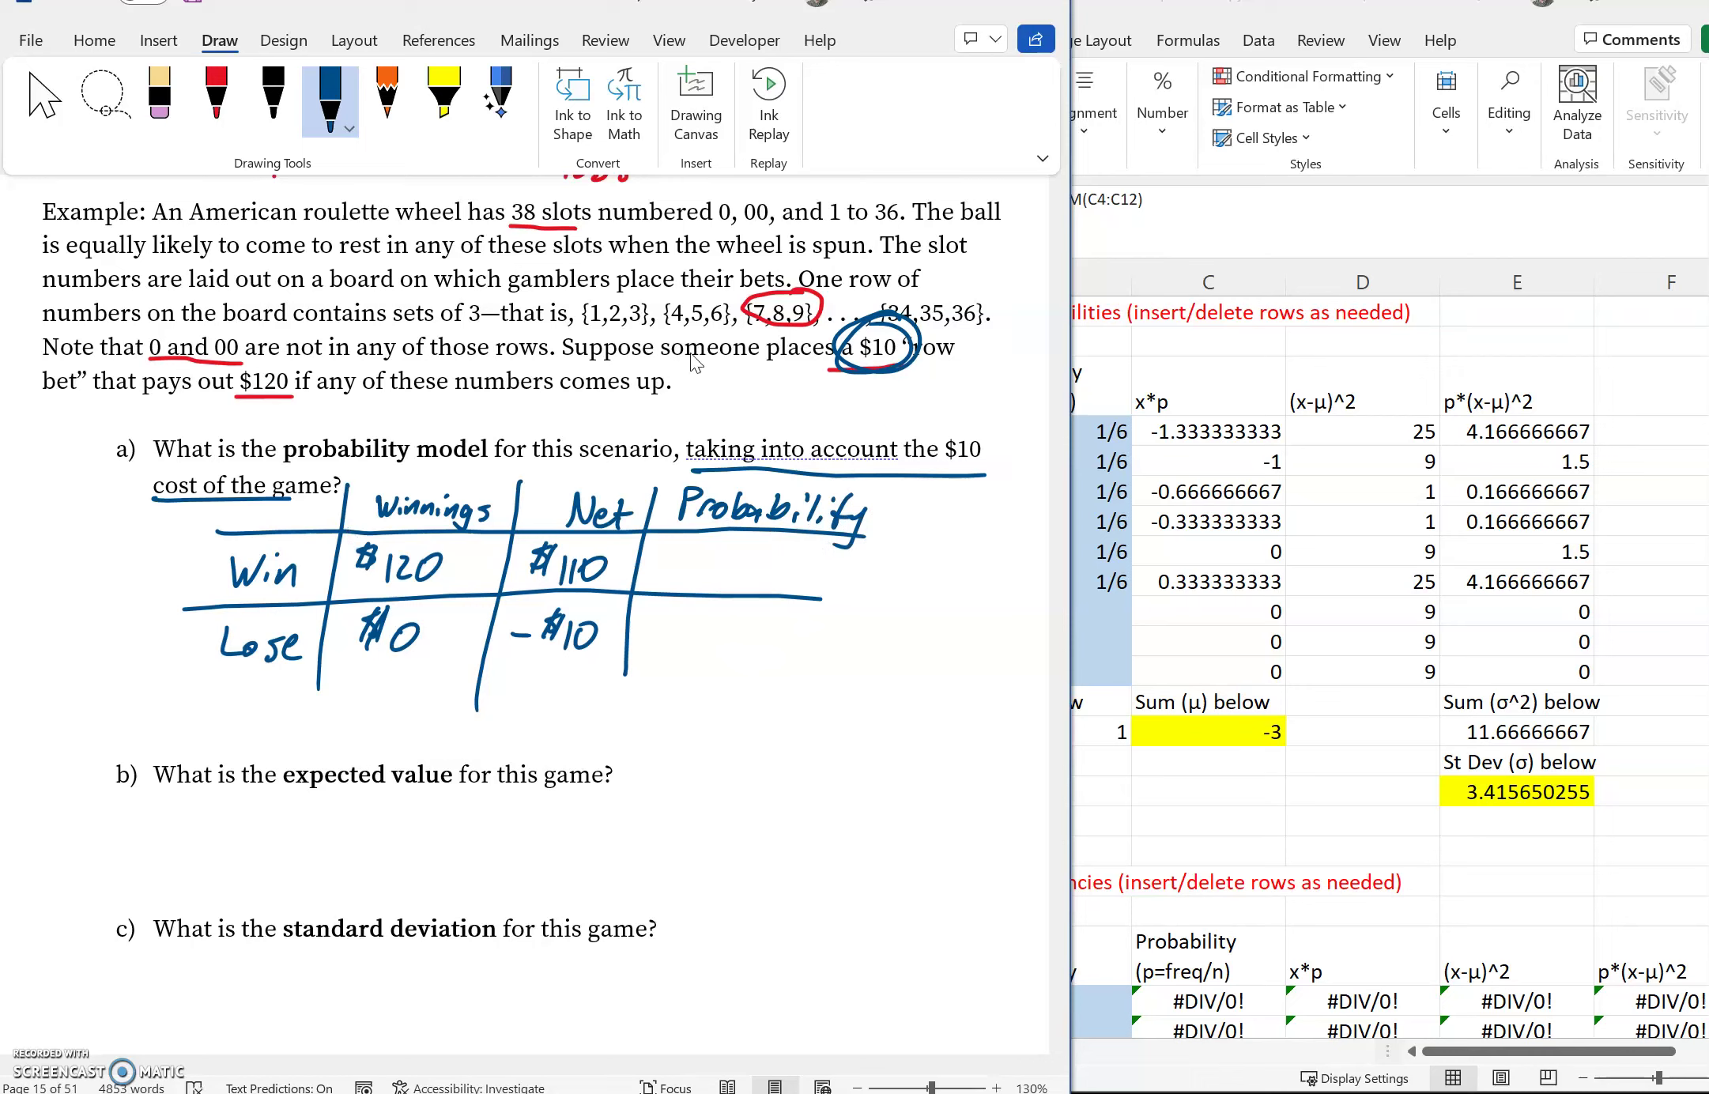
Step: Recircle {7,8,9} in blue and write probabilities 3/38 for Win and 35/38 for Lose
{"action": "mouse_move", "coordinate": [814, 294]}
{"action": "left_mouse_down"}
{"action": "mouse_move", "coordinate": [742, 325]}
{"action": "mouse_move", "coordinate": [838, 326]}
{"action": "mouse_move", "coordinate": [773, 296]}
{"action": "mouse_move", "coordinate": [787, 340]}
{"action": "mouse_move", "coordinate": [744, 340]}
{"action": "left_mouse_up"}
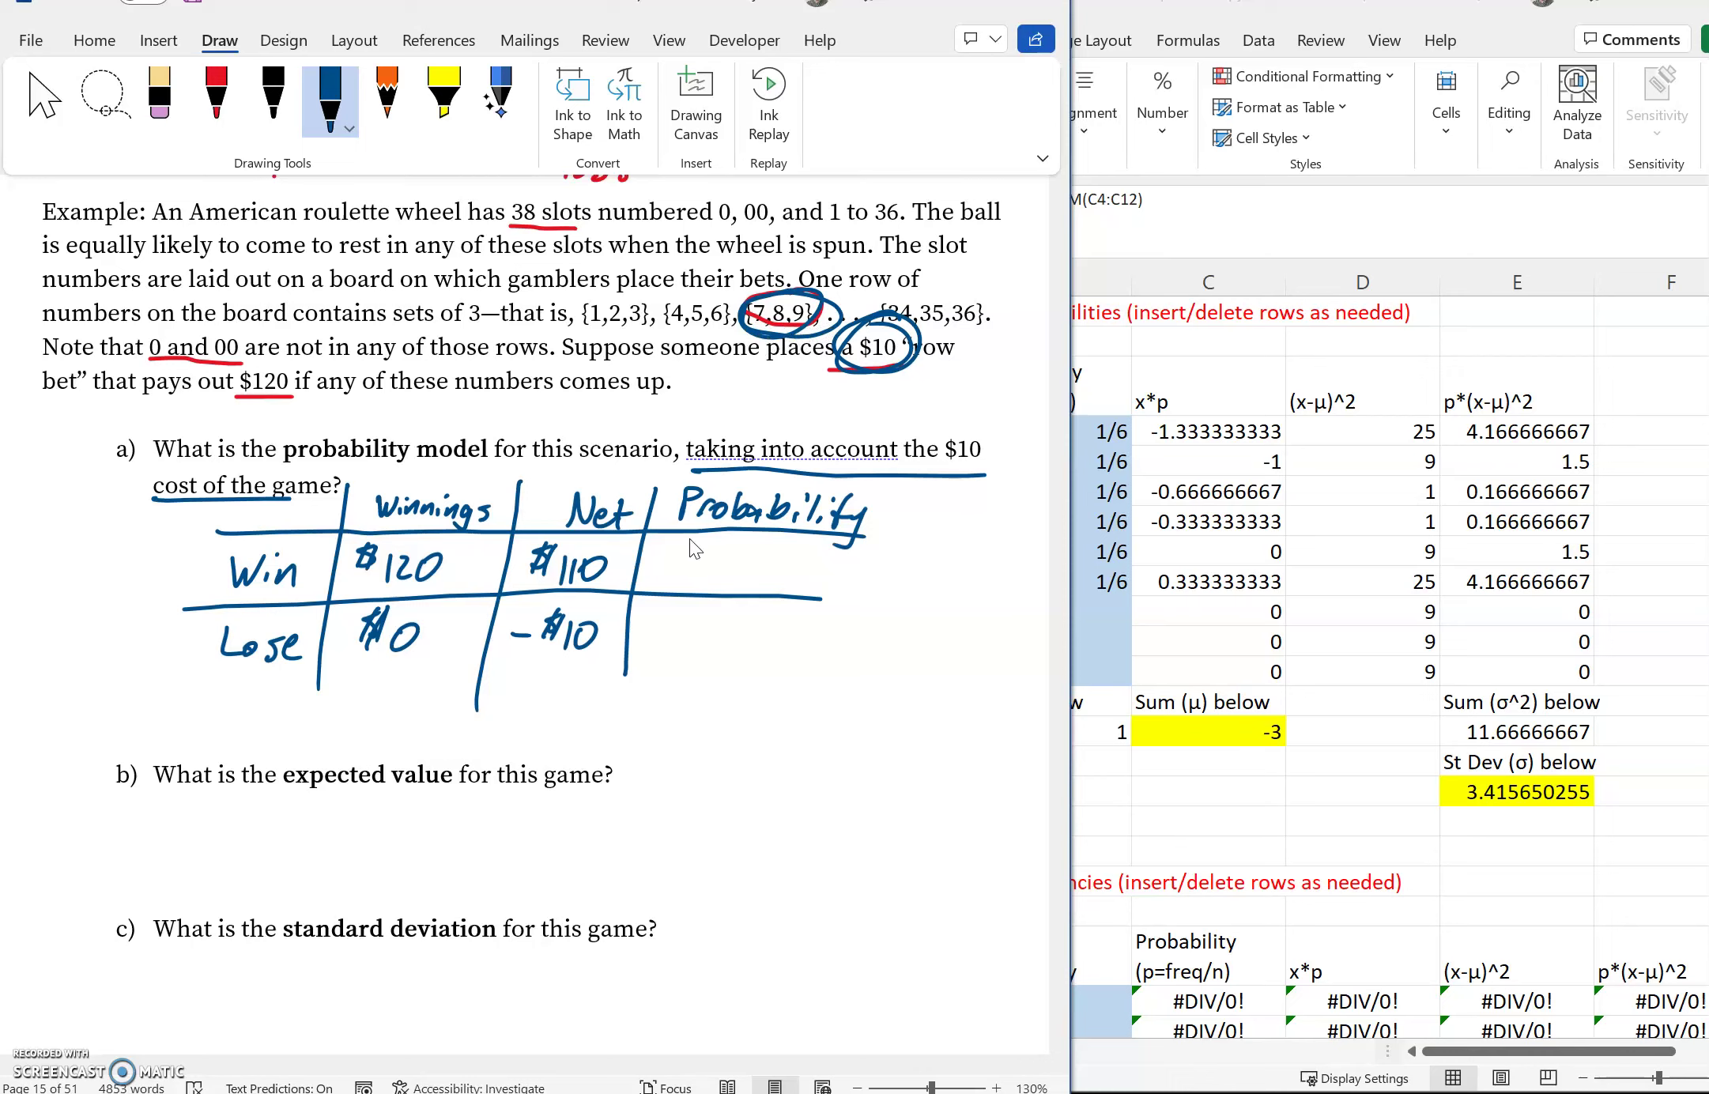
{"action": "left_click_drag", "start_coordinate": [696, 544], "coordinate": [692, 565]}
{"action": "mouse_move", "coordinate": [750, 546]}
{"action": "left_mouse_down"}
{"action": "mouse_move", "coordinate": [714, 589]}
{"action": "mouse_move", "coordinate": [755, 601]}
{"action": "mouse_move", "coordinate": [795, 566]}
{"action": "left_mouse_up"}
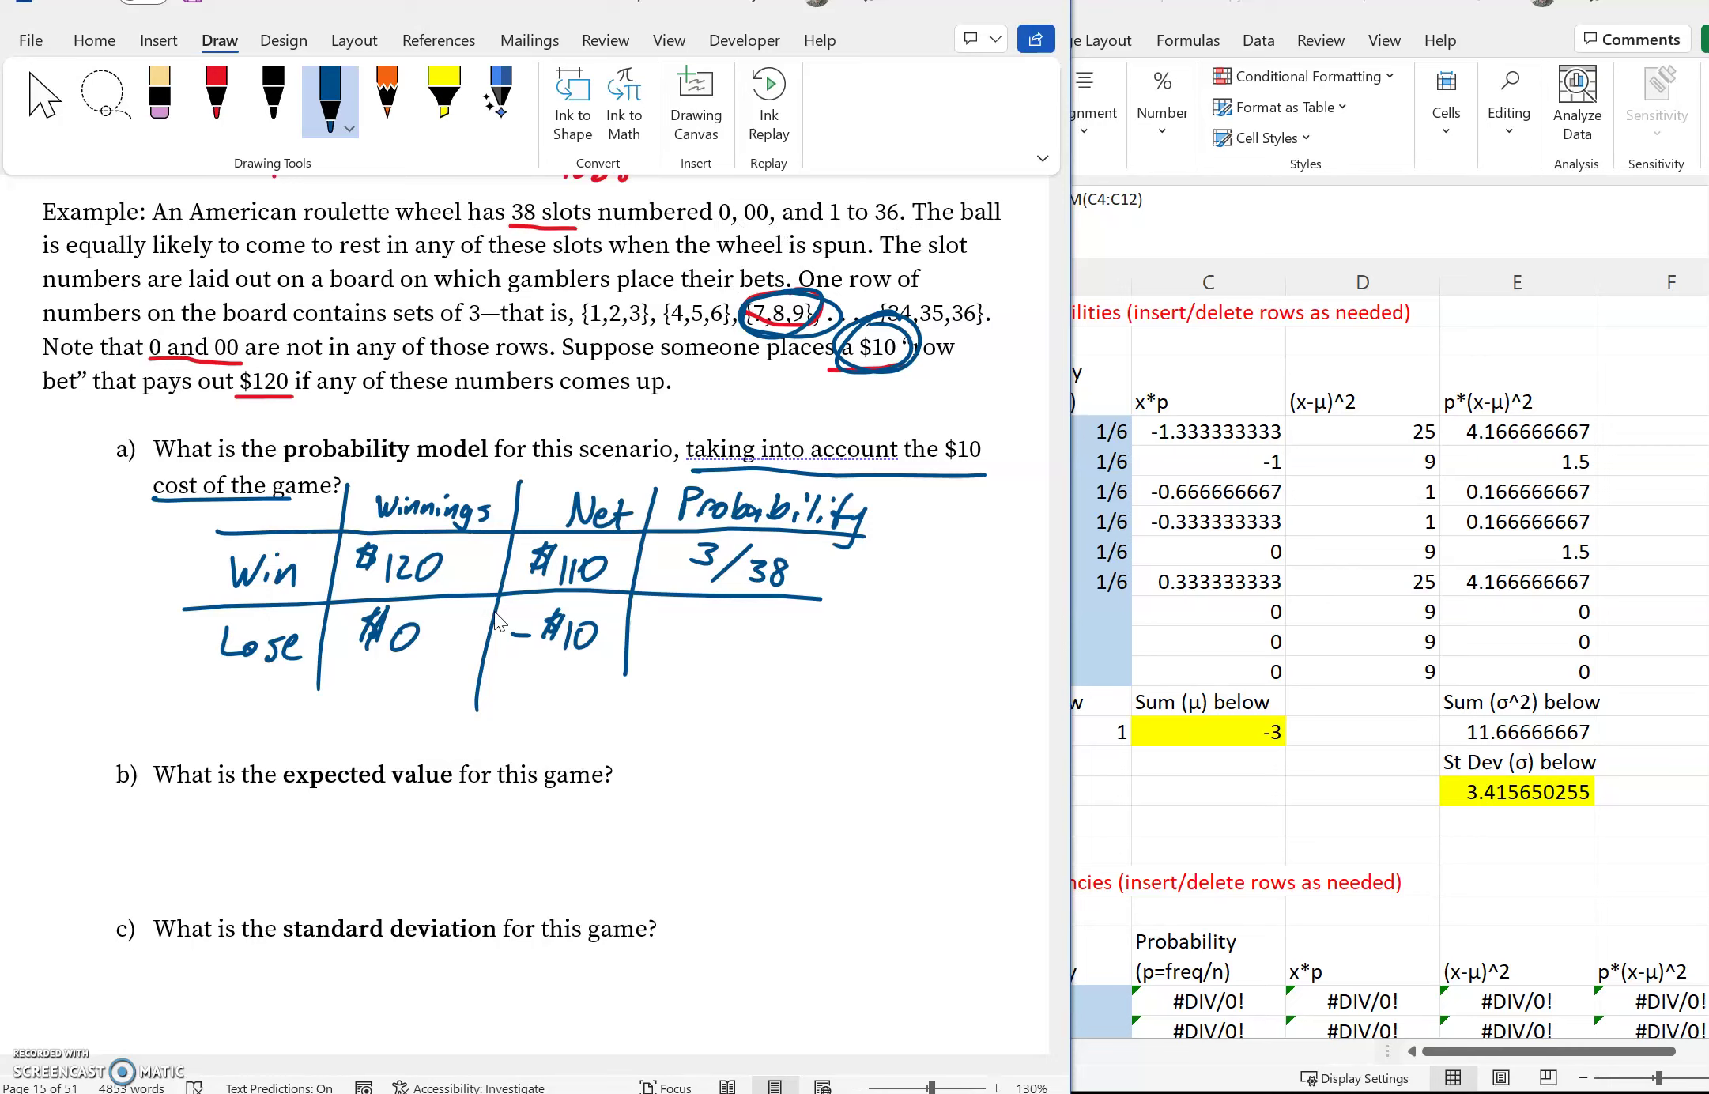
{"action": "mouse_move", "coordinate": [669, 614]}
{"action": "left_mouse_down"}
{"action": "mouse_move", "coordinate": [672, 635]}
{"action": "mouse_move", "coordinate": [699, 624]}
{"action": "mouse_move", "coordinate": [722, 661]}
{"action": "mouse_move", "coordinate": [762, 642]}
{"action": "left_mouse_up"}
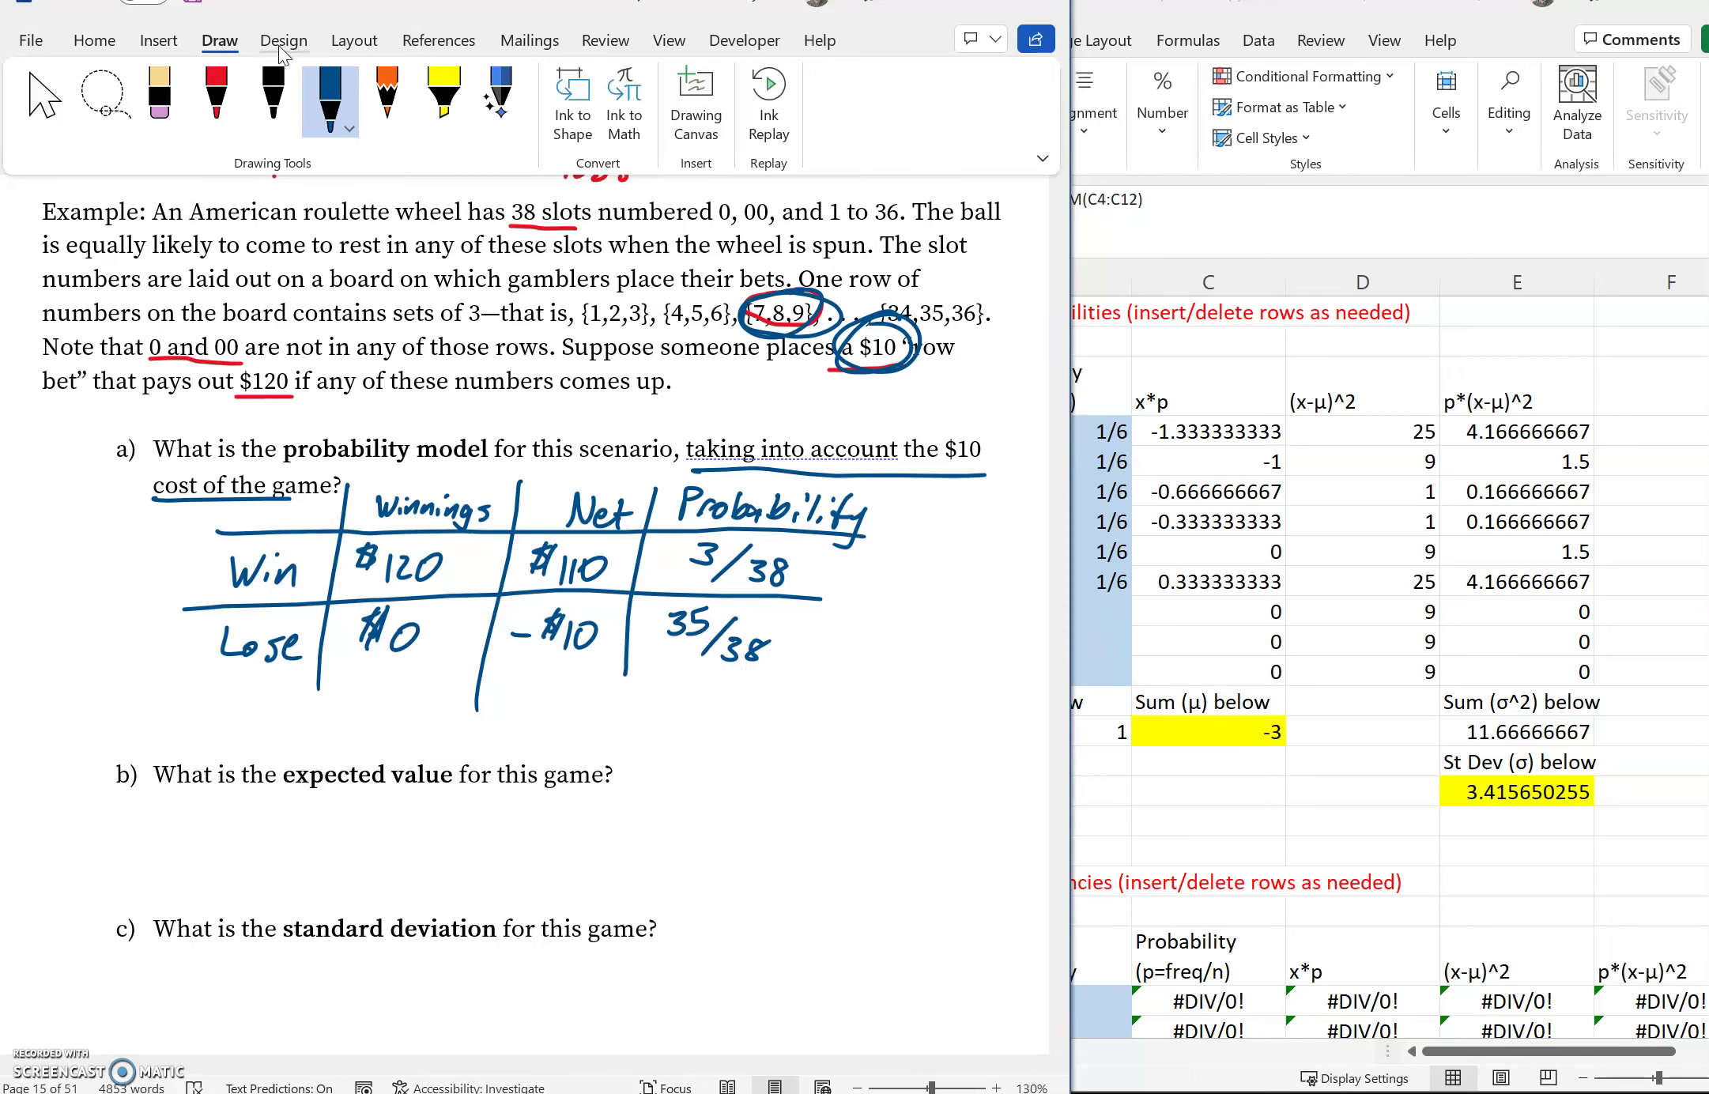
Step: Draw a red box around the Net and Probability columns
{"action": "left_click", "coordinate": [212, 93]}
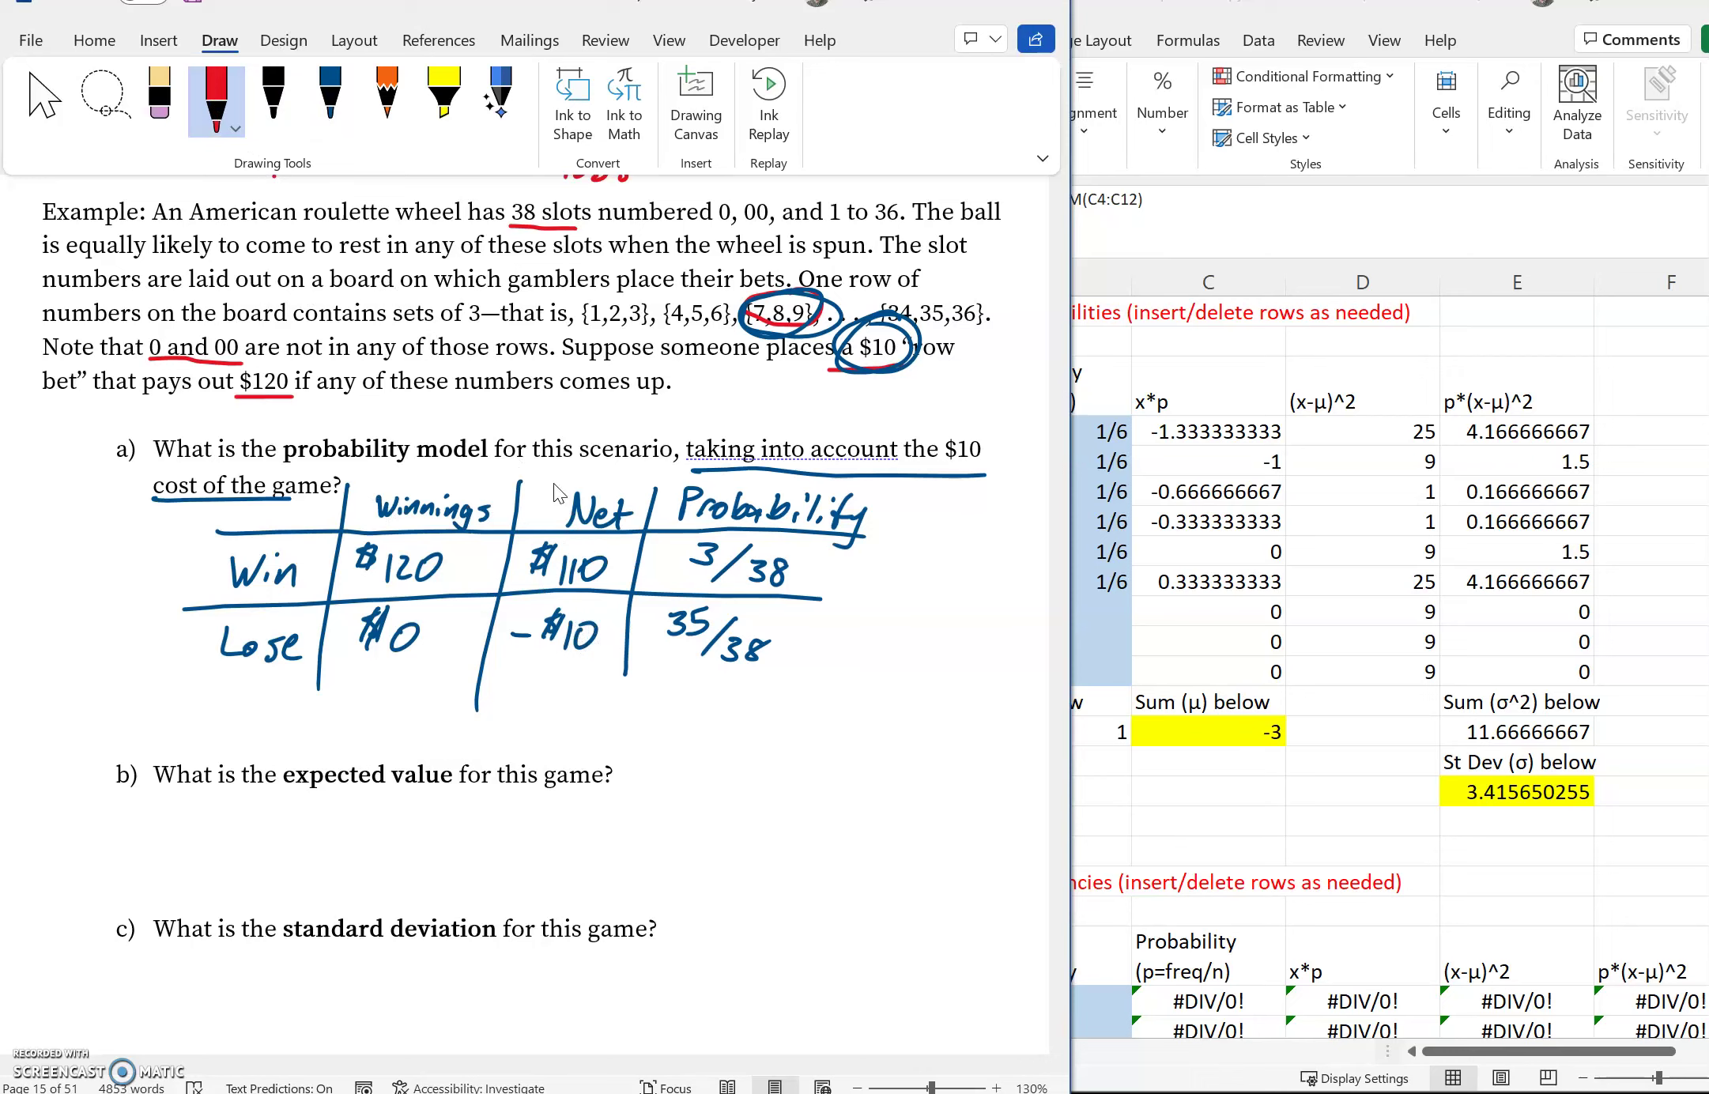
{"action": "left_click_drag", "start_coordinate": [538, 687], "coordinate": [790, 692]}
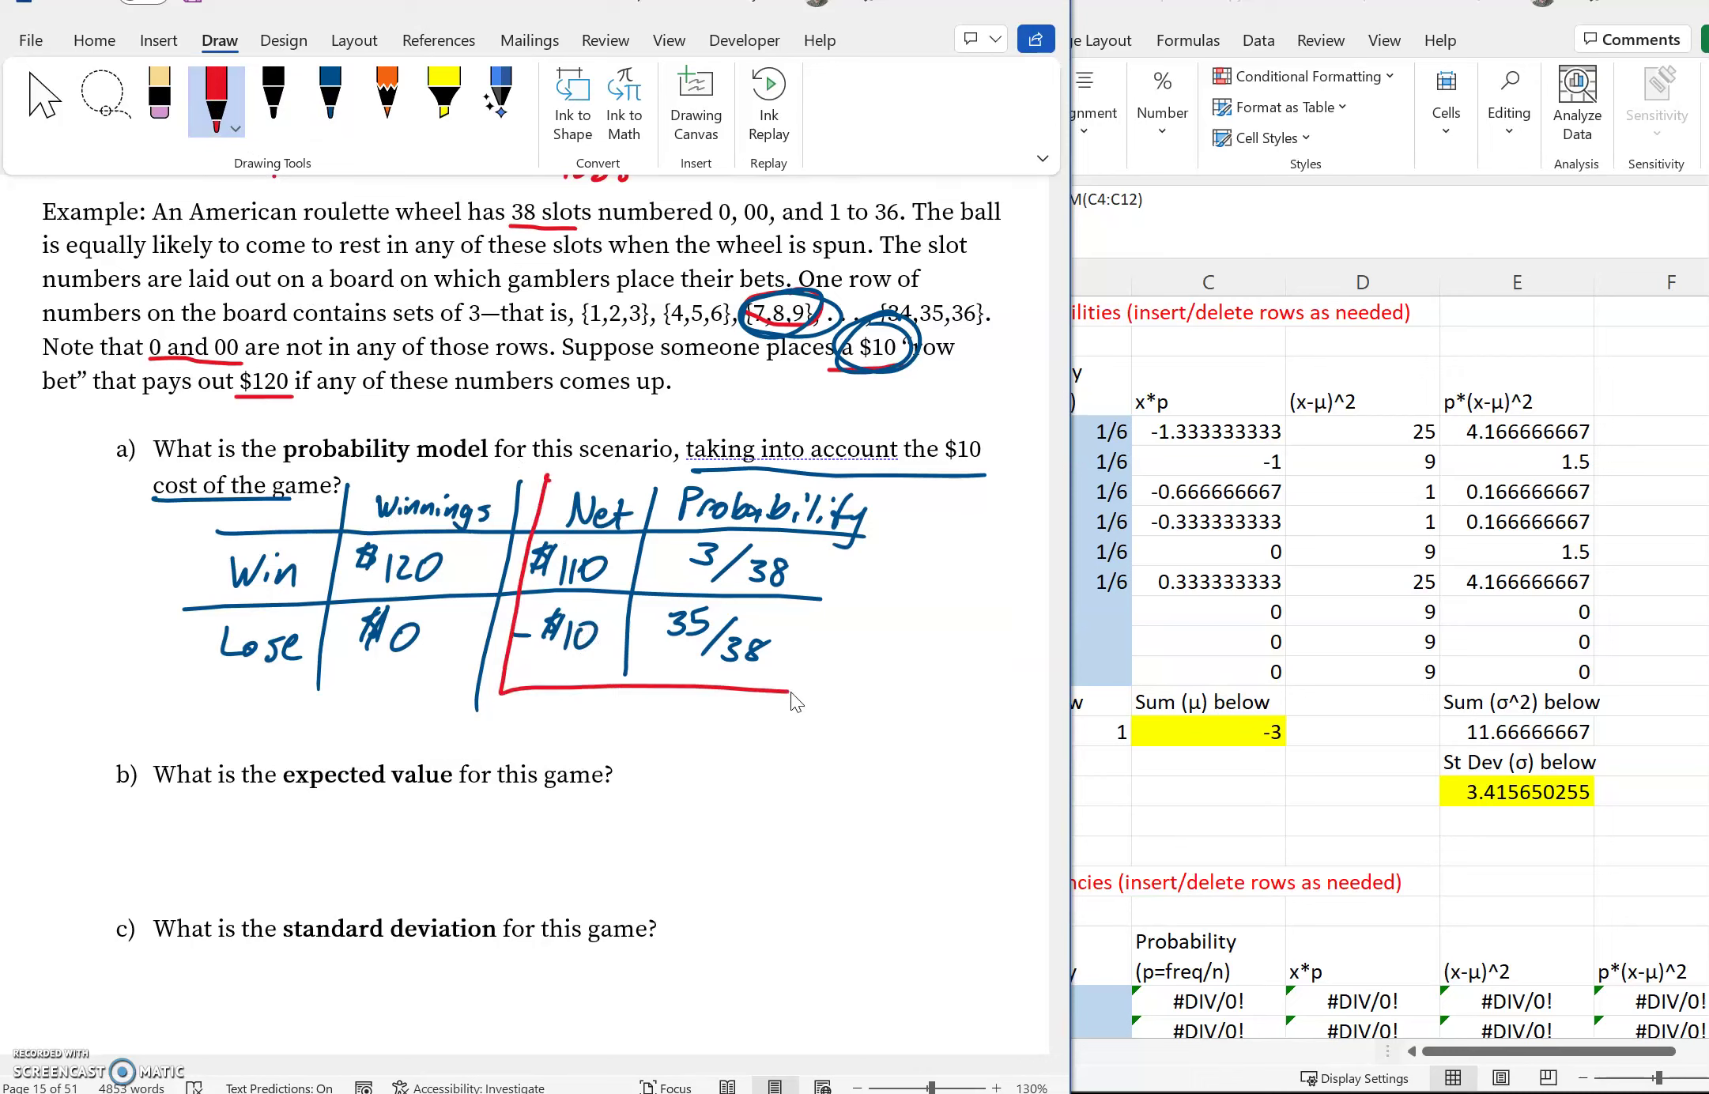
{"action": "left_click_drag", "start_coordinate": [690, 492], "coordinate": [543, 477]}
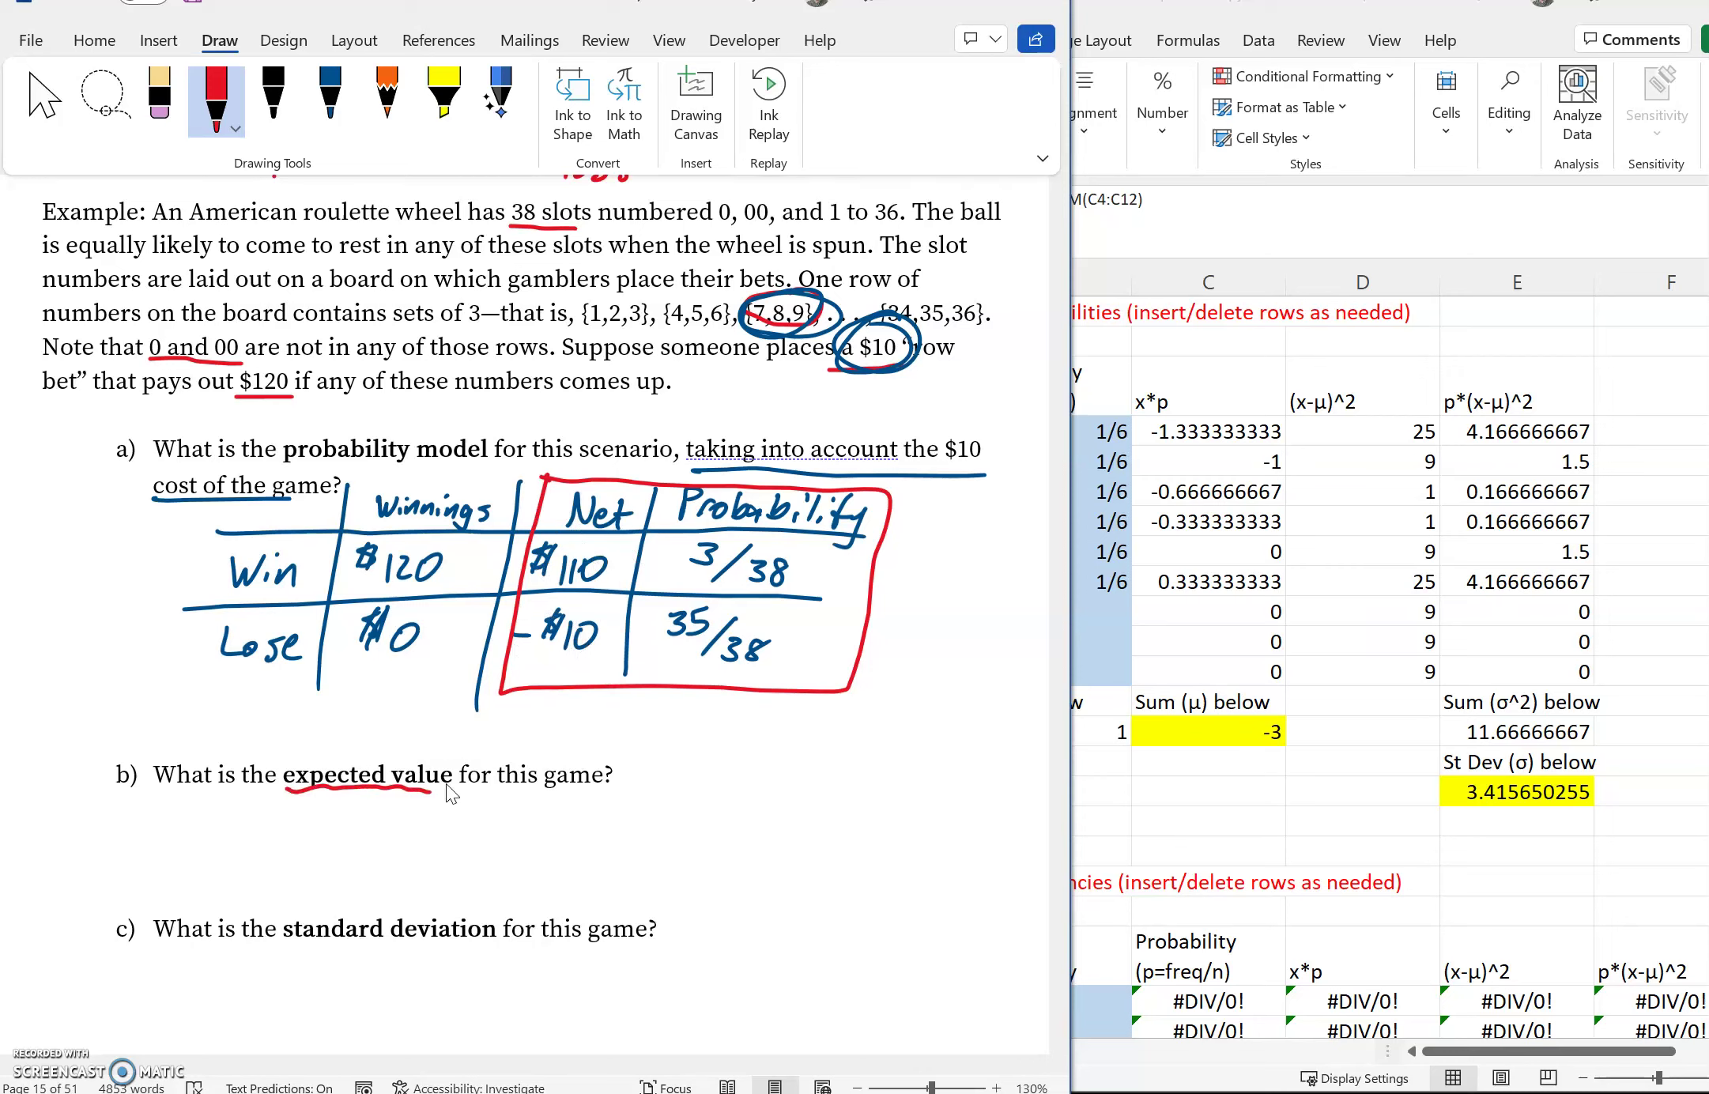
Step: In the Excel template, clear the old sample data and enter 110 with probability =3/38
{"action": "key", "text": "alt+Tab"}
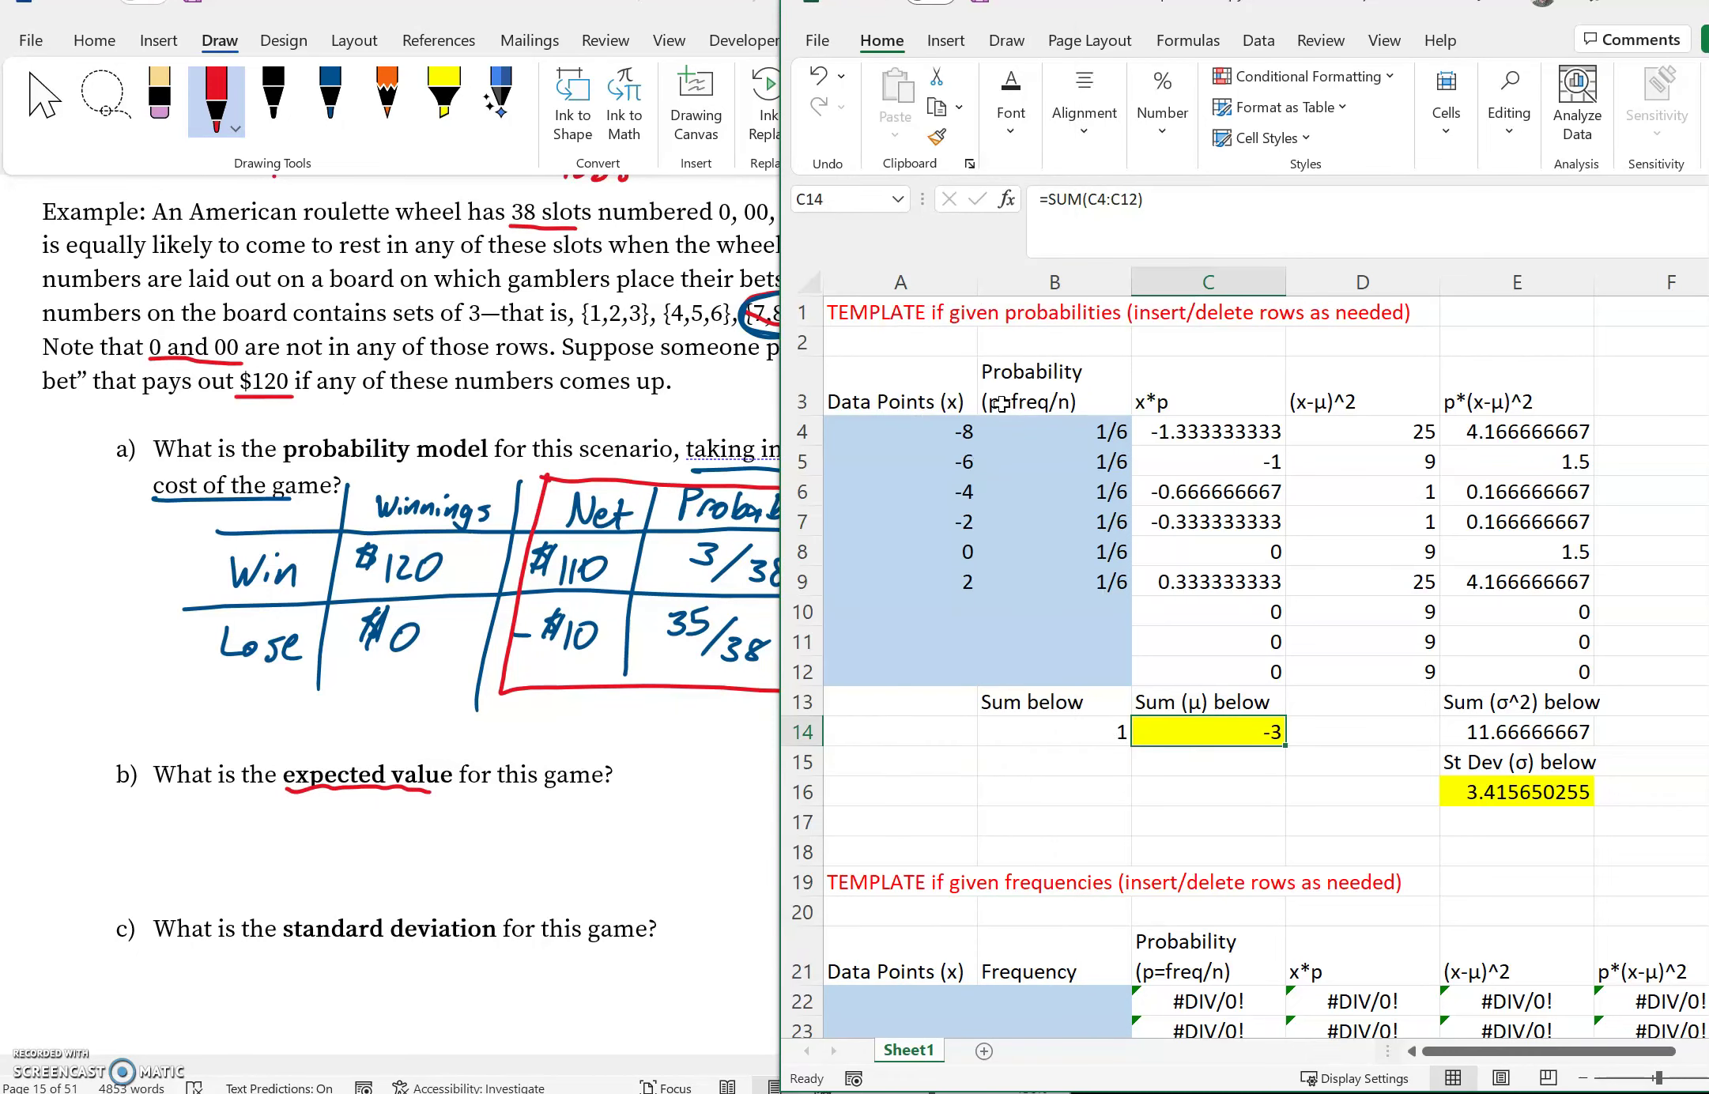
{"action": "left_click_drag", "start_coordinate": [913, 433], "coordinate": [1036, 605]}
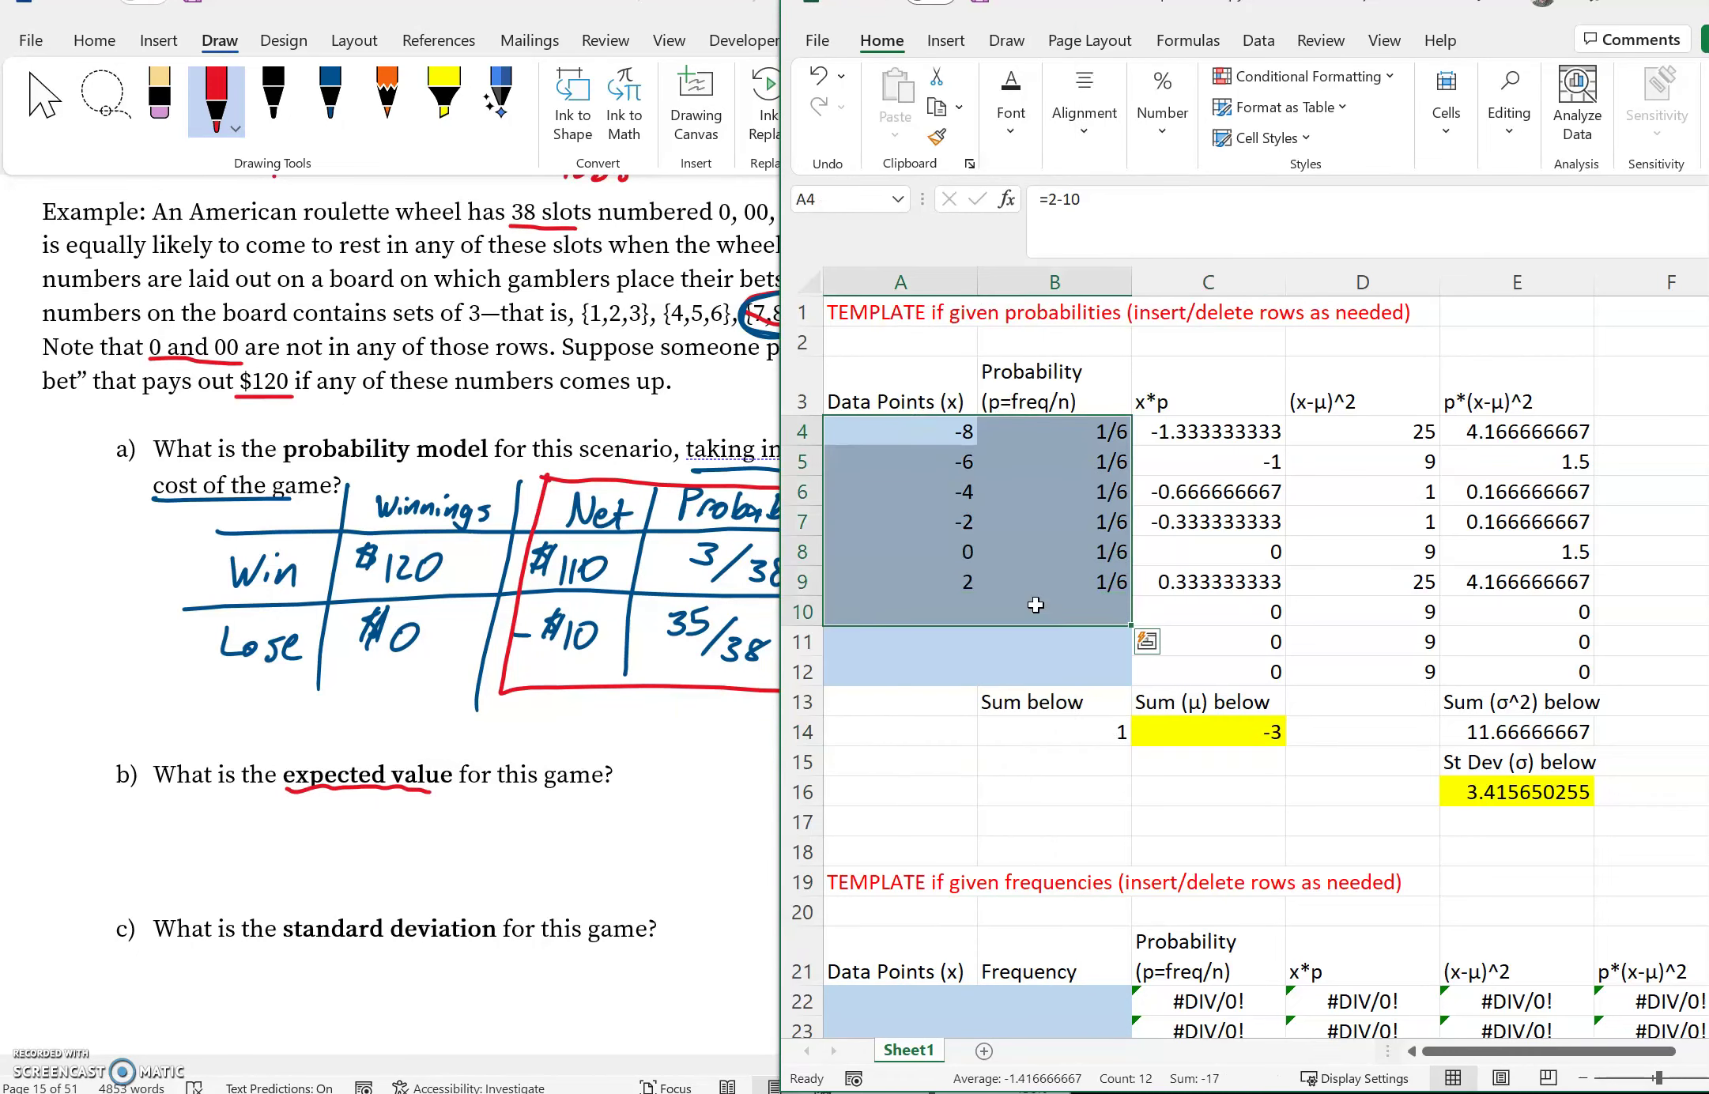
{"action": "left_click_drag", "start_coordinate": [1036, 605], "coordinate": [981, 428]}
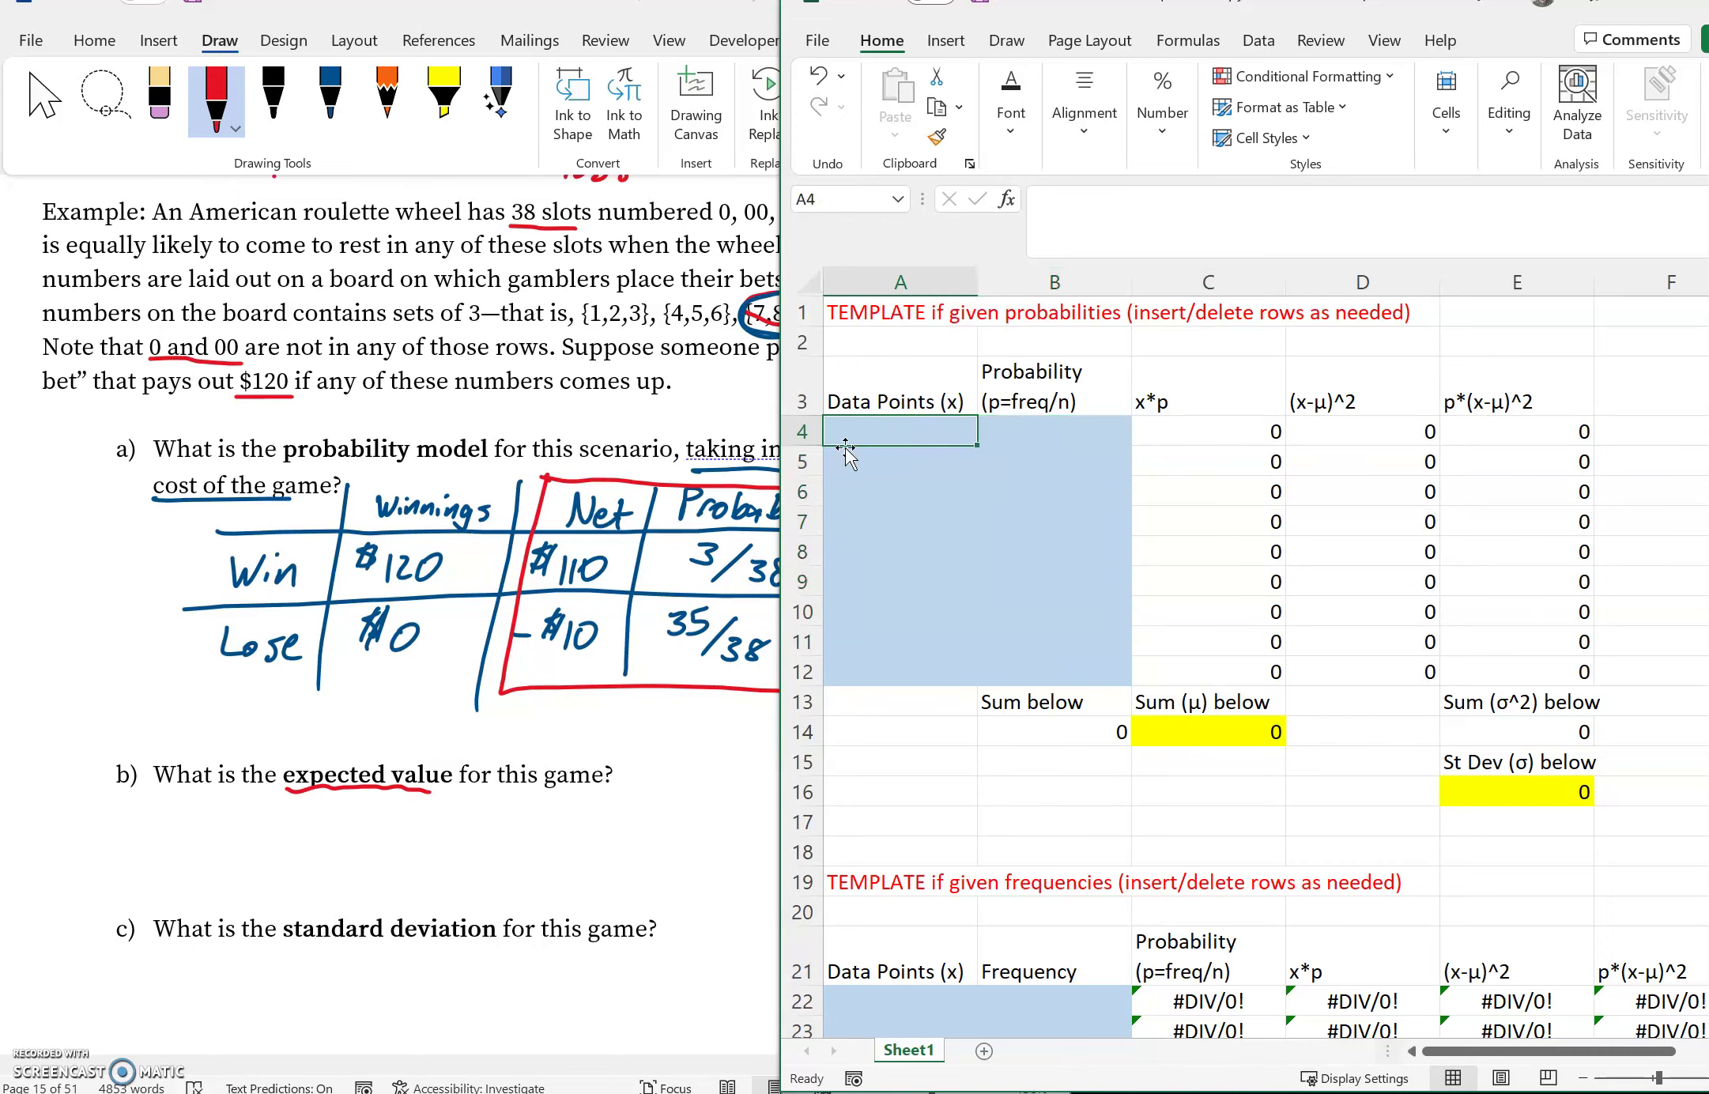
{"action": "type", "text": "110"}
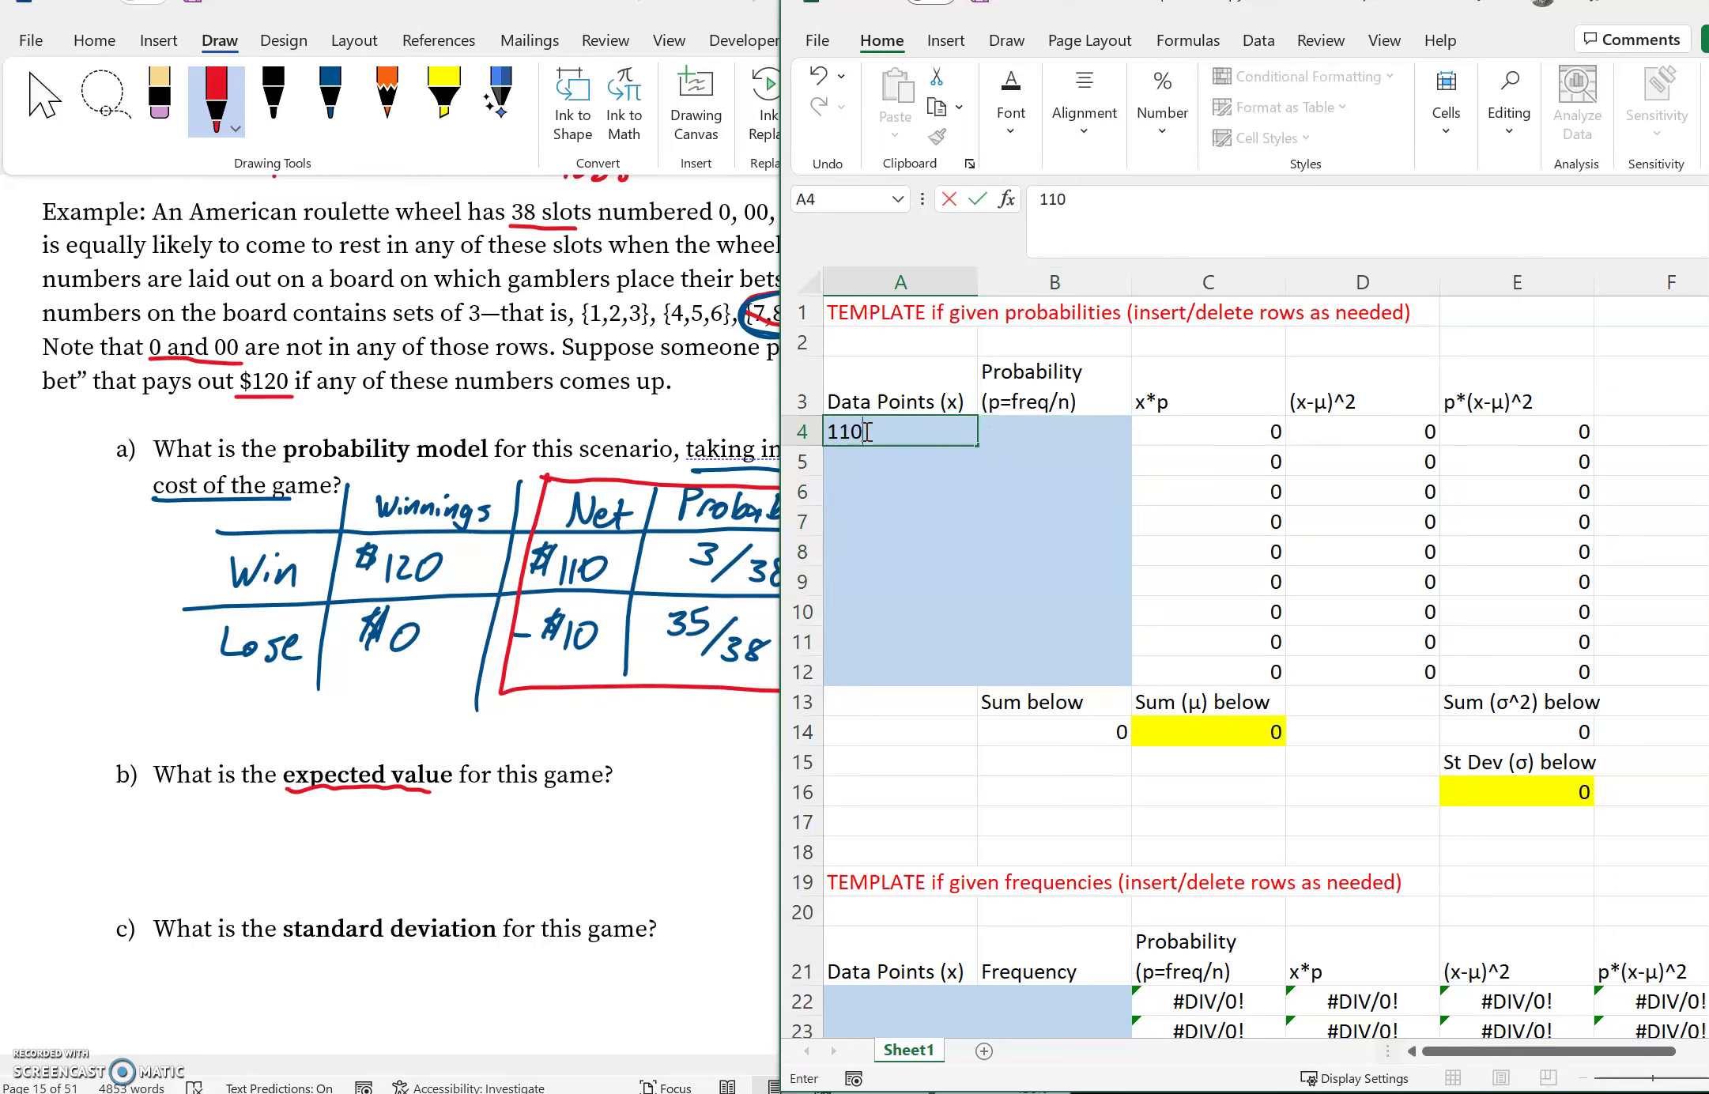
{"action": "key", "text": "Tab"}
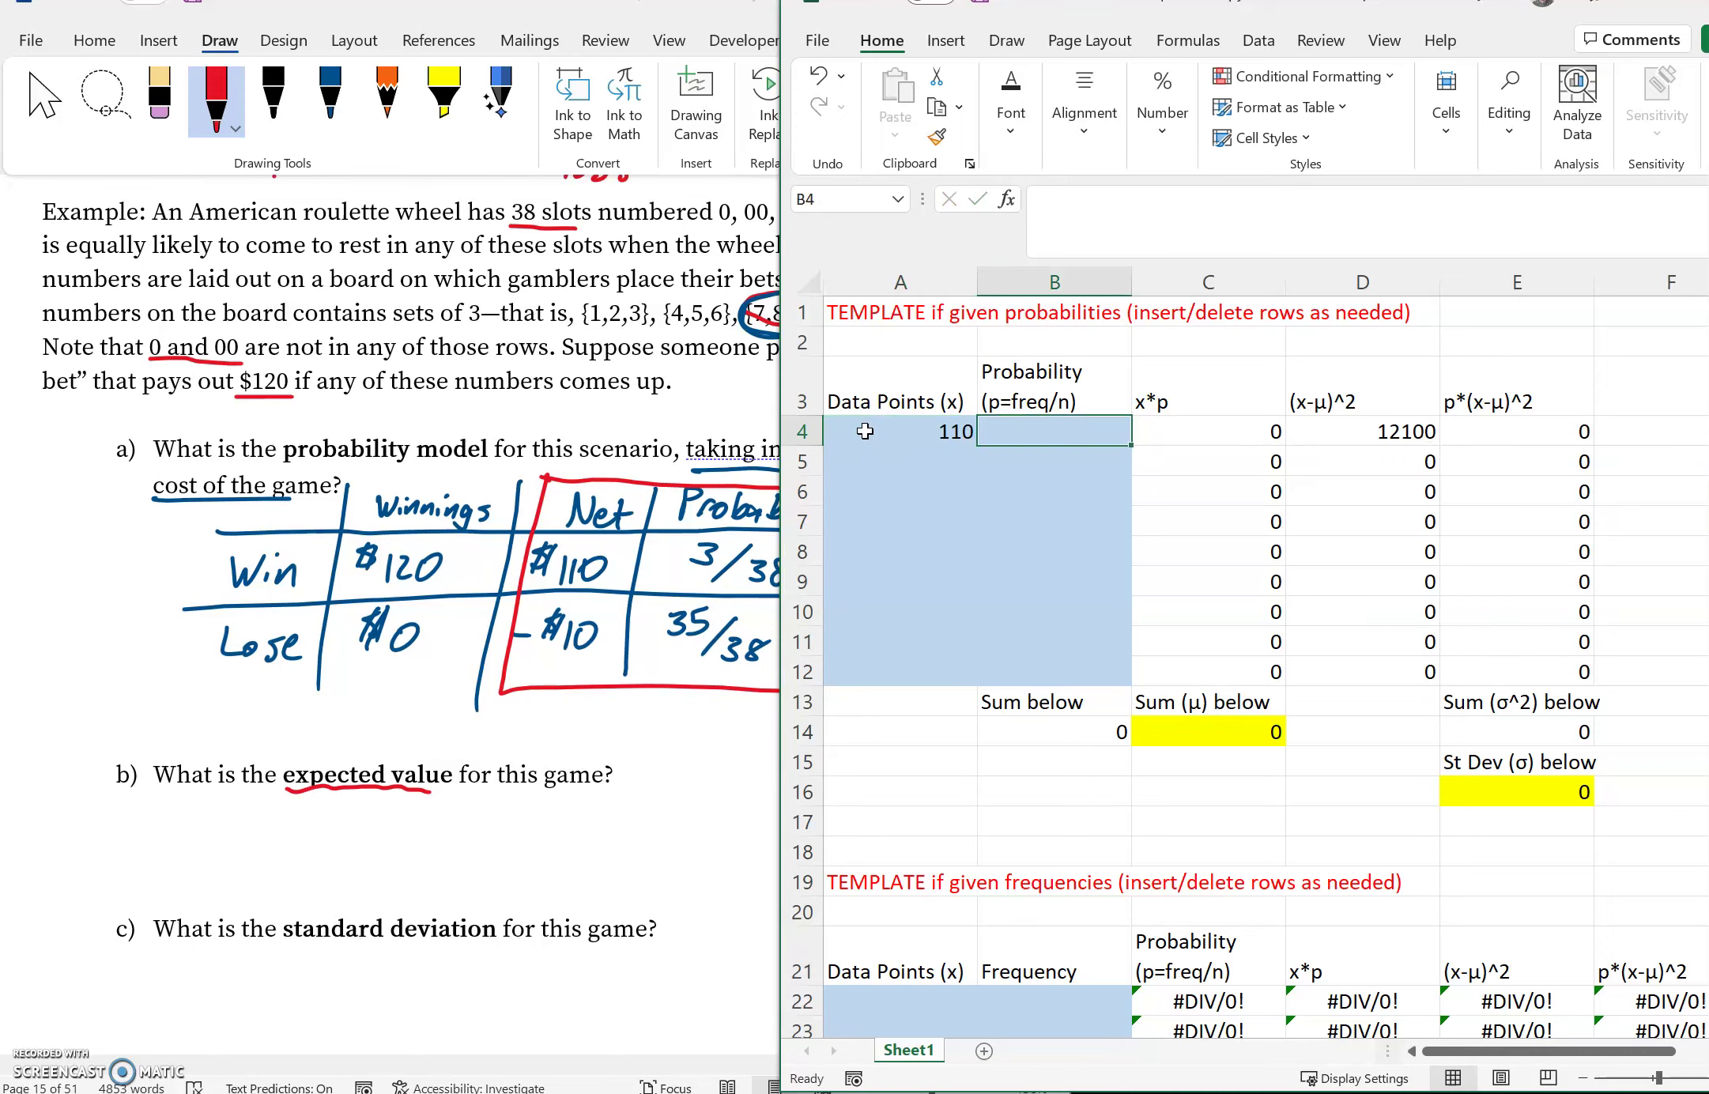
{"action": "type", "text": "=3"}
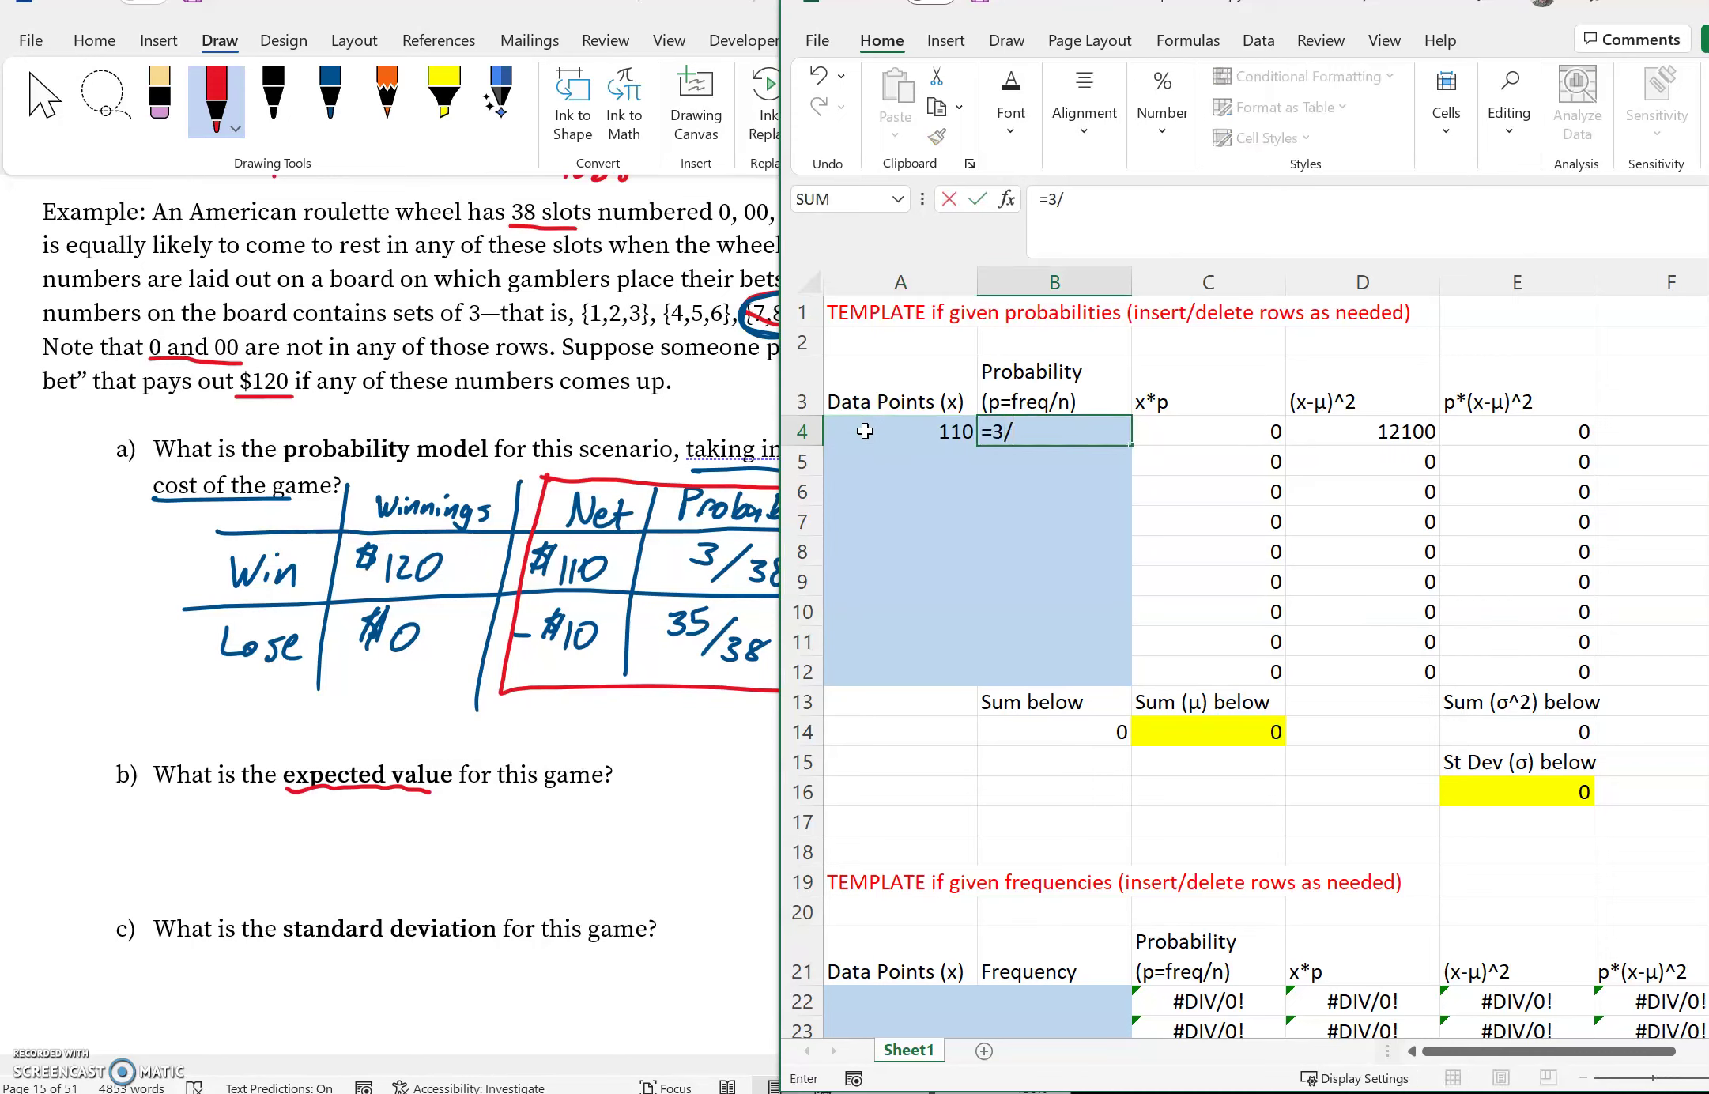
{"action": "type", "text": "/38"}
{"action": "key", "text": "Return"}
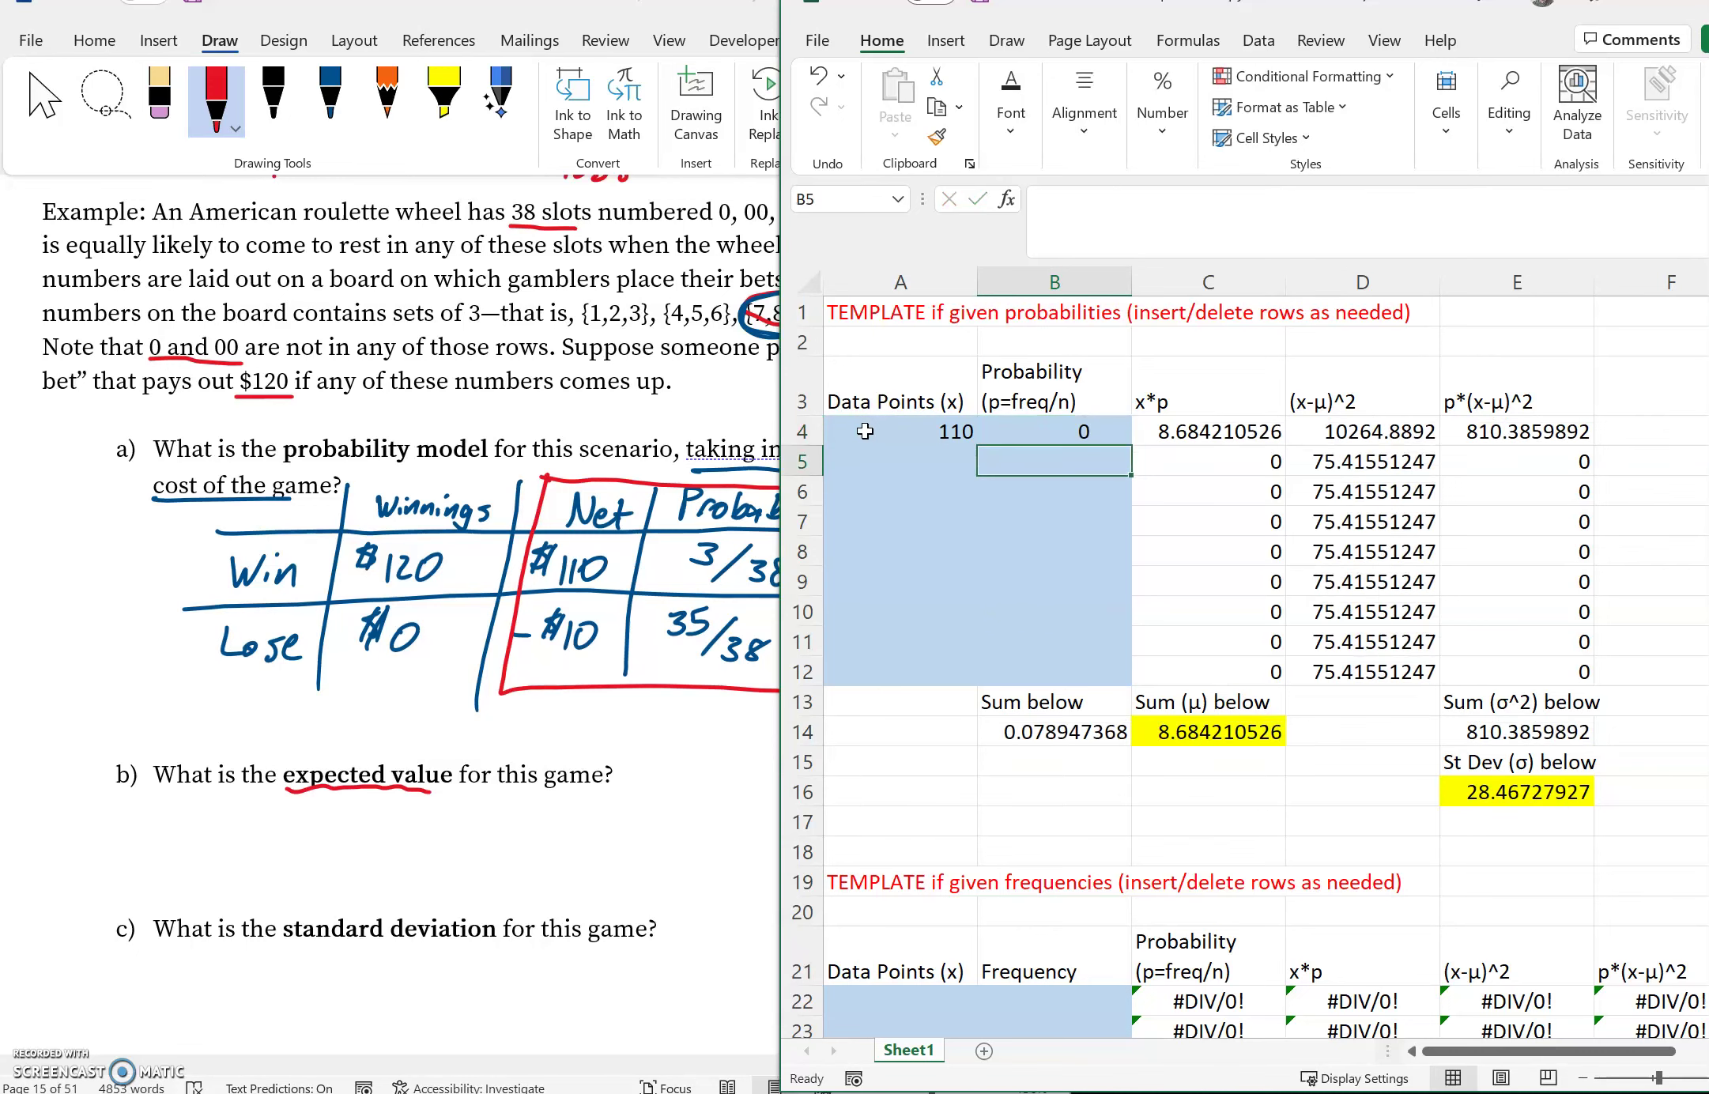
Step: Format the 3/38 probability cell as a Fraction with up to two digits
{"action": "left_click", "coordinate": [1062, 428]}
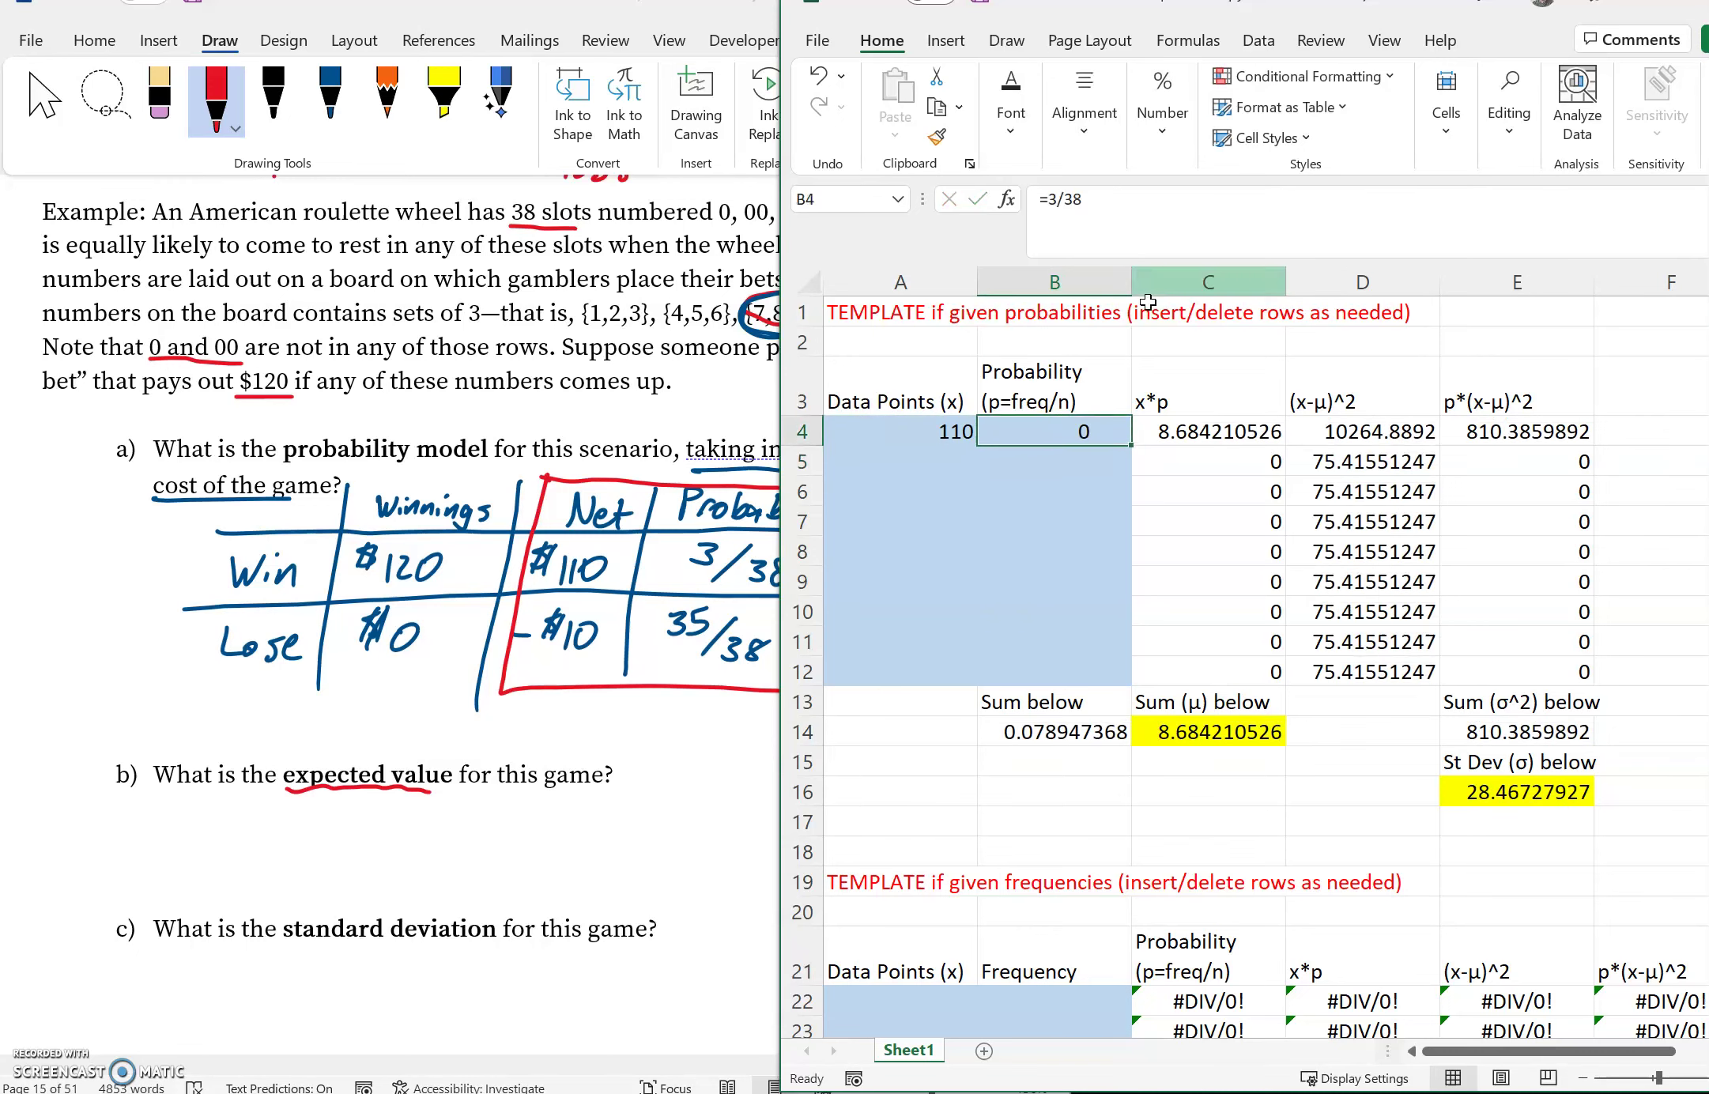
{"action": "left_click", "coordinate": [1162, 103]}
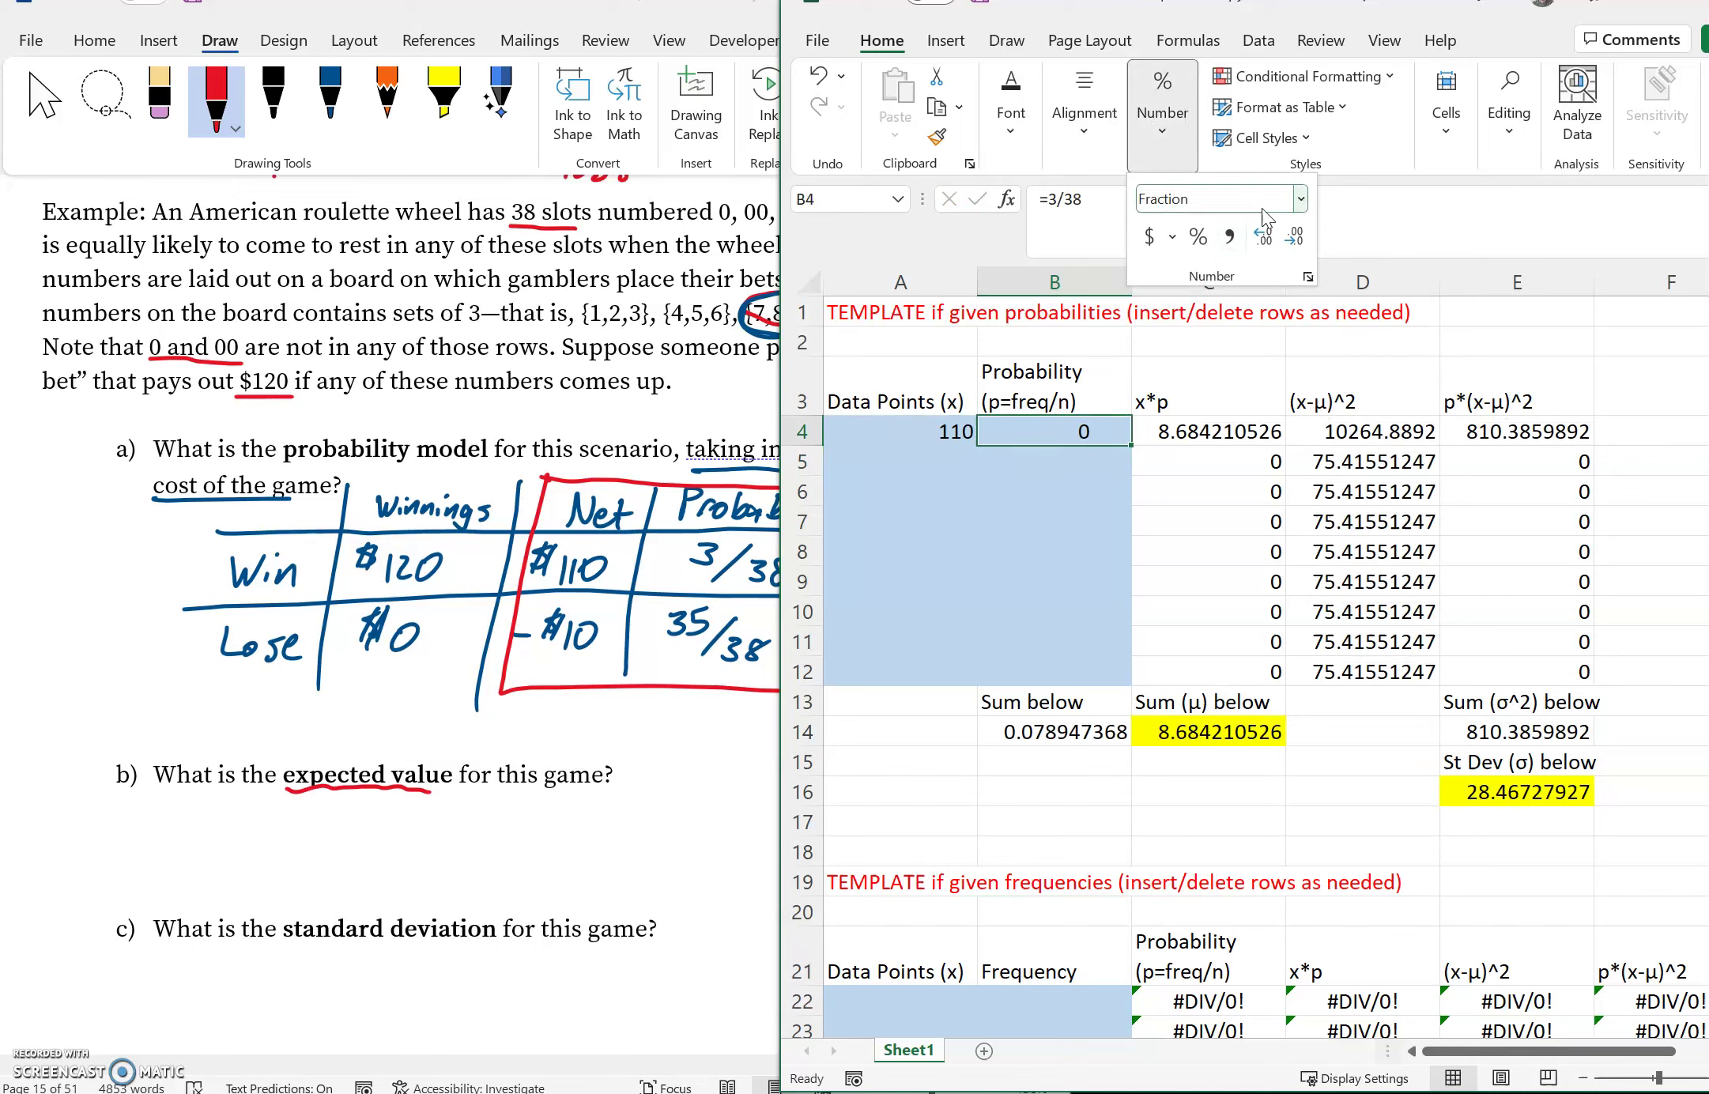
{"action": "left_click", "coordinate": [1308, 275]}
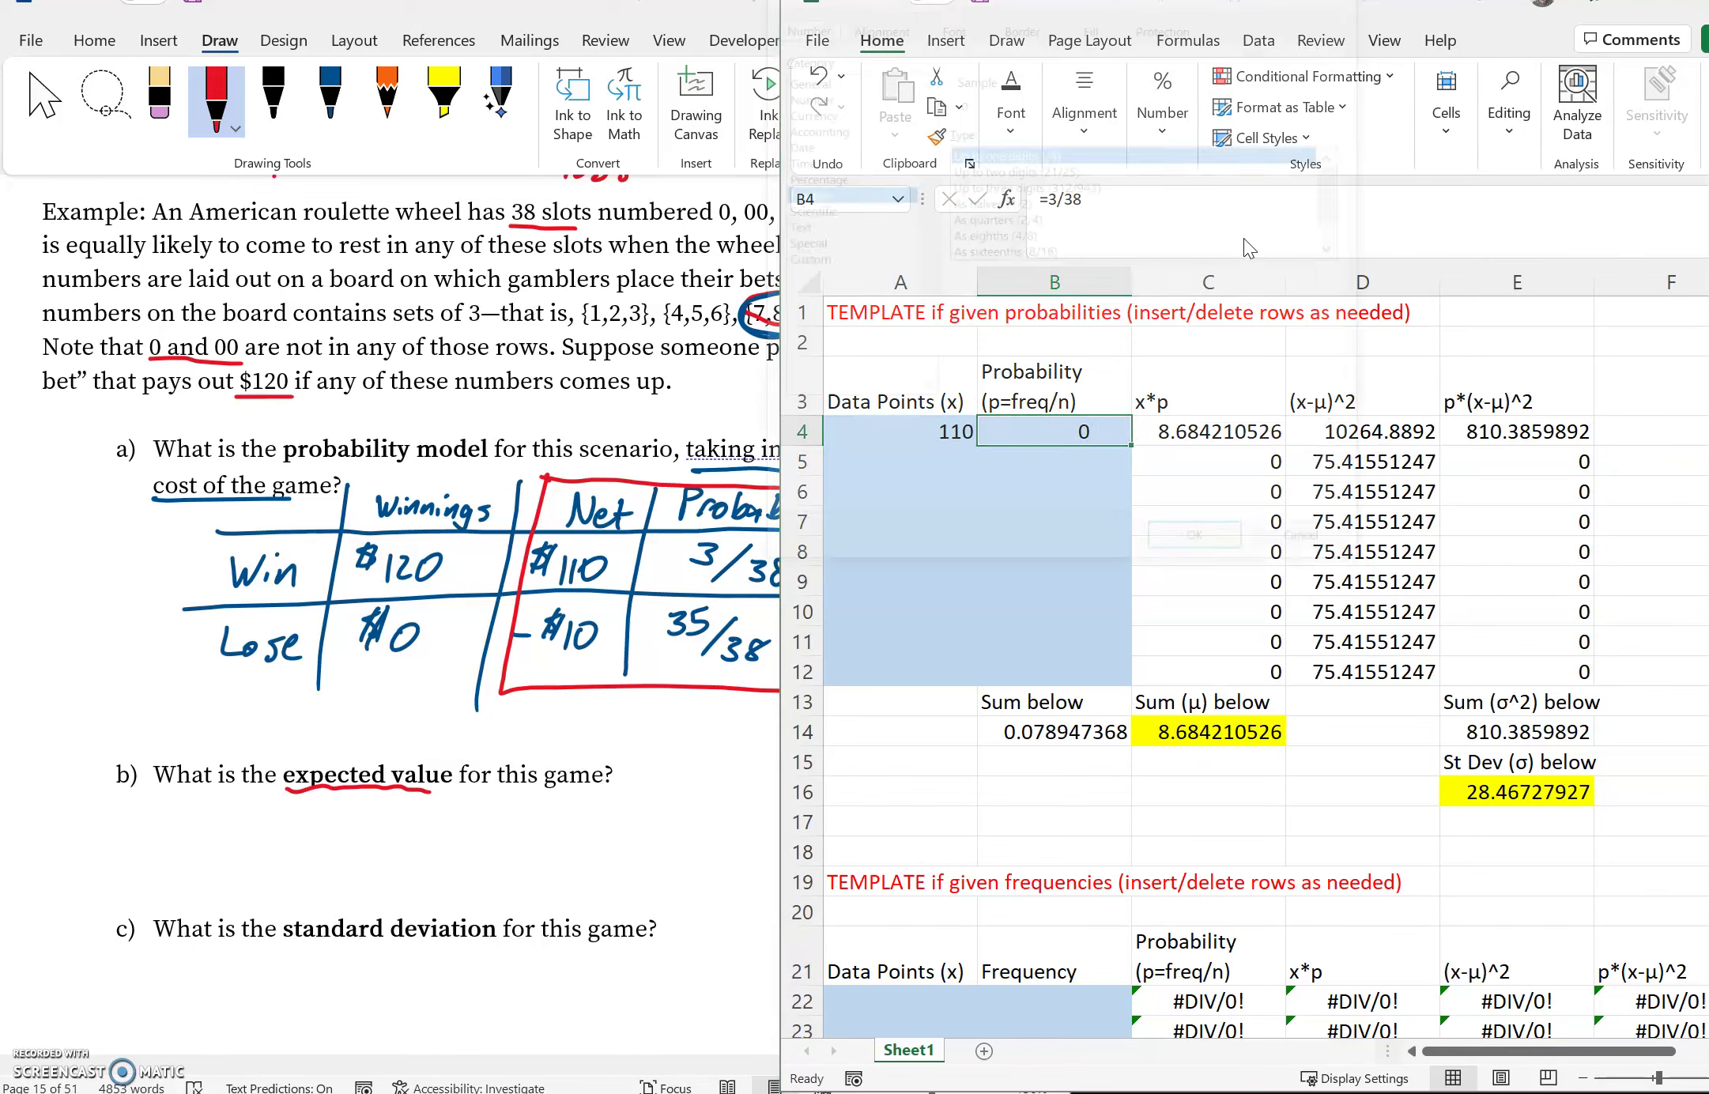
{"action": "left_click", "coordinate": [1058, 170]}
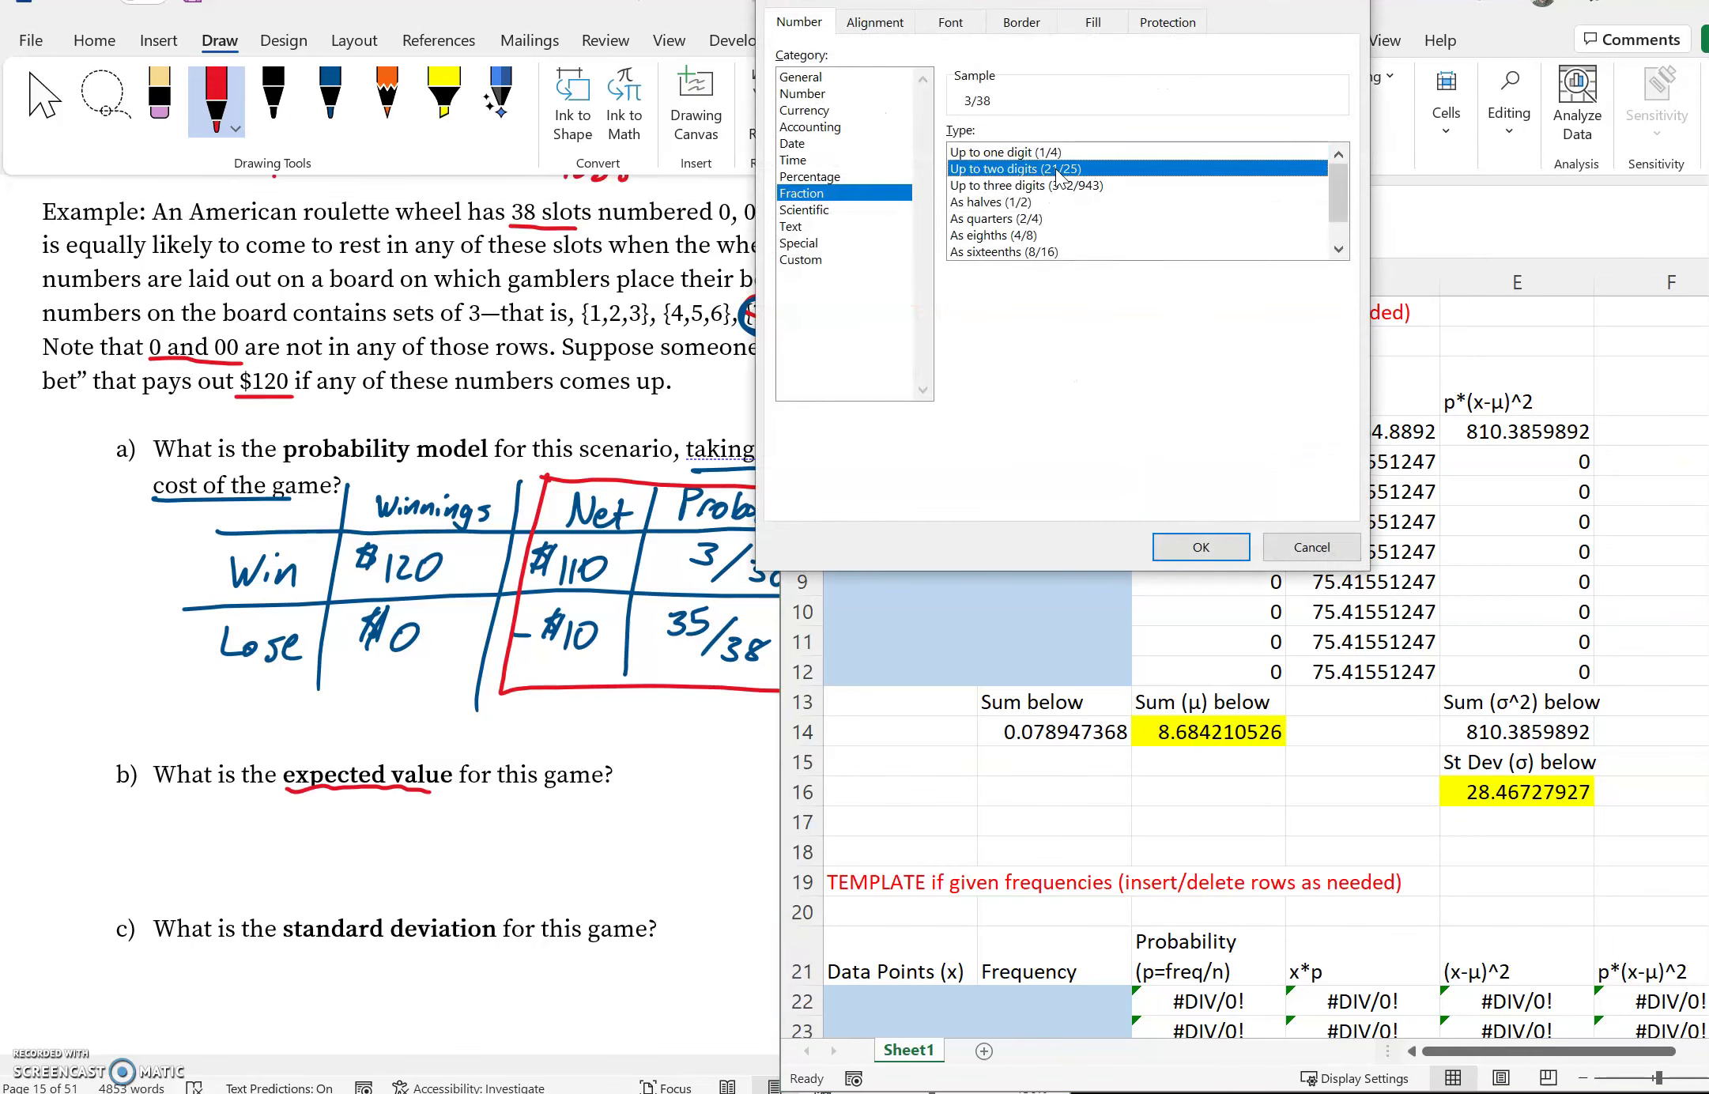
{"action": "left_click", "coordinate": [1162, 547]}
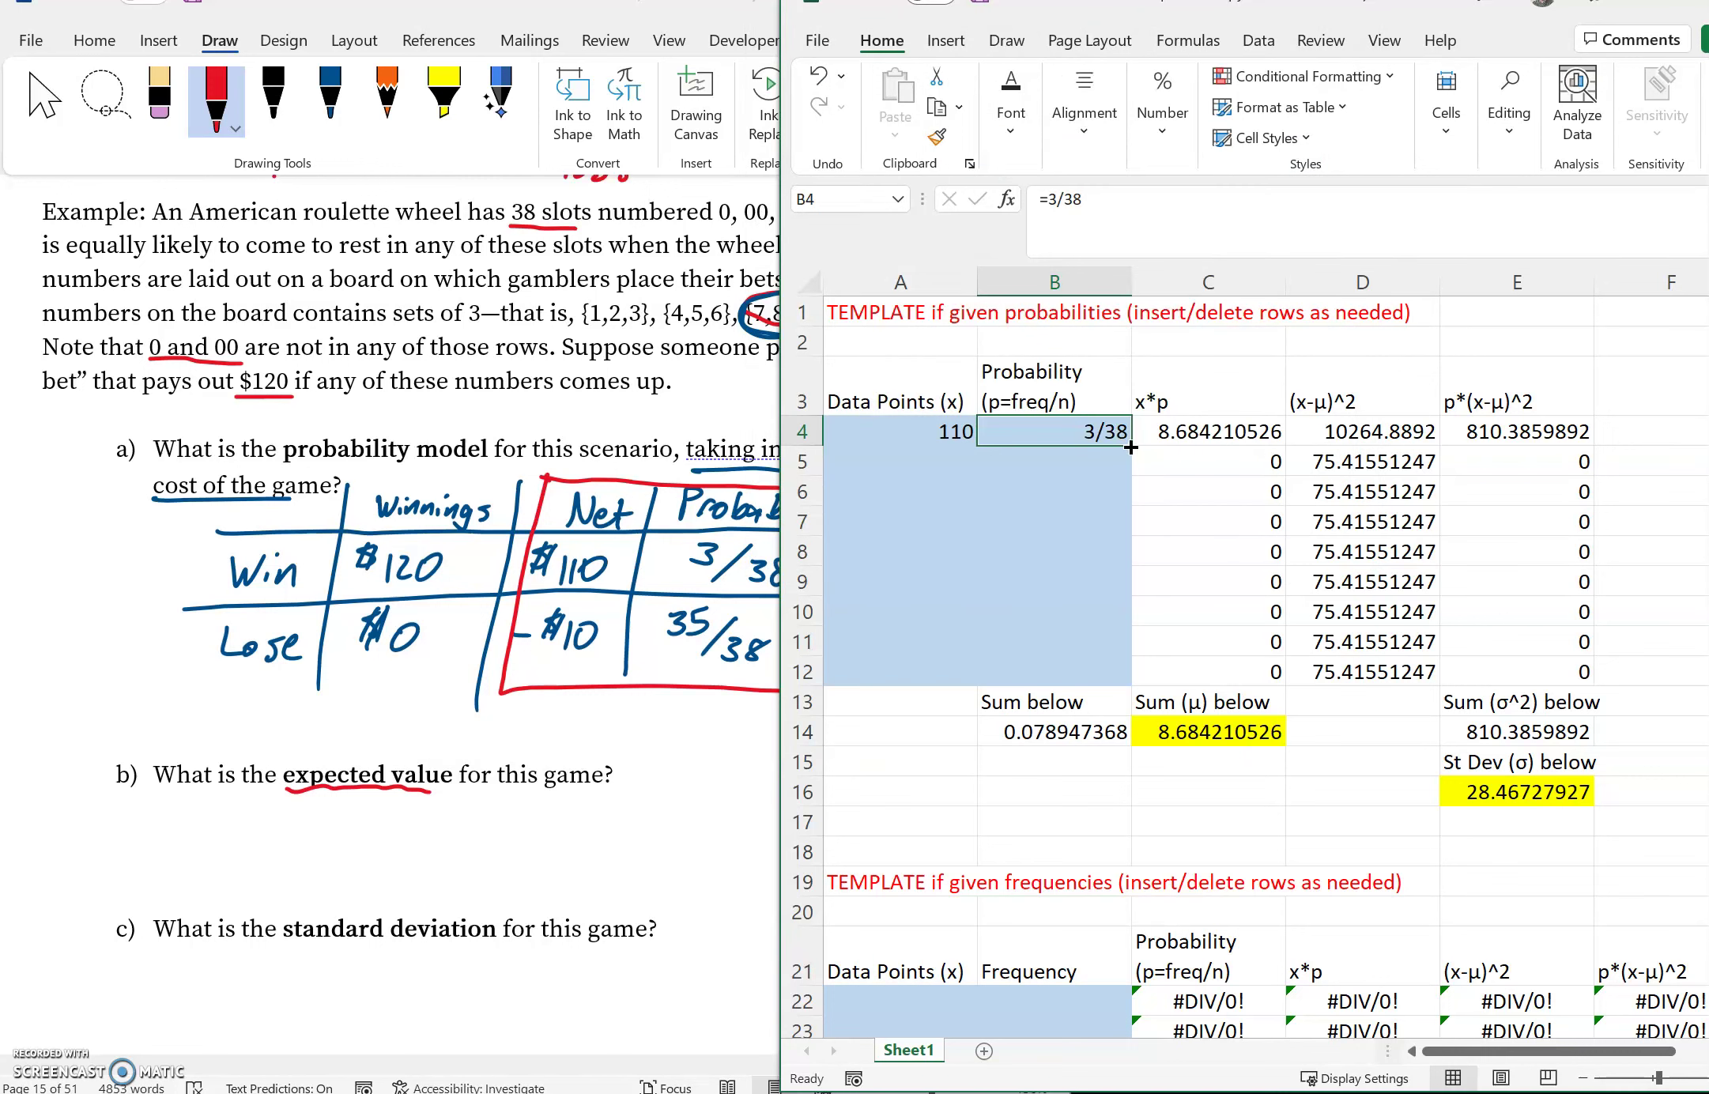
Step: Enter the second data point, -10, with its 35/38 probability
{"action": "left_click", "coordinate": [947, 453]}
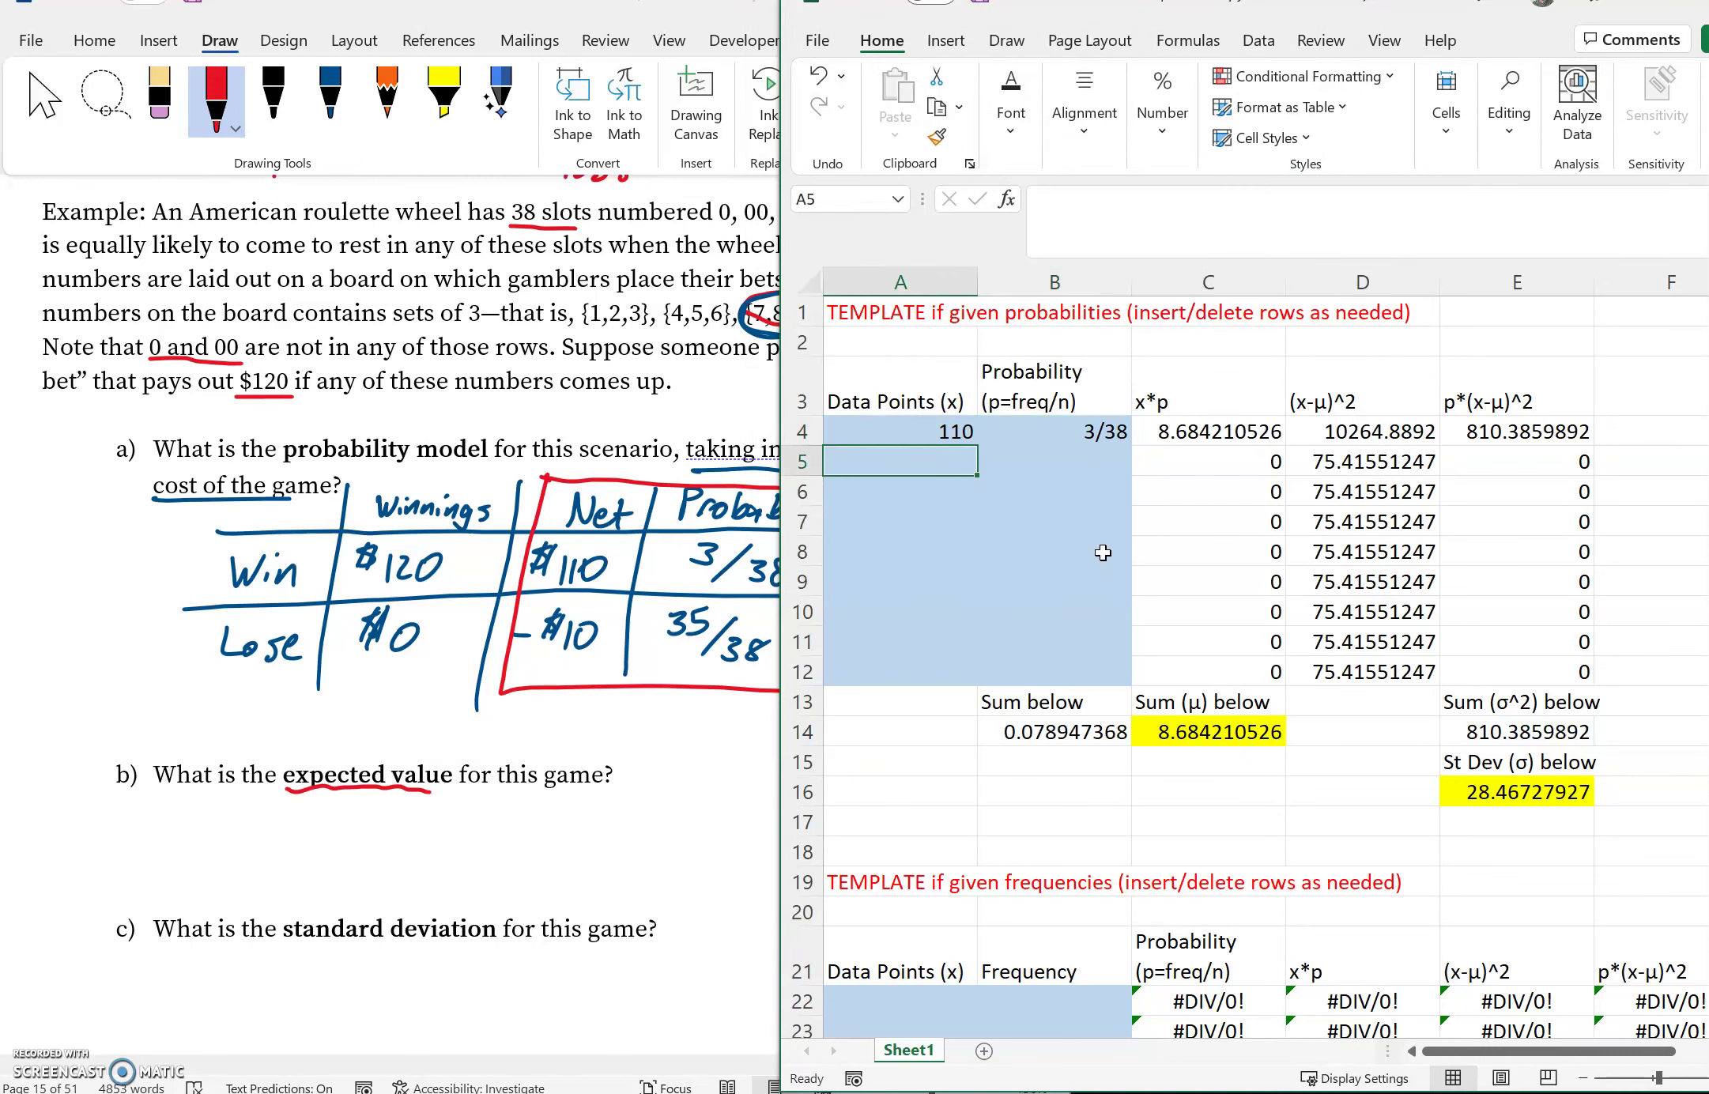
{"action": "type", "text": "-10"}
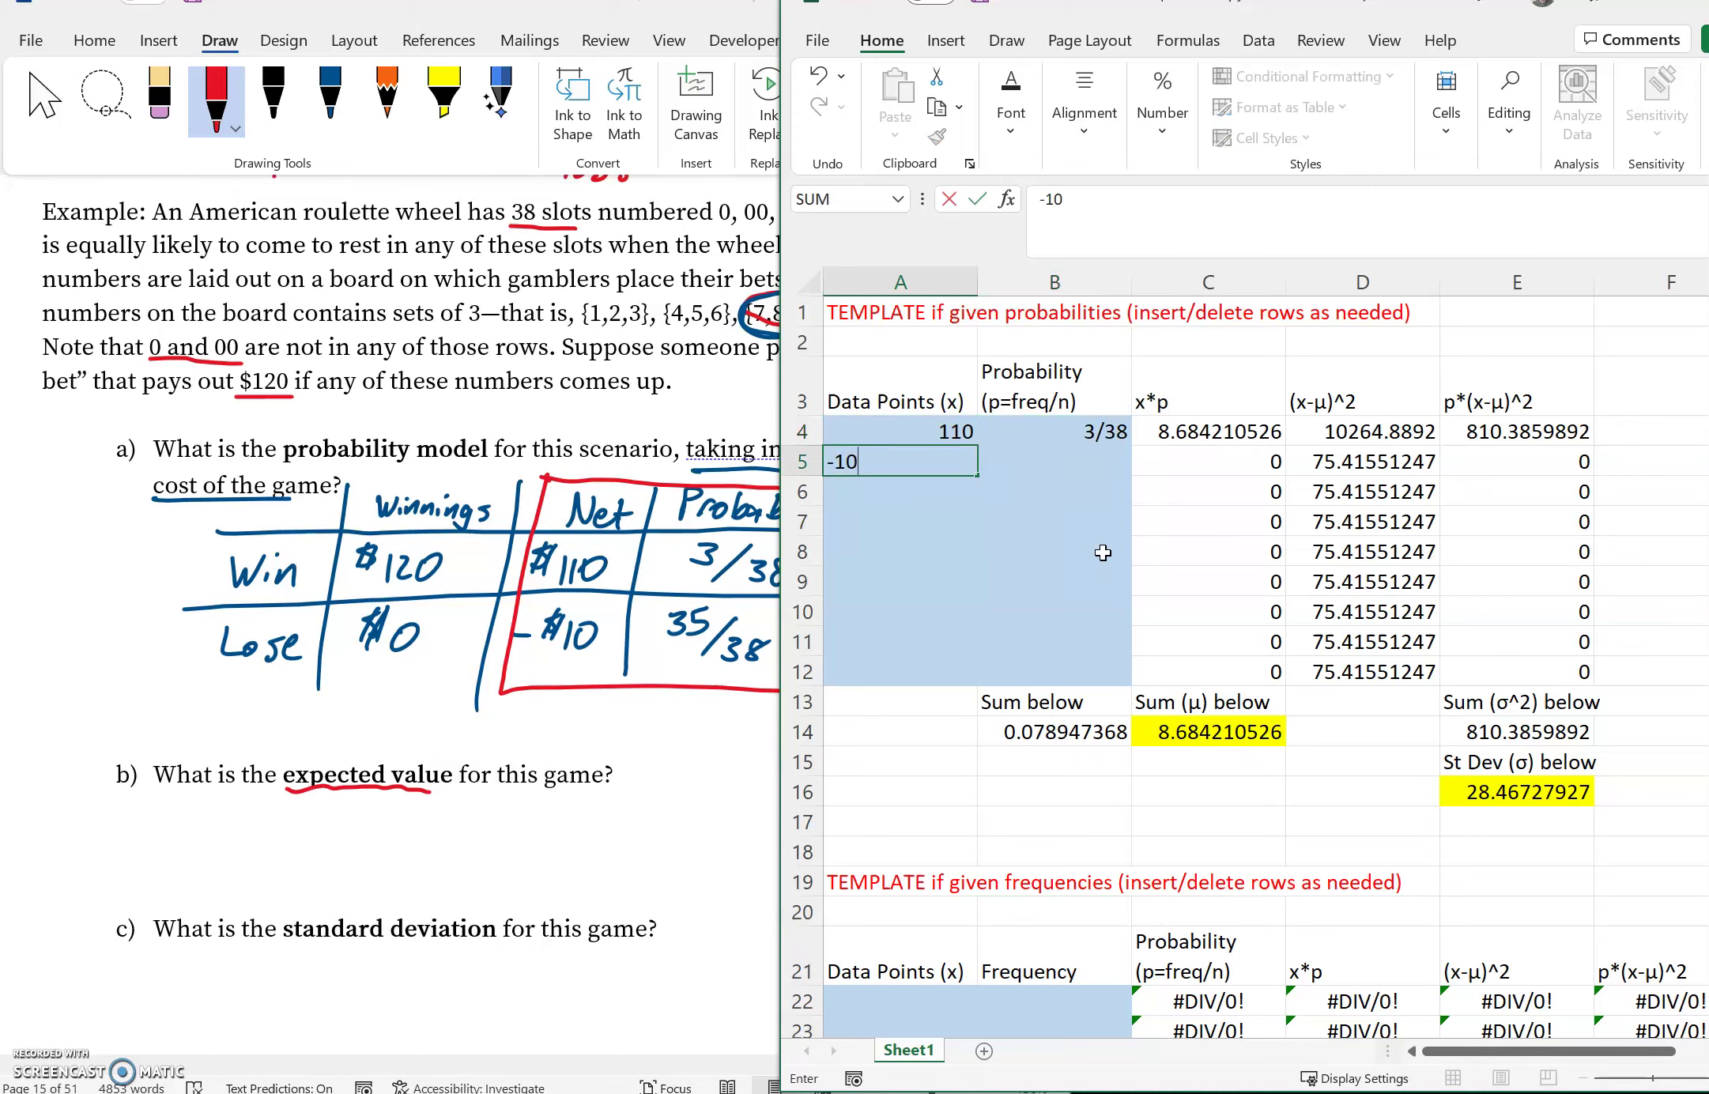
{"action": "key", "text": "Tab"}
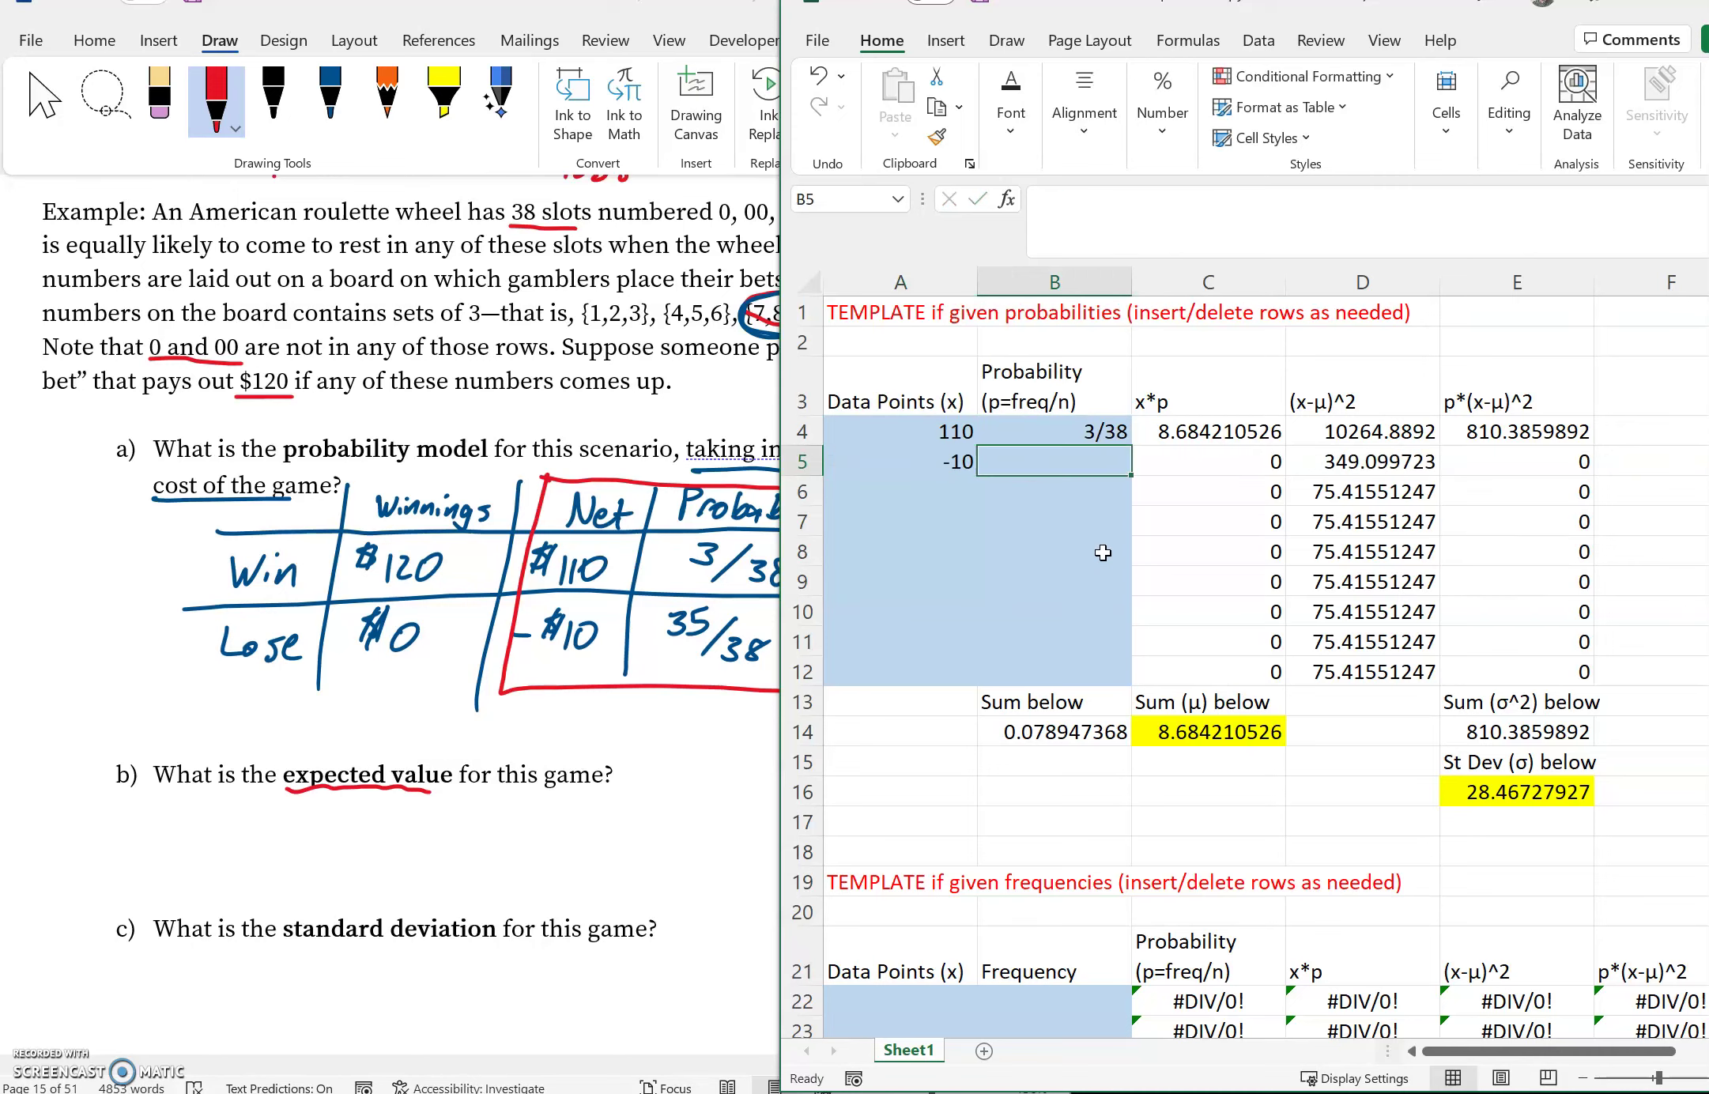
{"action": "type", "text": "="}
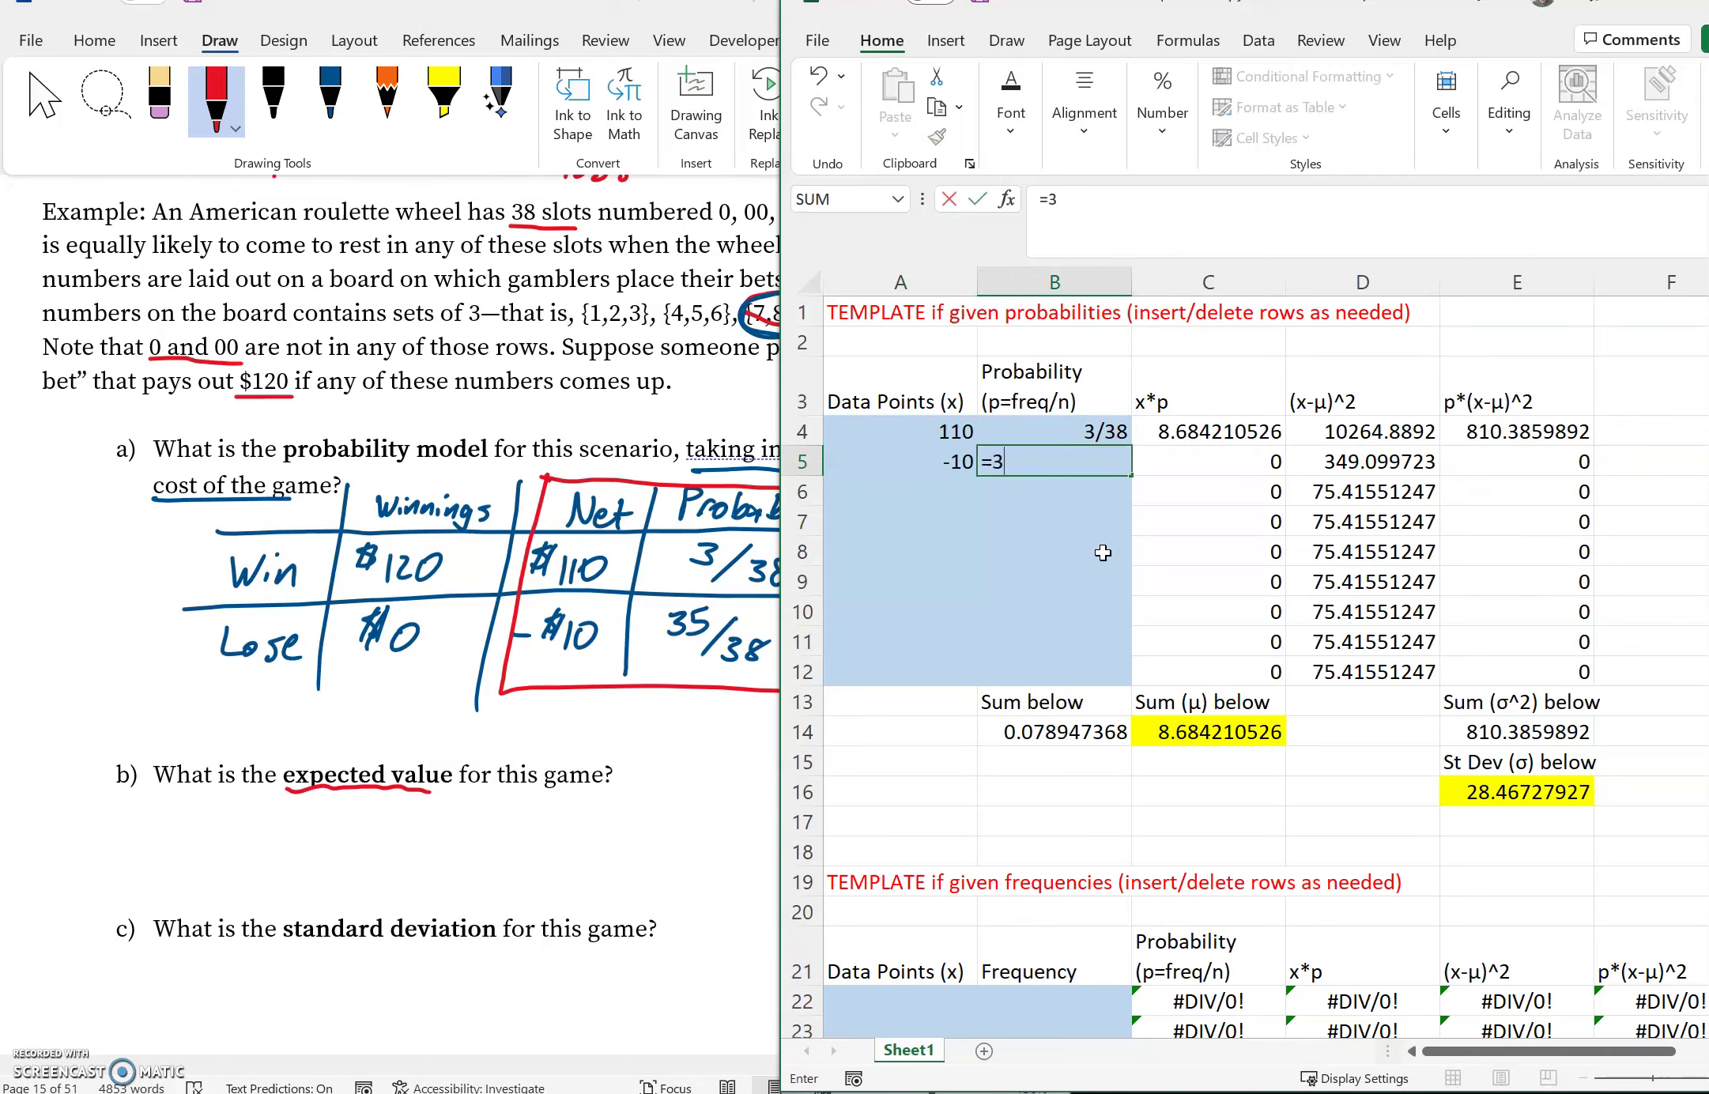
{"action": "type", "text": "35/38"}
{"action": "key", "text": "Return"}
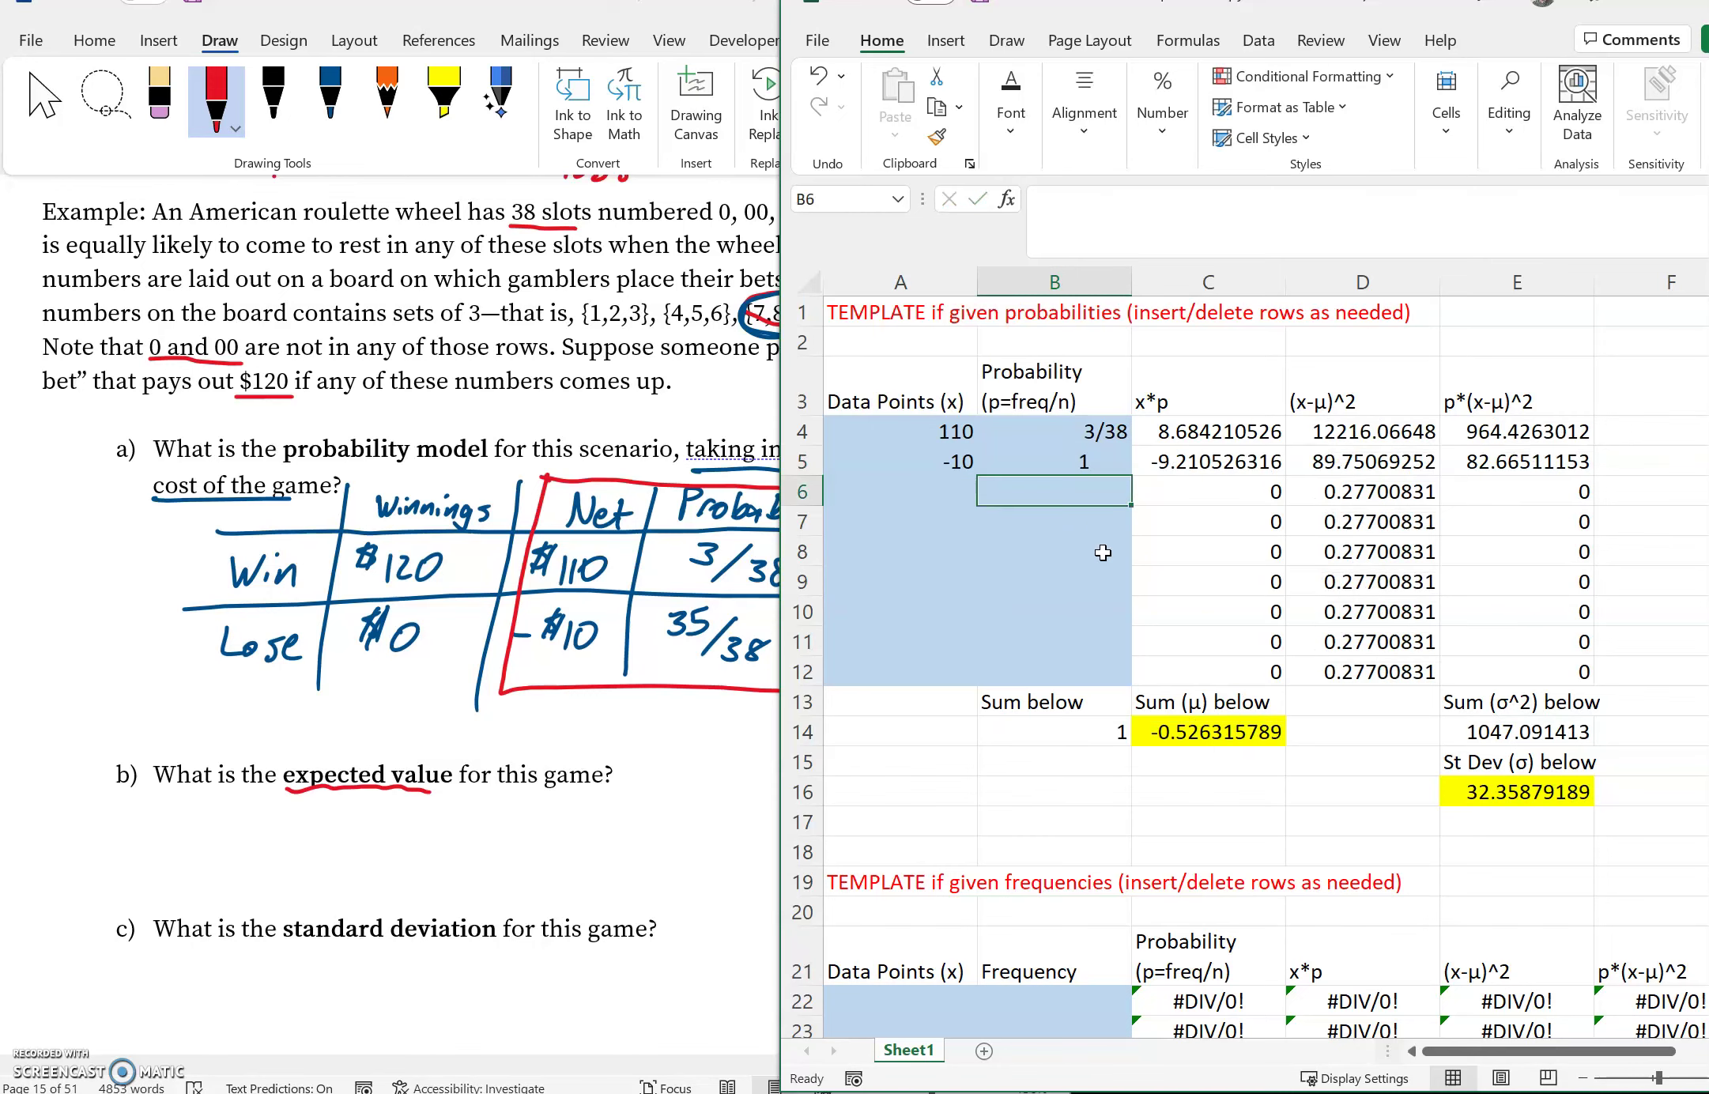
Step: Format the 35/38 probability cell as a Fraction with up to two digits
{"action": "left_click", "coordinate": [1047, 468]}
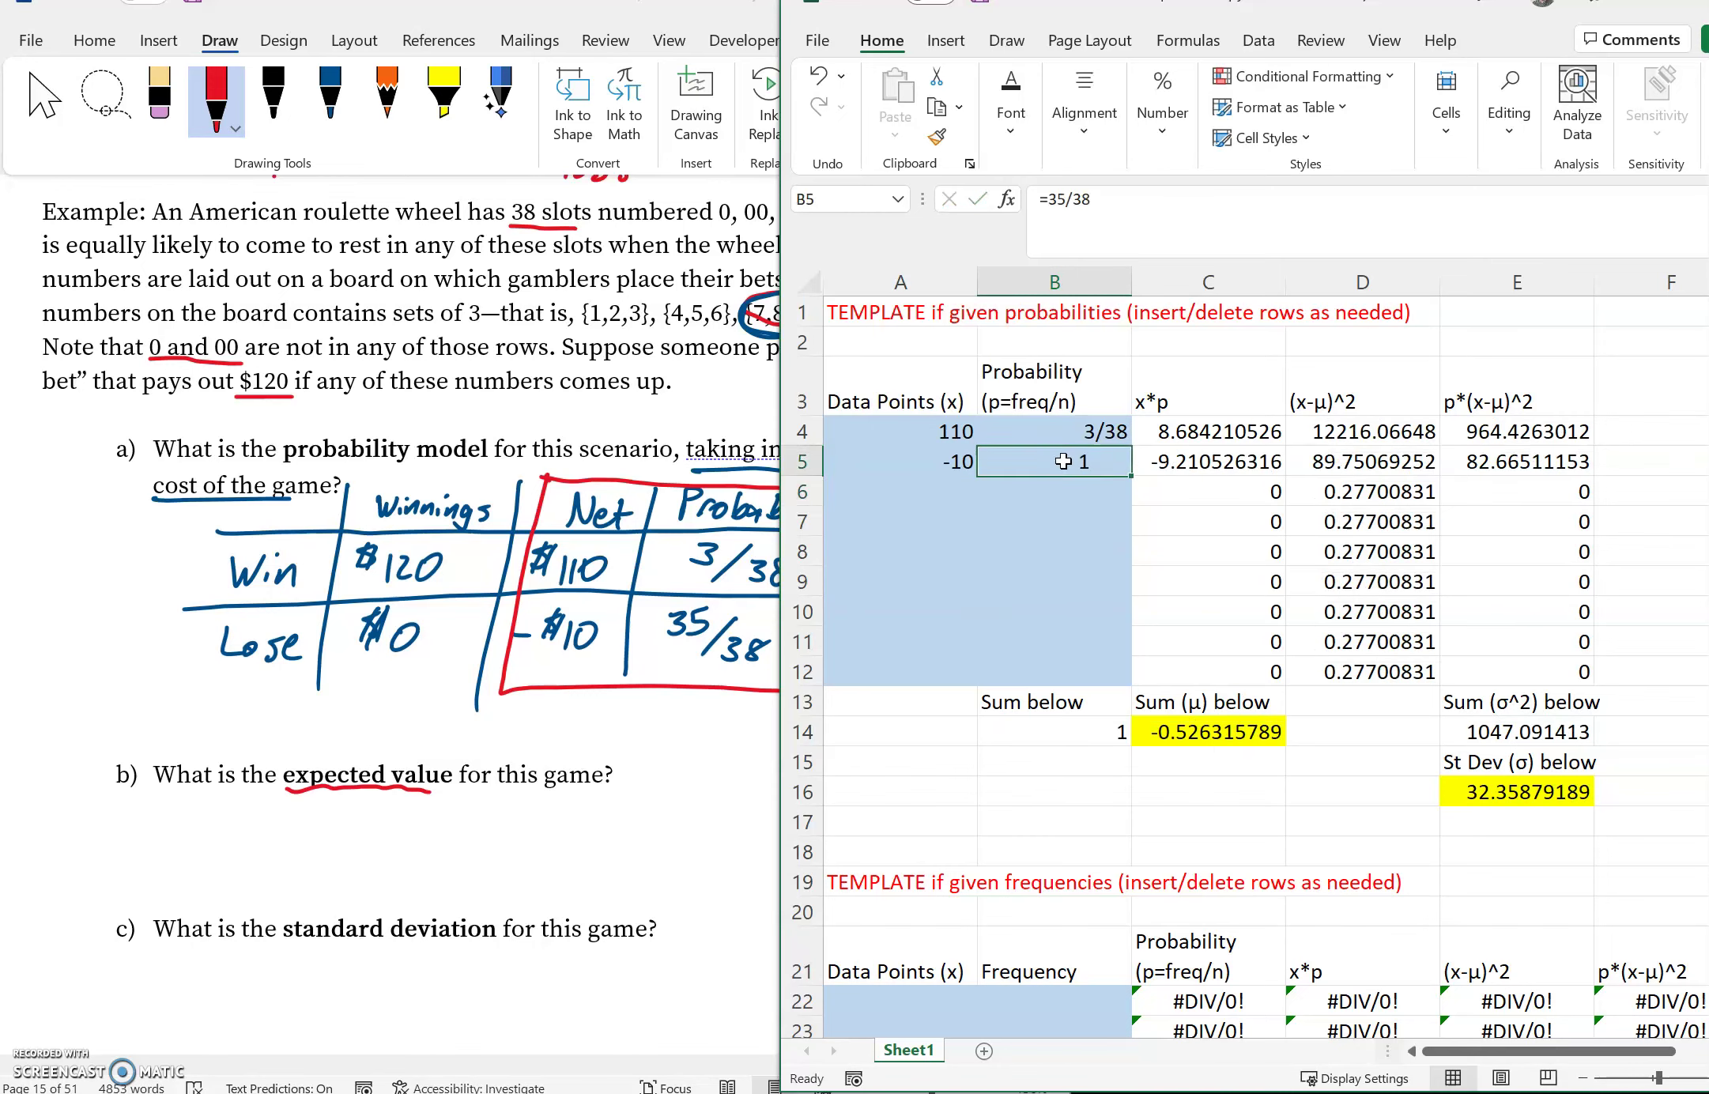
{"action": "left_click", "coordinate": [1142, 130]}
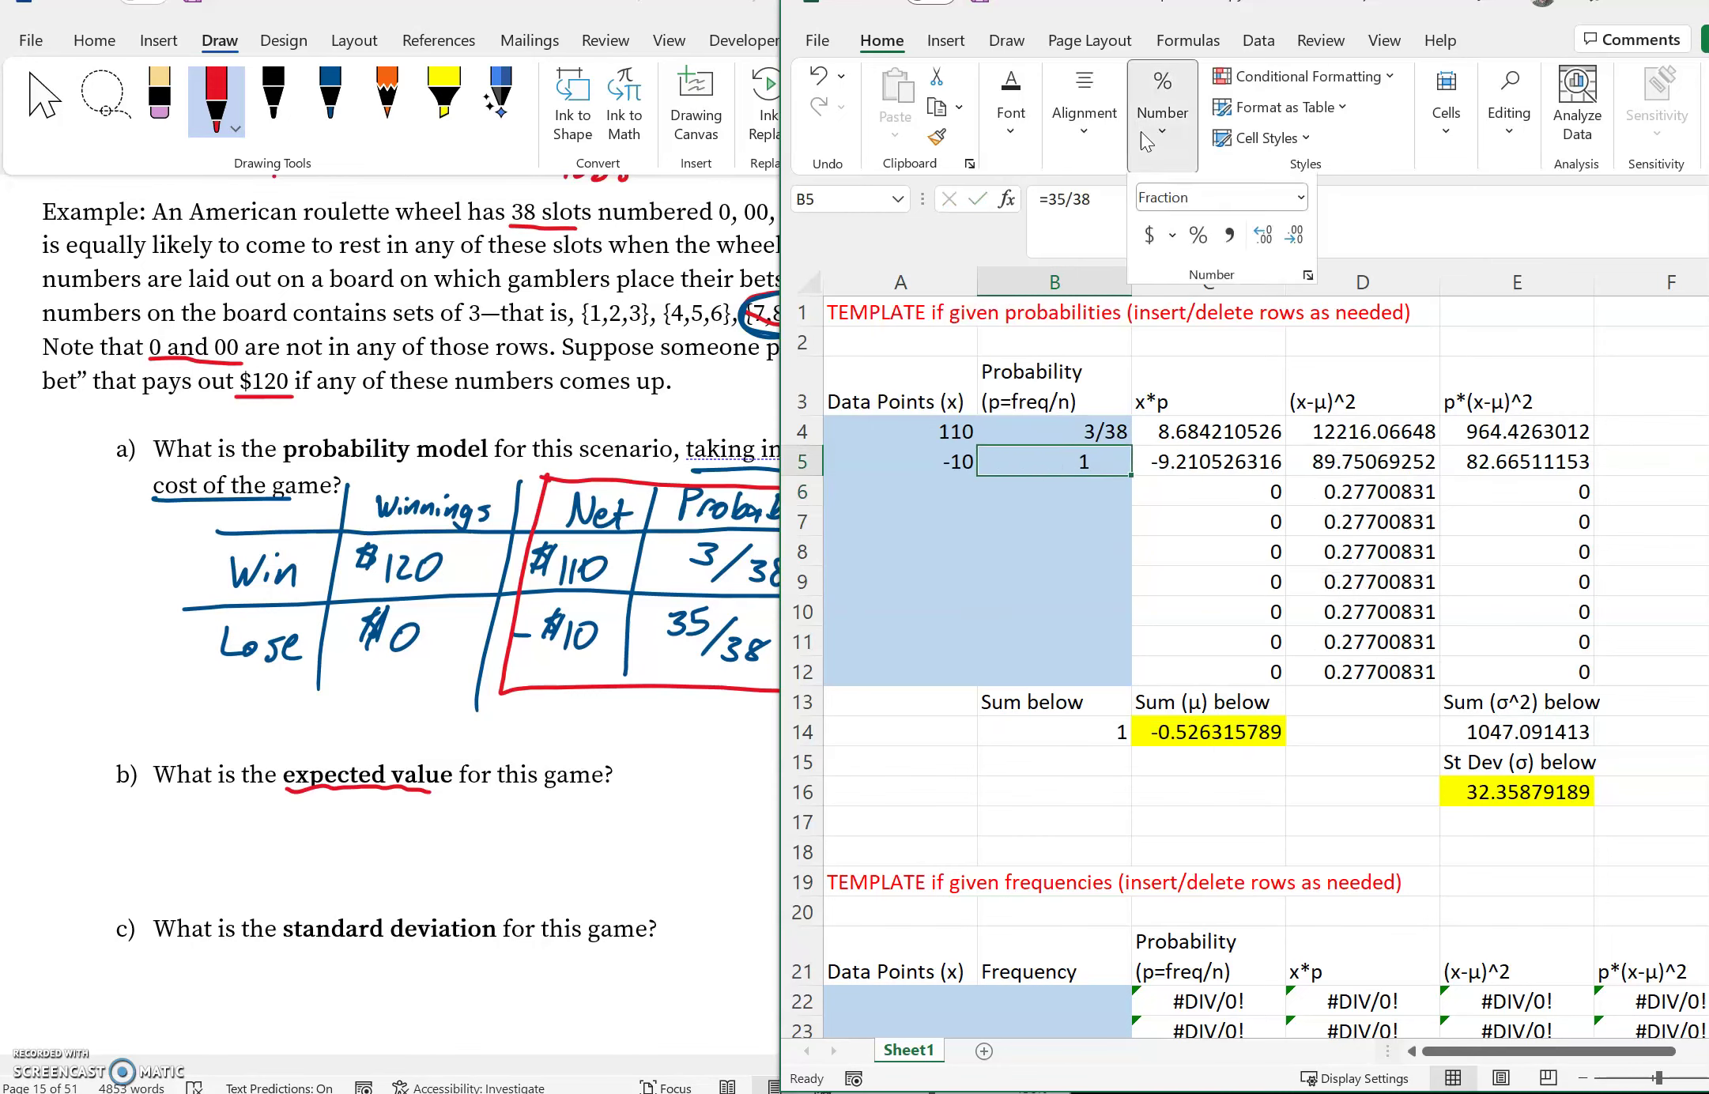
{"action": "left_click", "coordinate": [1307, 274]}
{"action": "left_click", "coordinate": [1114, 169]}
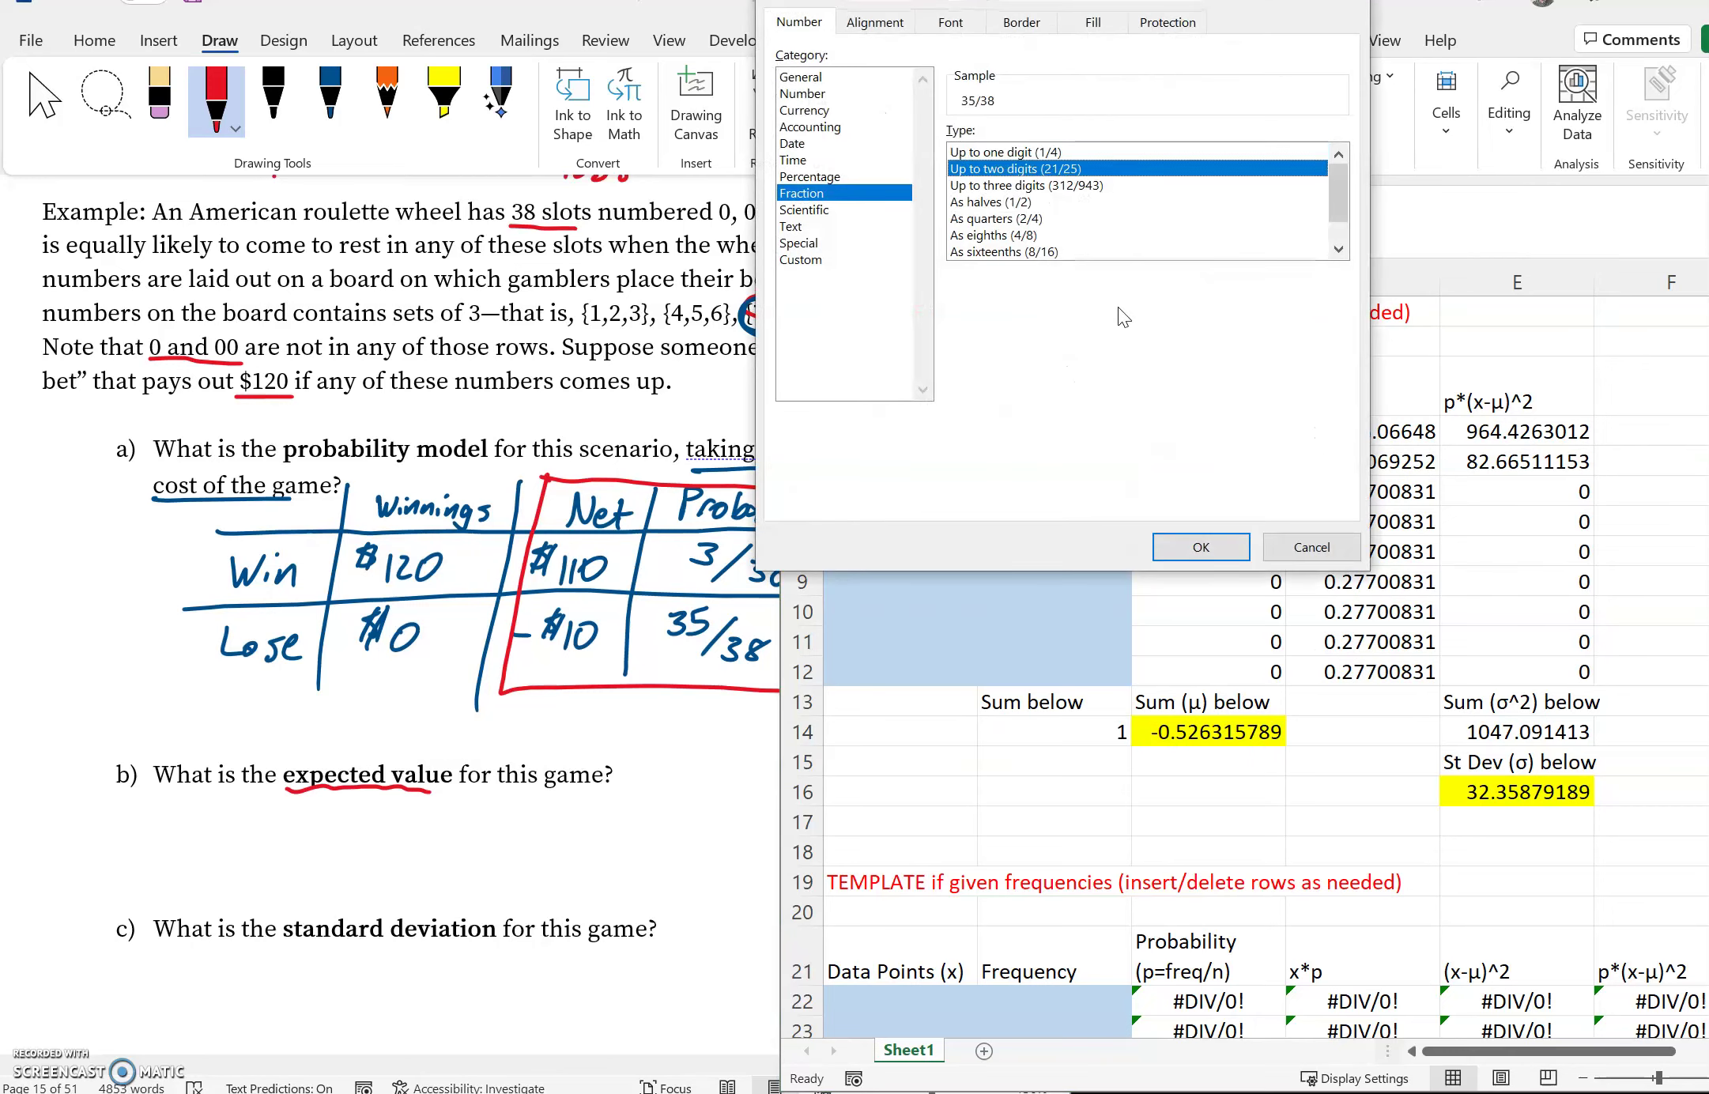
{"action": "left_click", "coordinate": [1217, 547]}
{"action": "left_click", "coordinate": [1095, 500]}
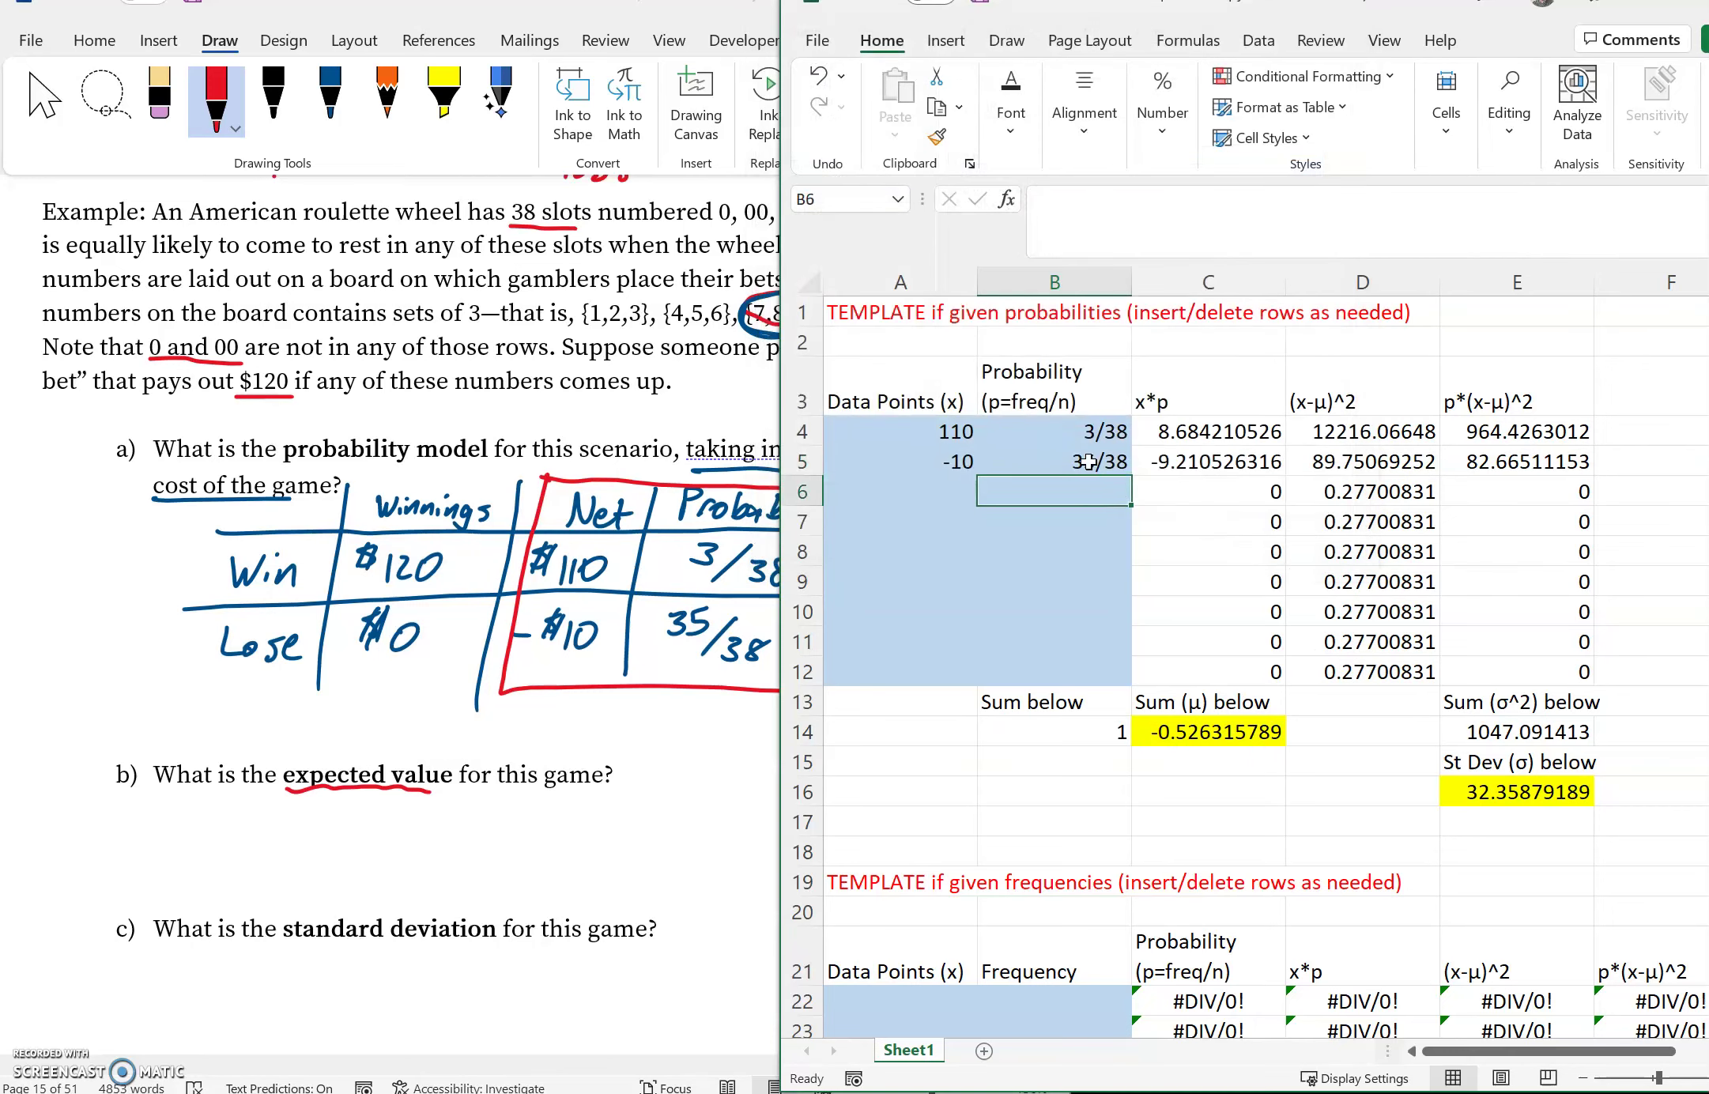
{"action": "left_click", "coordinate": [1067, 460]}
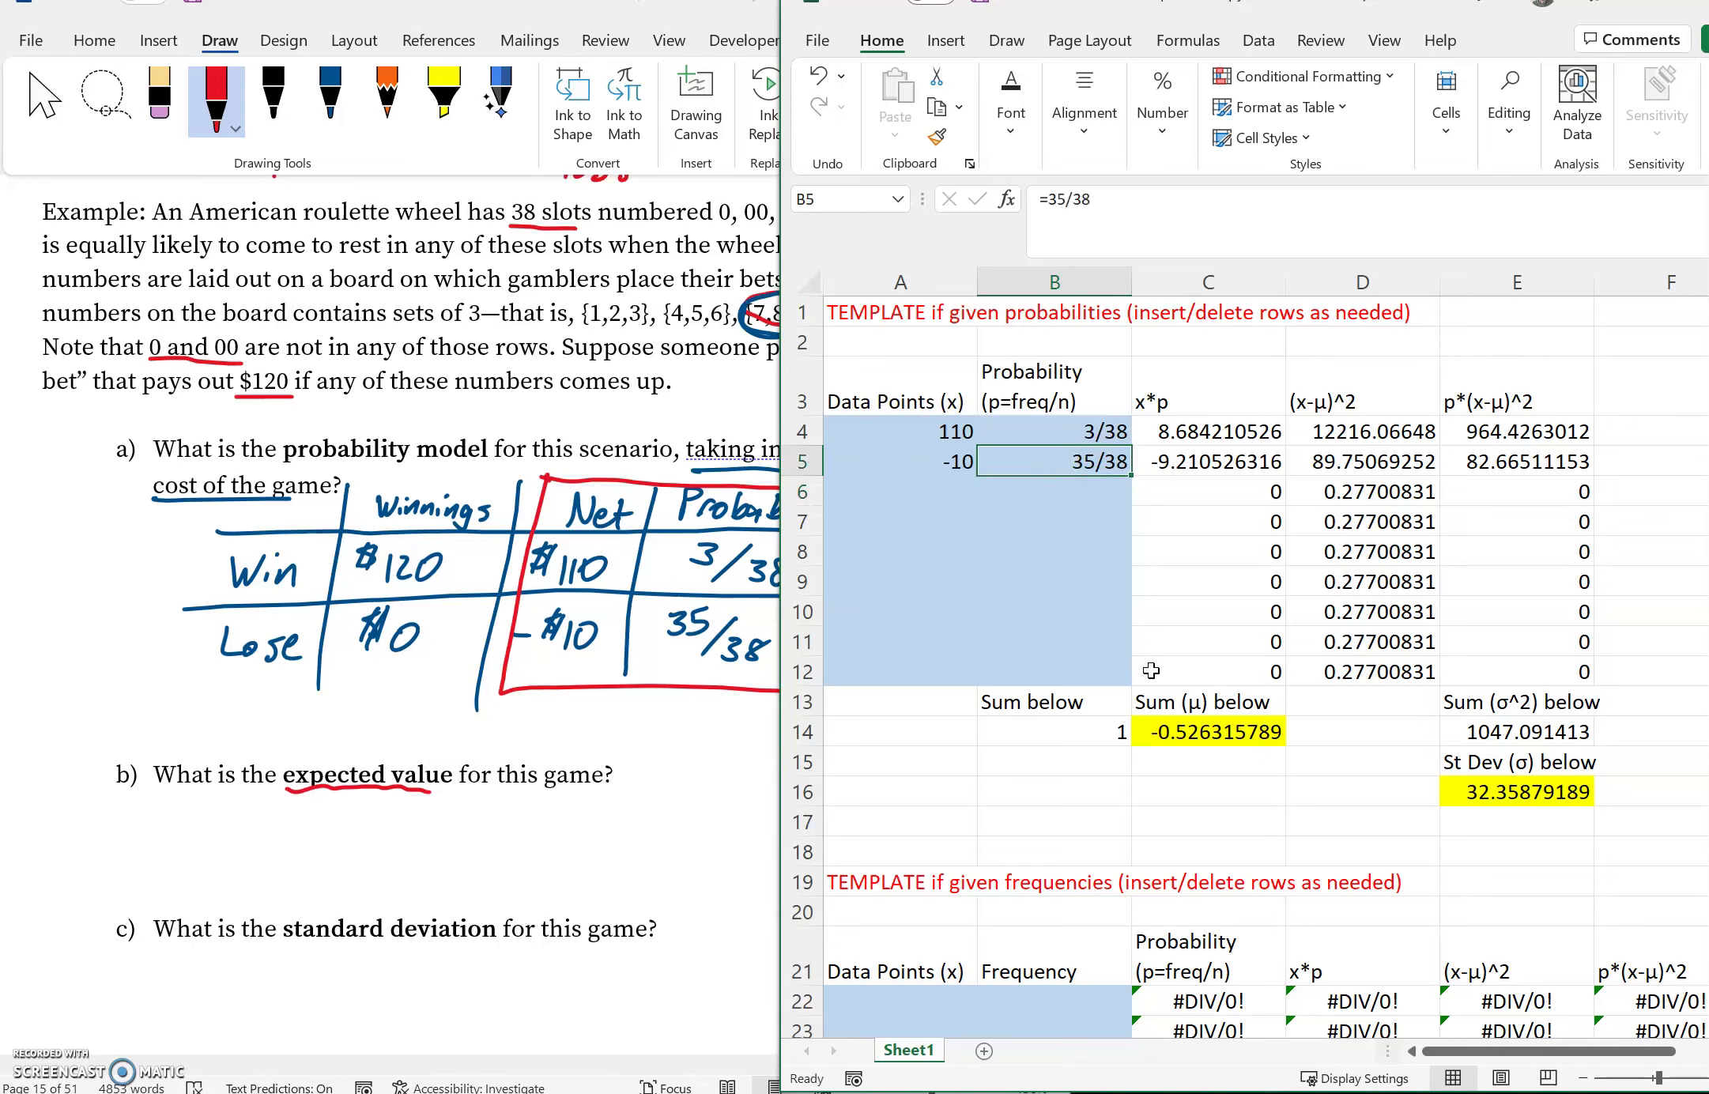
Step: Undo the stray change, confirm the 35/38 formula, and reapply the two-digit Fraction format so it shows 35/38
{"action": "key", "text": "ctrl+z"}
{"action": "left_click", "coordinate": [1115, 195]}
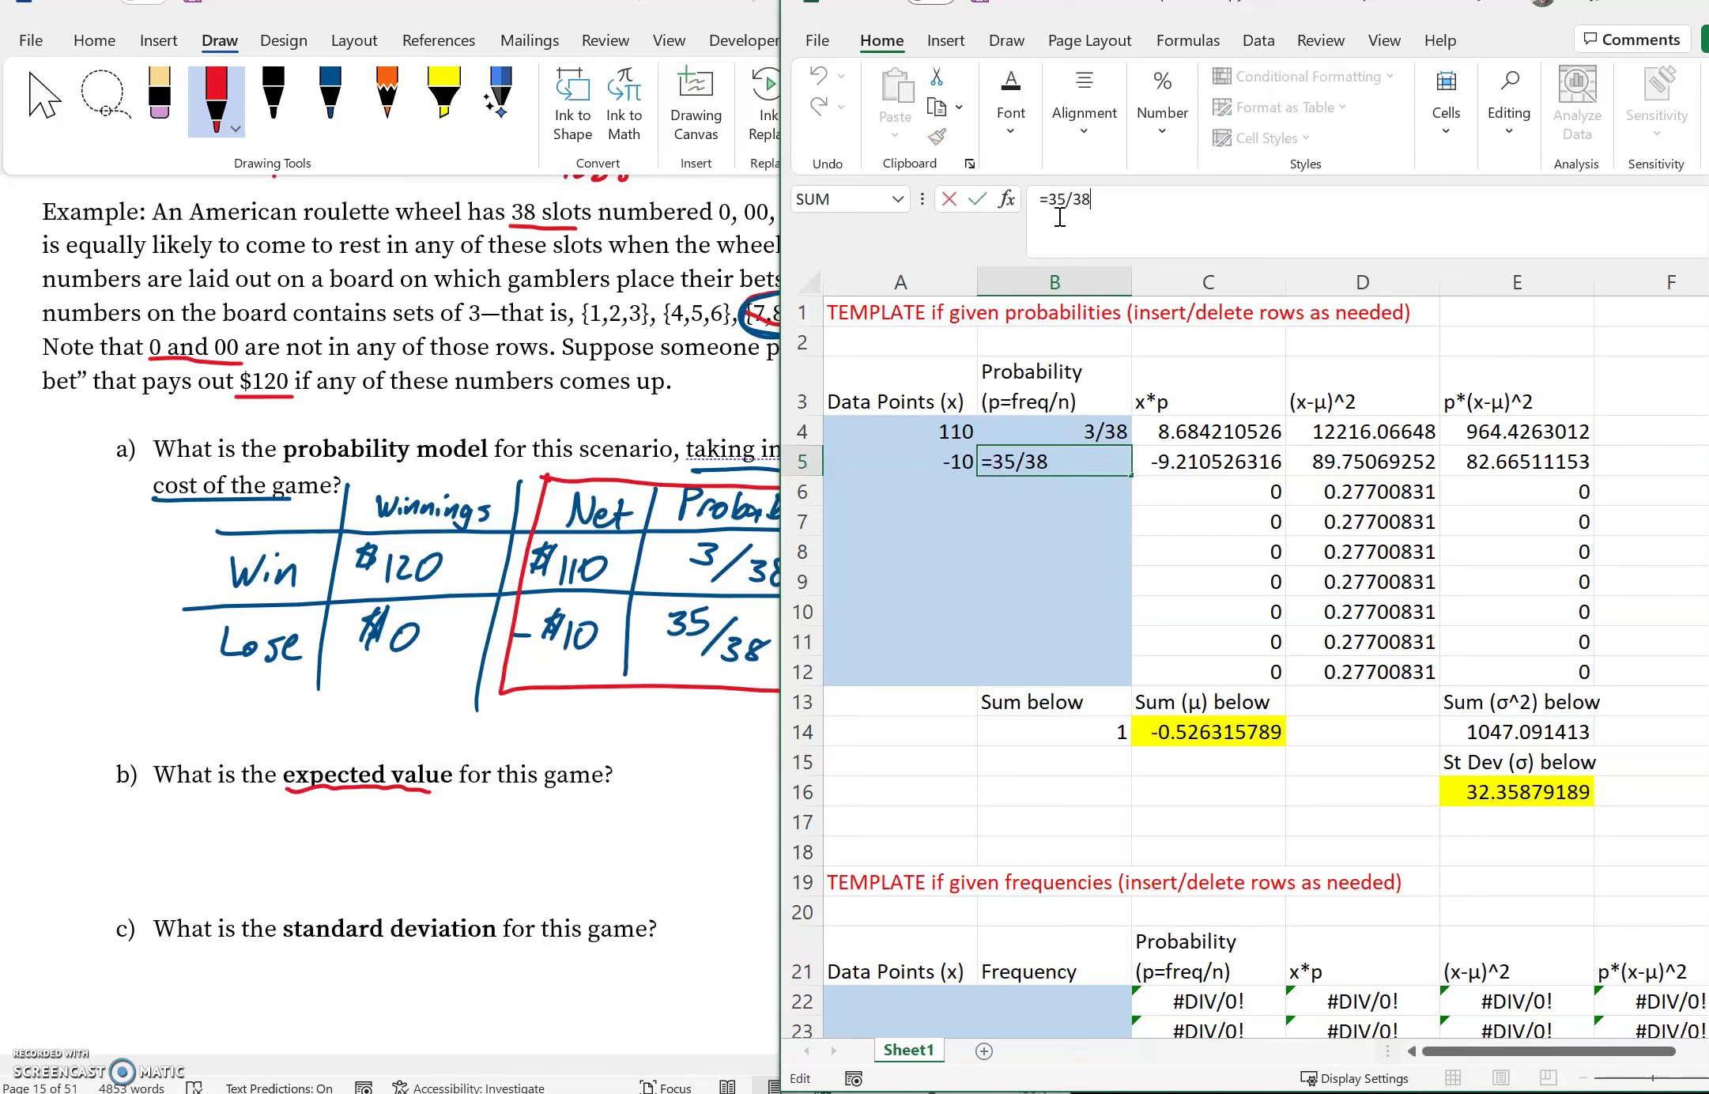
{"action": "key", "text": "Escape"}
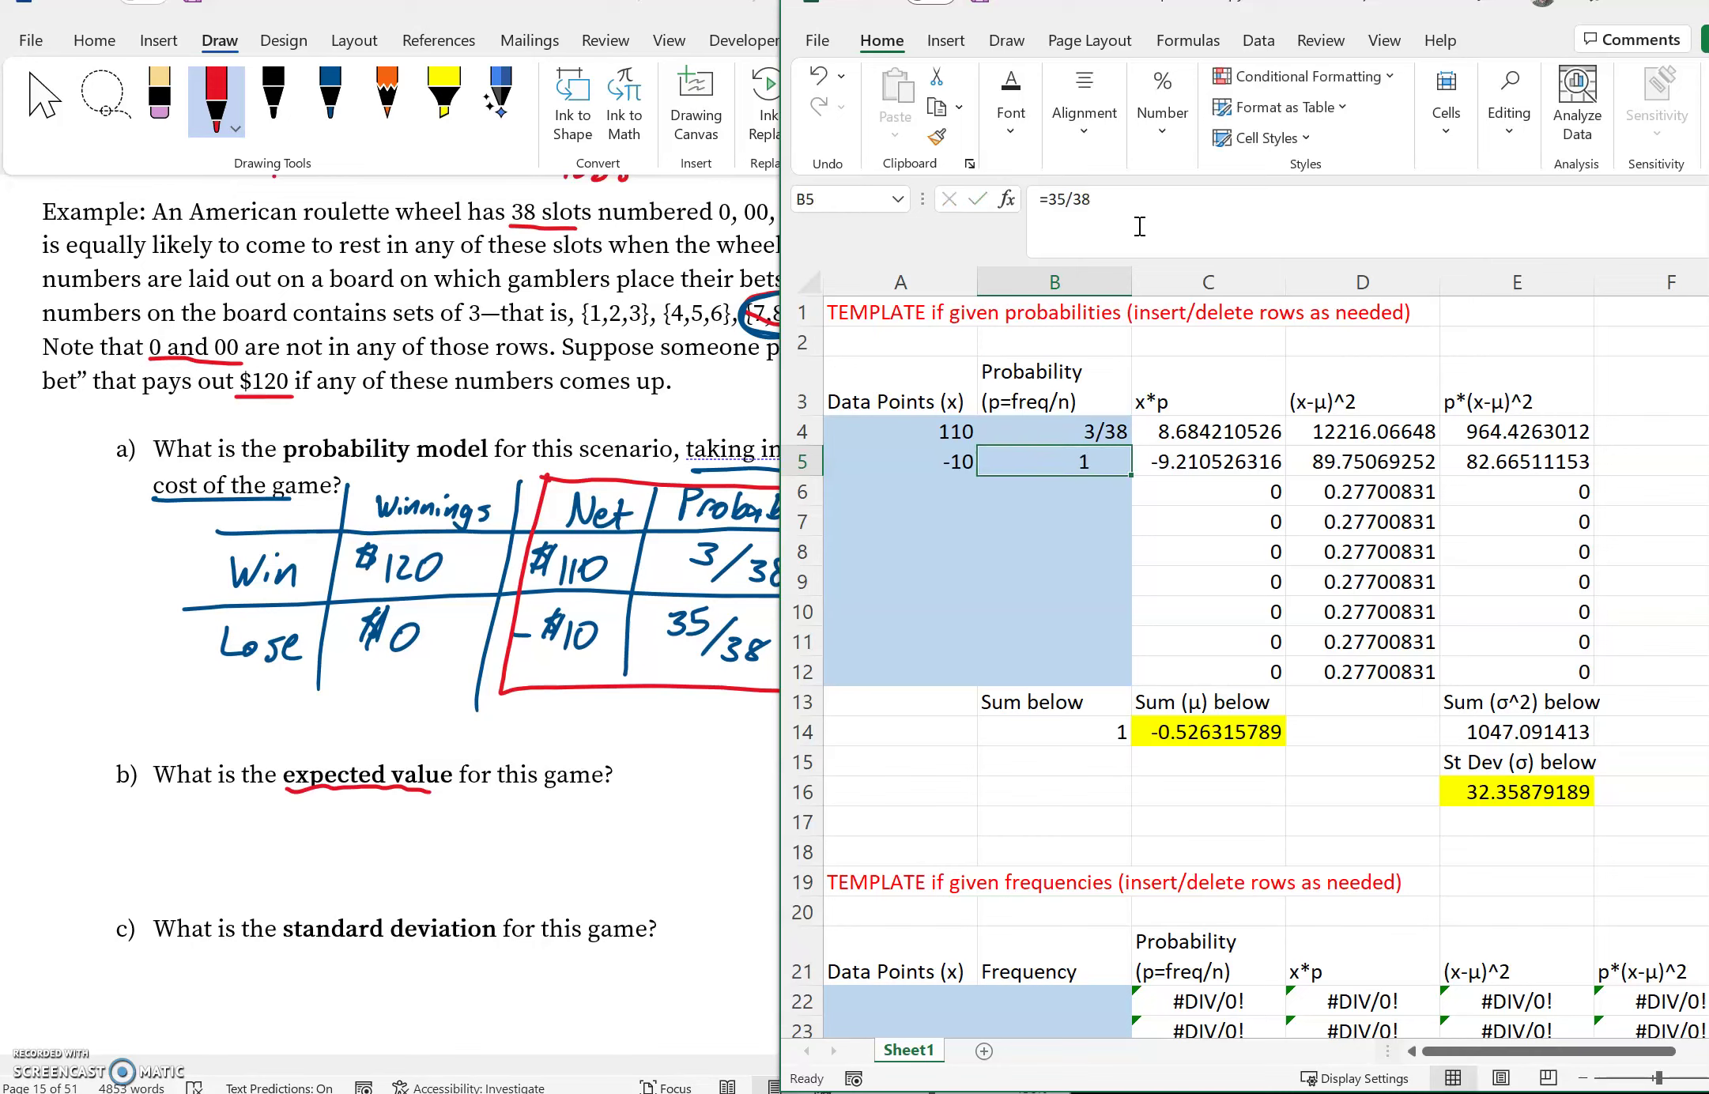
{"action": "left_click", "coordinate": [1162, 111]}
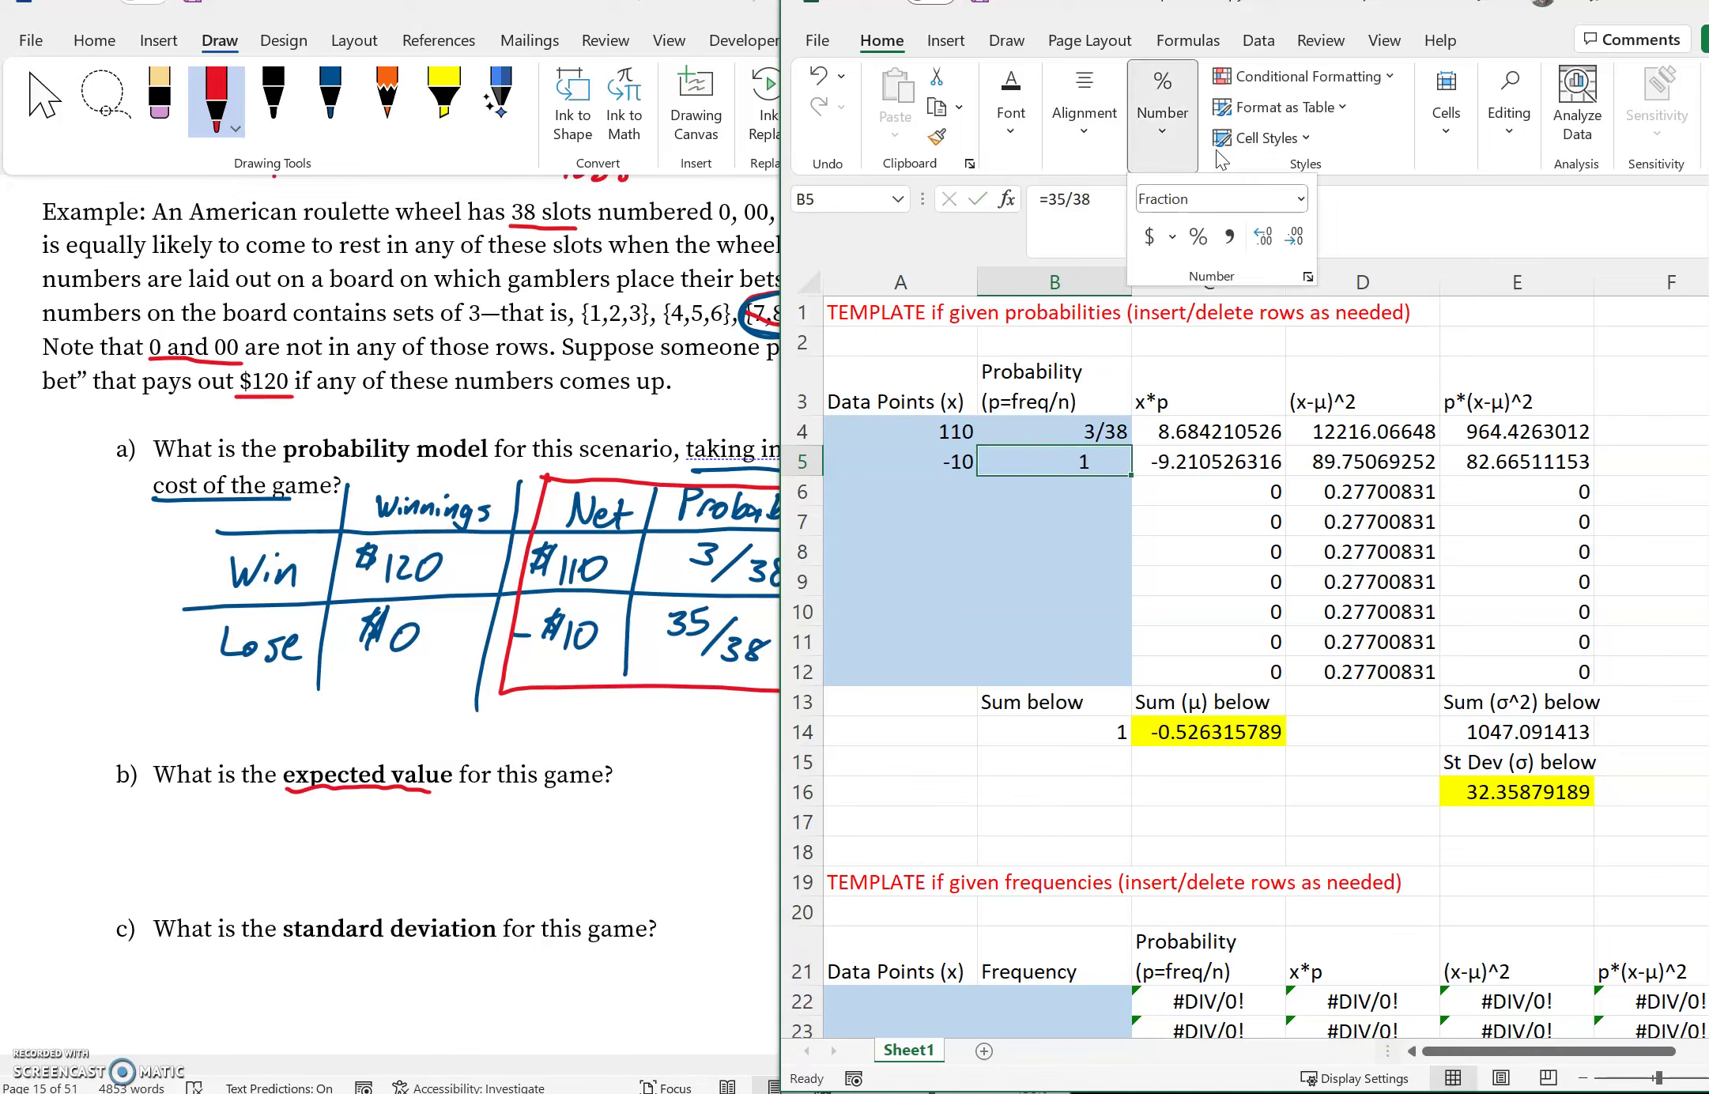
{"action": "left_click", "coordinate": [1309, 276]}
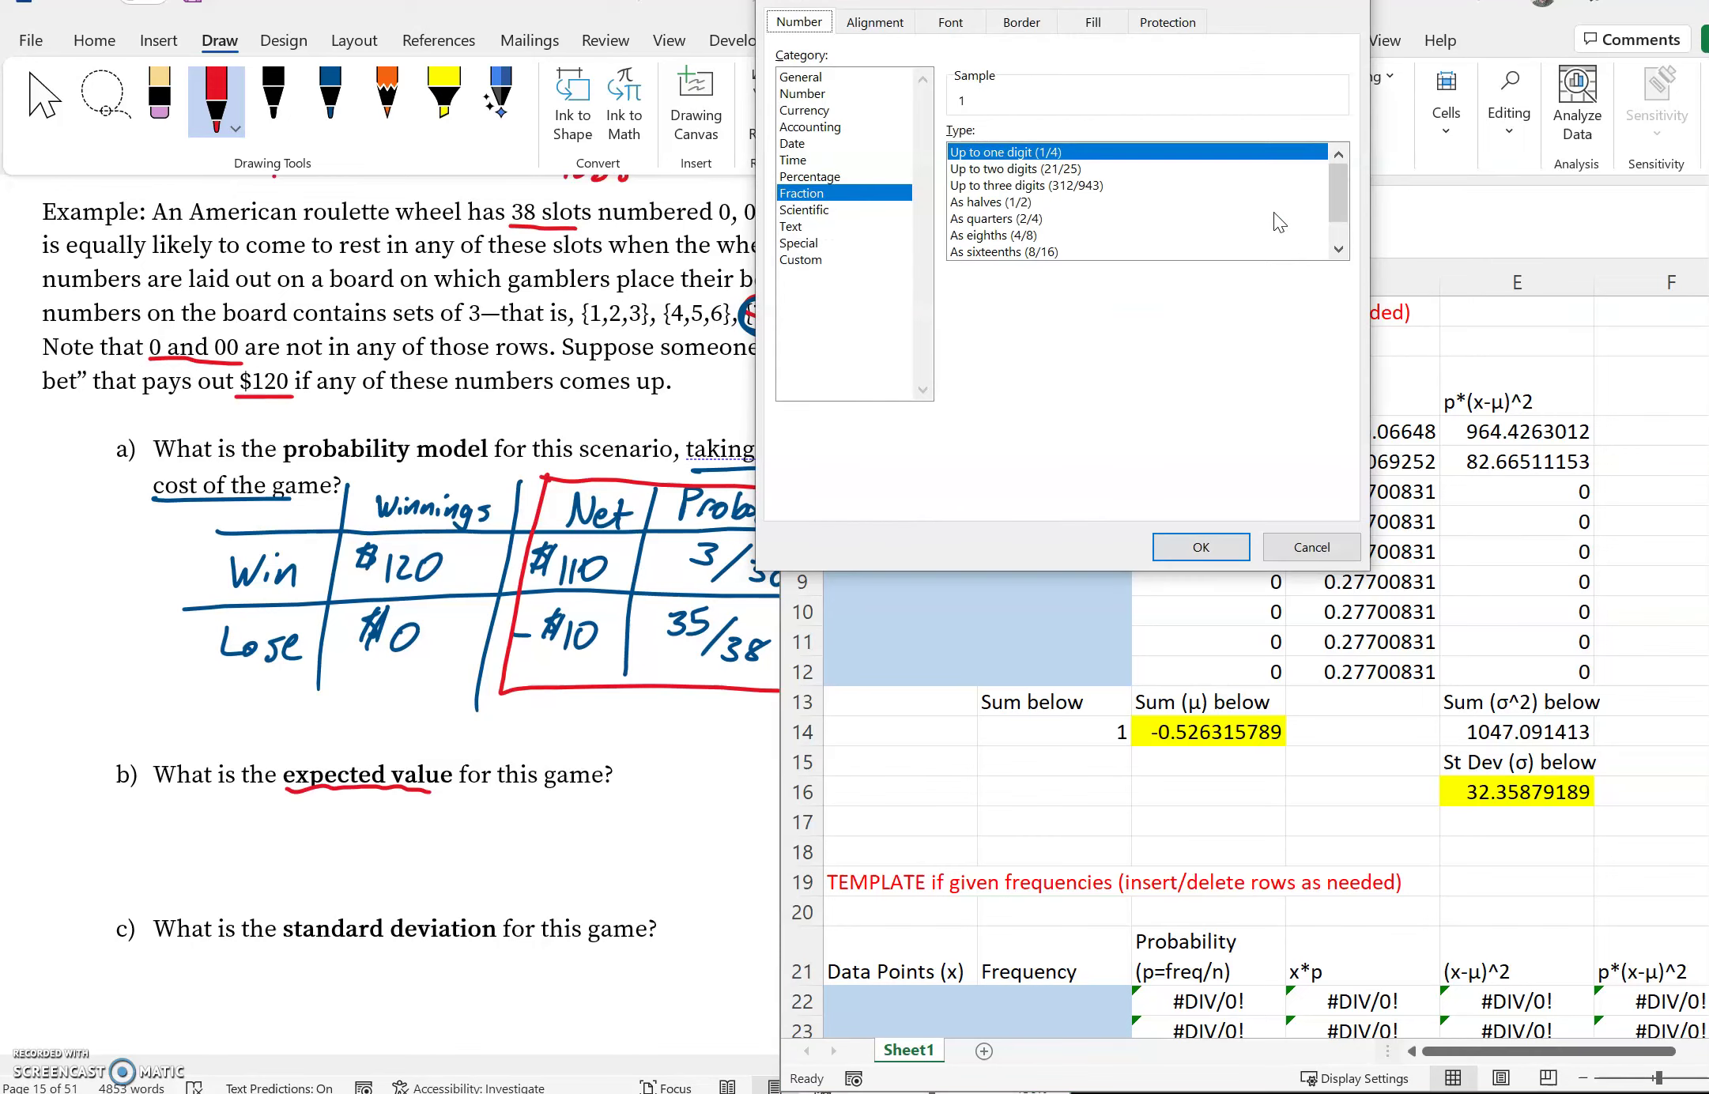
{"action": "left_click", "coordinate": [1139, 168]}
{"action": "left_click", "coordinate": [1230, 550]}
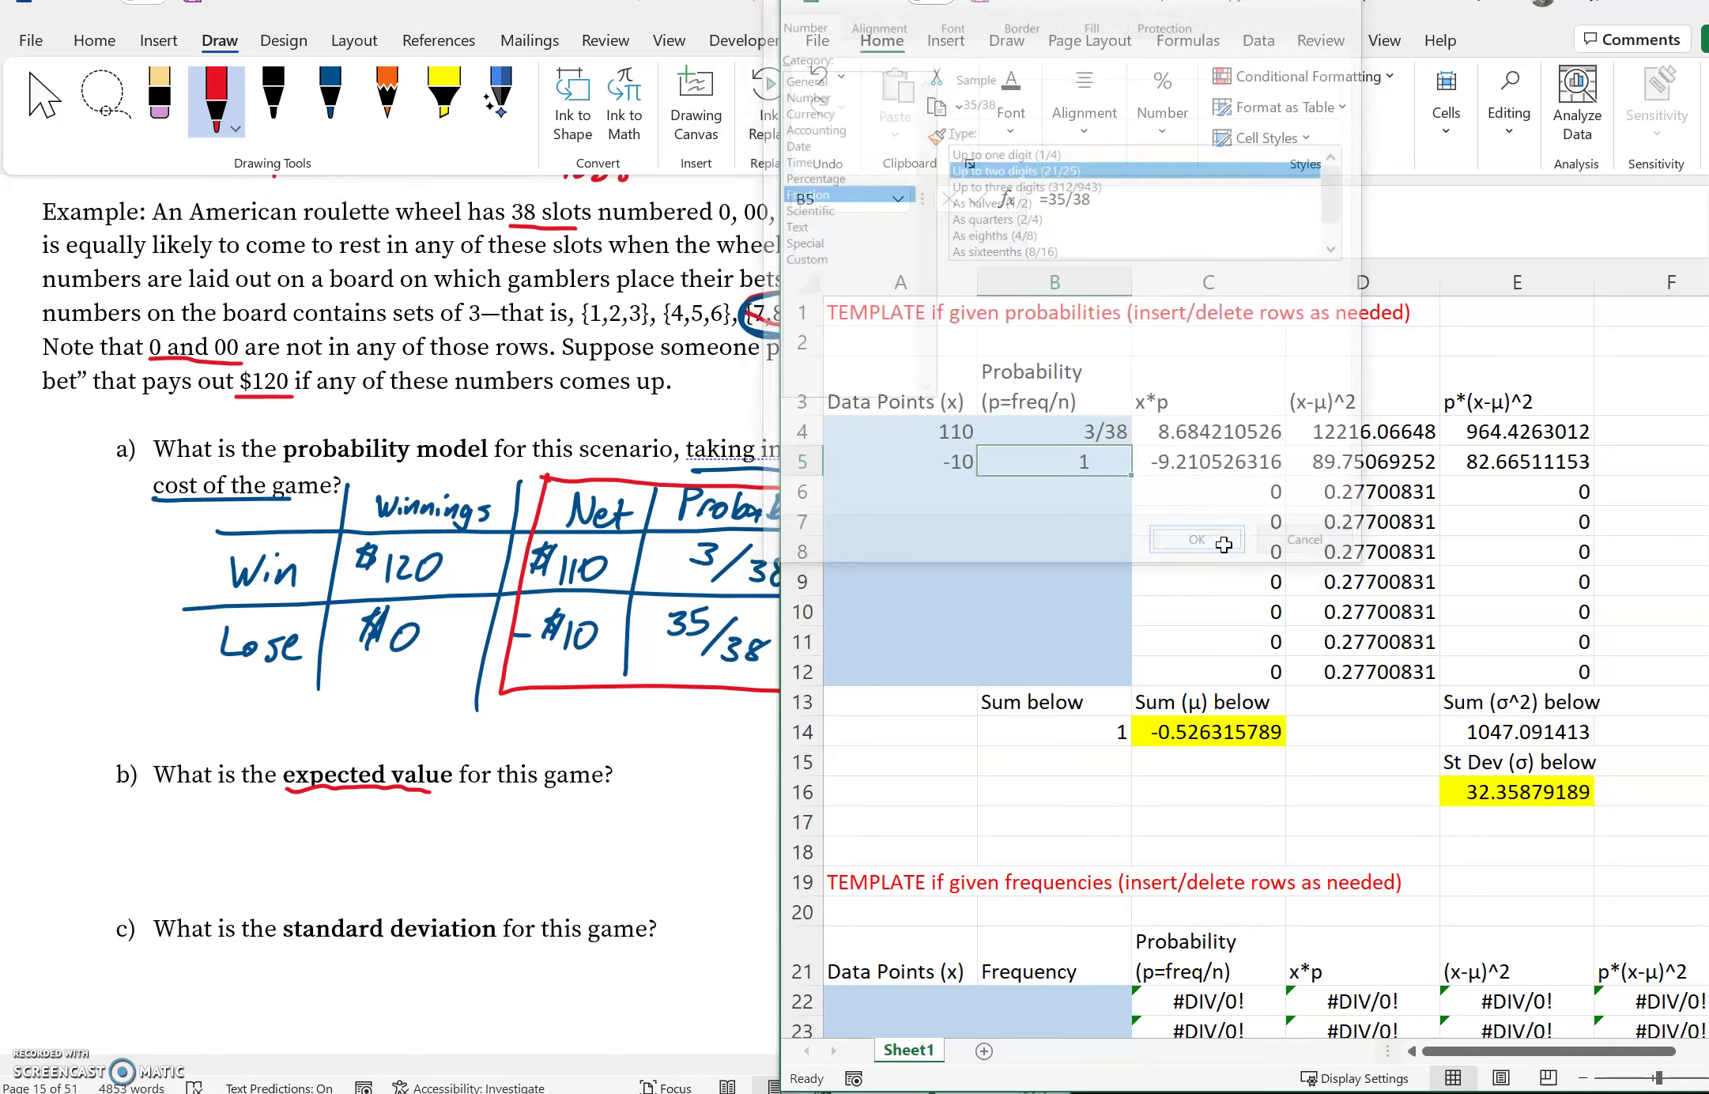
{"action": "left_click", "coordinate": [1085, 485]}
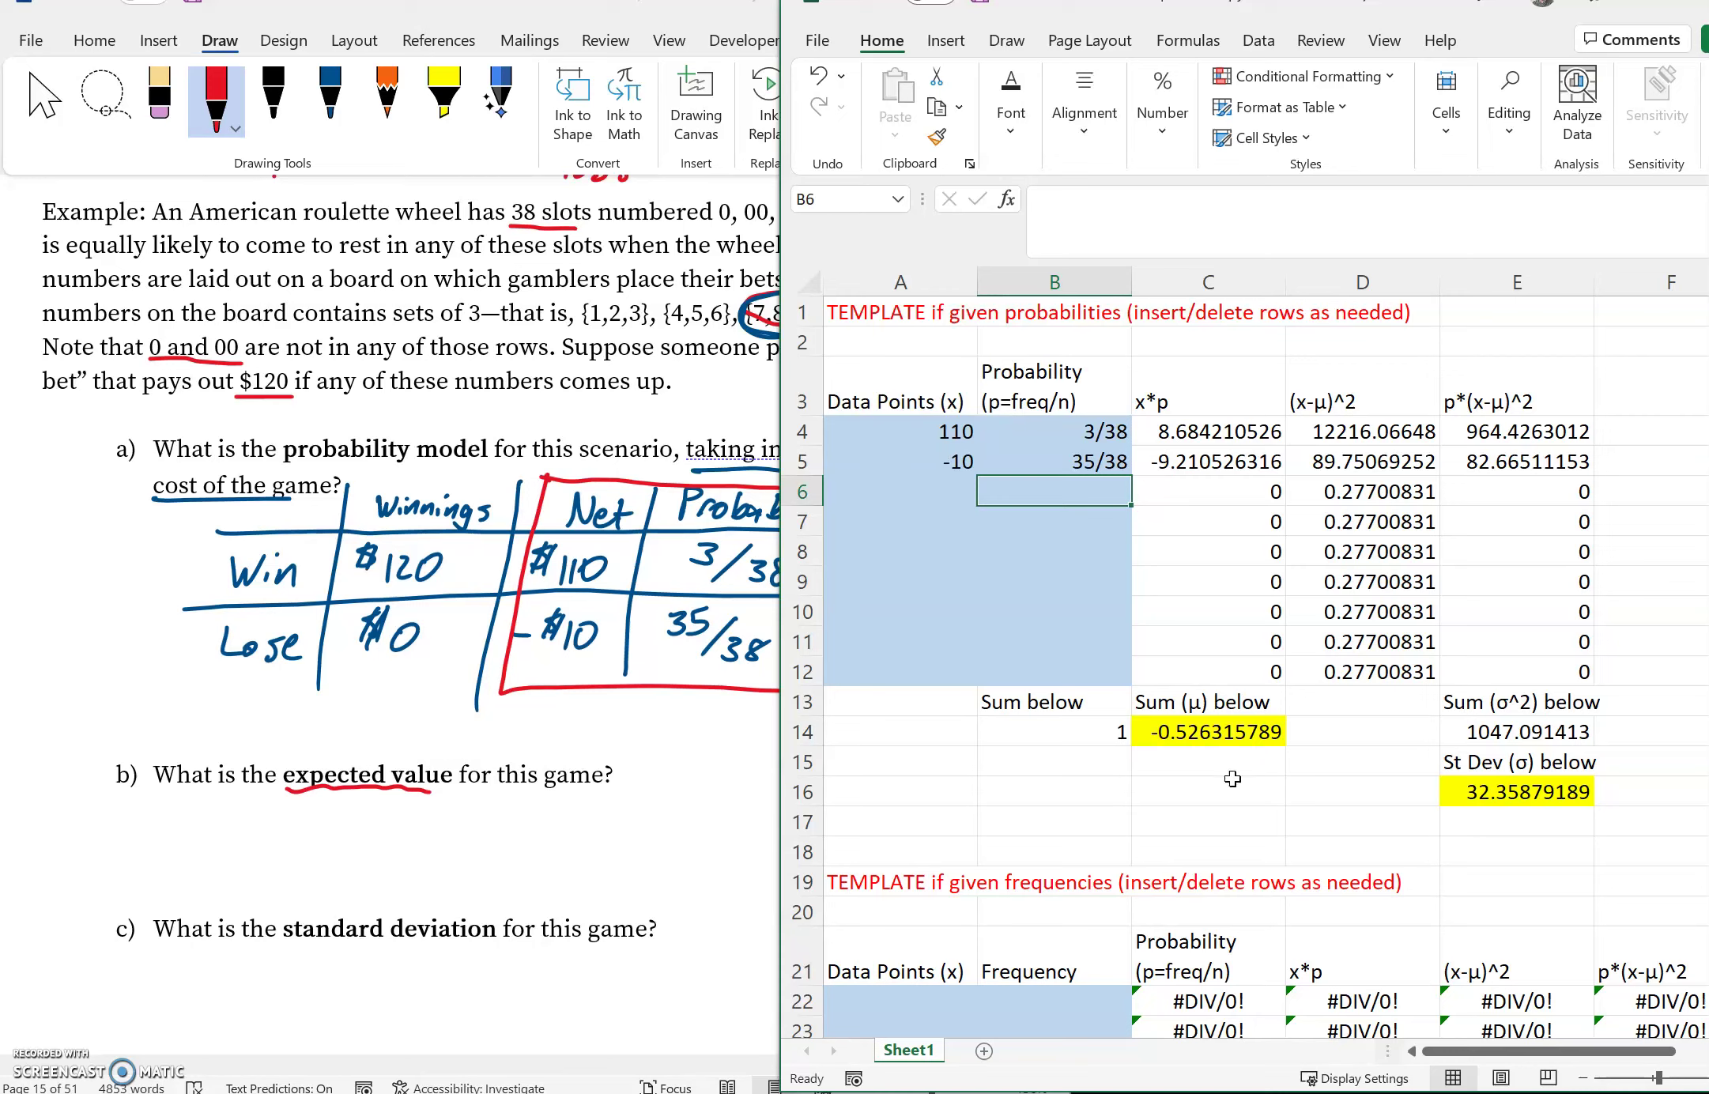
Step: Inspect the mean's =SUM(C4:C12) formula in C14, then return to the Word worksheet
{"action": "left_click", "coordinate": [1226, 732]}
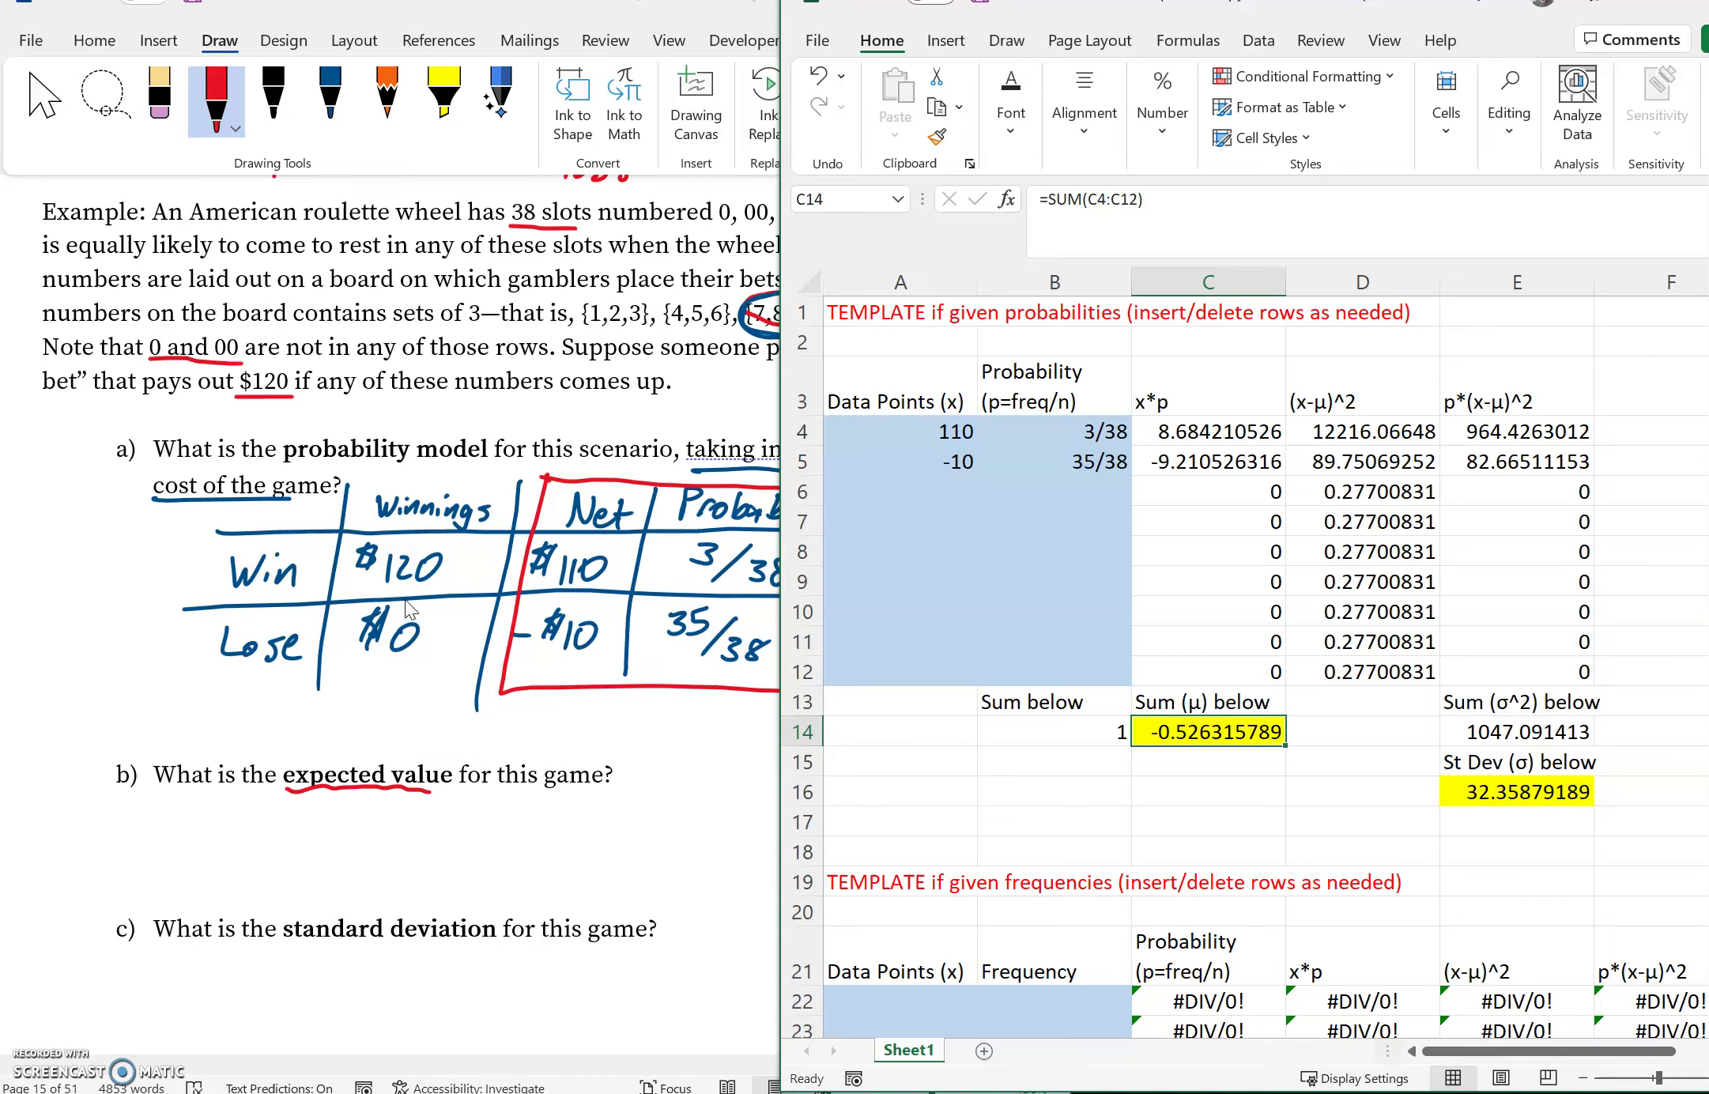
{"action": "scroll", "coordinate": [440, 546], "scroll_direction": "down", "scroll_amount": 1}
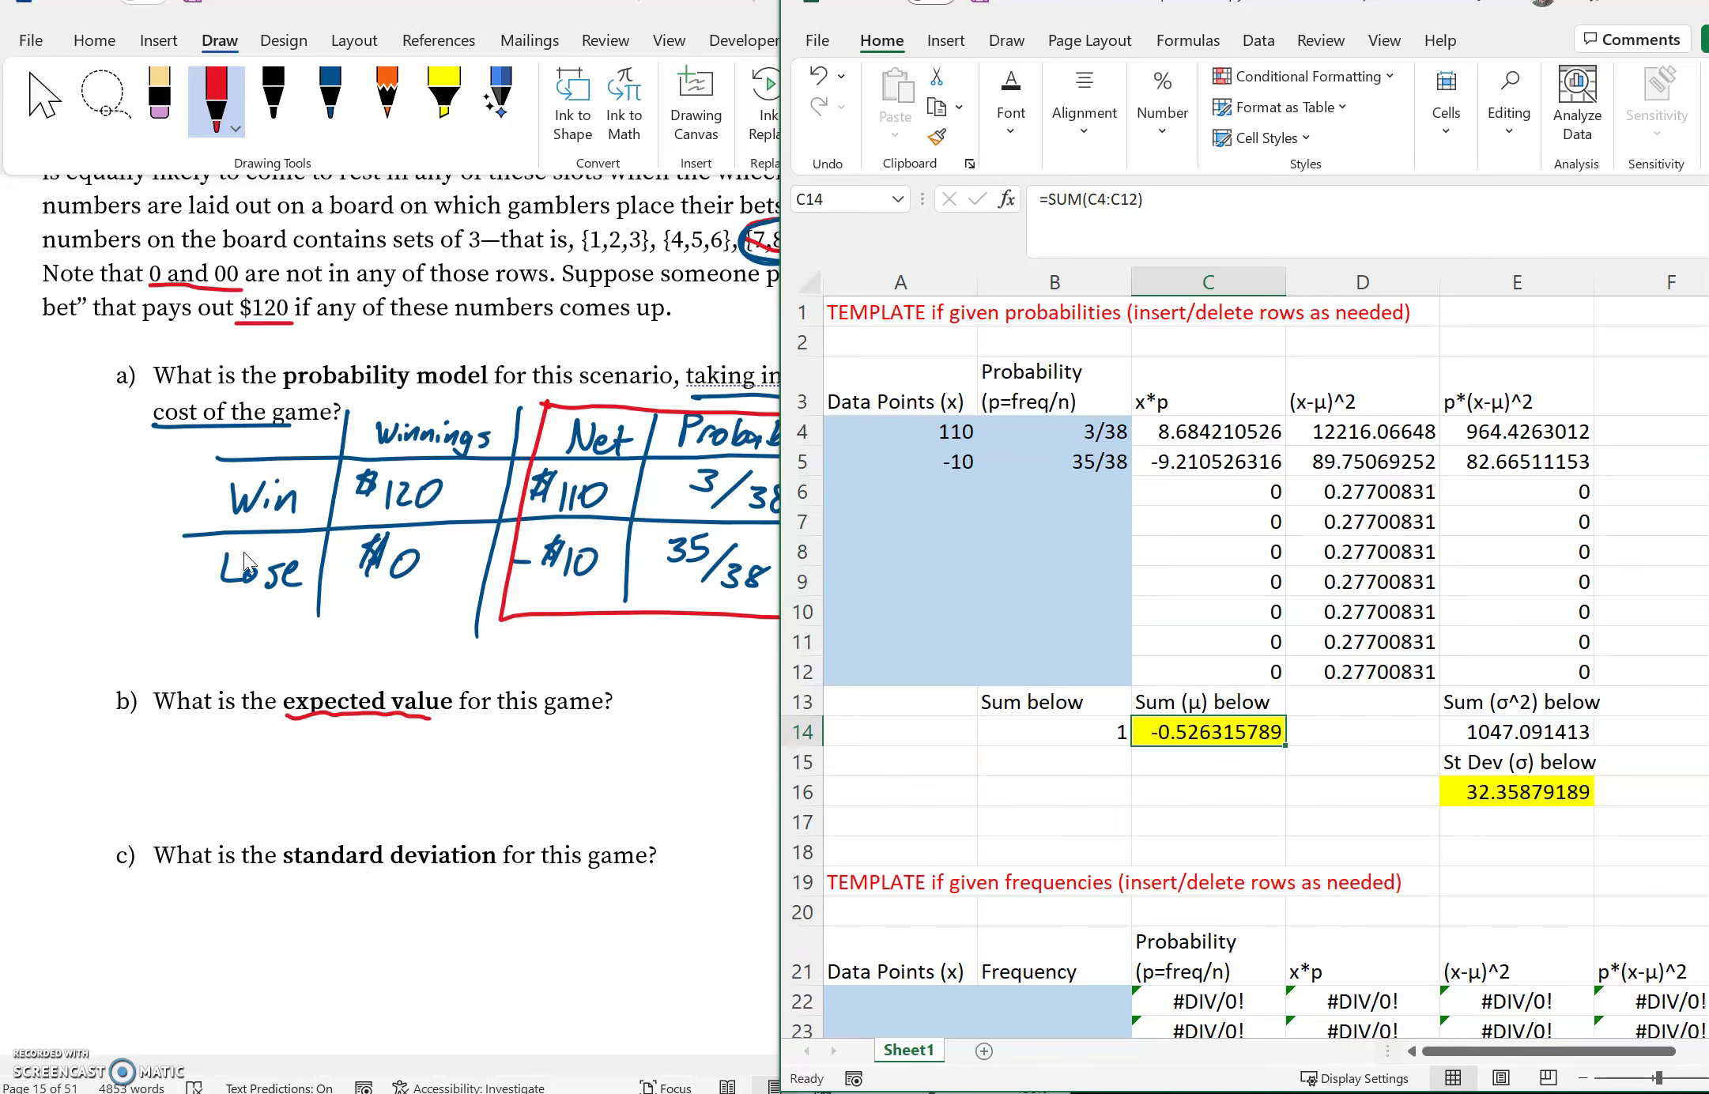
{"action": "left_click", "coordinate": [337, 112]}
Step: Handwrite the expected value -$.53 in blue ink below question b
{"action": "left_click", "coordinate": [330, 101]}
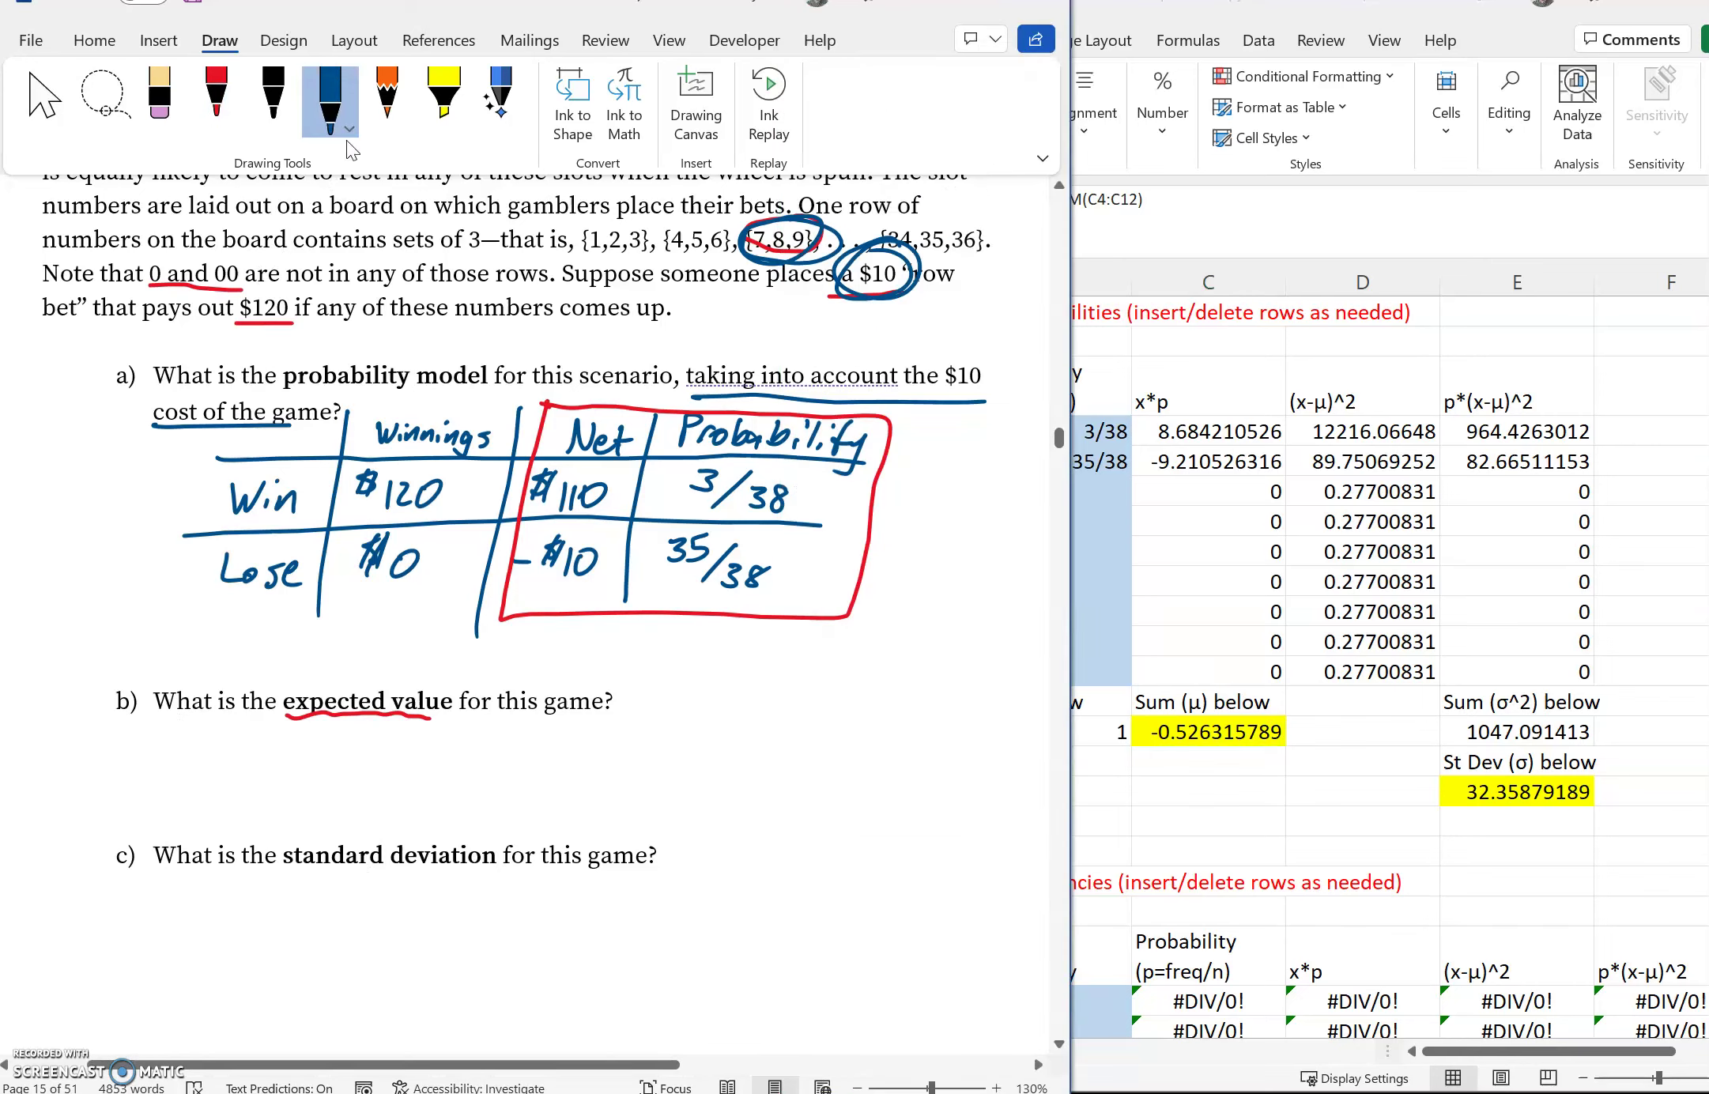
{"action": "mouse_move", "coordinate": [293, 768]}
{"action": "left_mouse_down"}
{"action": "mouse_move", "coordinate": [362, 753]}
{"action": "mouse_move", "coordinate": [350, 769]}
{"action": "mouse_move", "coordinate": [384, 795]}
{"action": "mouse_move", "coordinate": [416, 774]}
{"action": "mouse_move", "coordinate": [411, 788]}
{"action": "left_mouse_up"}
{"action": "left_click", "coordinate": [377, 791]}
{"action": "mouse_move", "coordinate": [417, 758]}
{"action": "left_mouse_down"}
{"action": "mouse_move", "coordinate": [438, 755]}
{"action": "mouse_move", "coordinate": [447, 788]}
{"action": "left_mouse_up"}
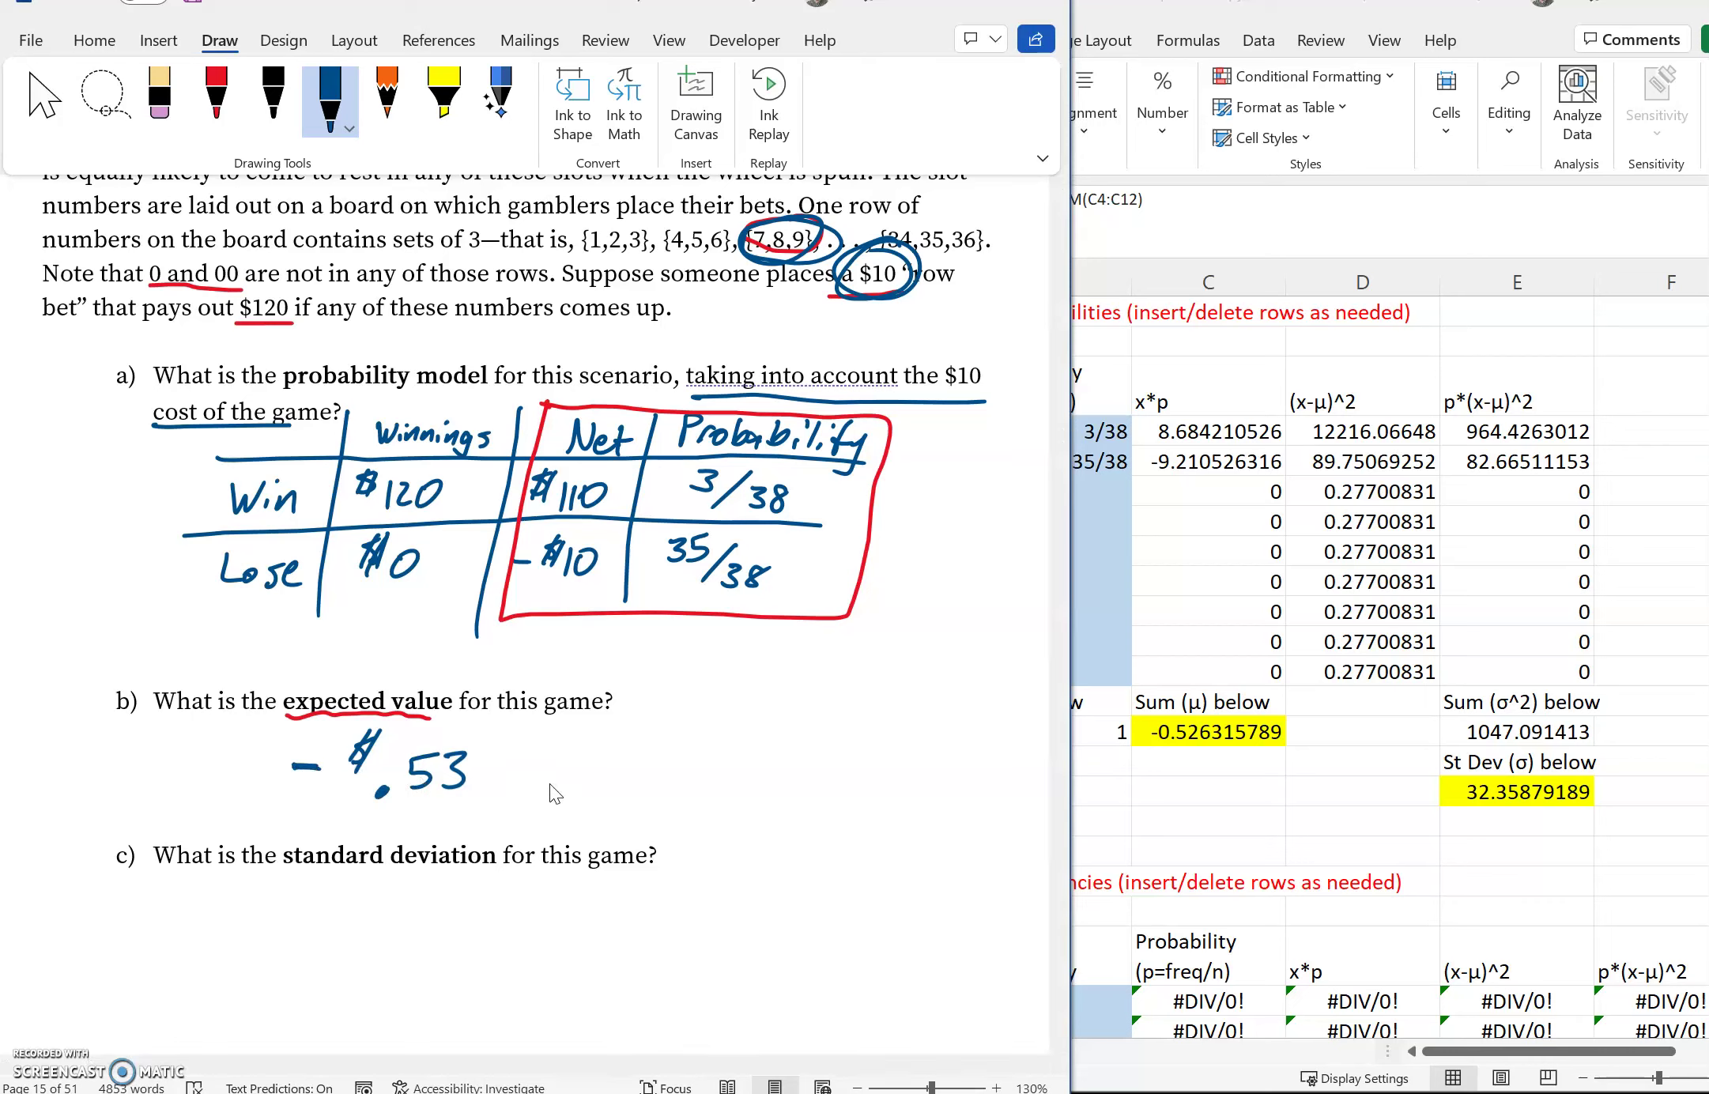
Step: Change the data points in A4:A5 to 120 and 0 and check the new mean of 9.4737
{"action": "key", "text": "alt+Tab"}
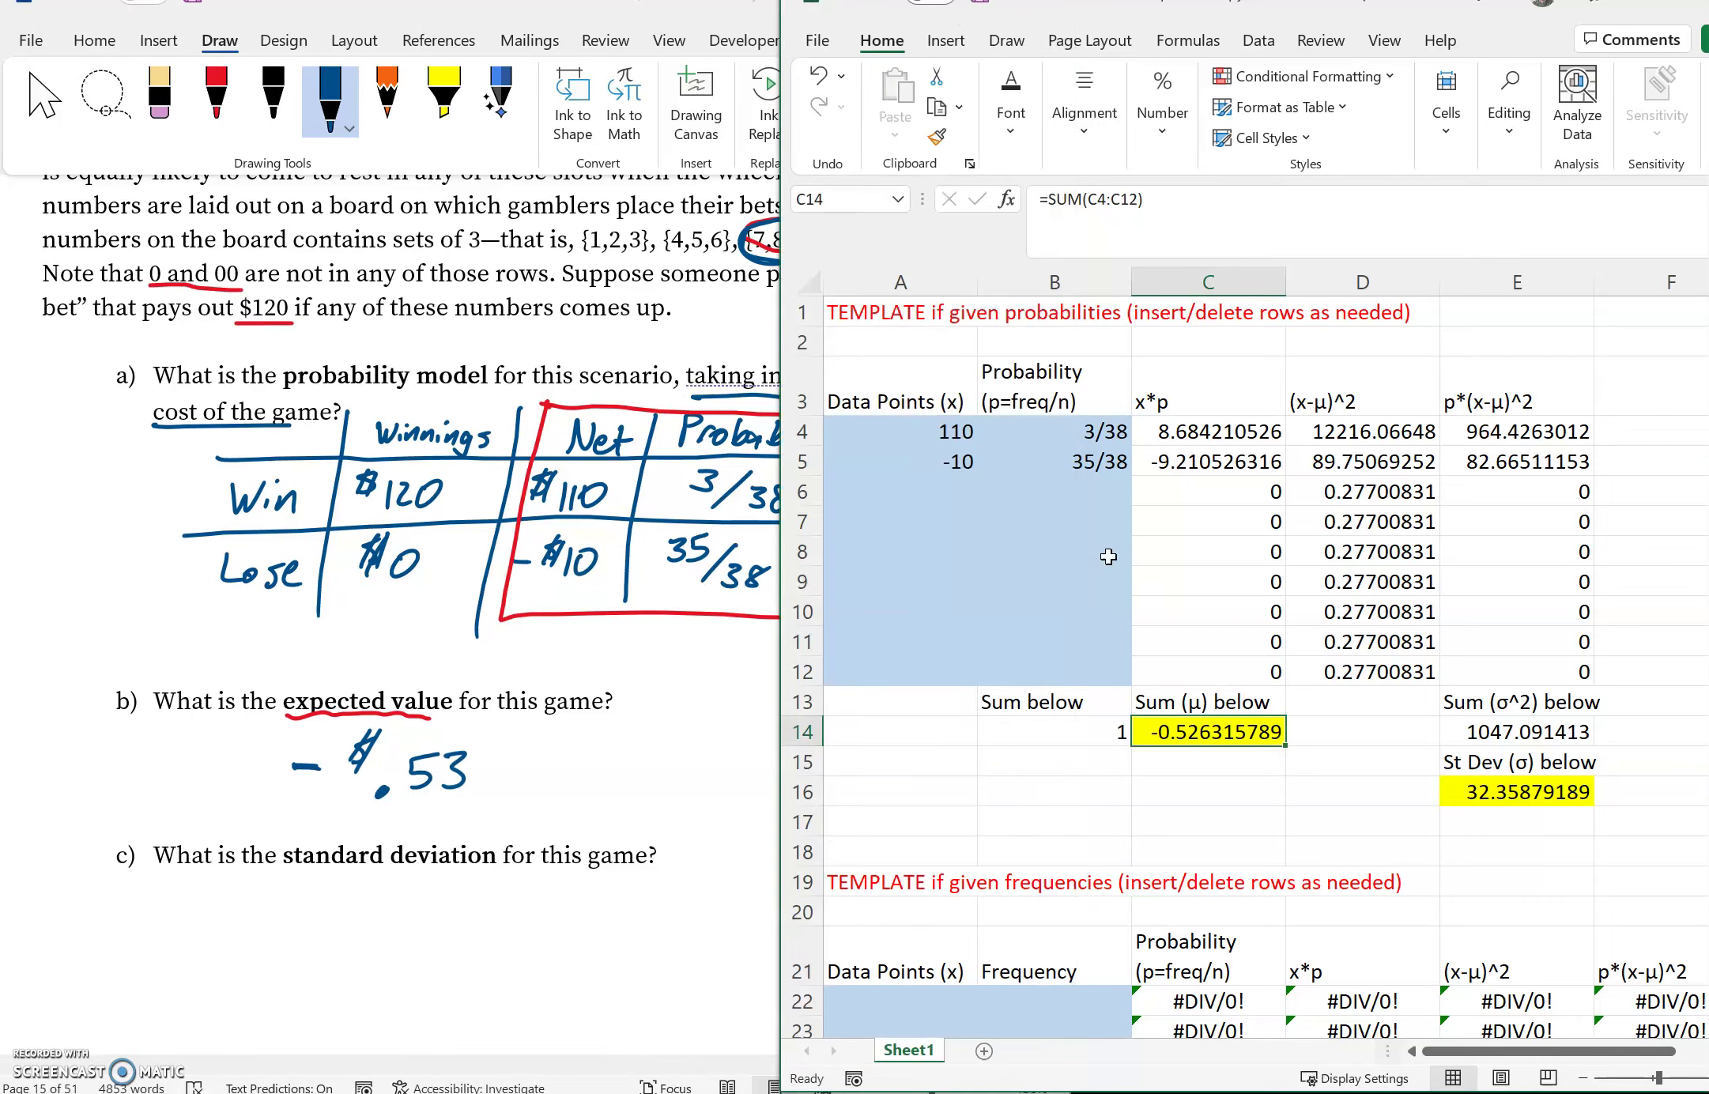
{"action": "left_click", "coordinate": [921, 433]}
{"action": "type", "text": "120"}
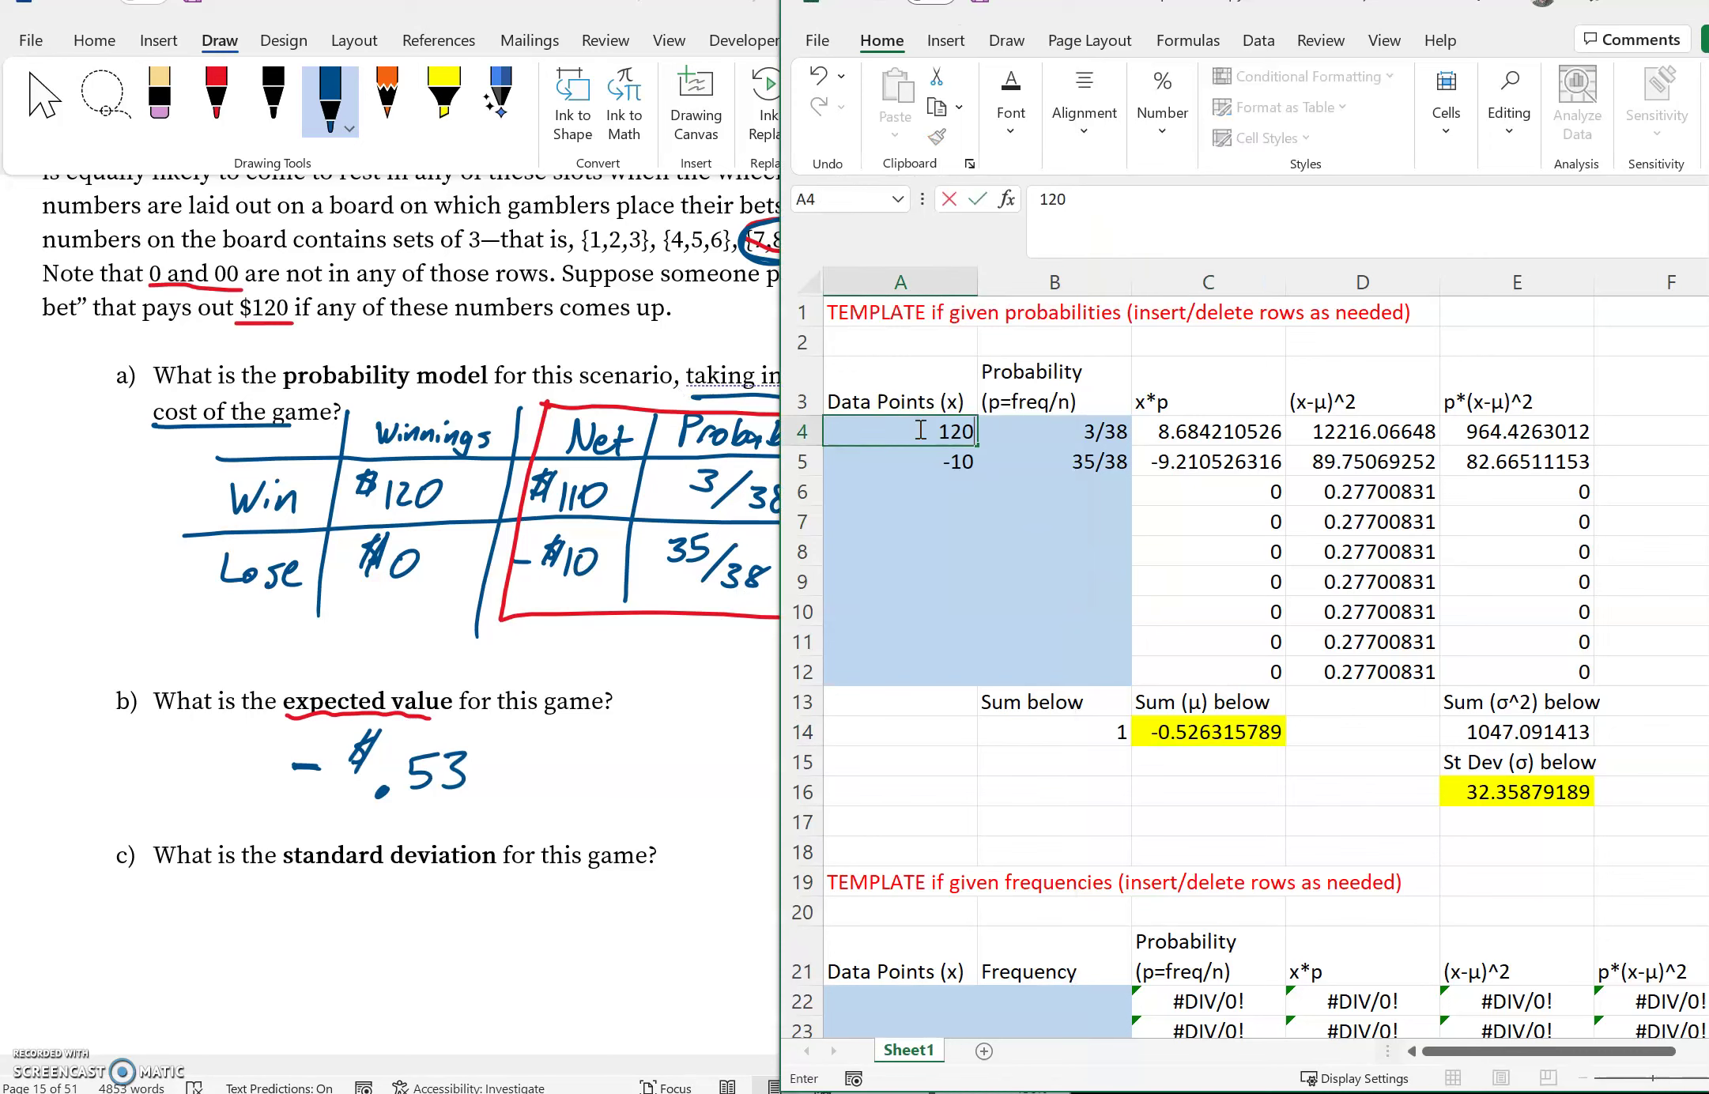
{"action": "key", "text": "Return"}
{"action": "type", "text": "0"}
{"action": "key", "text": "Return"}
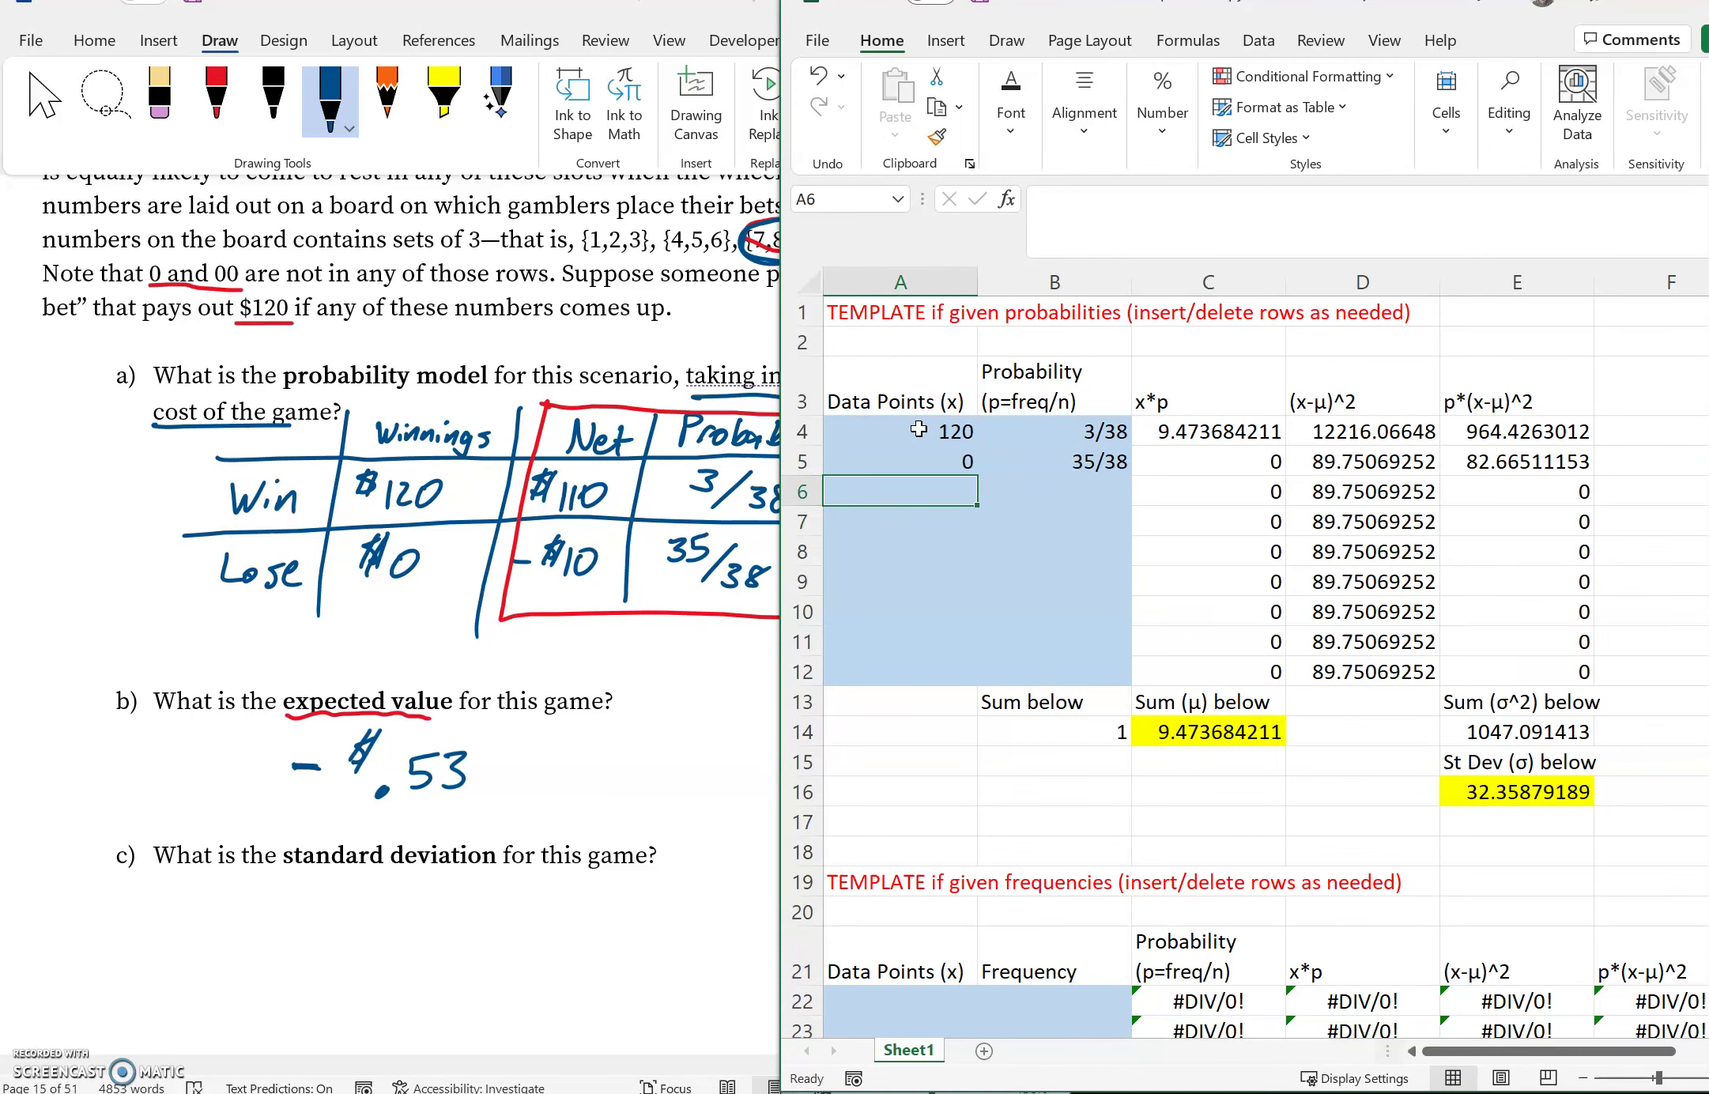
{"action": "left_click", "coordinate": [925, 462]}
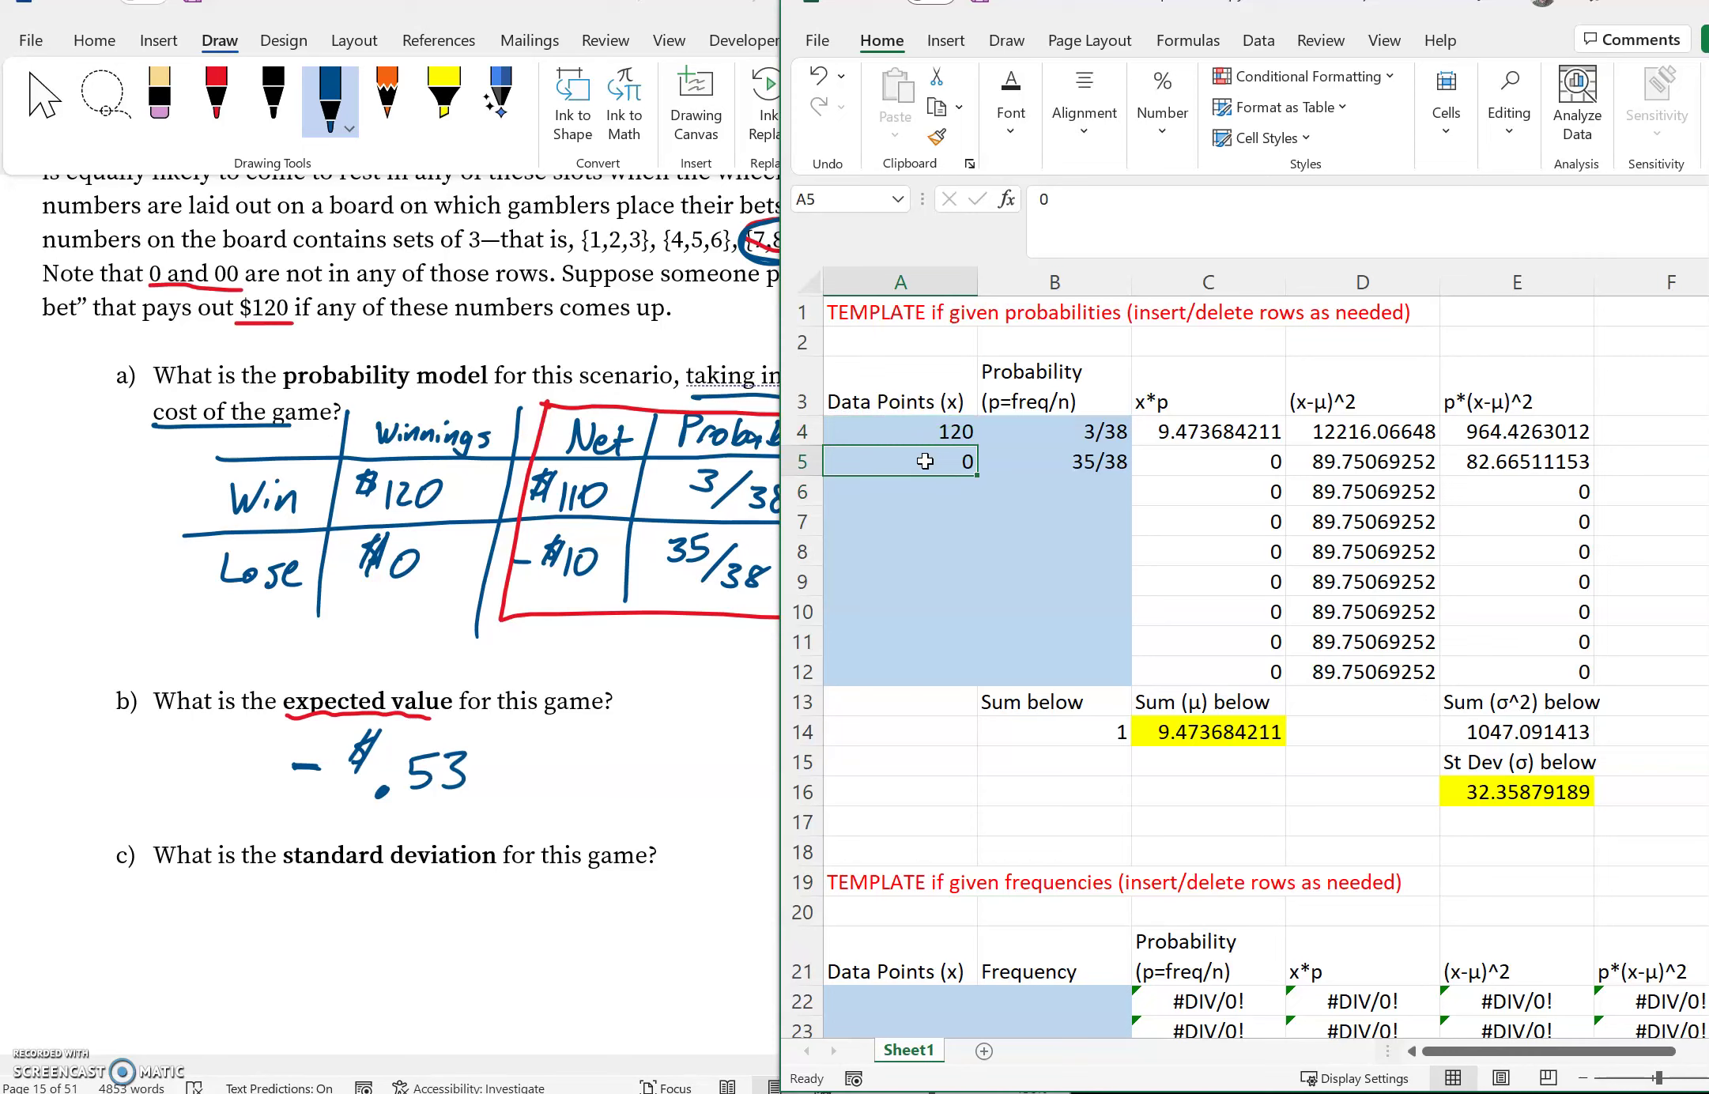
{"action": "left_click", "coordinate": [1204, 728]}
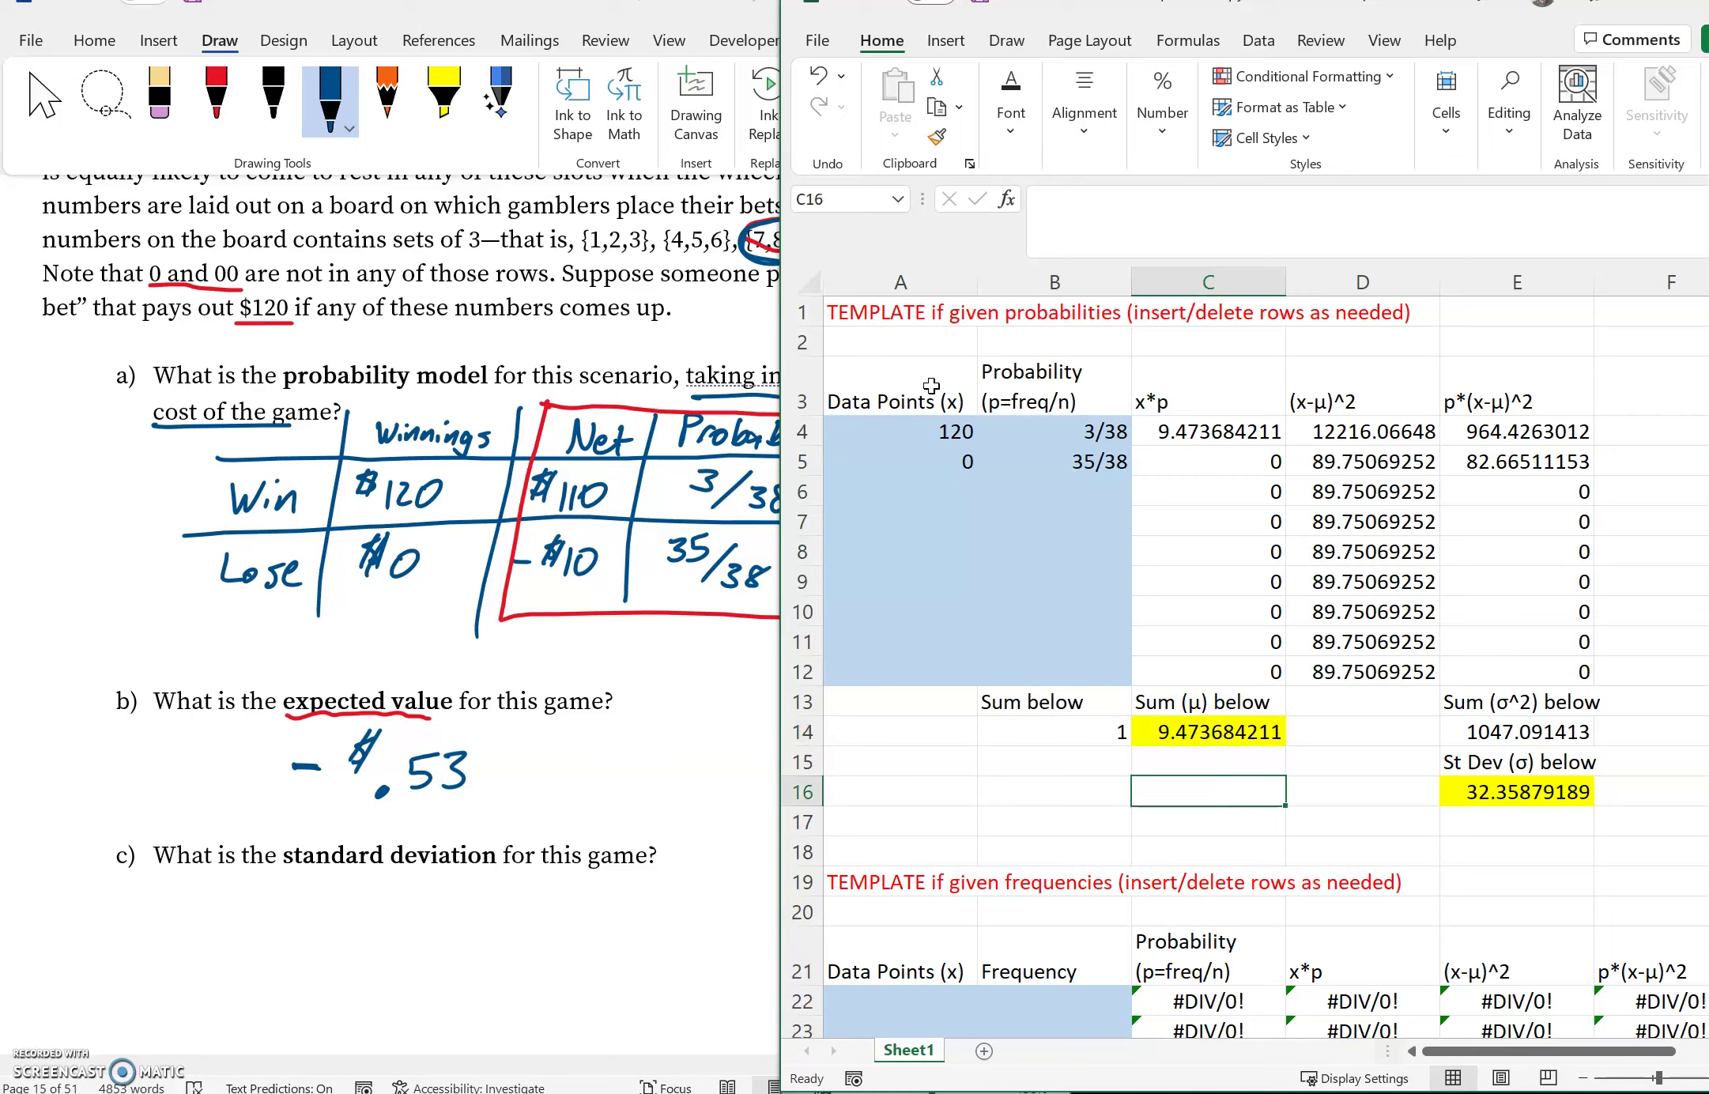
{"action": "left_click_drag", "start_coordinate": [927, 433], "coordinate": [927, 455]}
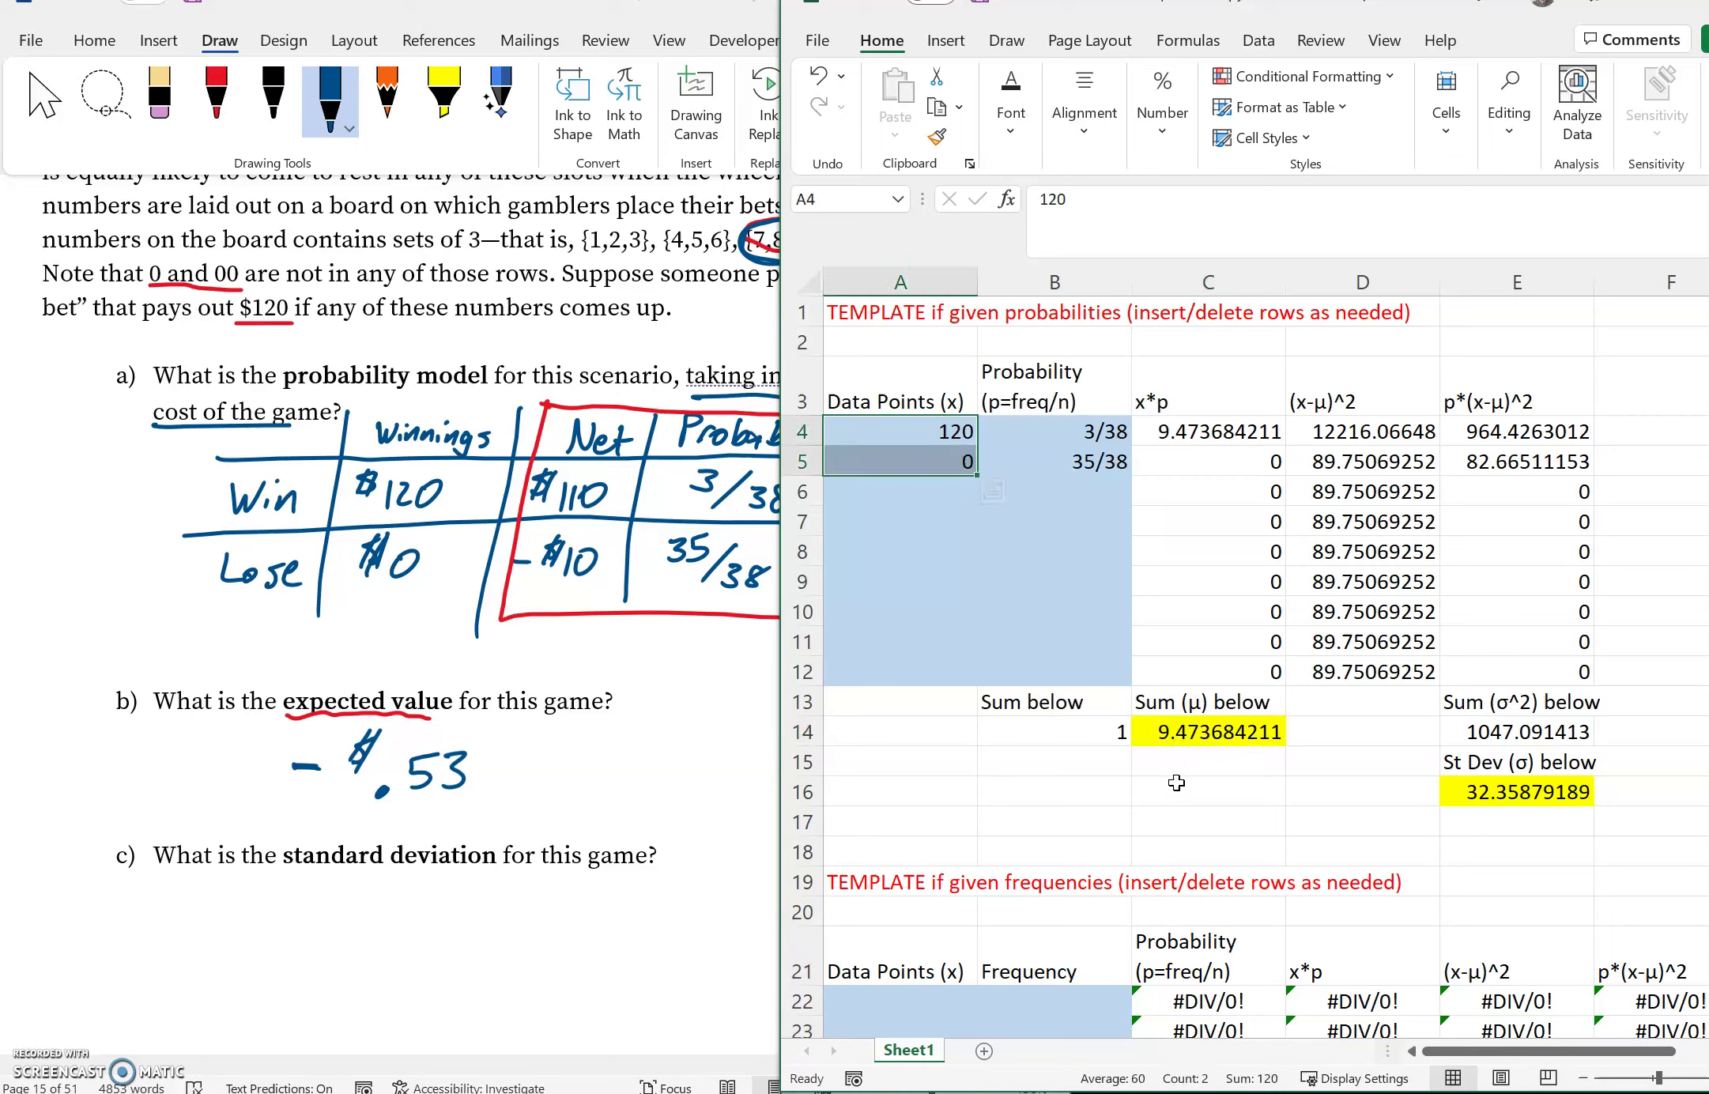
Step: Verify in C16 that =C14-10 gives -0.526315789, then delete the check formula
{"action": "left_click", "coordinate": [1172, 782]}
{"action": "type", "text": "="}
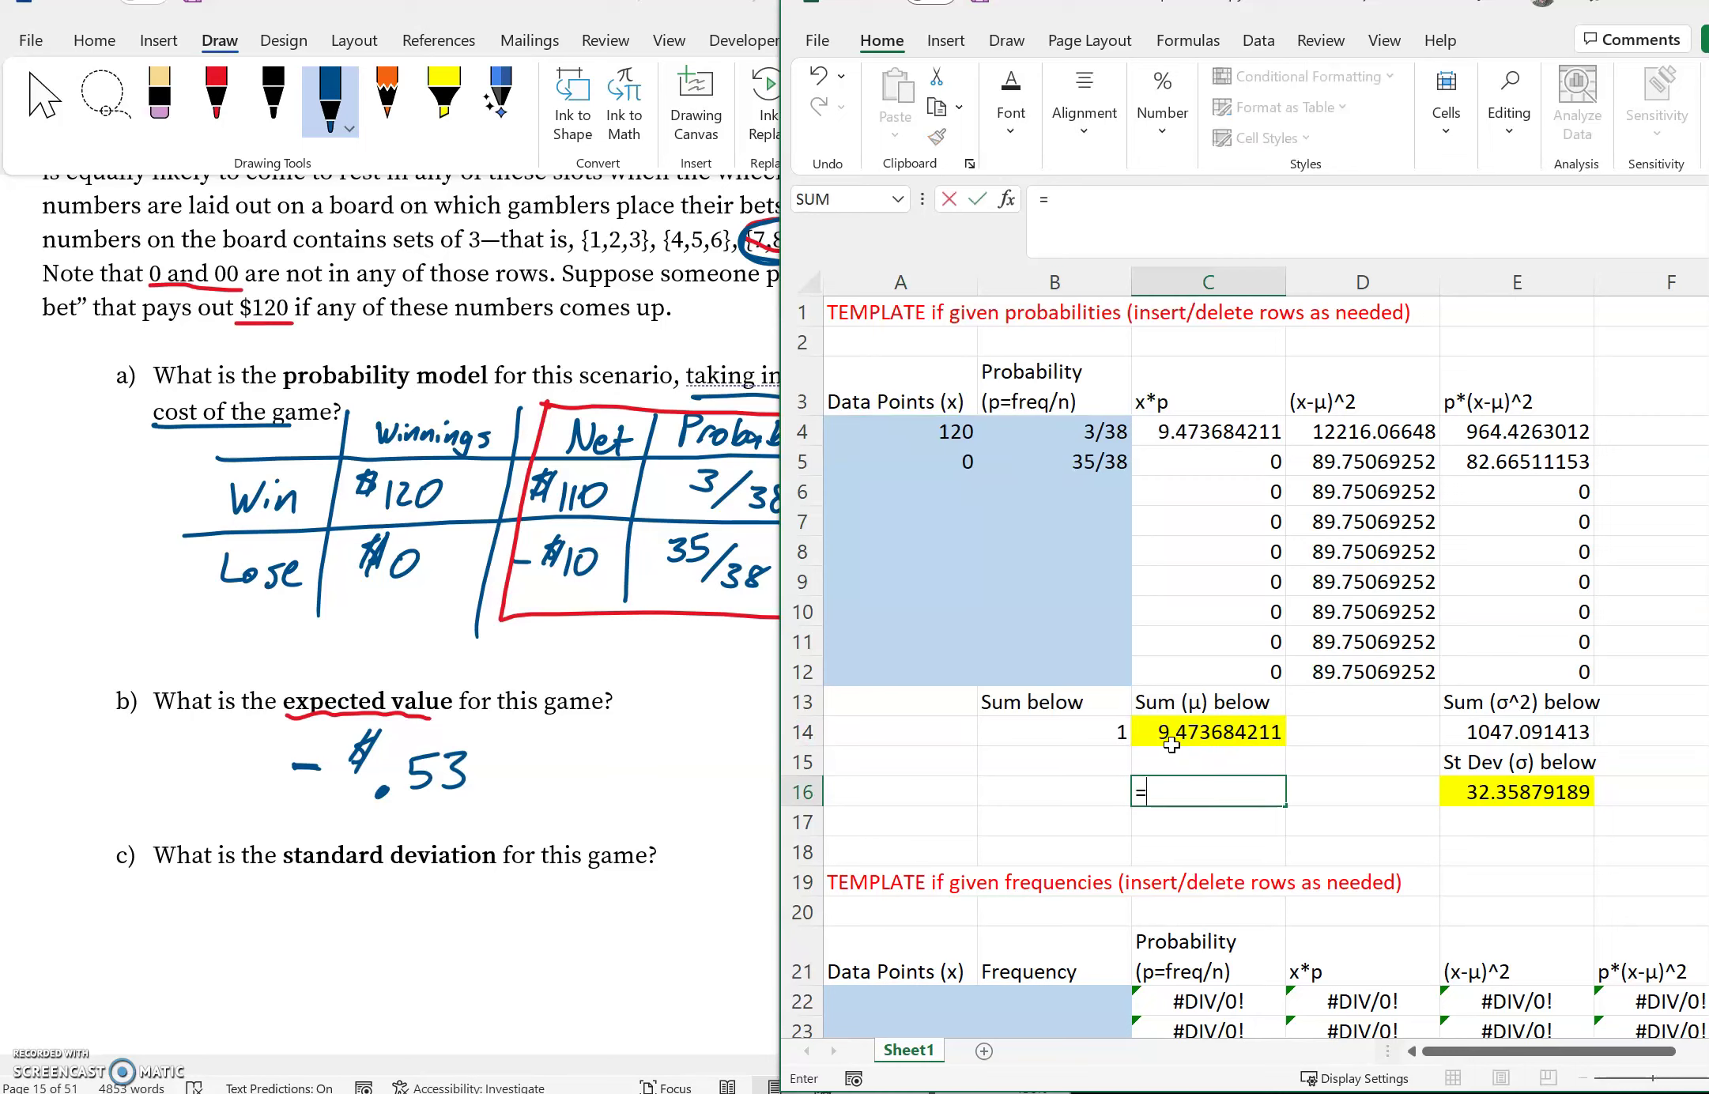
{"action": "left_click", "coordinate": [1202, 731]}
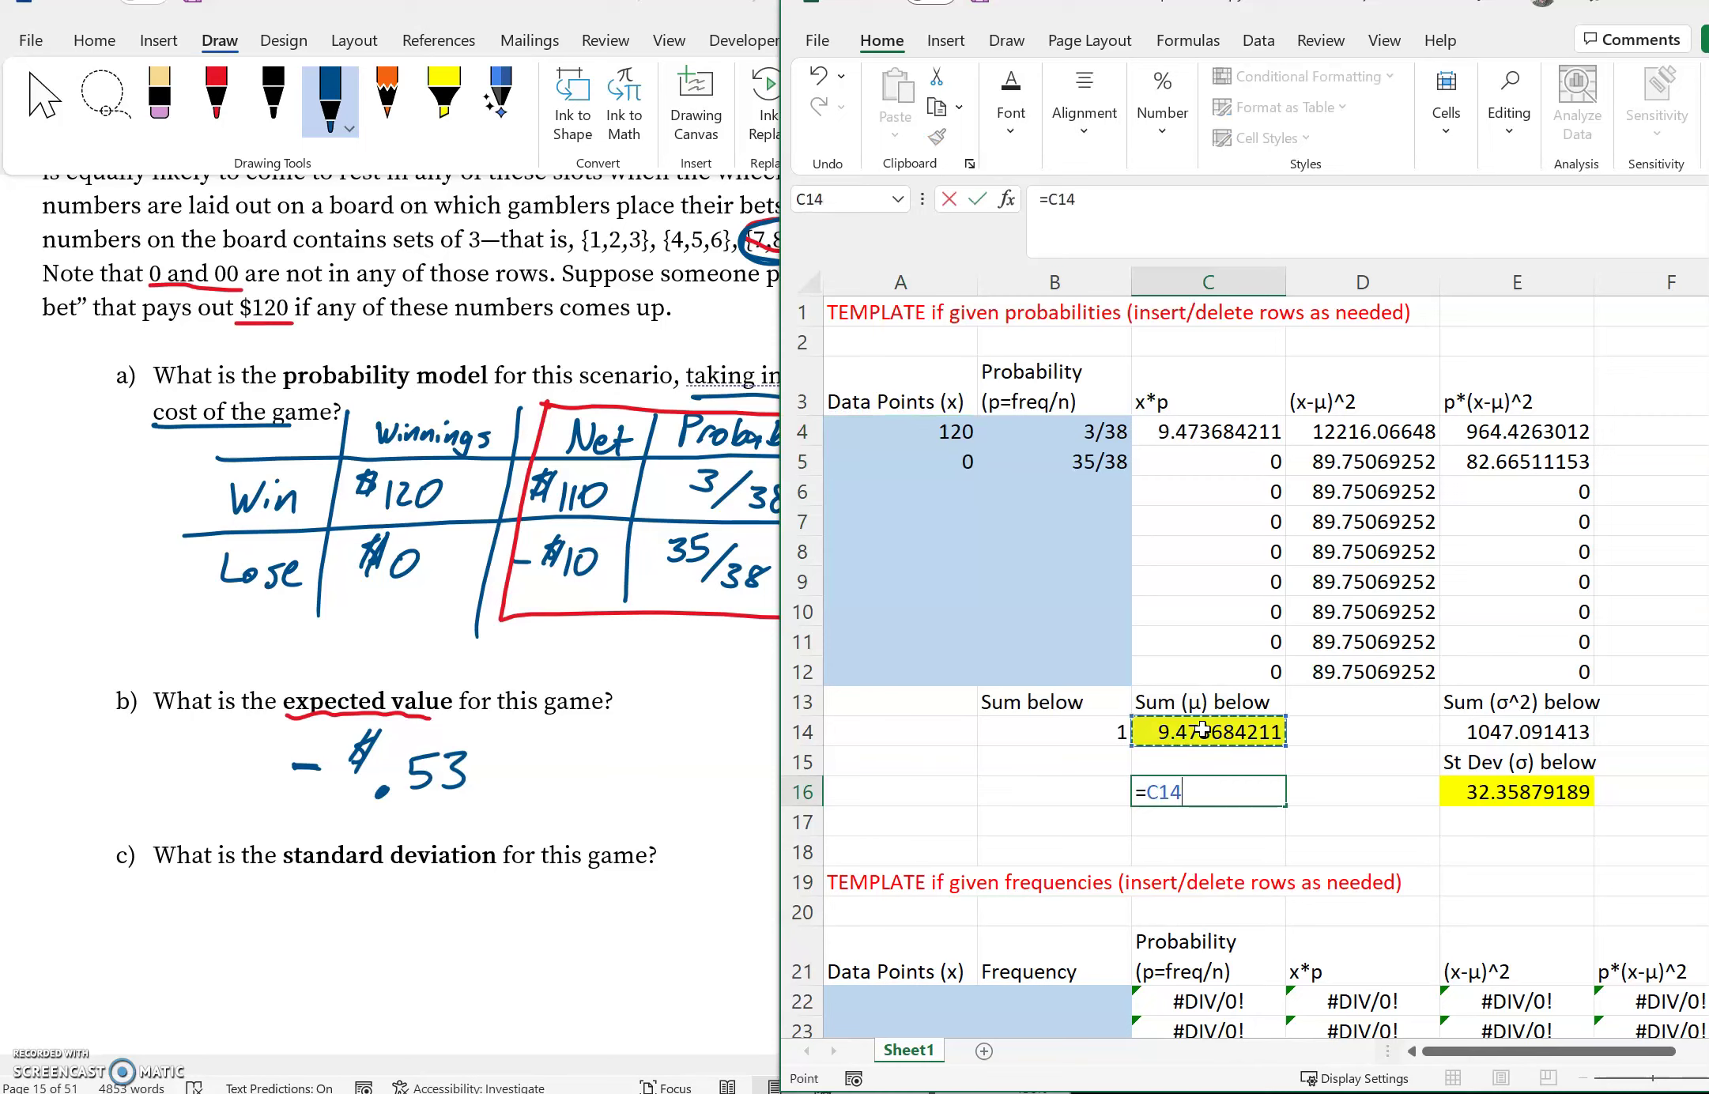
{"action": "type", "text": "-10"}
{"action": "key", "text": "Return"}
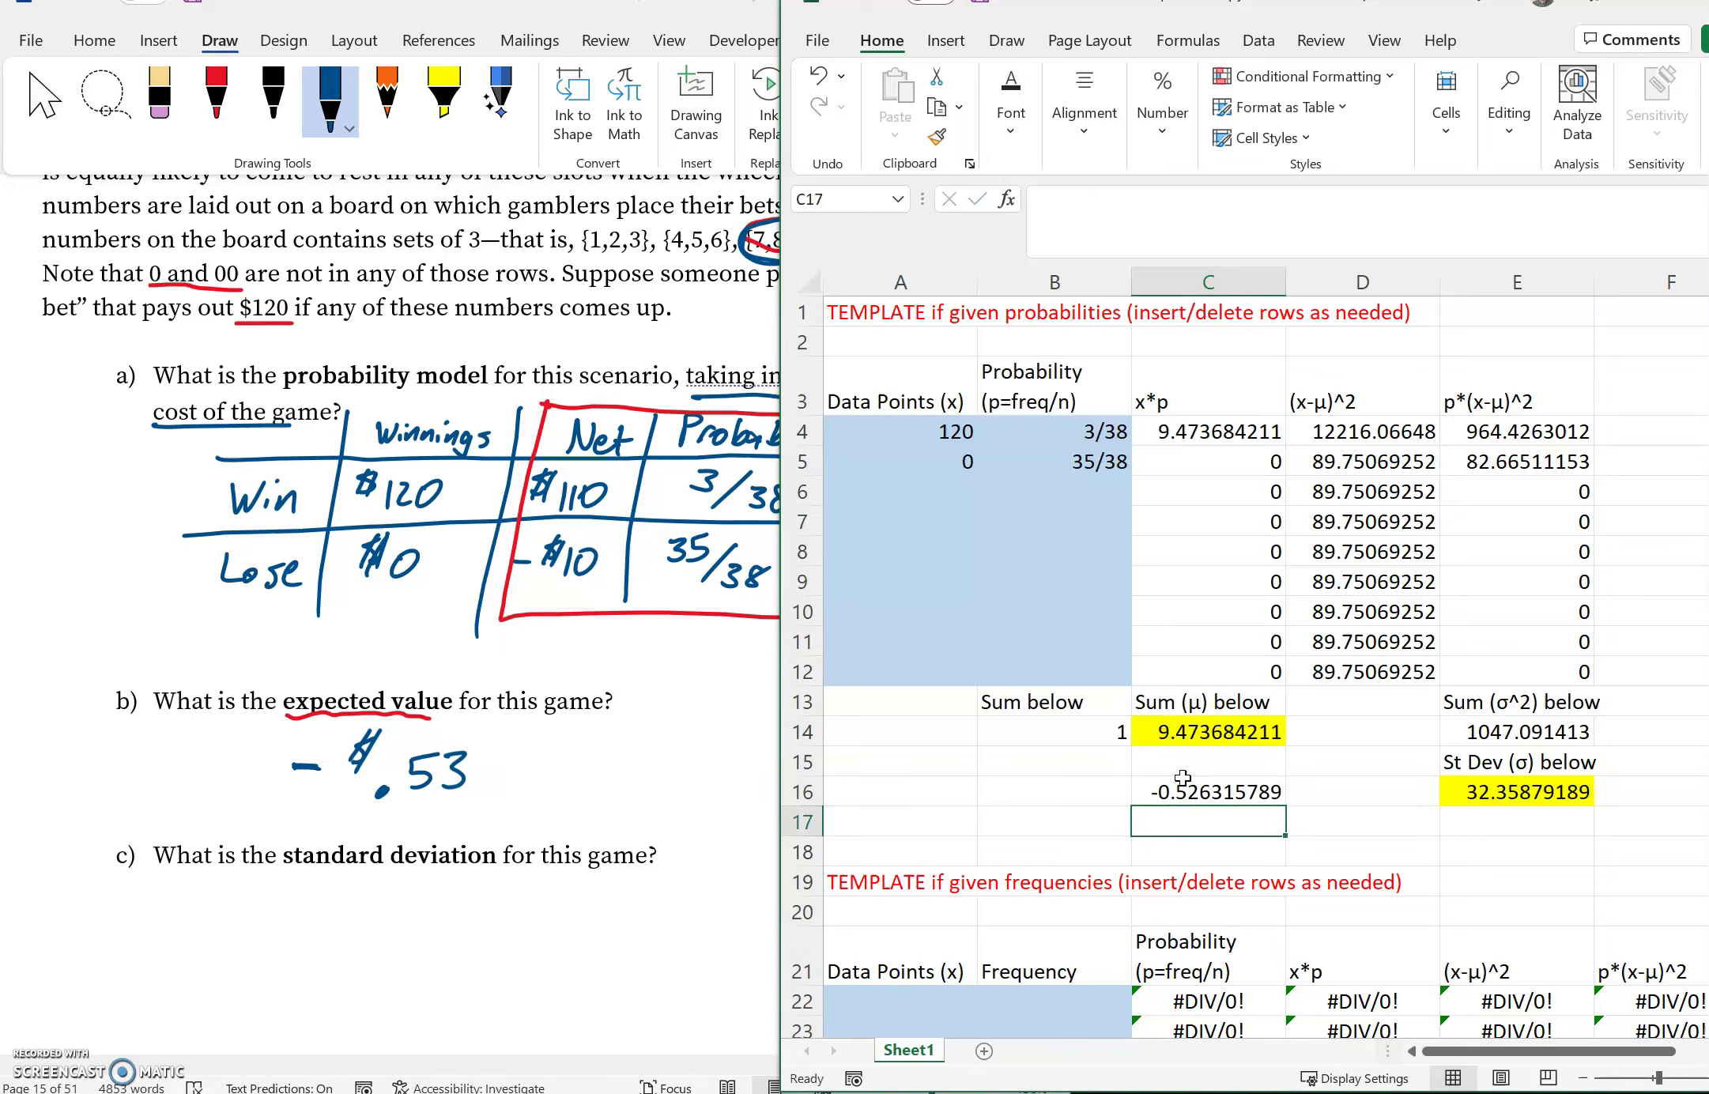
{"action": "left_click", "coordinate": [1215, 793]}
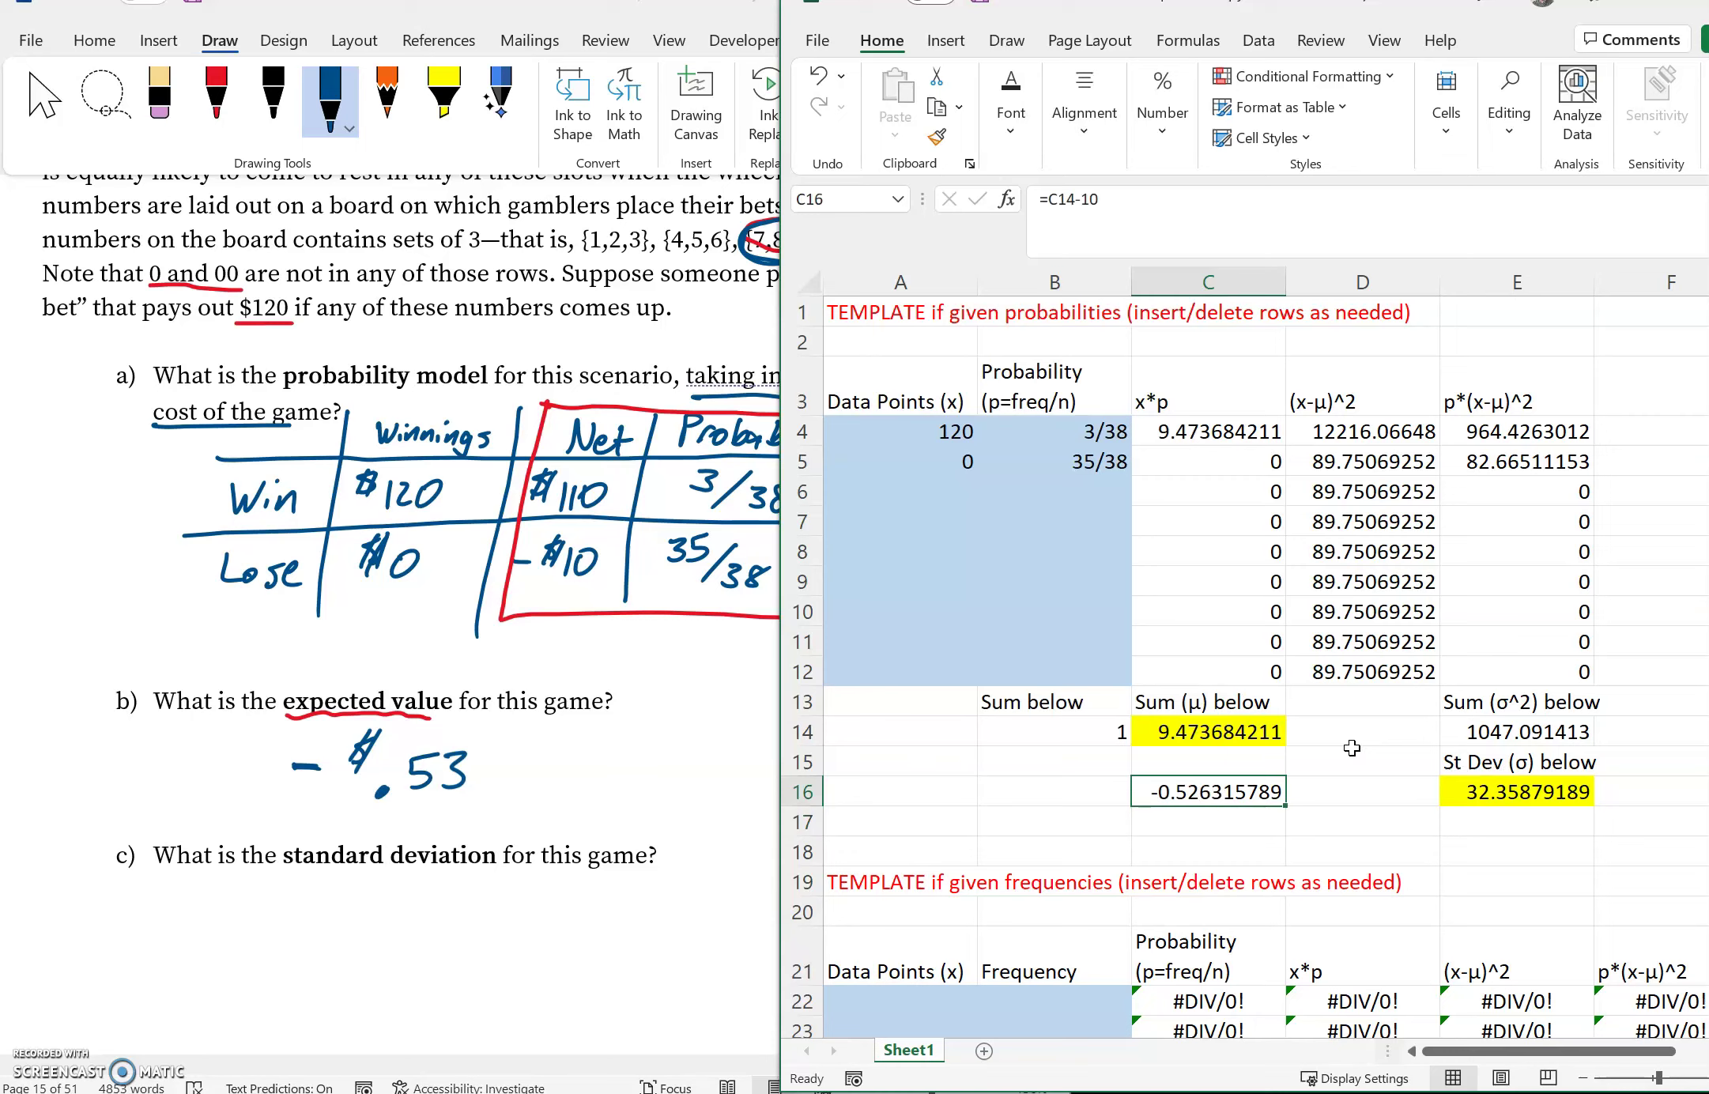
{"action": "key", "text": "Delete"}
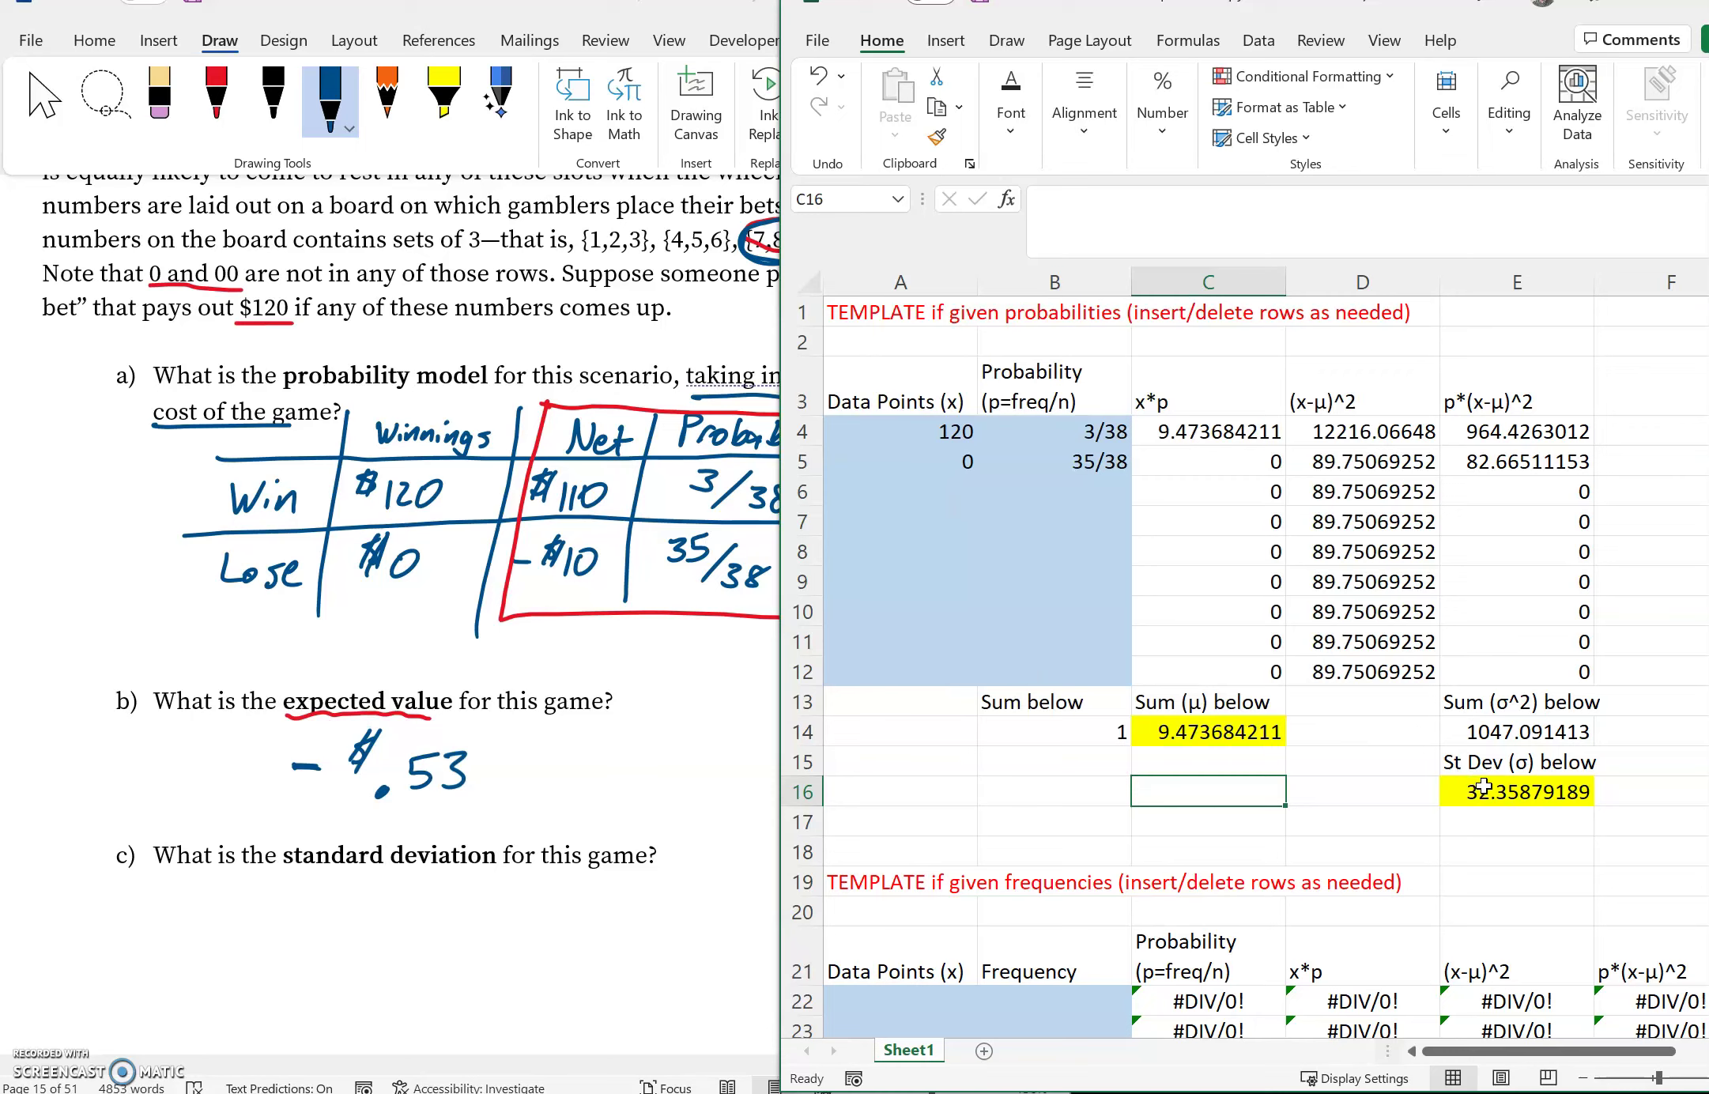
Step: Read the SD 32.3588 in E16 and handwrite it in blue ink below question c
{"action": "left_click", "coordinate": [1500, 791]}
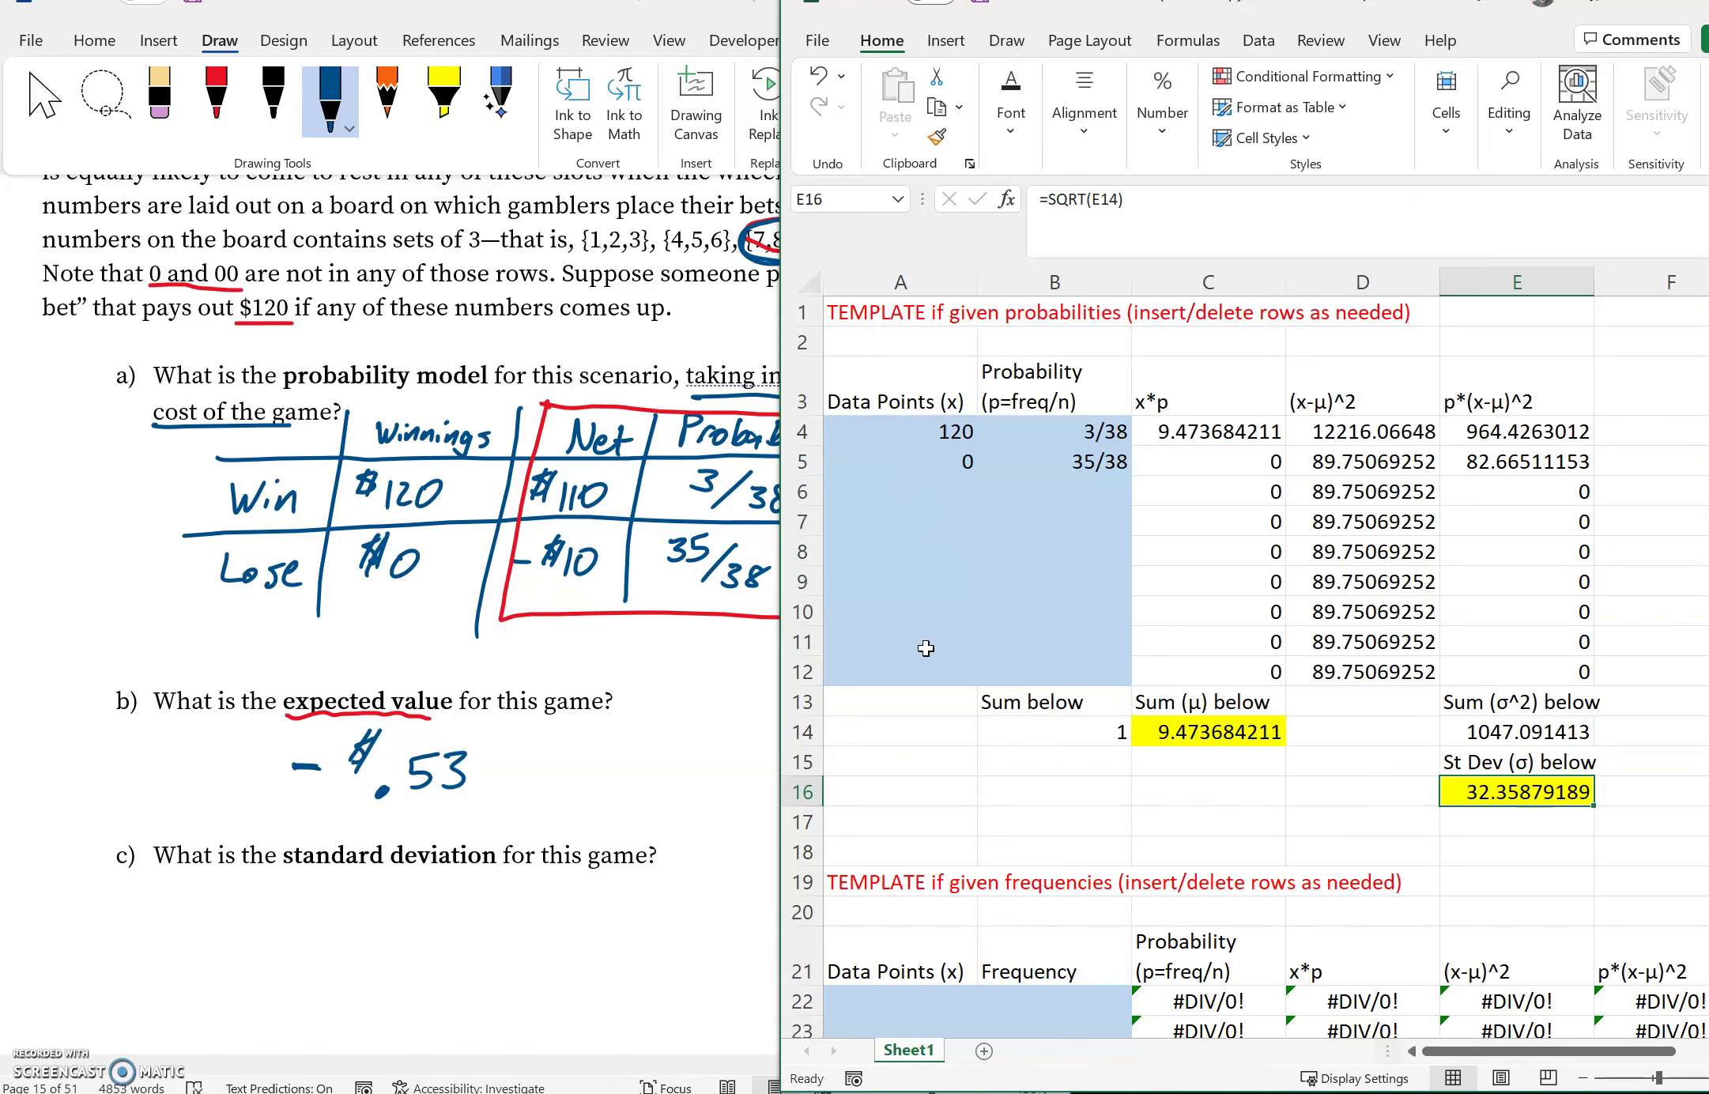
{"action": "left_click", "coordinate": [304, 915]}
{"action": "mouse_move", "coordinate": [294, 903]}
{"action": "left_mouse_down"}
{"action": "mouse_move", "coordinate": [349, 927]}
{"action": "mouse_move", "coordinate": [394, 902]}
{"action": "mouse_move", "coordinate": [384, 941]}
{"action": "left_mouse_up"}
{"action": "left_click", "coordinate": [352, 927]}
{"action": "mouse_move", "coordinate": [443, 904]}
{"action": "left_mouse_down"}
{"action": "mouse_move", "coordinate": [412, 905]}
{"action": "mouse_move", "coordinate": [418, 930]}
{"action": "mouse_move", "coordinate": [443, 930]}
{"action": "mouse_move", "coordinate": [448, 908]}
{"action": "left_mouse_up"}
{"action": "mouse_move", "coordinate": [473, 906]}
{"action": "left_mouse_down"}
{"action": "mouse_move", "coordinate": [467, 931]}
{"action": "mouse_move", "coordinate": [472, 907]}
{"action": "left_mouse_up"}
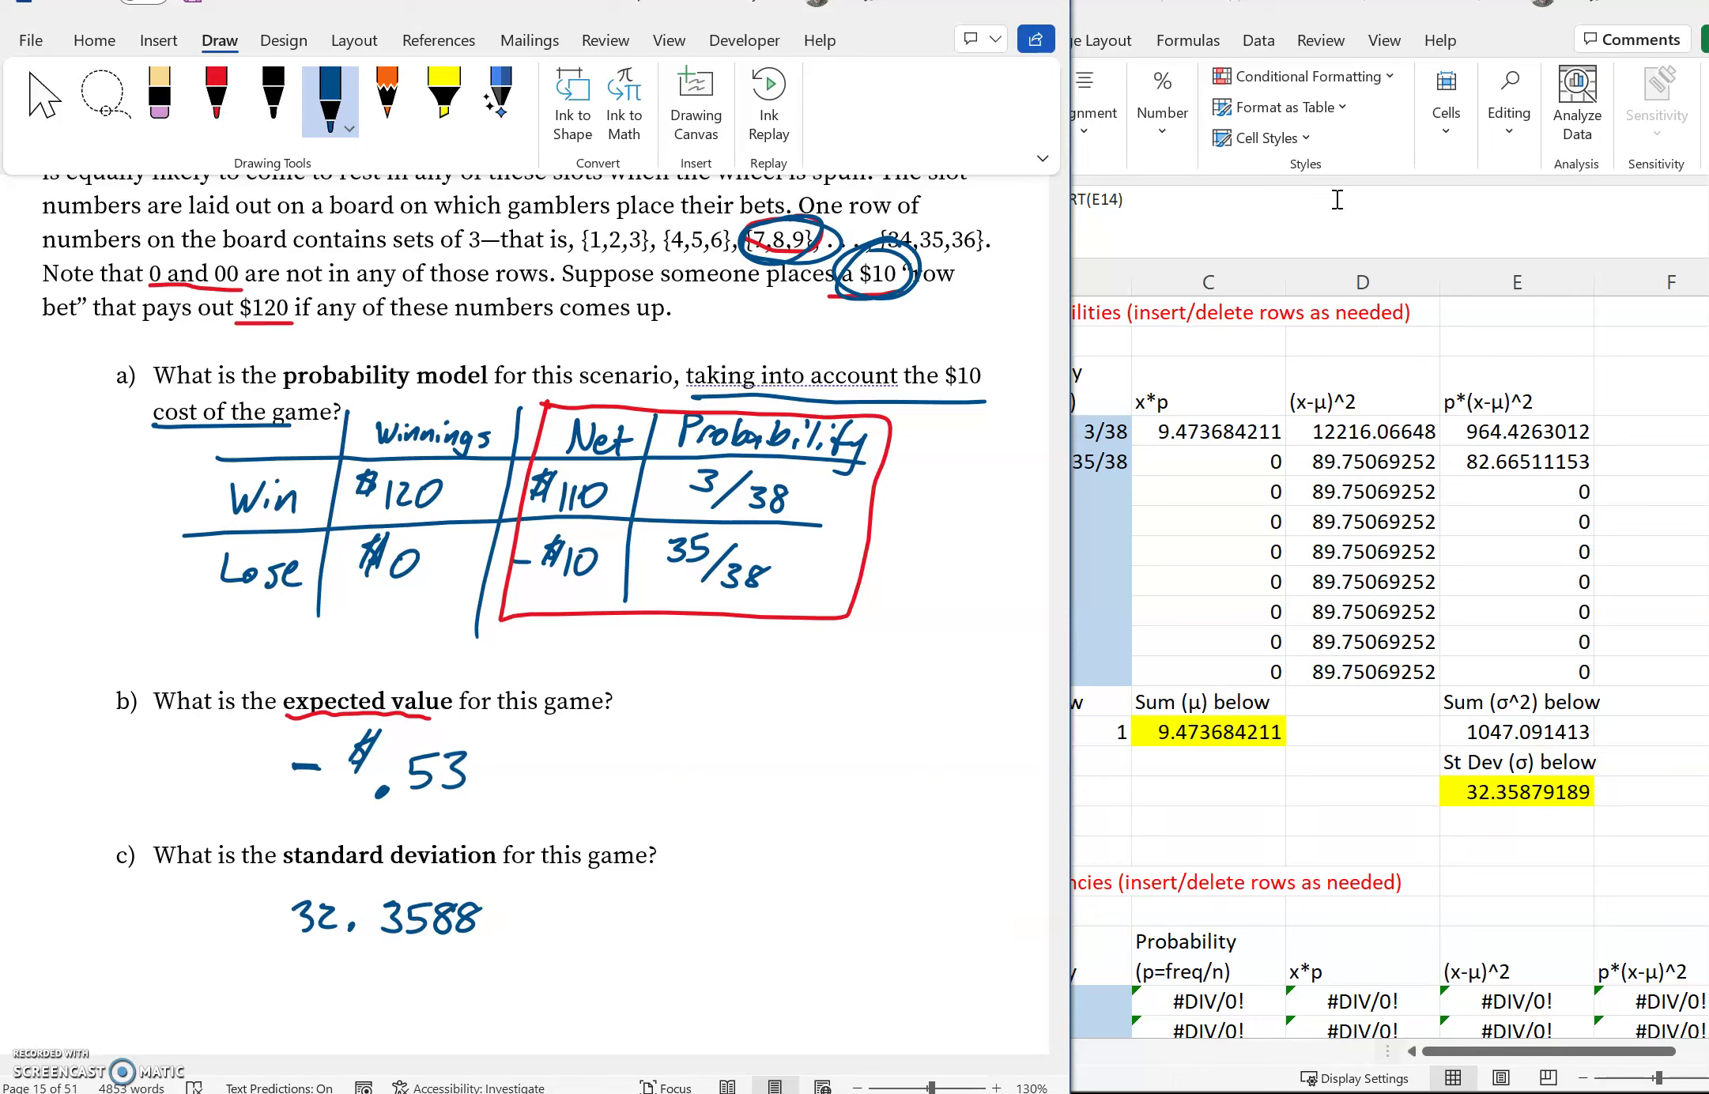
Step: Put 110 and -10 back in A4:A5 and confirm the SD of 32.3588 in E16
{"action": "left_click", "coordinate": [1498, 793]}
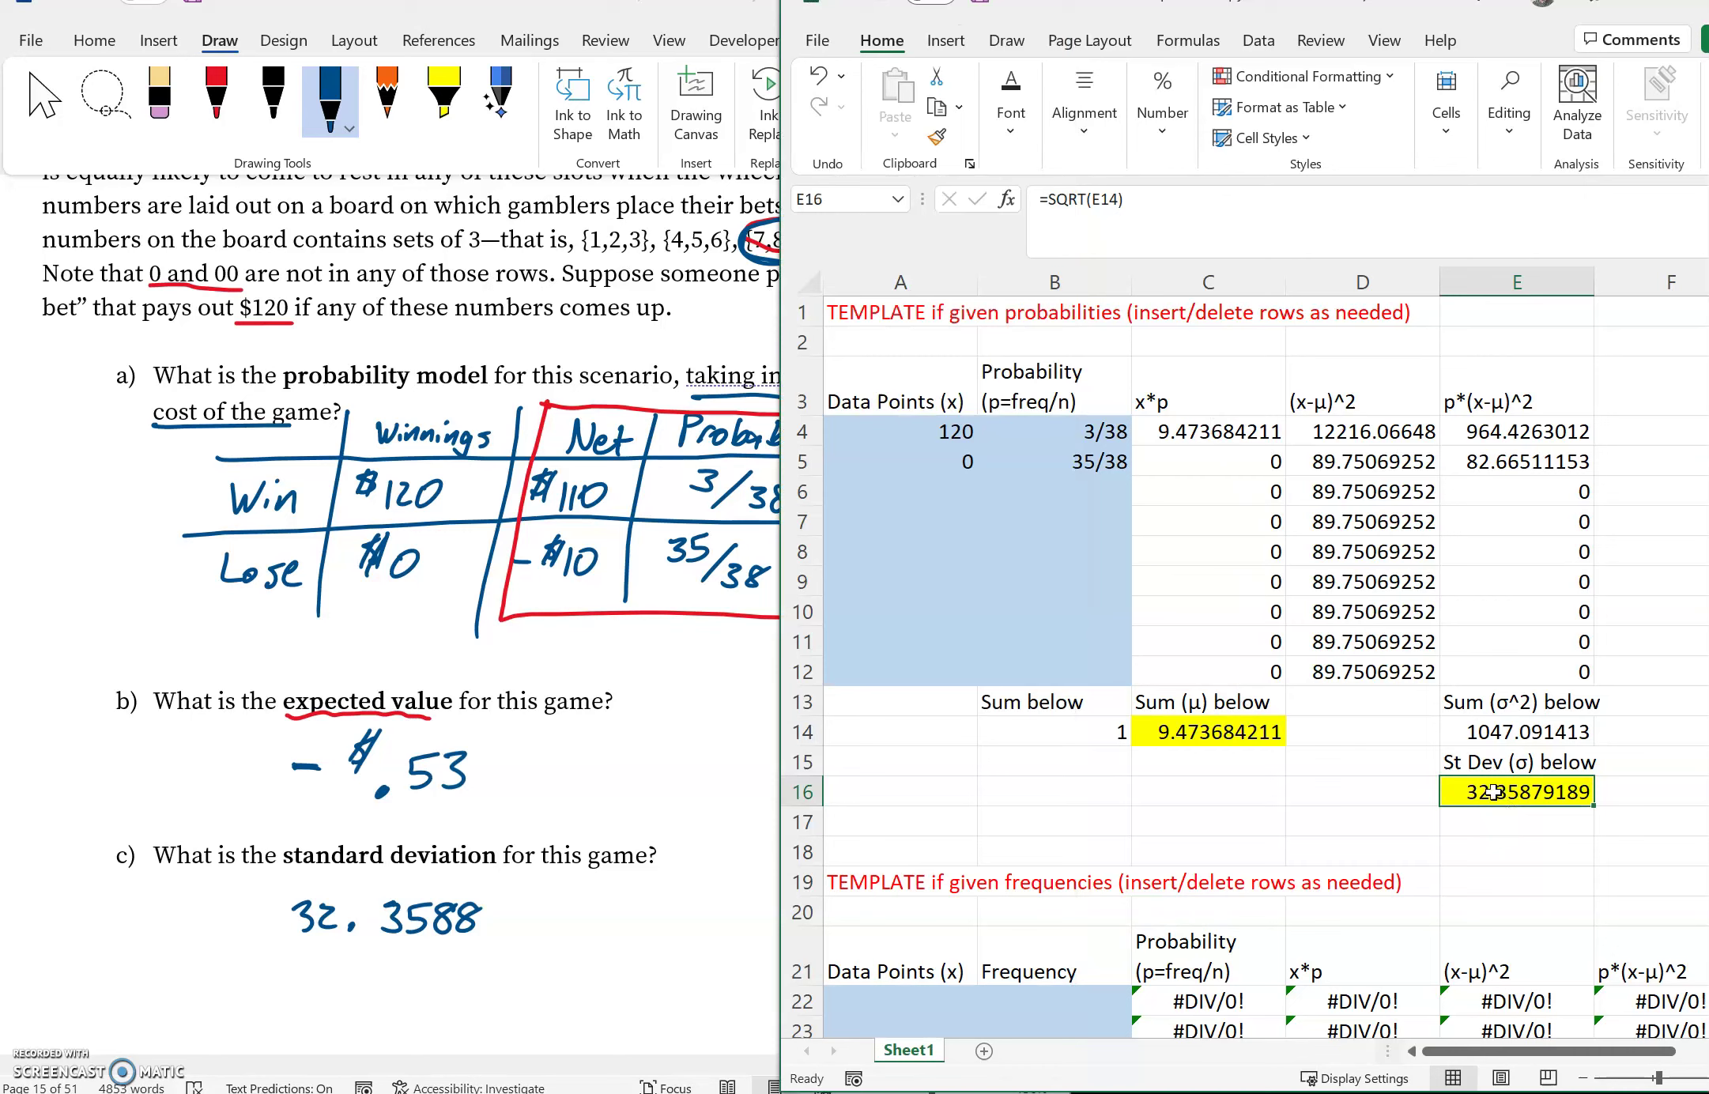
{"action": "left_click", "coordinate": [923, 440]}
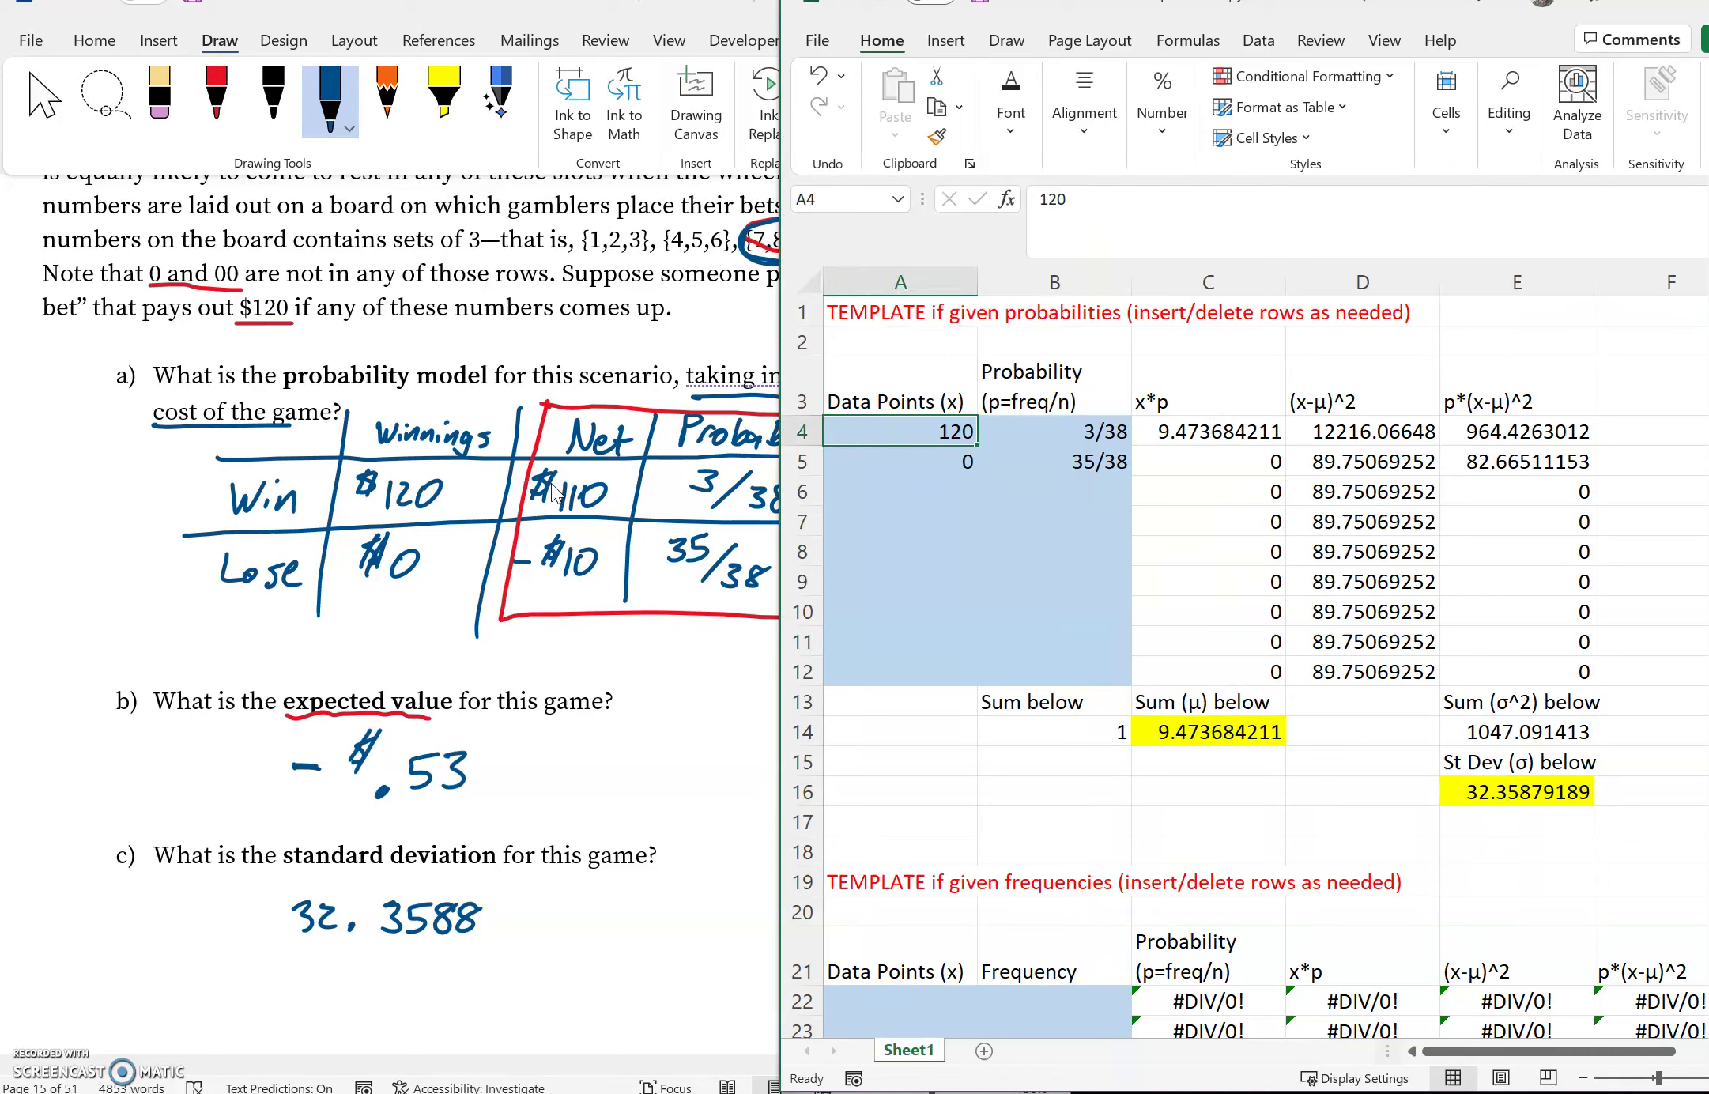
{"action": "type", "text": "1"}
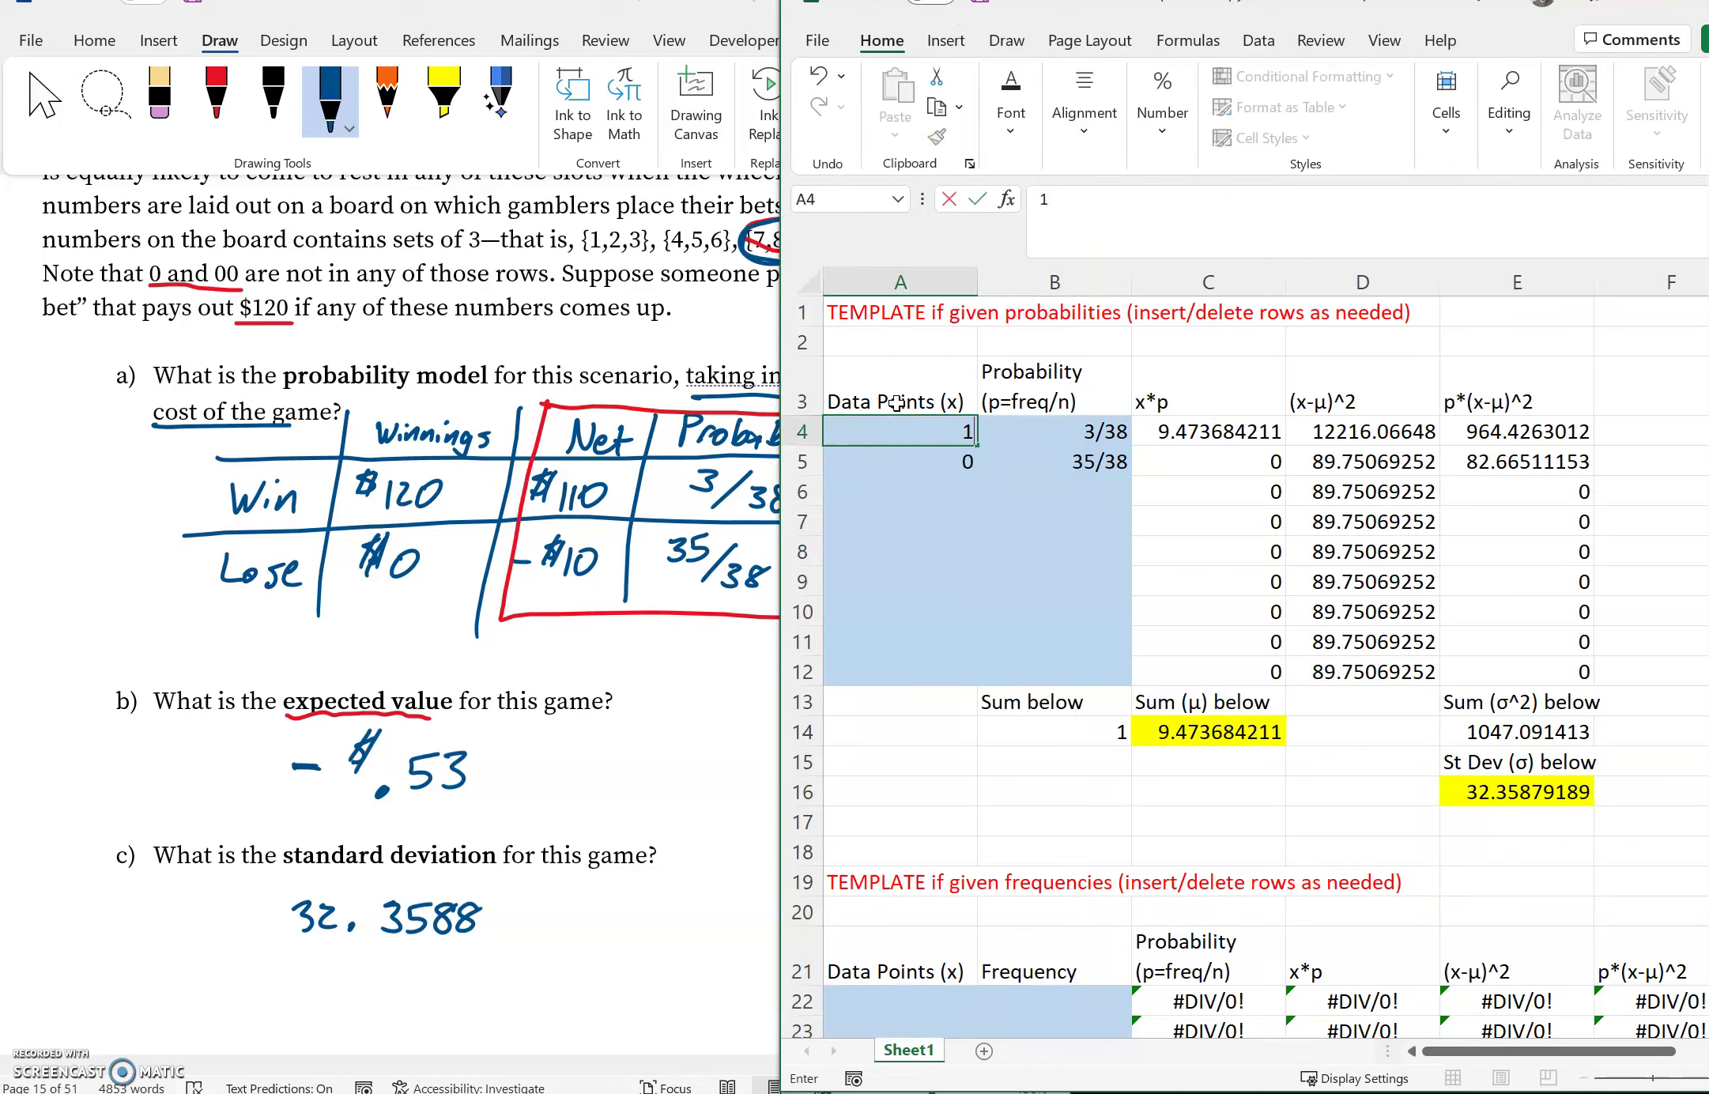
{"action": "type", "text": "10"}
{"action": "key", "text": "Return"}
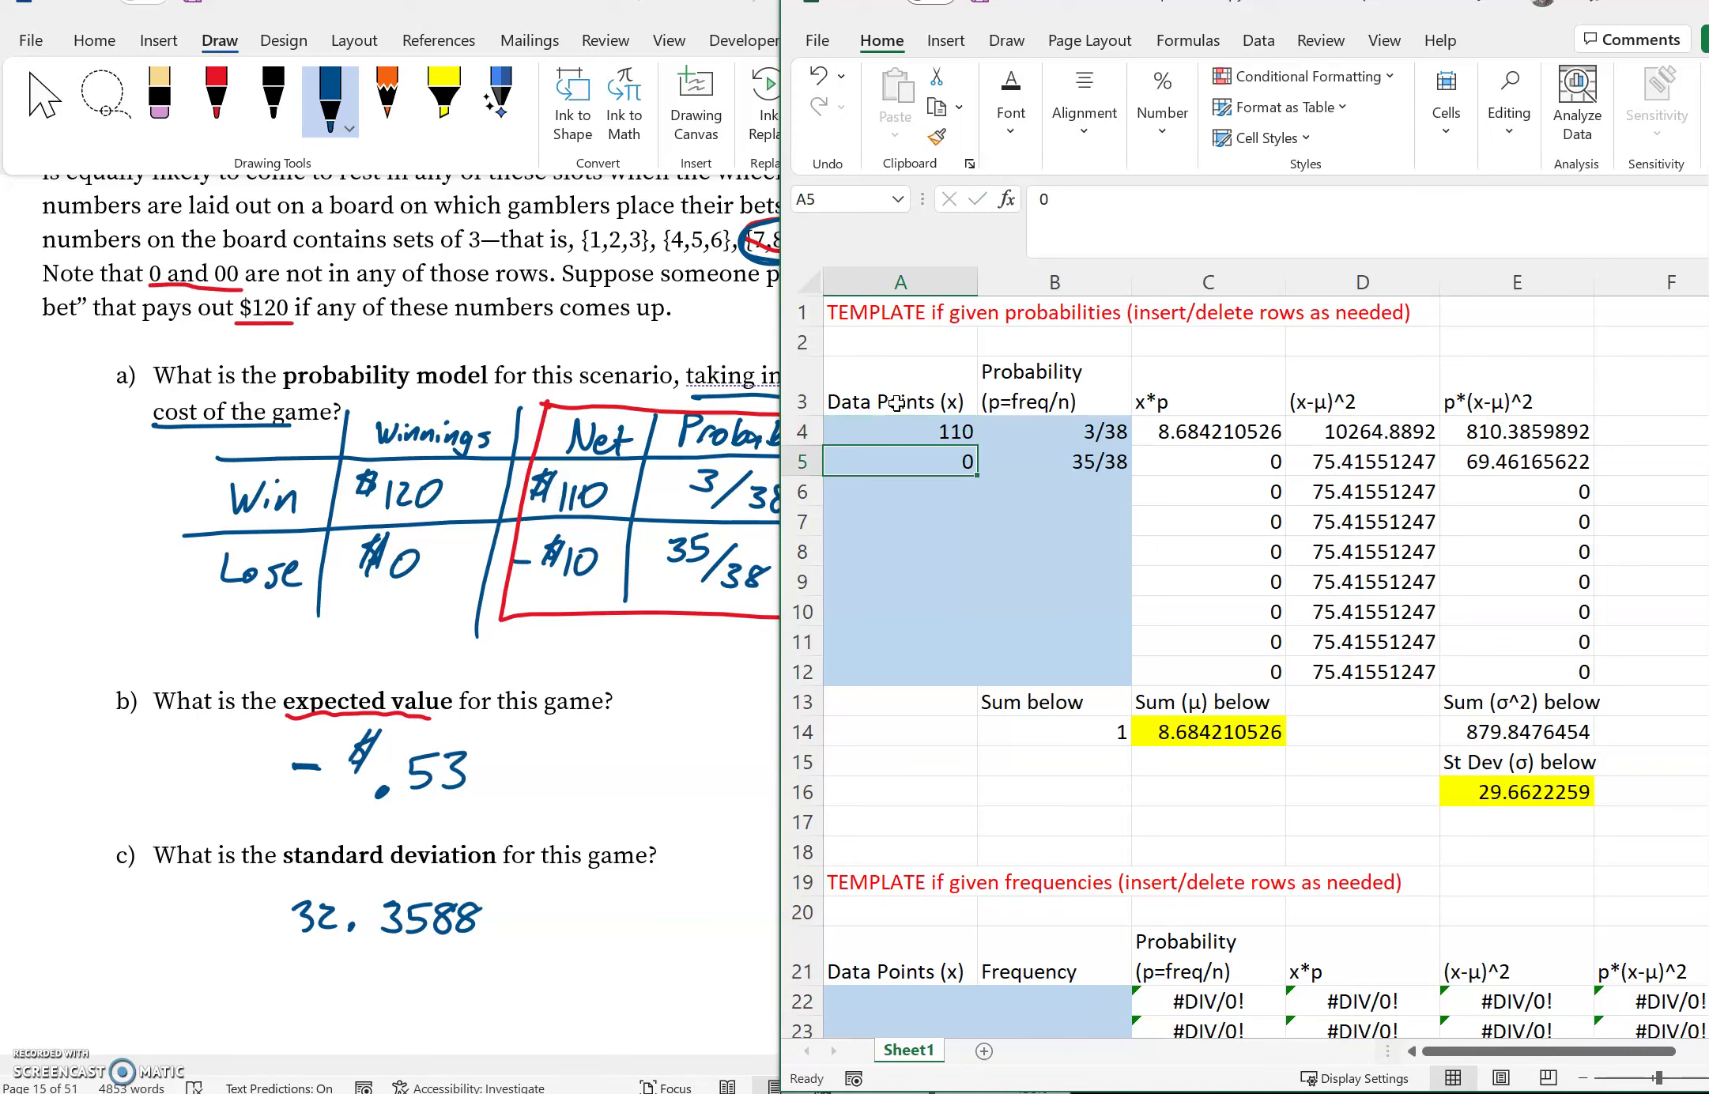
{"action": "type", "text": "-10"}
{"action": "key", "text": "Return"}
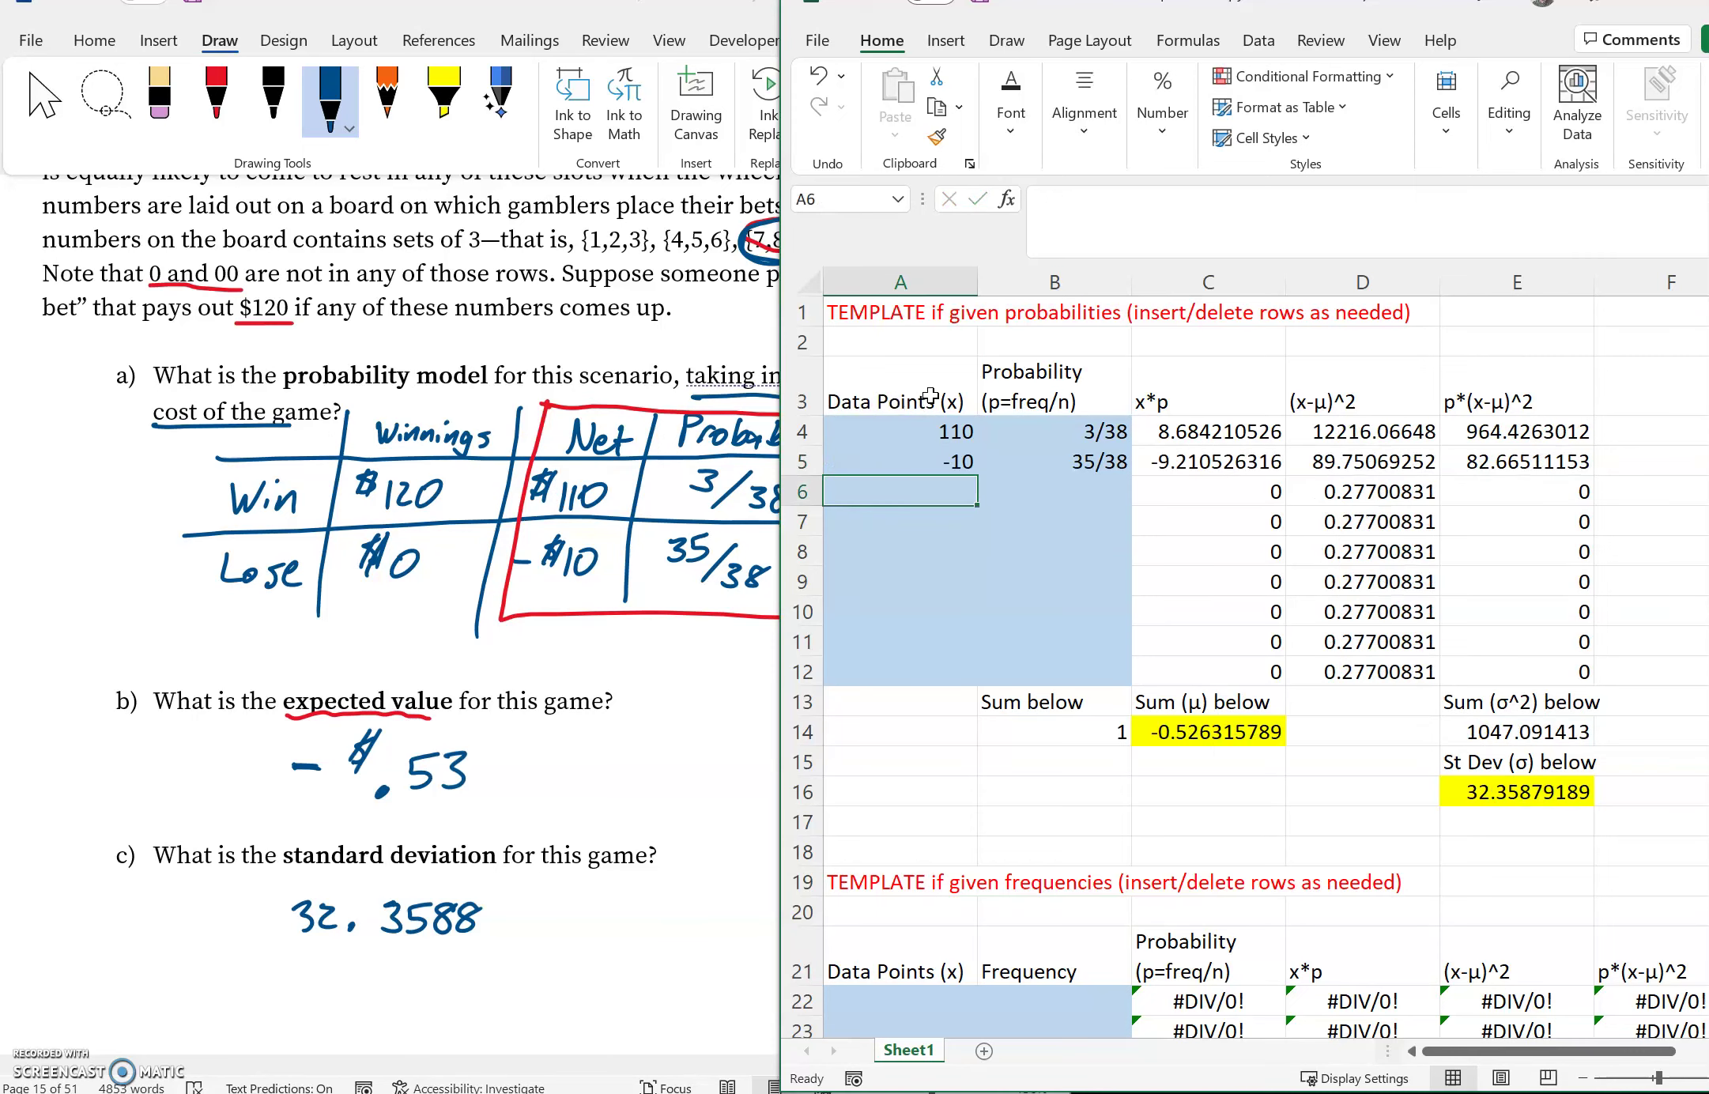
{"action": "left_click", "coordinate": [1494, 783]}
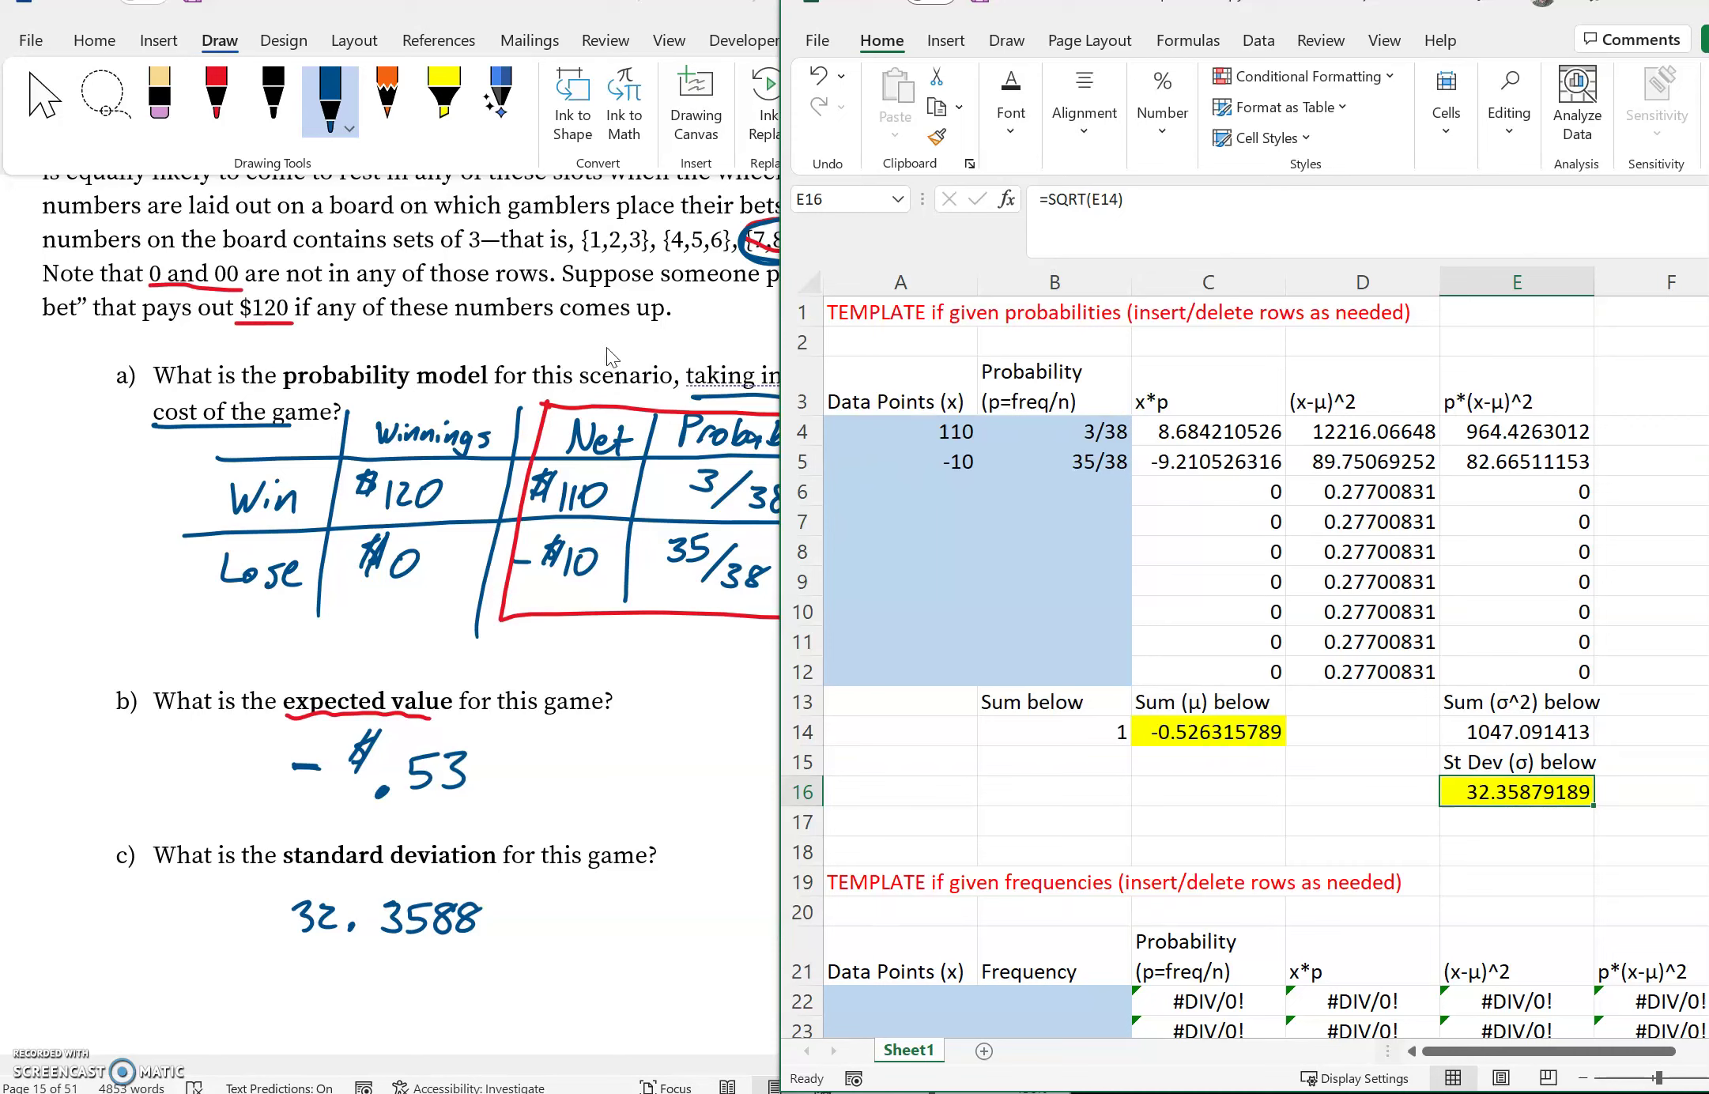
Step: Bring the Word roulette worksheet back to the front
{"action": "left_click", "coordinate": [649, 879]}
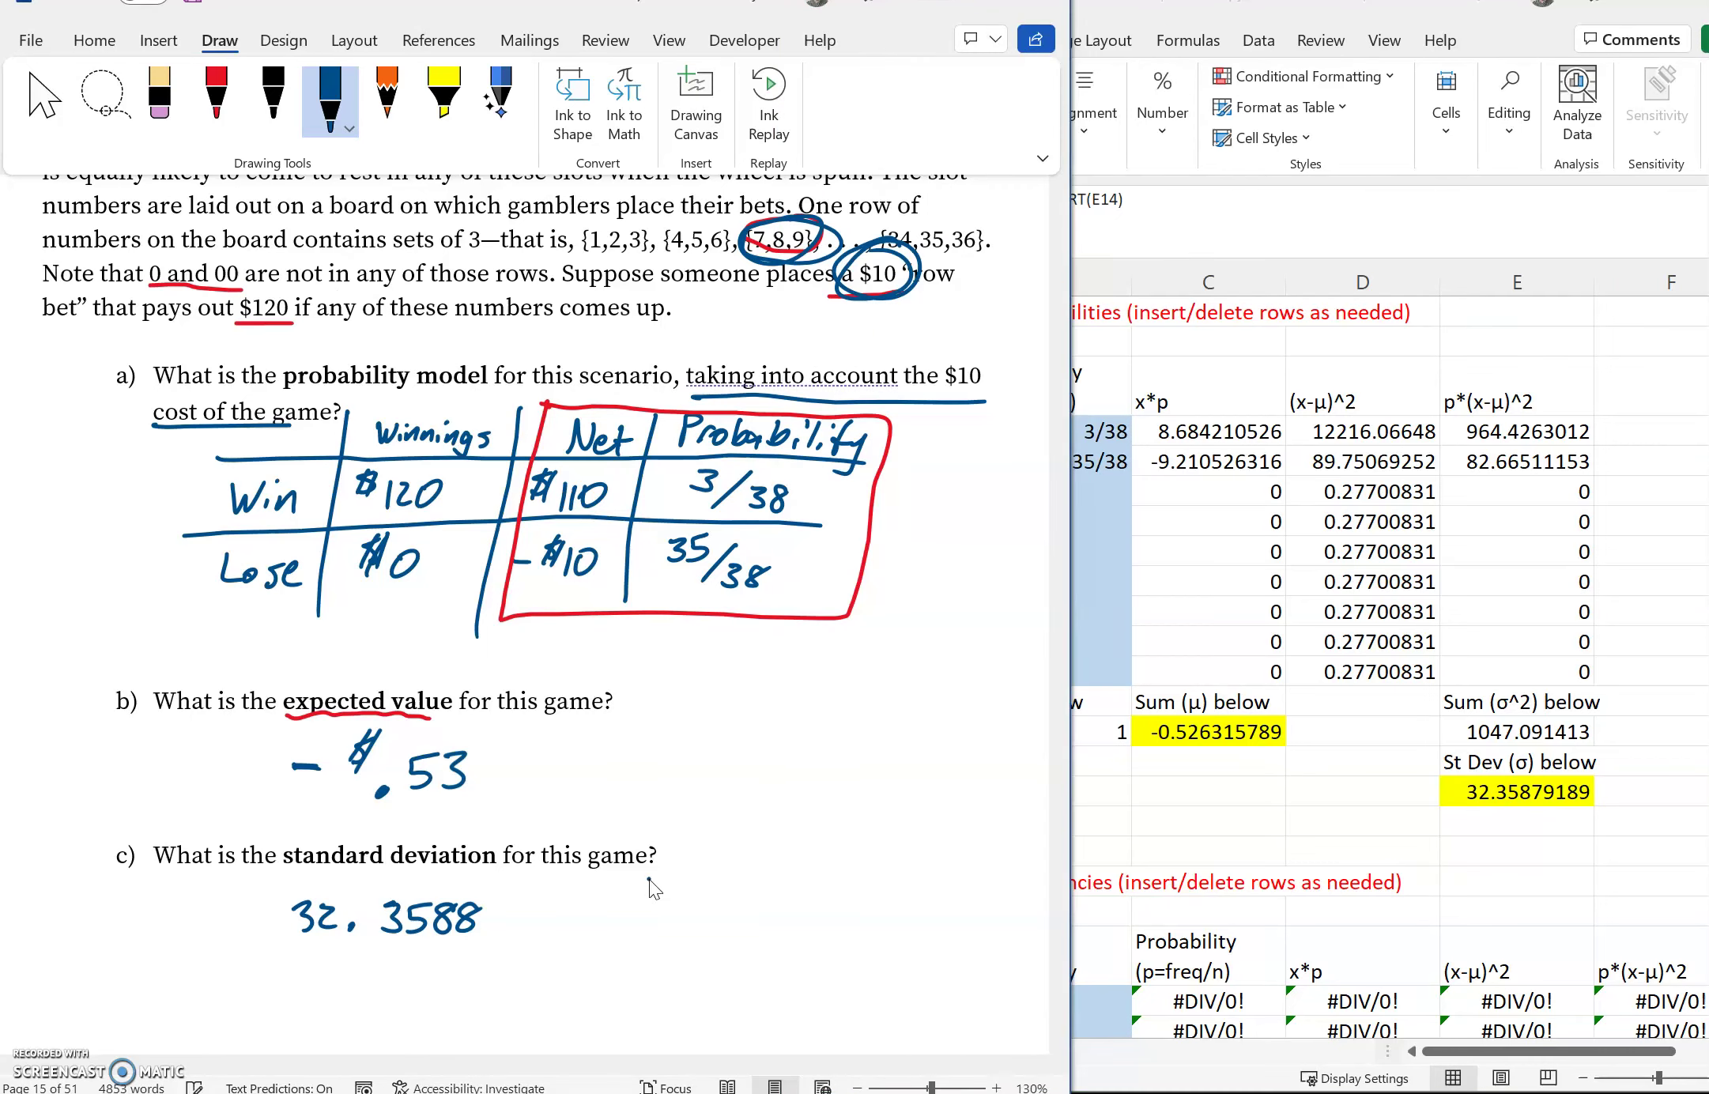
{"action": "scroll", "coordinate": [752, 836], "scroll_direction": "down", "scroll_amount": 3}
{"action": "scroll", "coordinate": [797, 680], "scroll_direction": "up", "scroll_amount": 3}
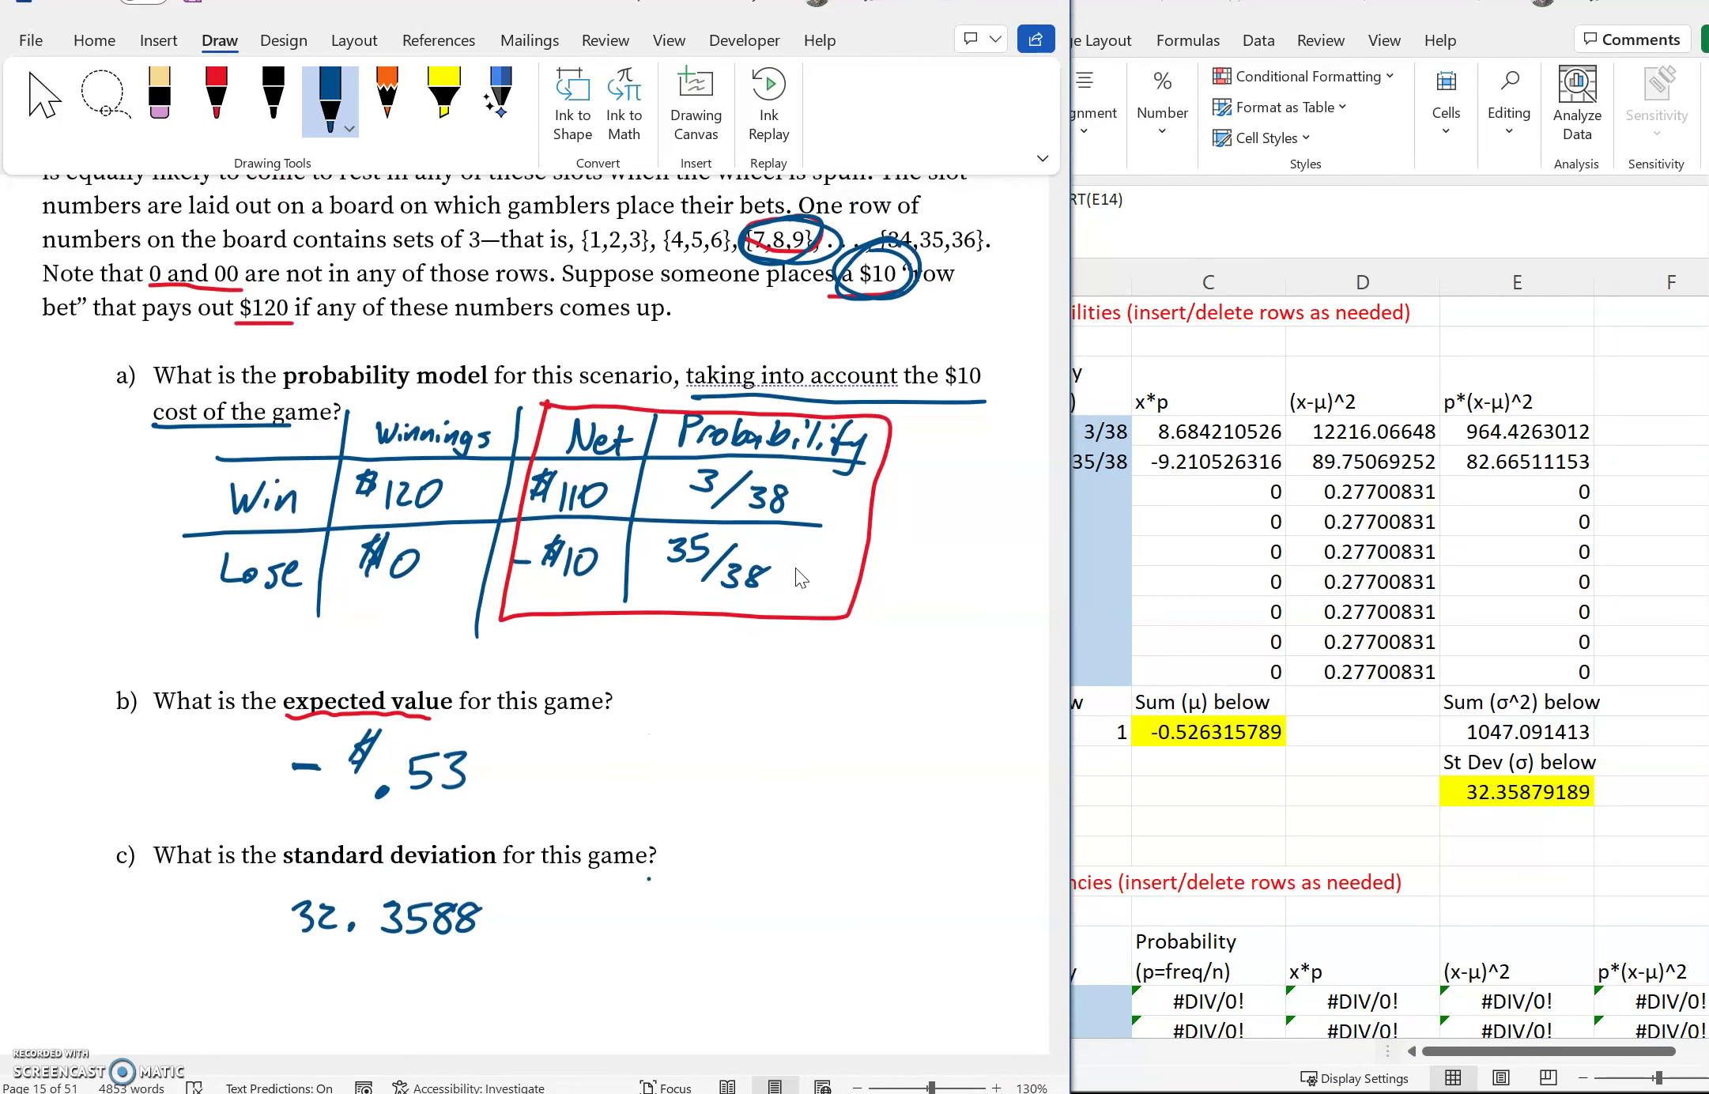